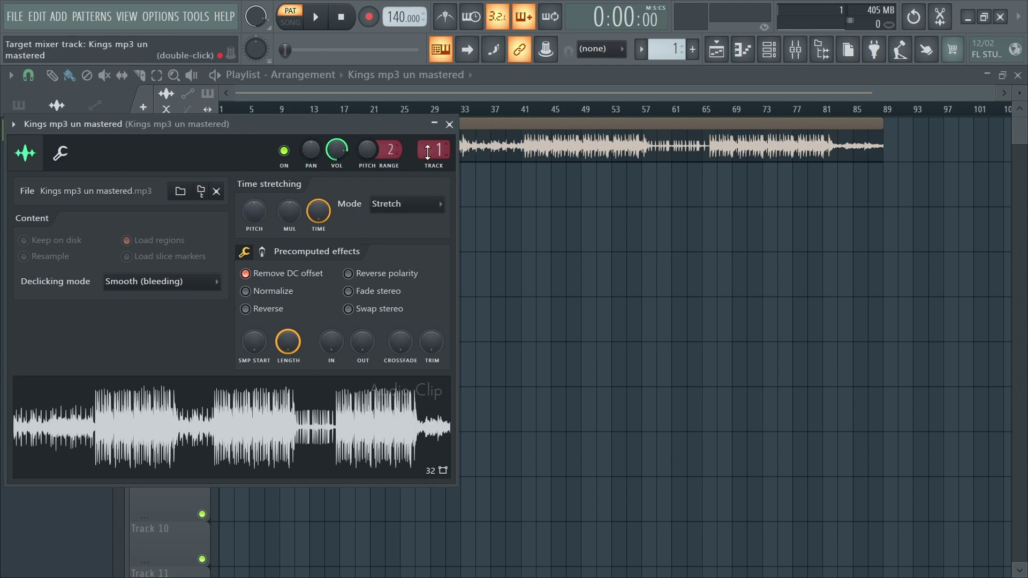
Step: Close the audio clip's settings and load the Pre Master Chain state onto mixer Insert 2
click(449, 124)
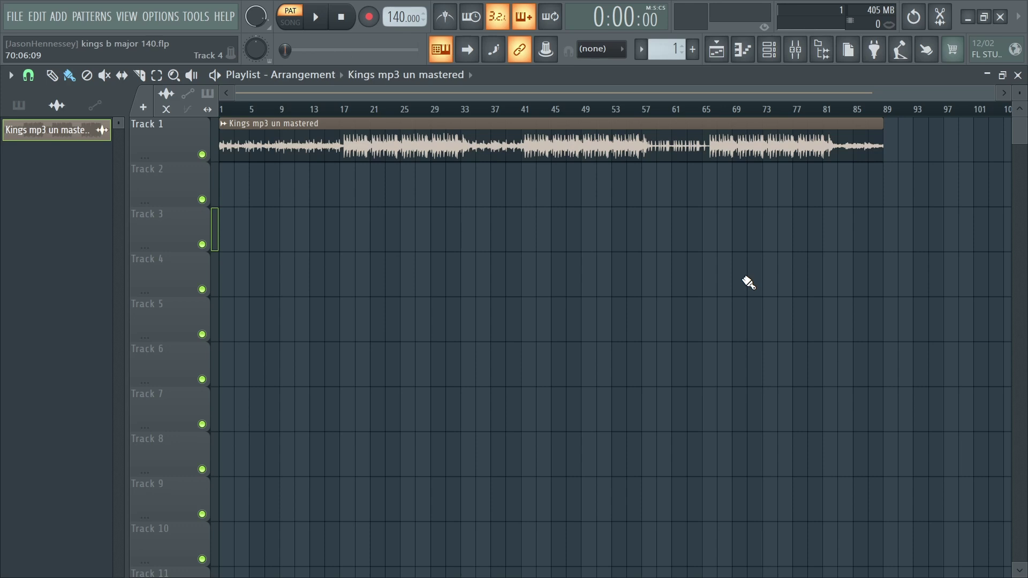
key(F9)
click(124, 219)
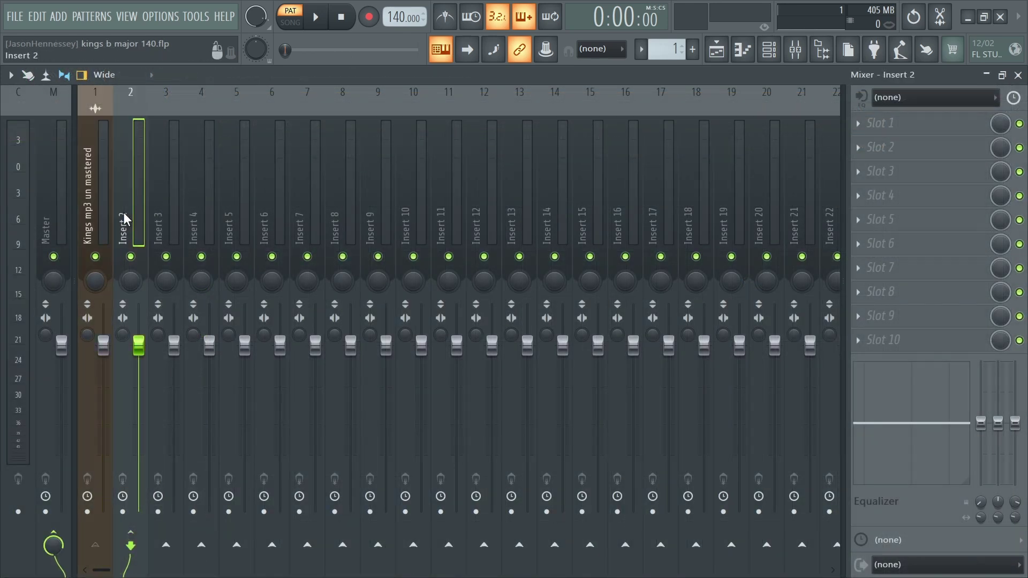
right_click(125, 219)
mouse_move(178, 189)
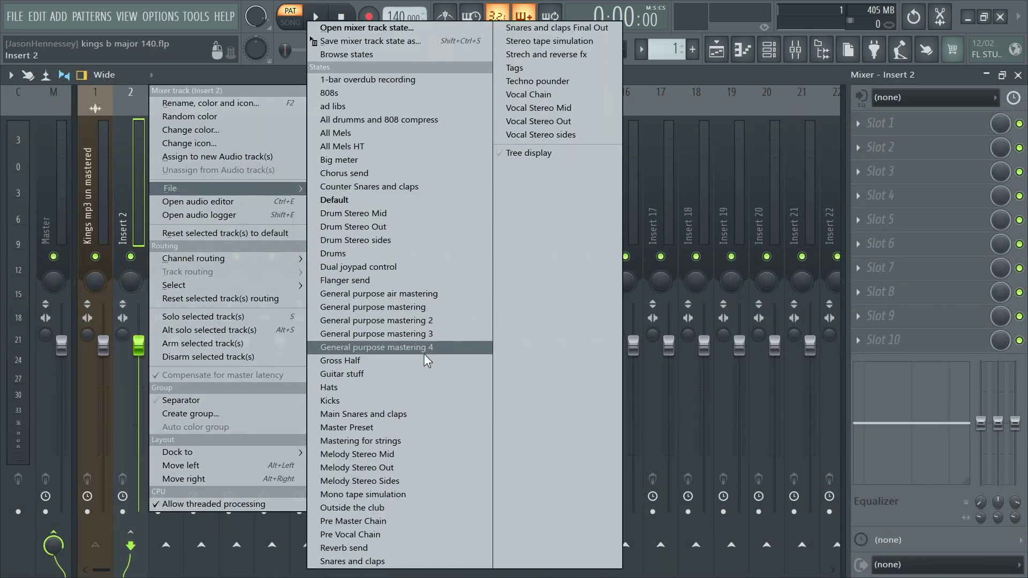
click(369, 522)
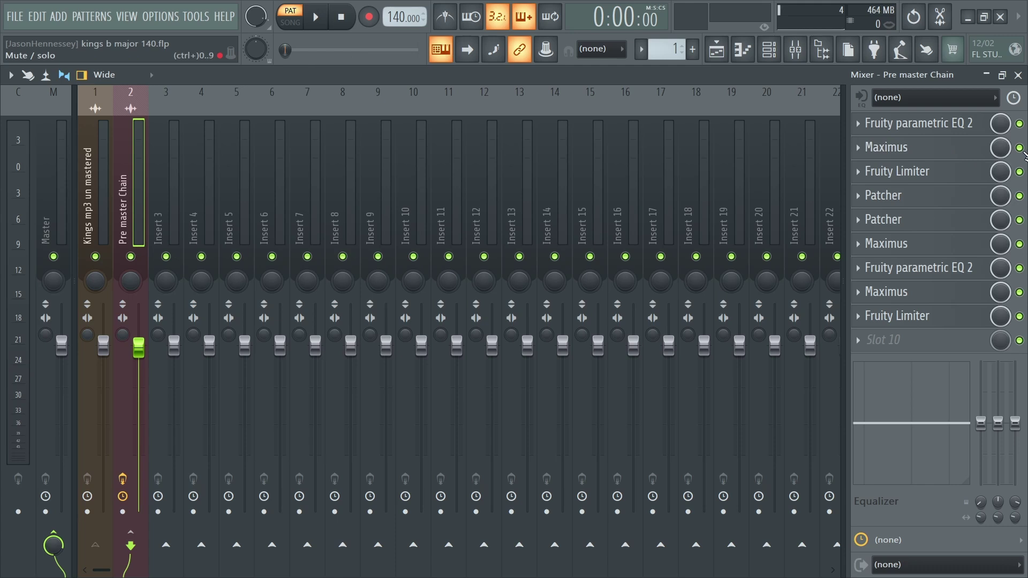
Step: Disable every effect in the Pre master Chain from the first Fruity Limiter to the last one, leaving the first EQ and Maximus on
click(1019, 172)
click(1019, 220)
click(1019, 196)
click(1019, 244)
click(1020, 268)
click(1019, 292)
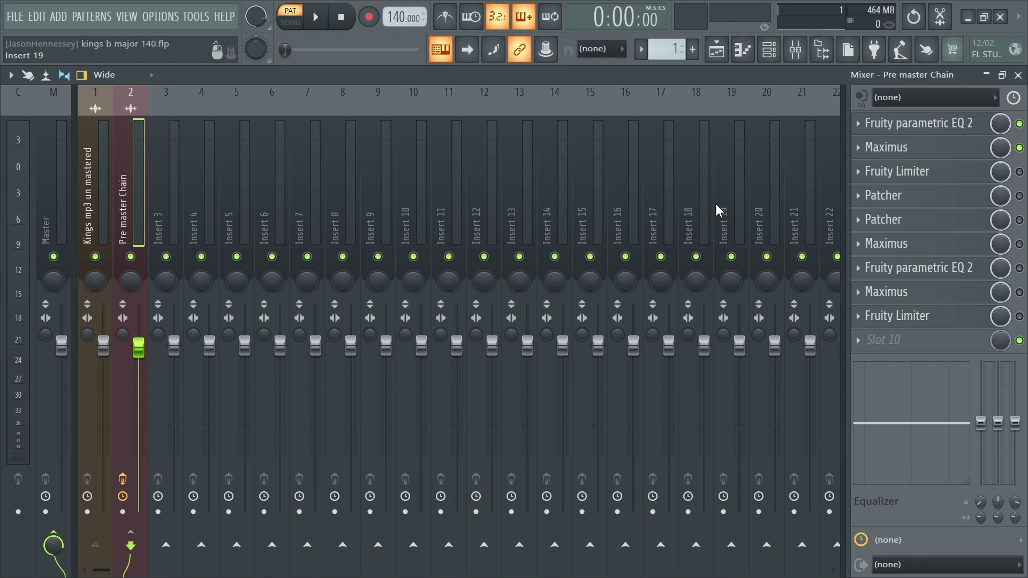
Step: Select the drop from the middle of bar 41 to bar 57 in the playlist as the loop region for playback
key(F5)
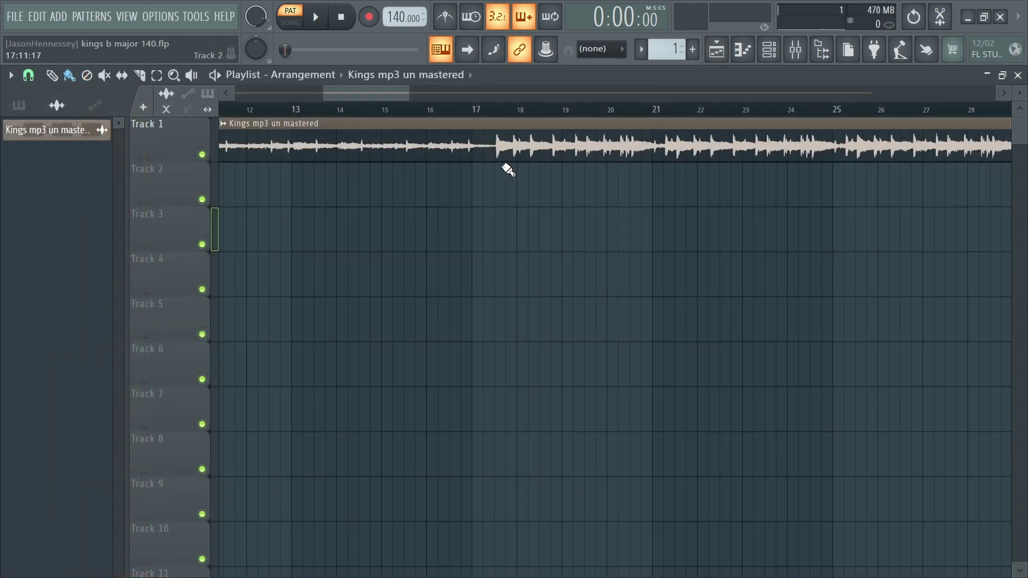
scroll(508, 171, down, 6)
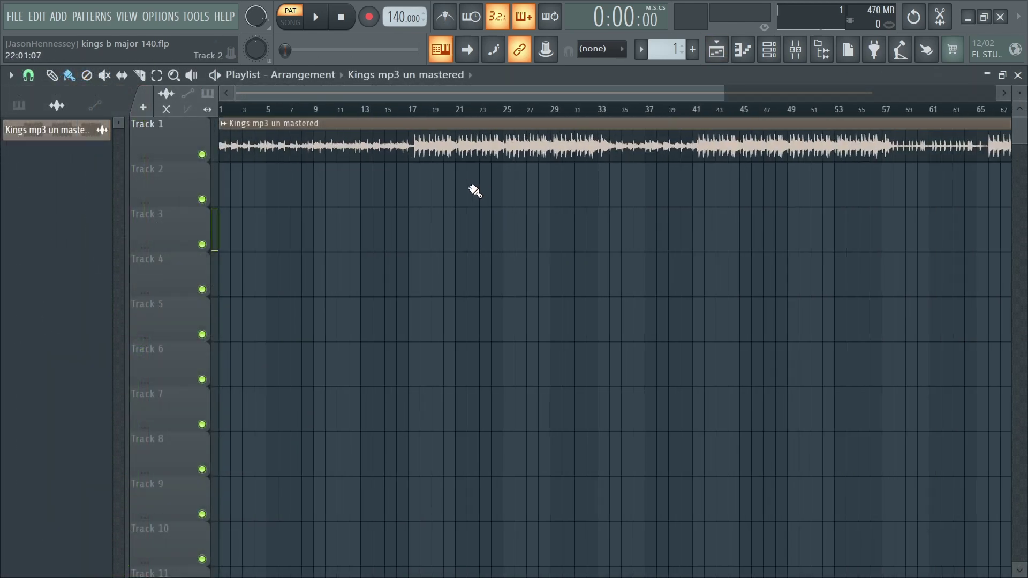
scroll(523, 165, down, 3)
scroll(520, 113, up, 1)
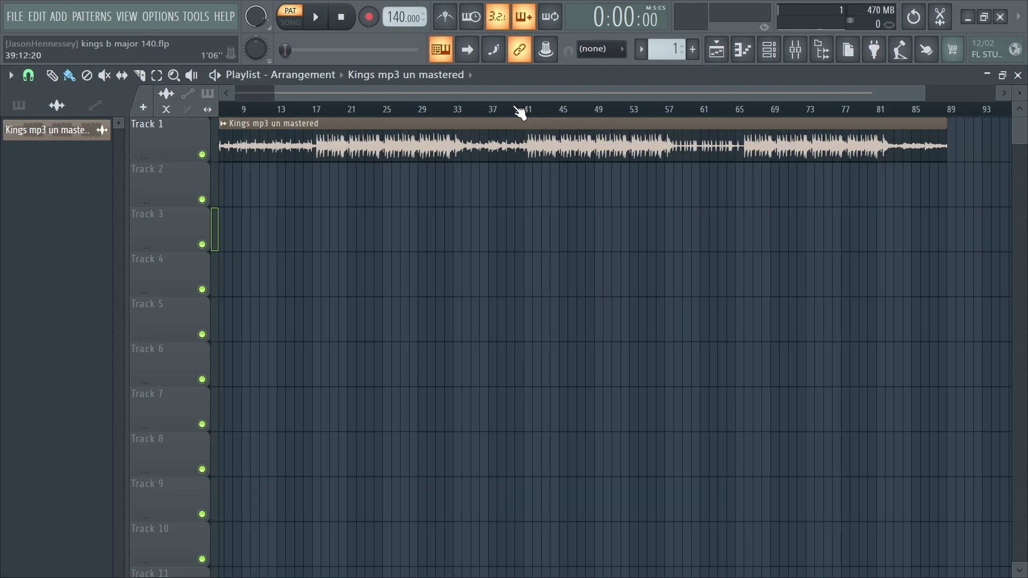
click(534, 110)
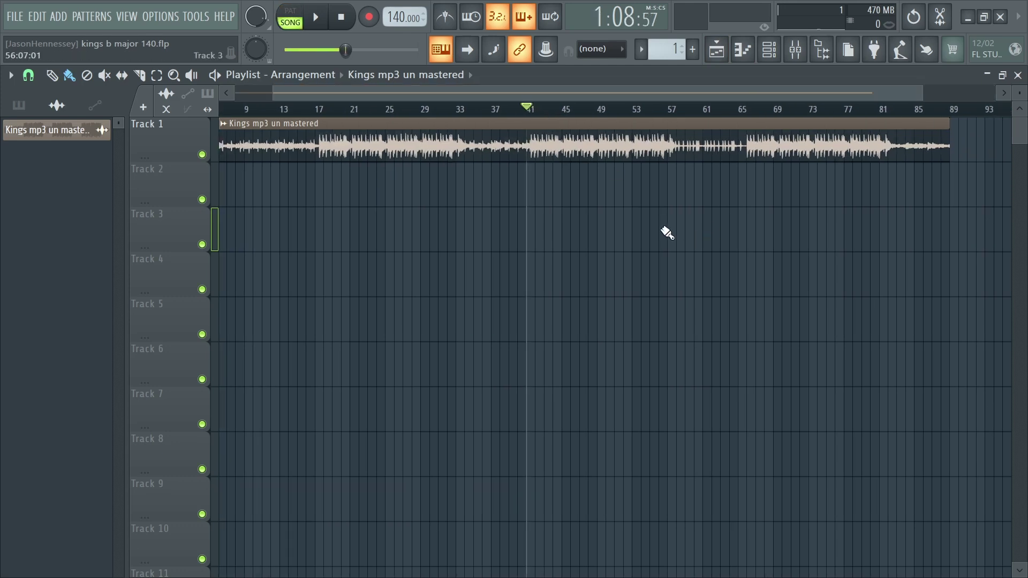
key(space)
scroll(662, 225, up, 3)
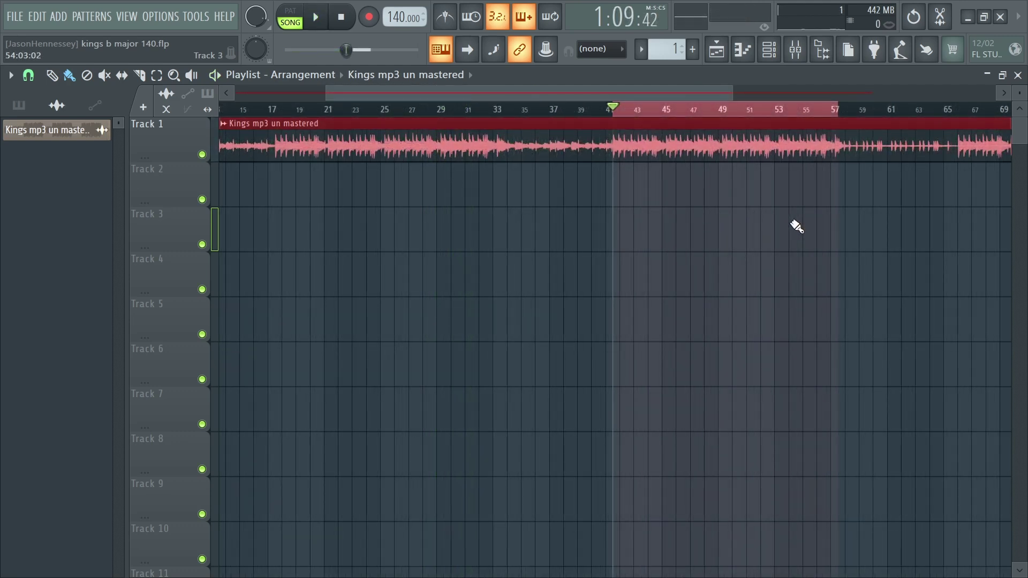
scroll(746, 199, up, 8)
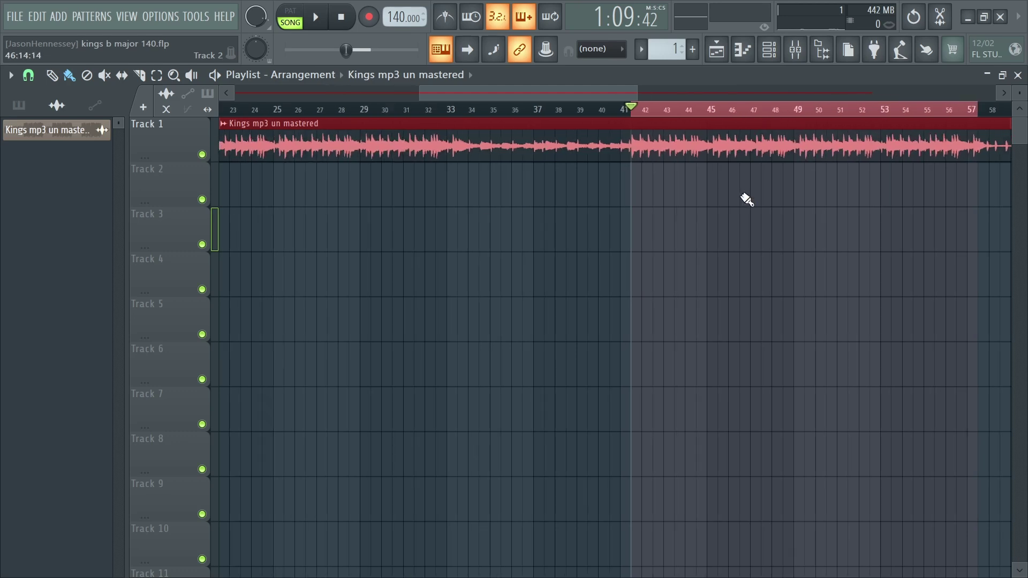
scroll(466, 165, up, 4)
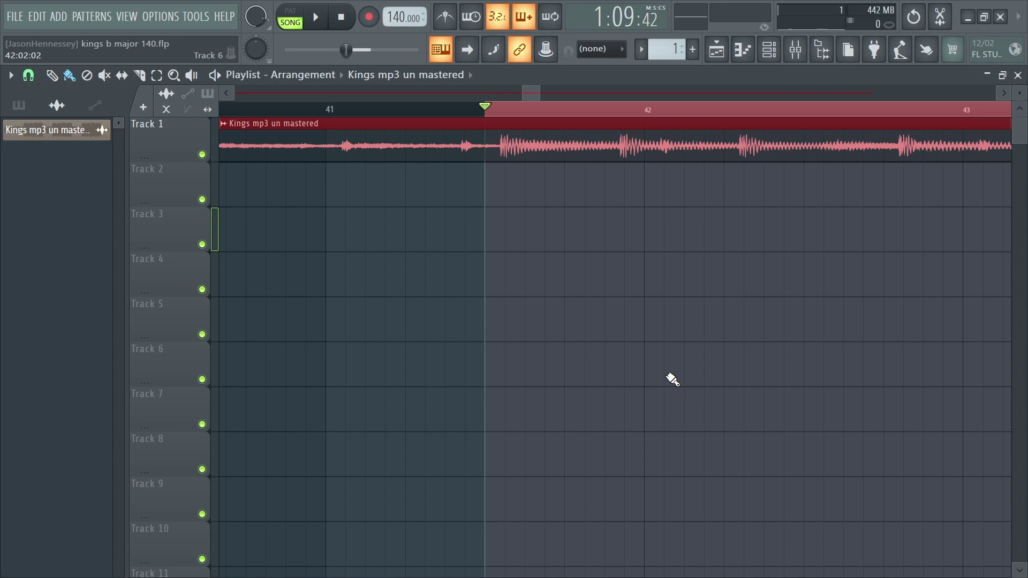
scroll(489, 220, down, 5)
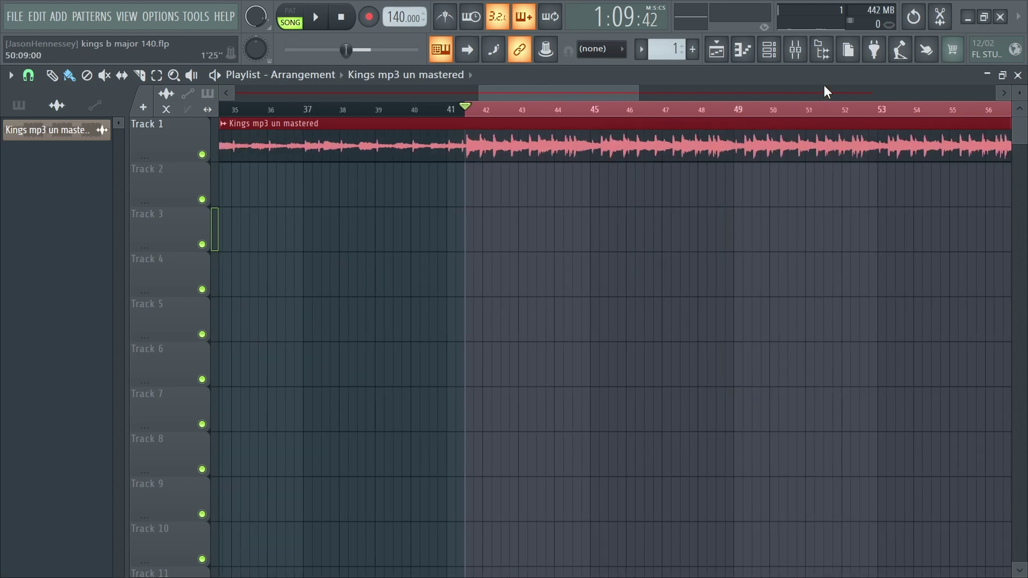
Step: Play the selected section and disable the Maximus in slot 2 of the Pre master Chain
key(space)
click(810, 49)
click(809, 47)
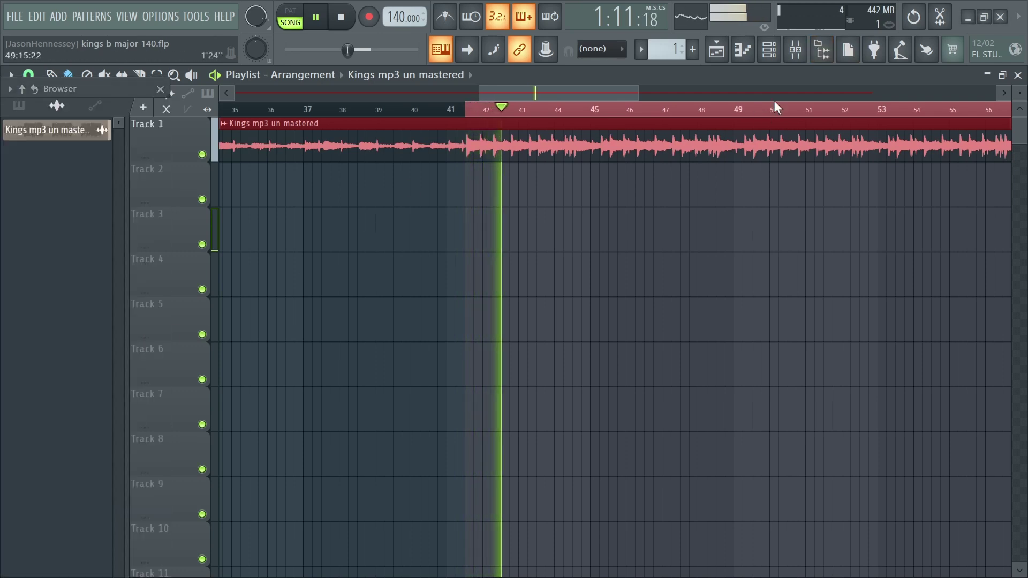
click(795, 49)
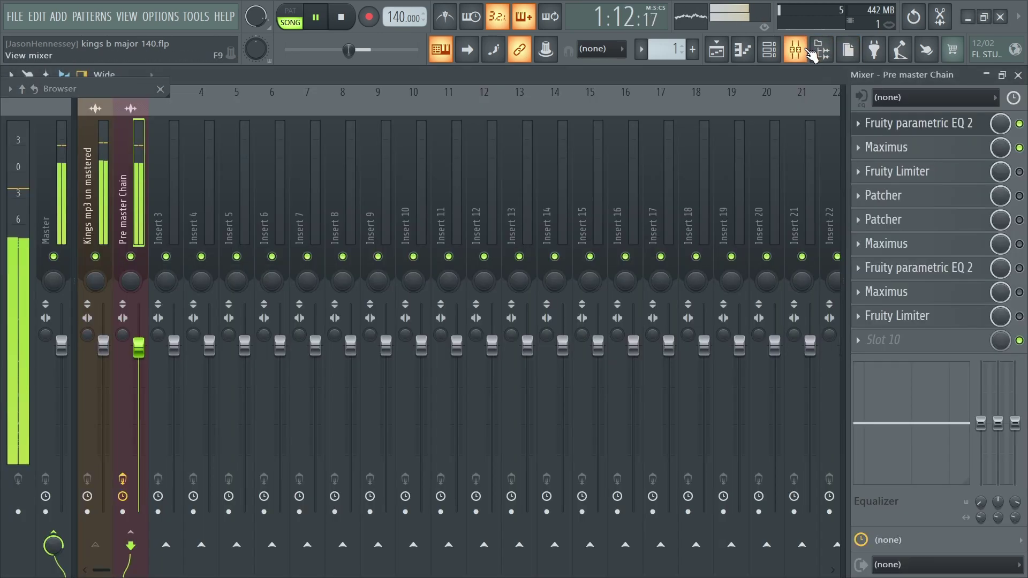
click(1019, 148)
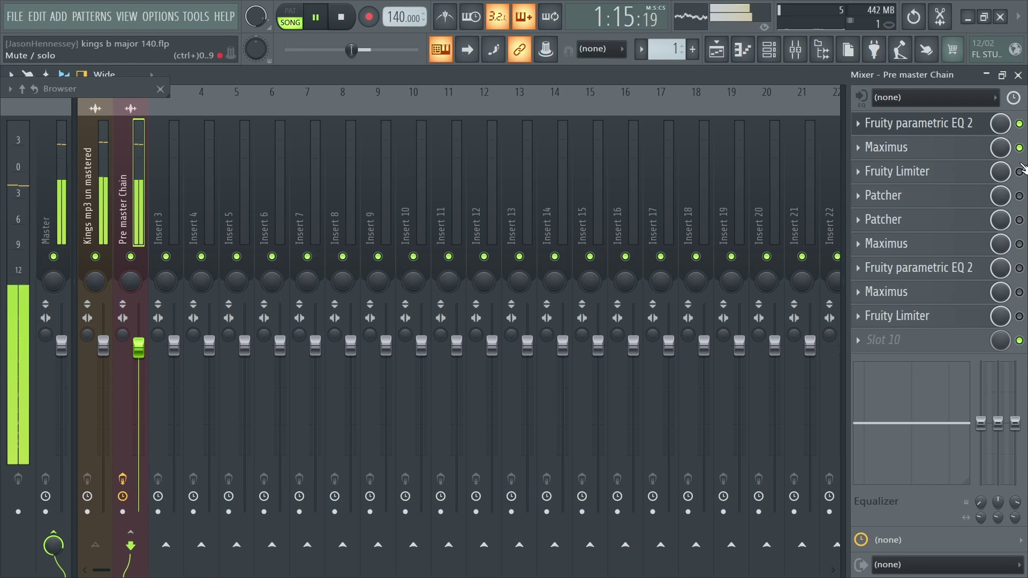
key(space)
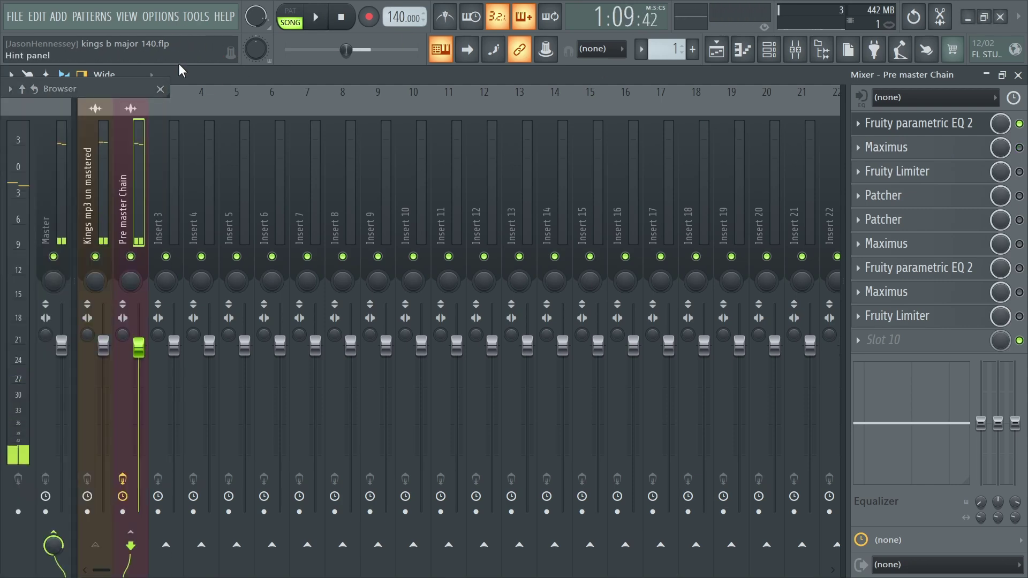
Step: Add a Fruity Soft Clipper to slot 9 of the Master track and audition the loop briefly
mouse_move(162, 91)
click(54, 203)
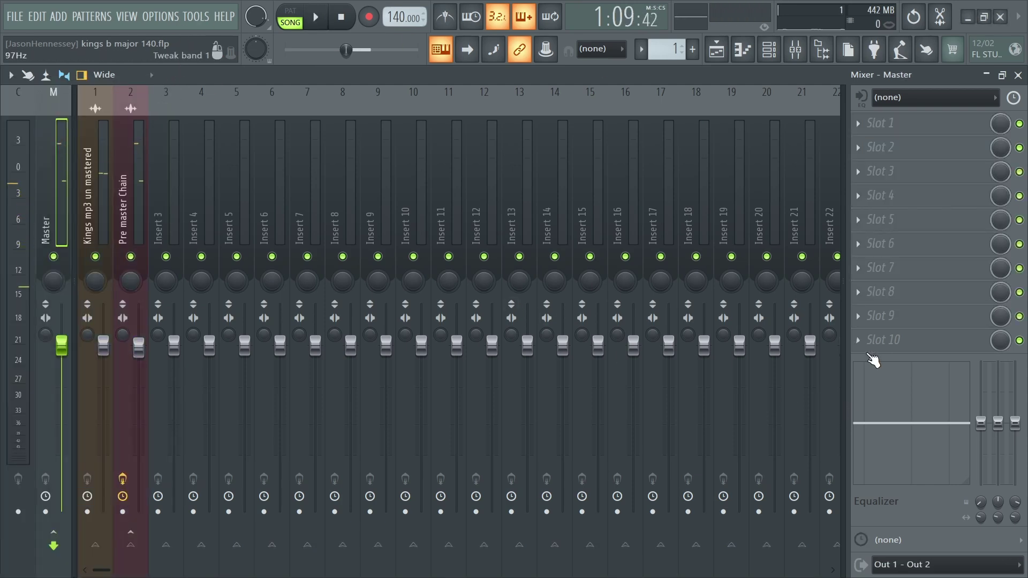
click(872, 343)
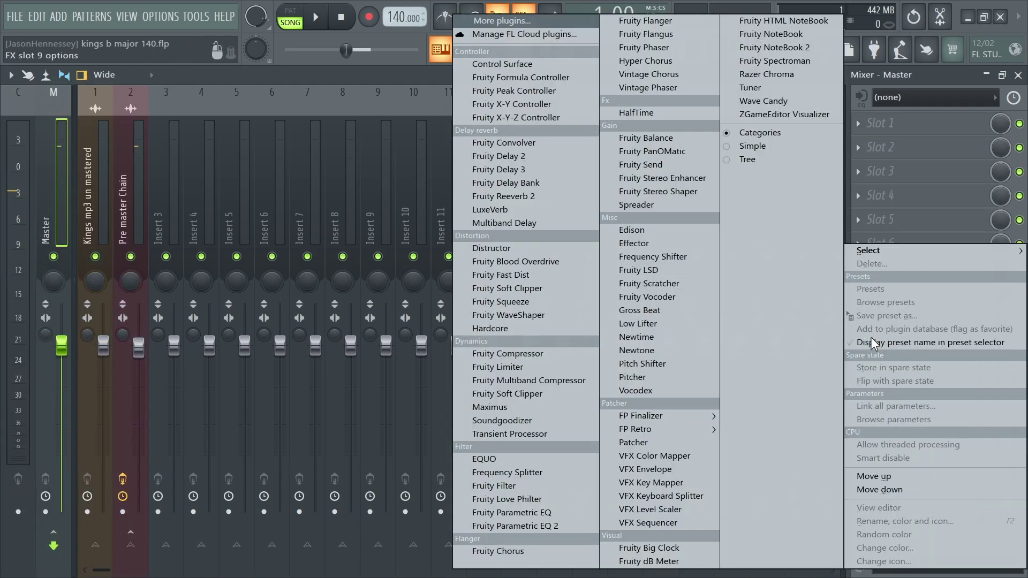
click(532, 398)
key(space)
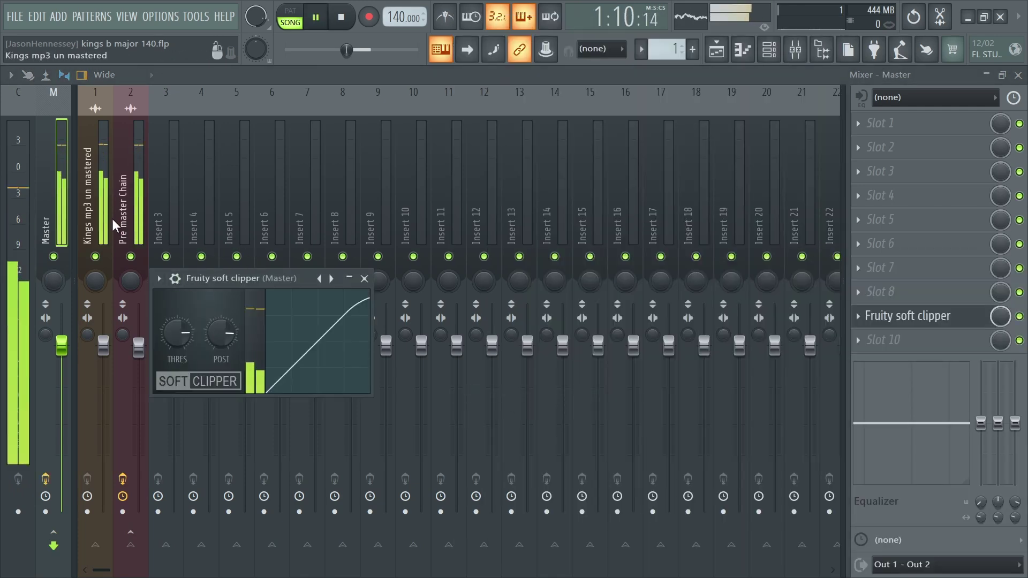
key(space)
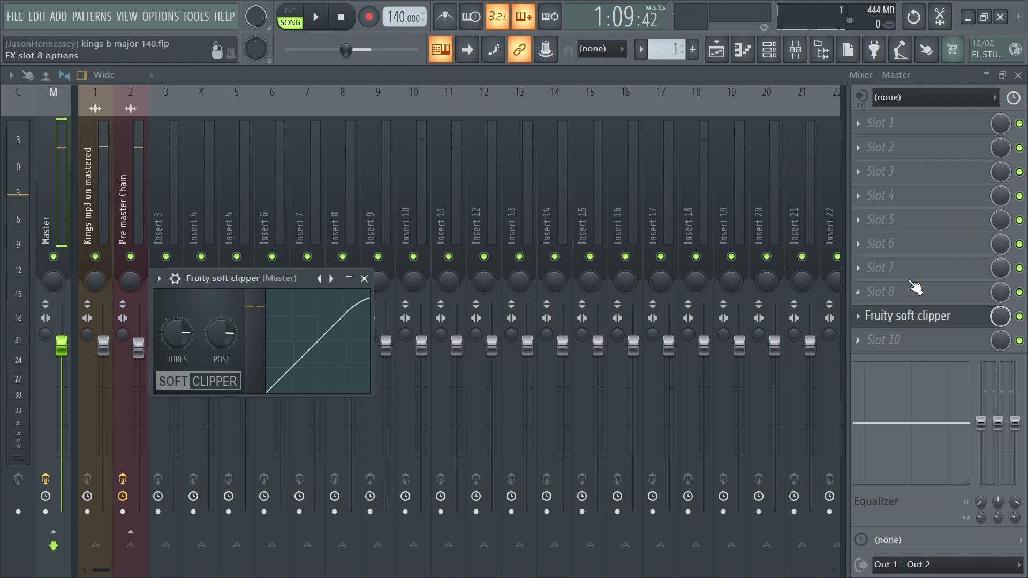
Step: Slightly raise band 7 in the Pre master Chain's first Fruity parametric EQ 2 while auditioning the loop
click(118, 194)
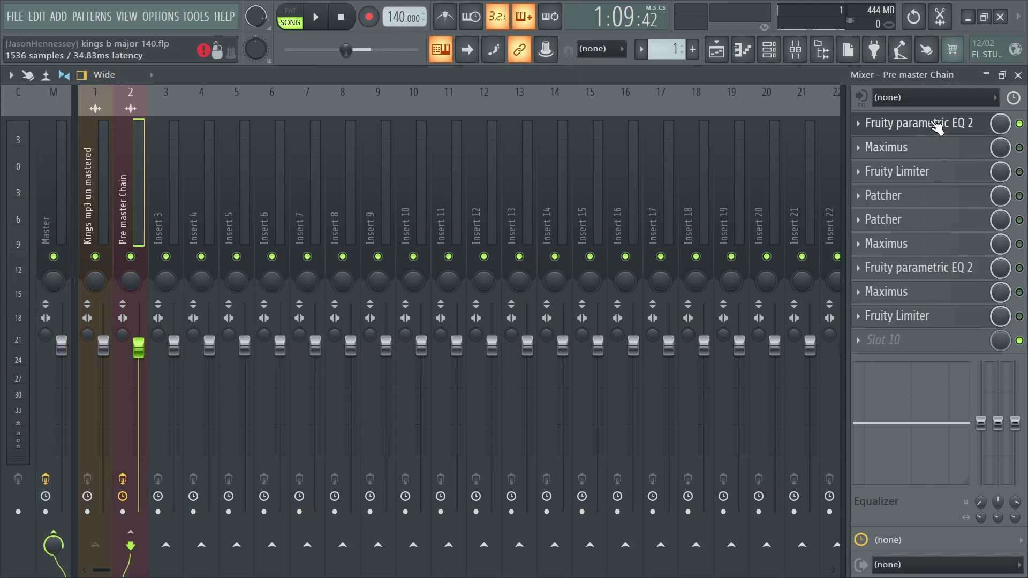
click(937, 126)
key(space)
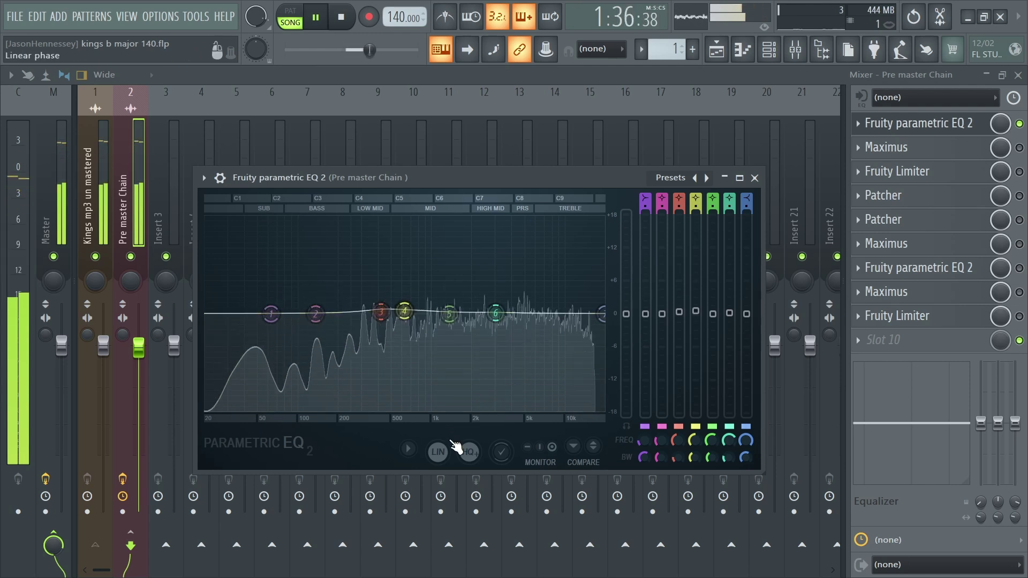
key(space)
key(space)
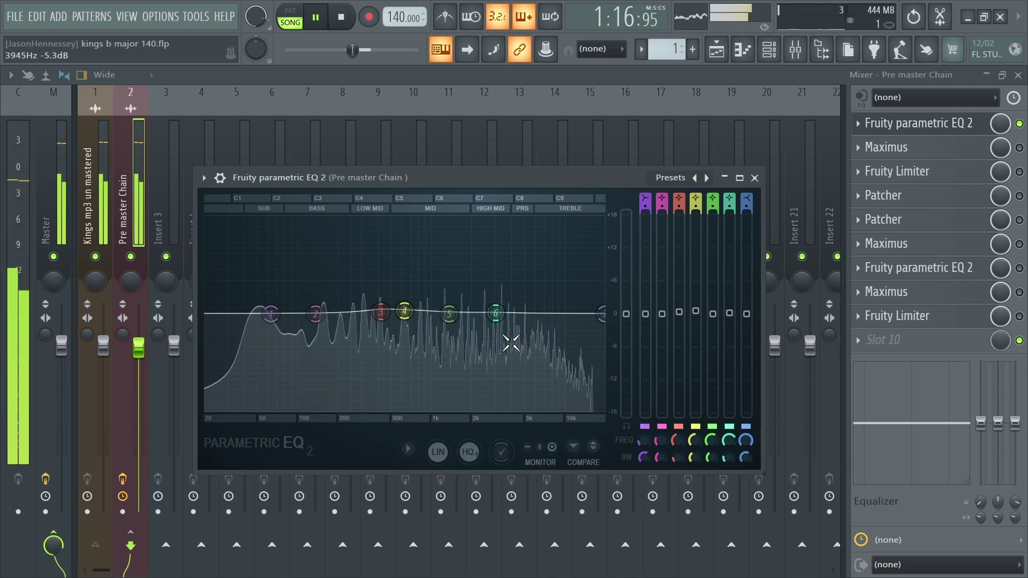
drag(595, 322, 602, 310)
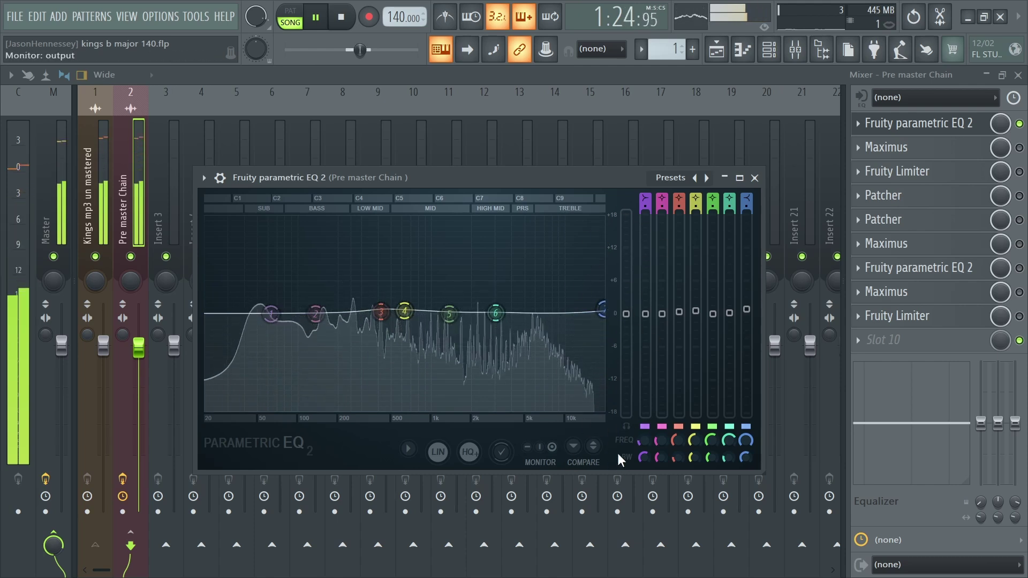
key(space)
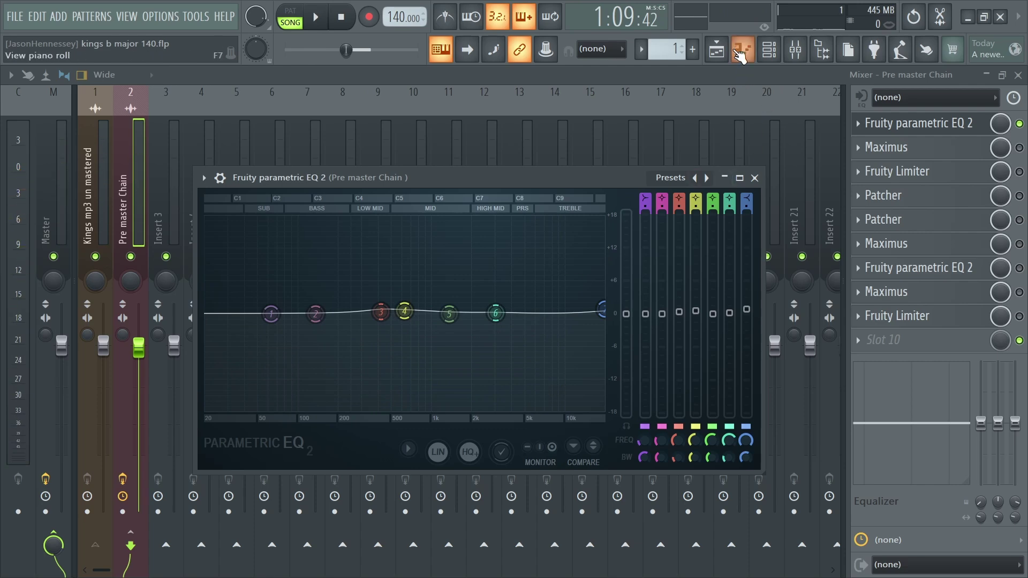
Step: Check the loop region in the playlist, play it back through the mixer, and close the EQ editor
click(717, 51)
scroll(592, 255, down, 5)
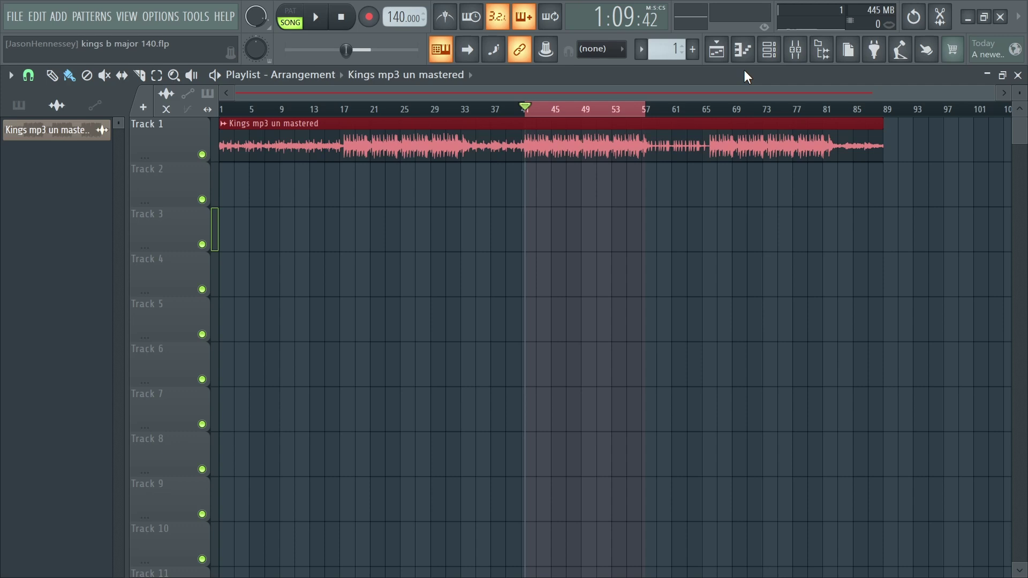
key(space)
click(796, 49)
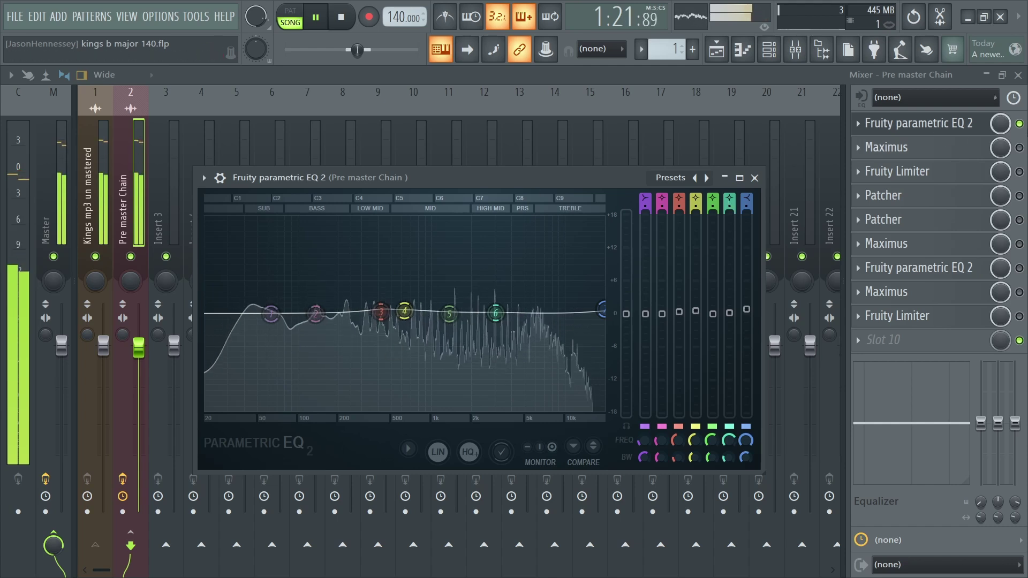
click(754, 177)
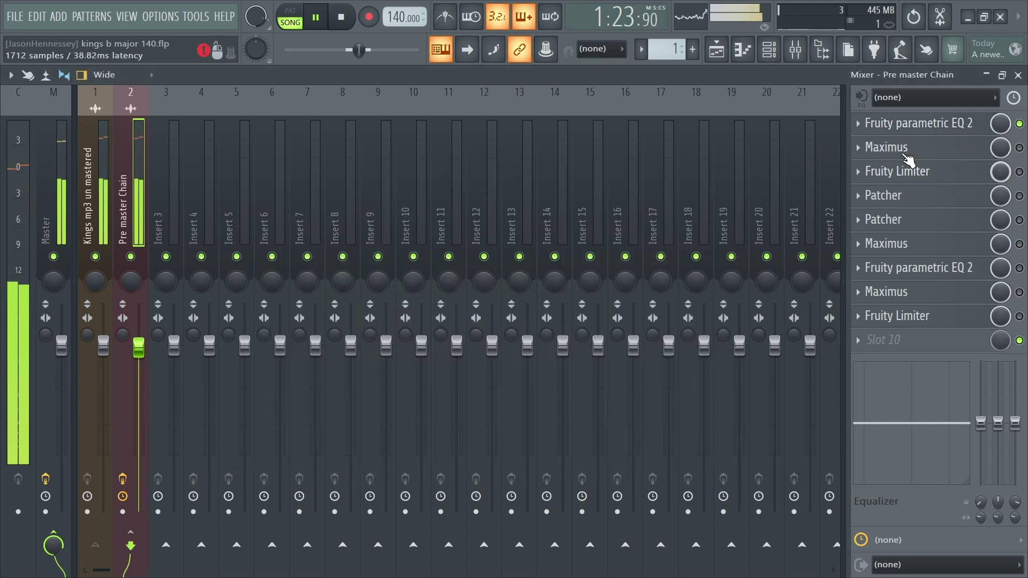
key(space)
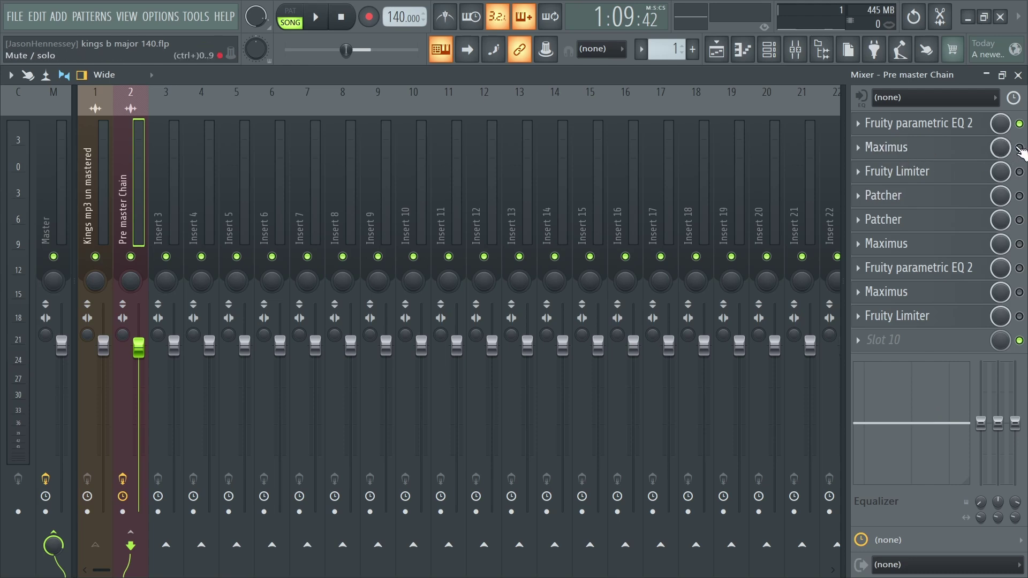
Step: Enable the Maximus in slot 2 of the Pre master Chain and open its editor maximized
click(958, 147)
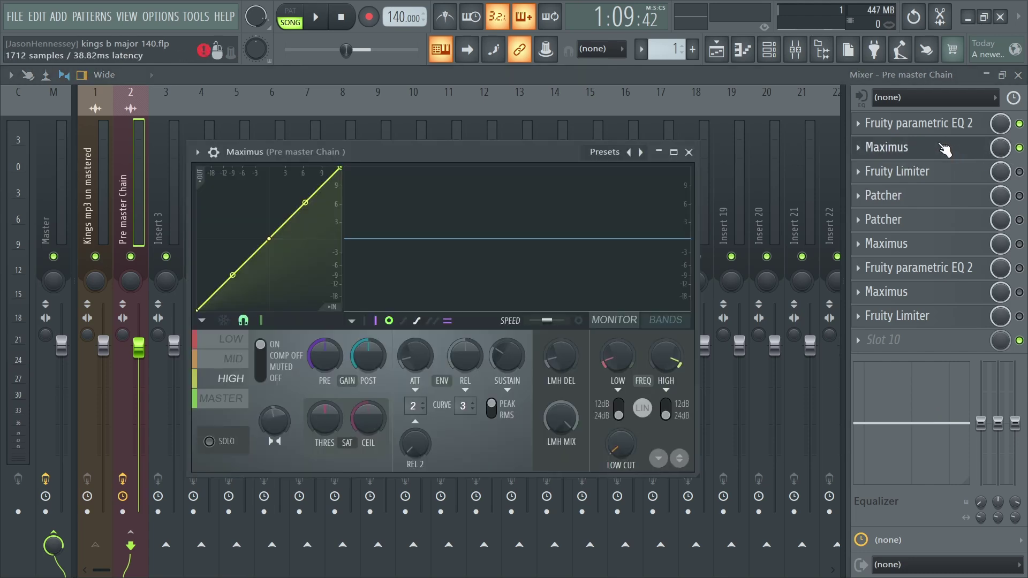
click(673, 152)
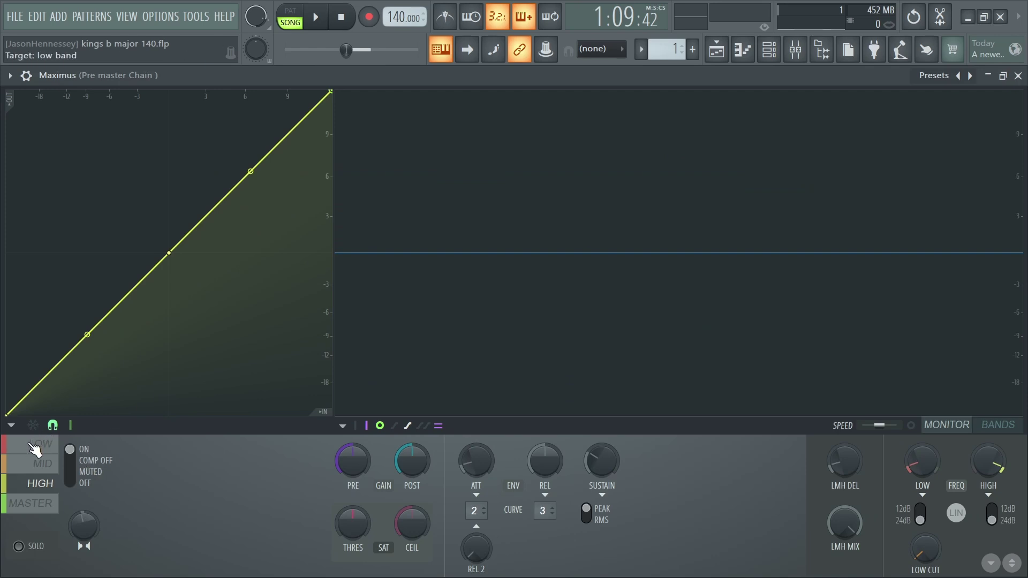
Step: Review the low, mid, high and master settings in Maximus, return to the low band, and display the frequency bands
click(38, 445)
click(50, 463)
click(48, 485)
click(53, 506)
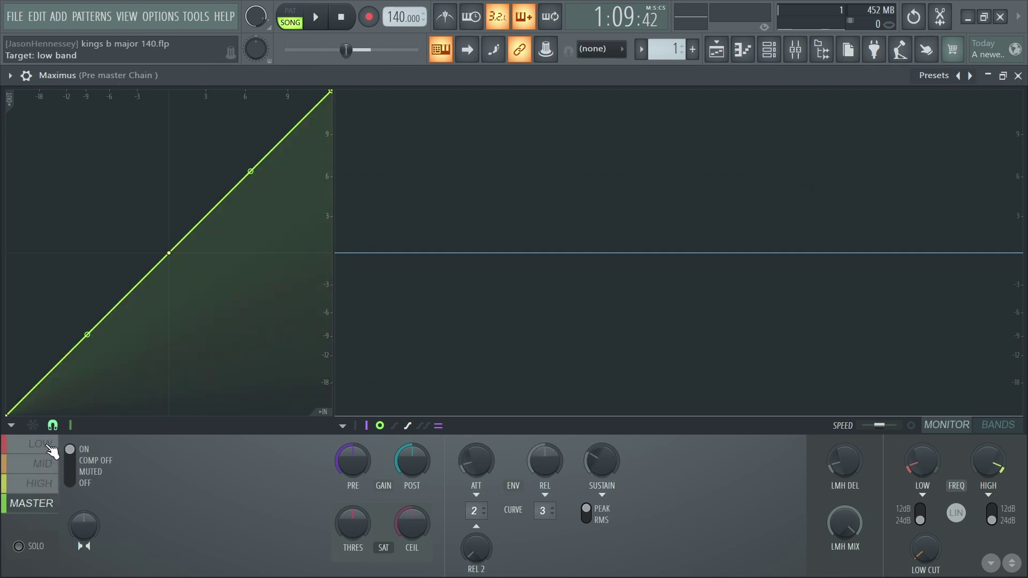
click(44, 444)
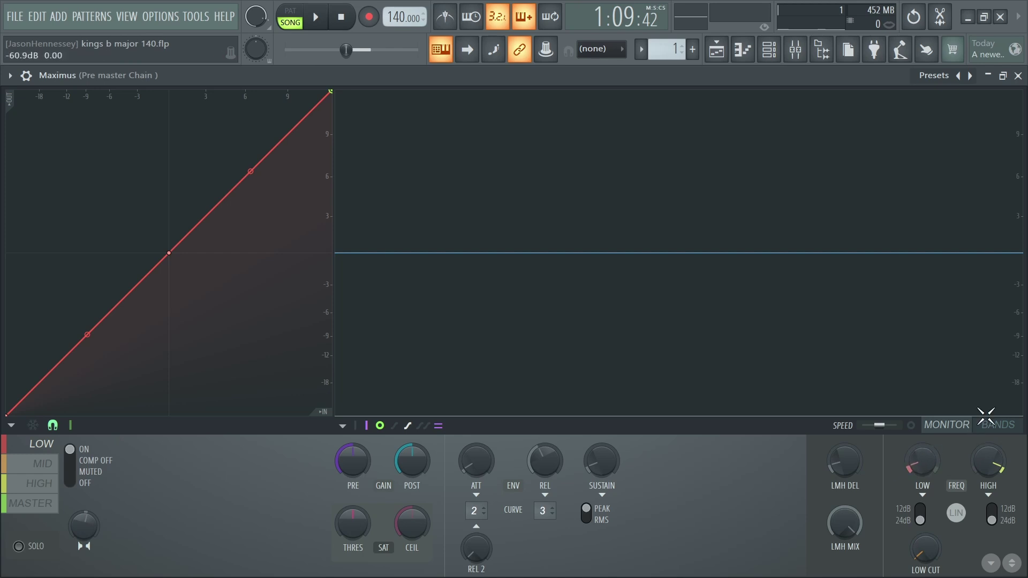
click(998, 426)
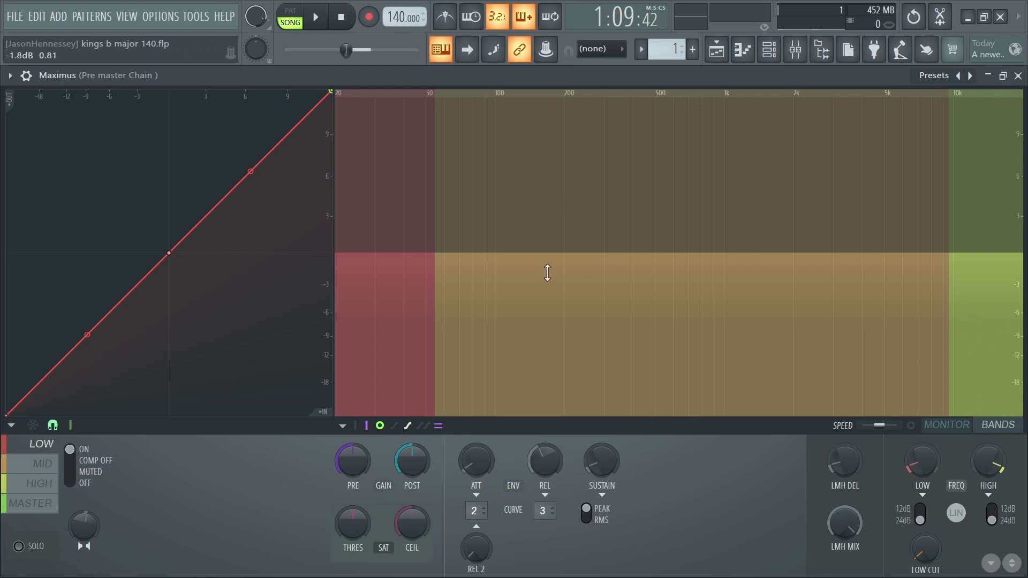
Step: Try moving Maximus's low-mid crossover to about 300 Hz and its mid-high crossover to about 1.5 kHz
drag(434, 218, 526, 215)
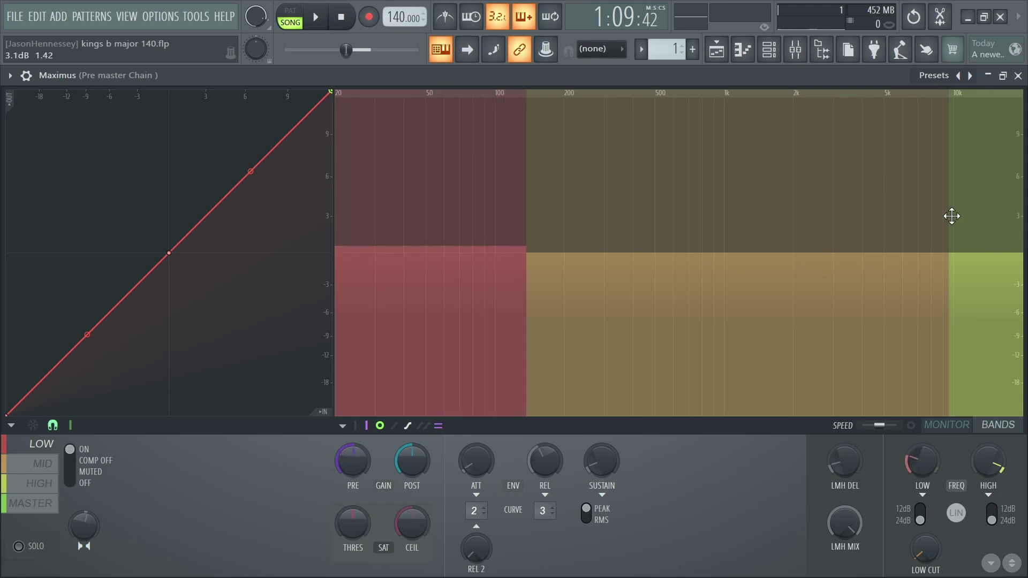
scroll(951, 216, down, 5)
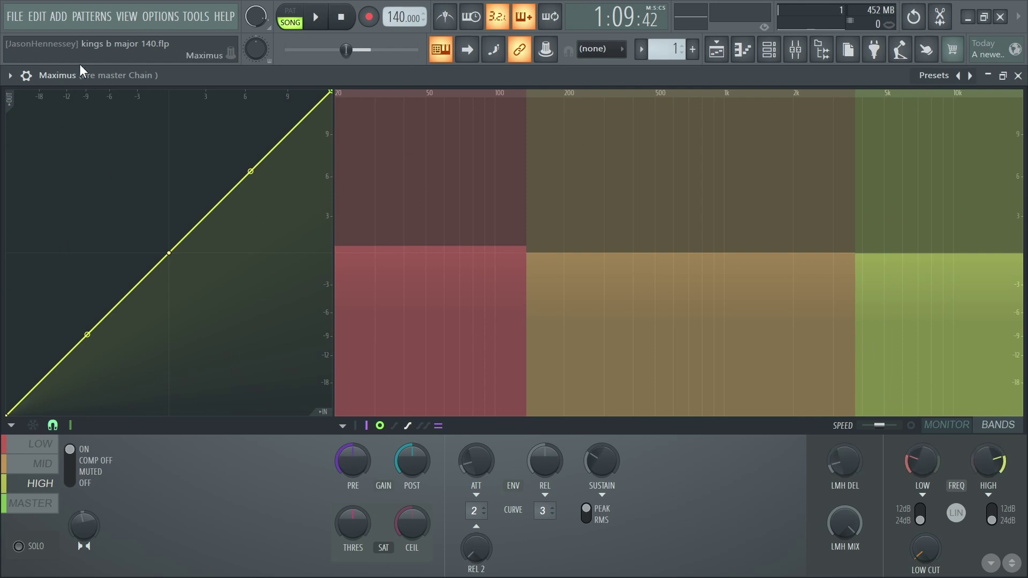
drag(528, 201, 611, 200)
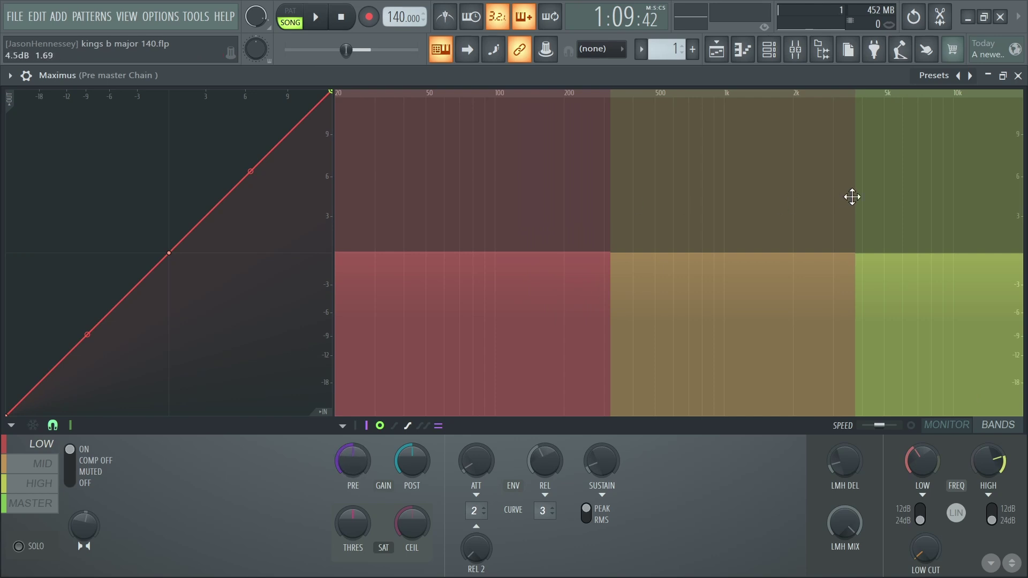
drag(852, 196, 771, 195)
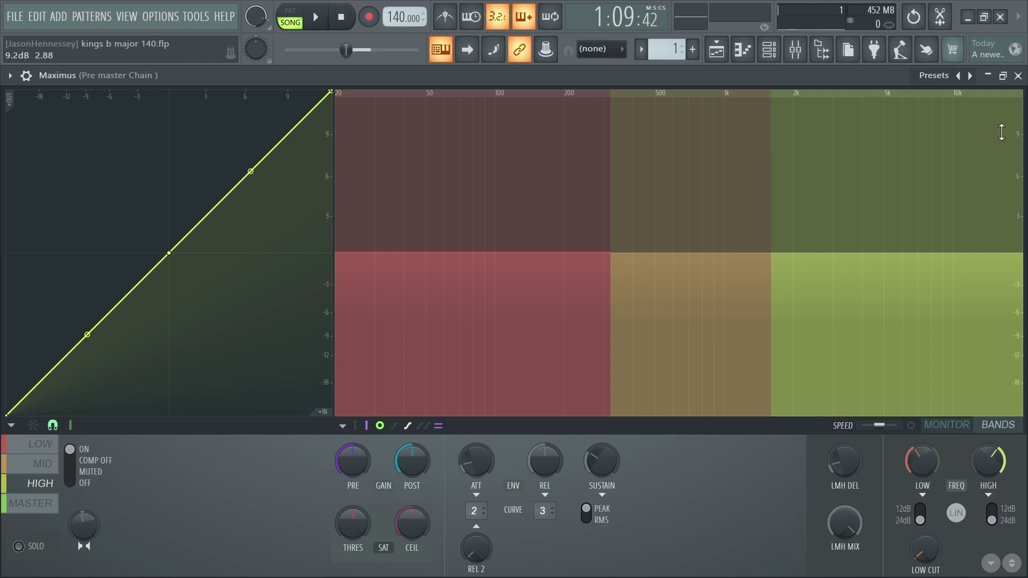
Step: Set Maximus's low crossover to about 50 Hz and its high crossover to about 10 kHz
click(1018, 75)
click(918, 145)
drag(905, 461, 904, 485)
drag(988, 462, 988, 440)
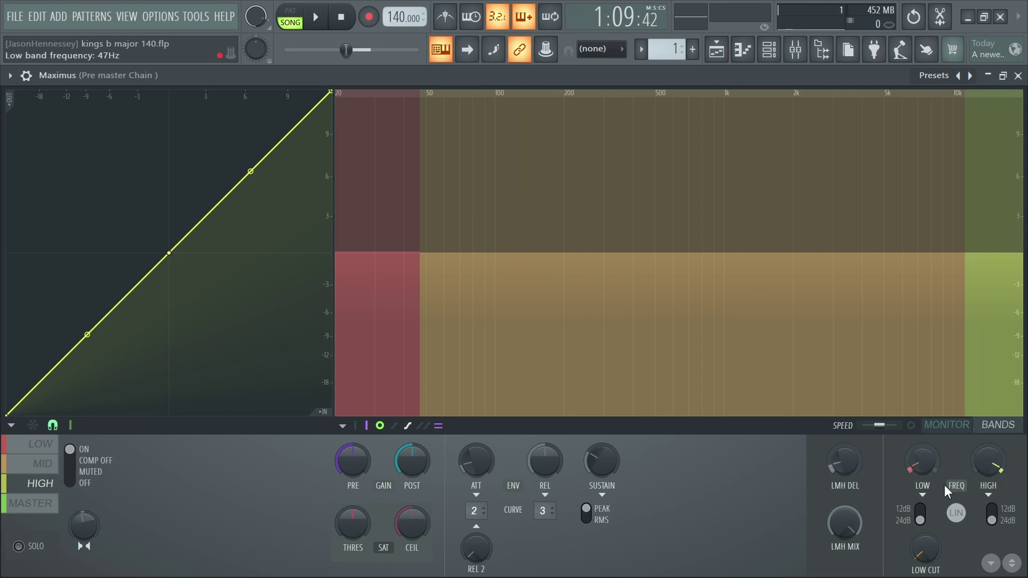
drag(922, 463, 922, 460)
drag(989, 467, 989, 471)
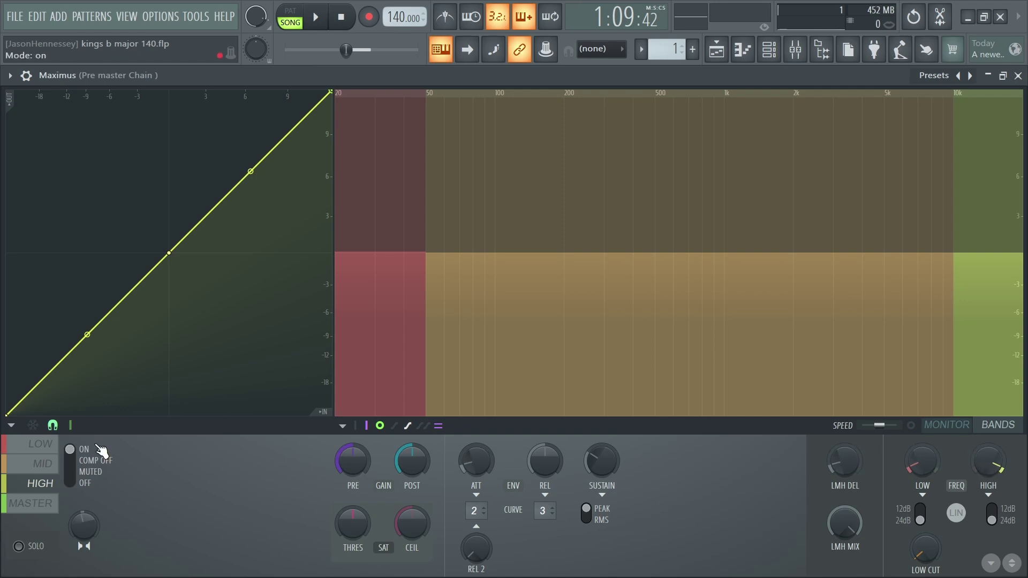
Step: Select the low band in Maximus and audition the loop briefly
click(45, 445)
key(space)
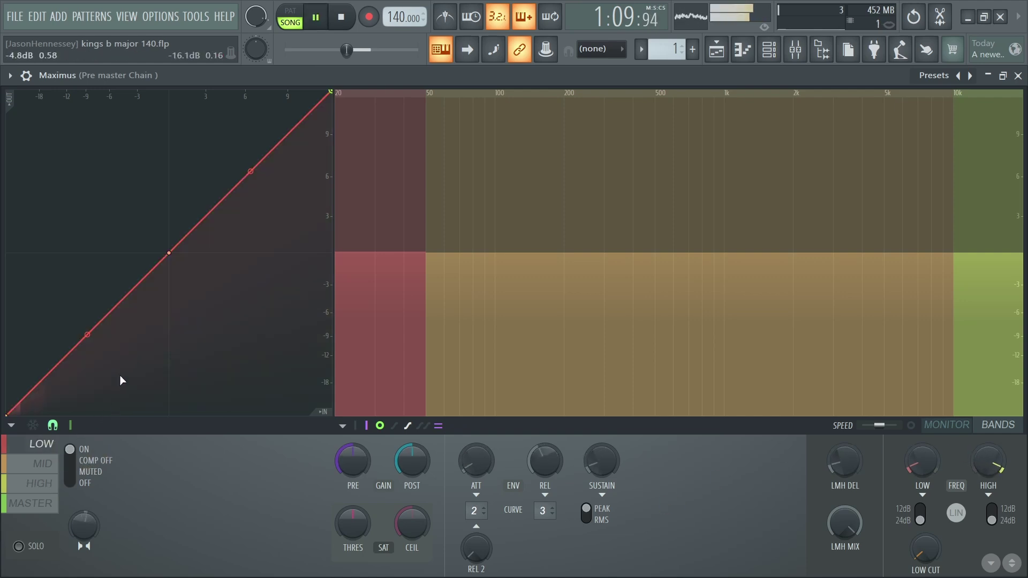
key(space)
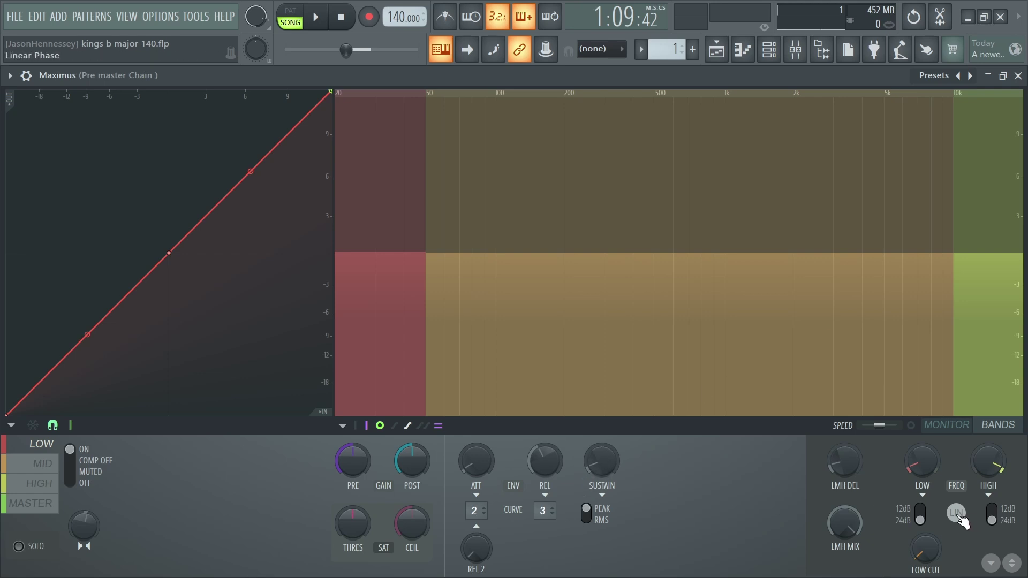
Step: Toggle the Linear Phase option of the Maximus crossover off and back on
click(957, 515)
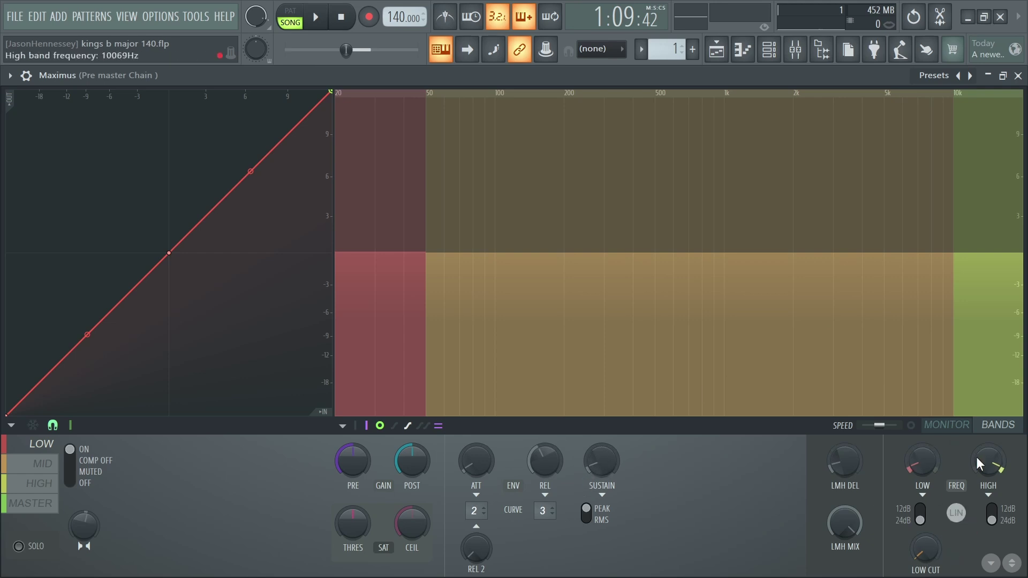
click(958, 514)
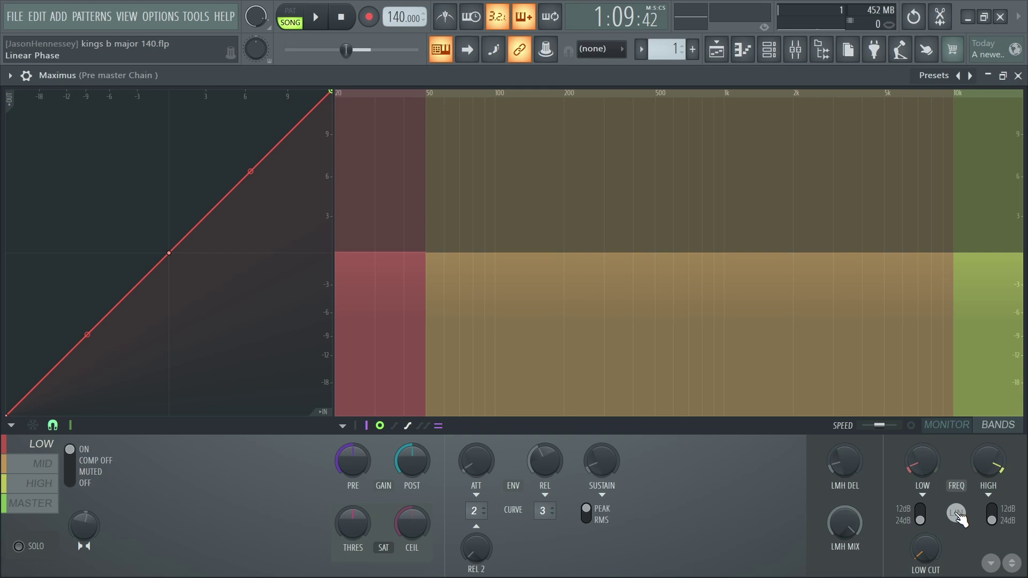
click(958, 515)
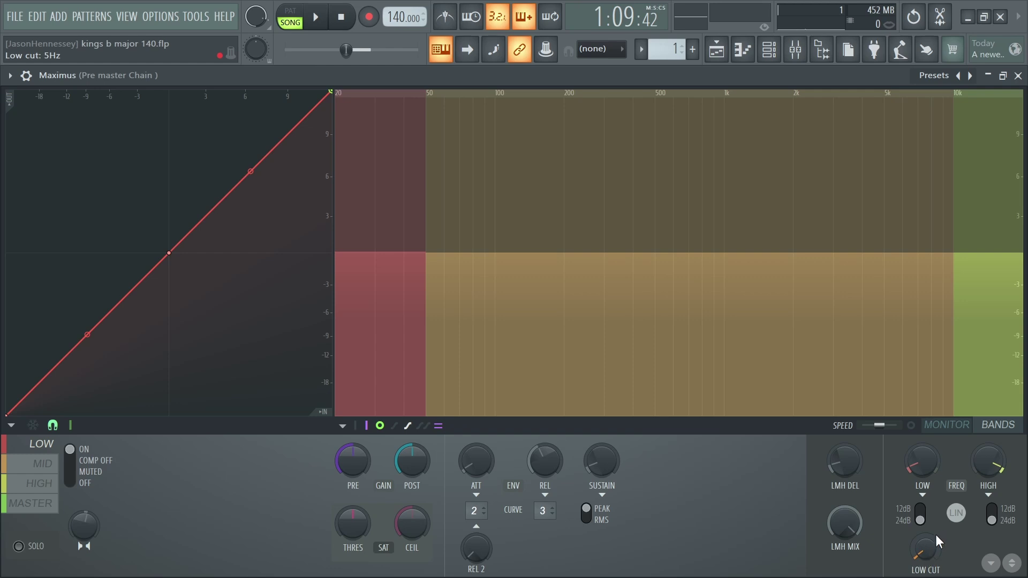
Step: Show the signal monitor in Maximus during playback and solo the low band
key(space)
click(948, 425)
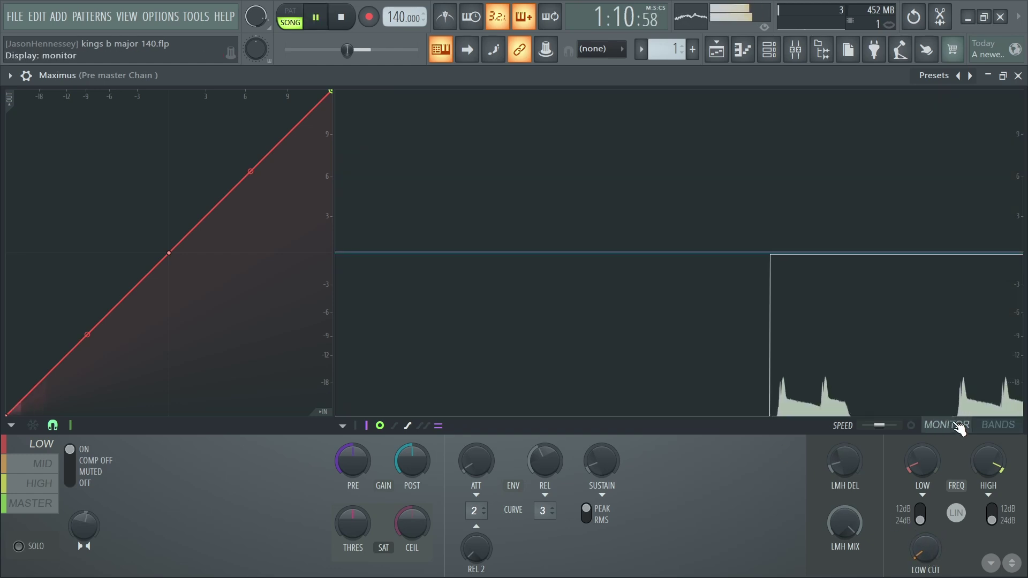
key(space)
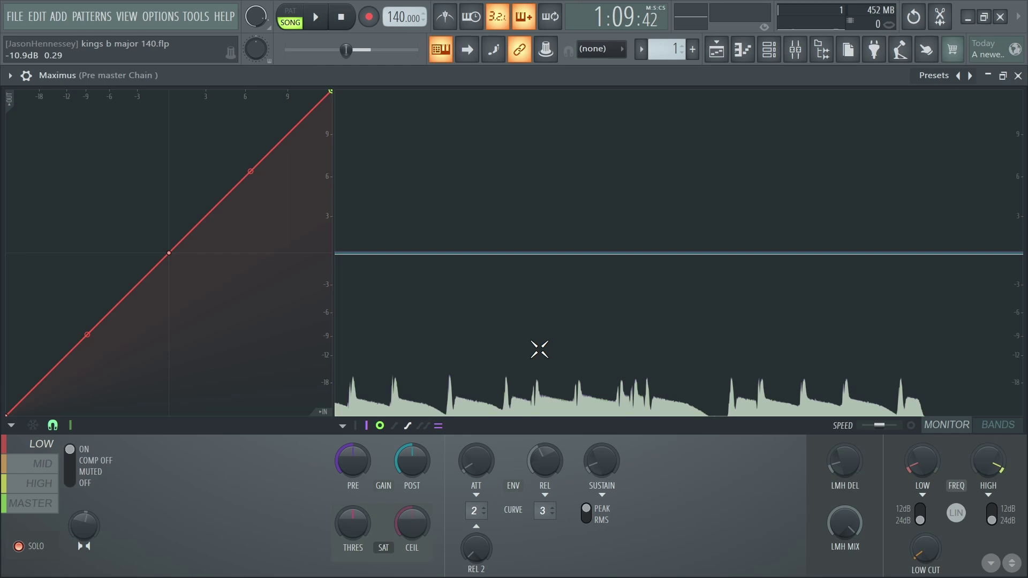
Step: Lower the end point of the low band's compression curve to 0 dB while playing the loop
key(space)
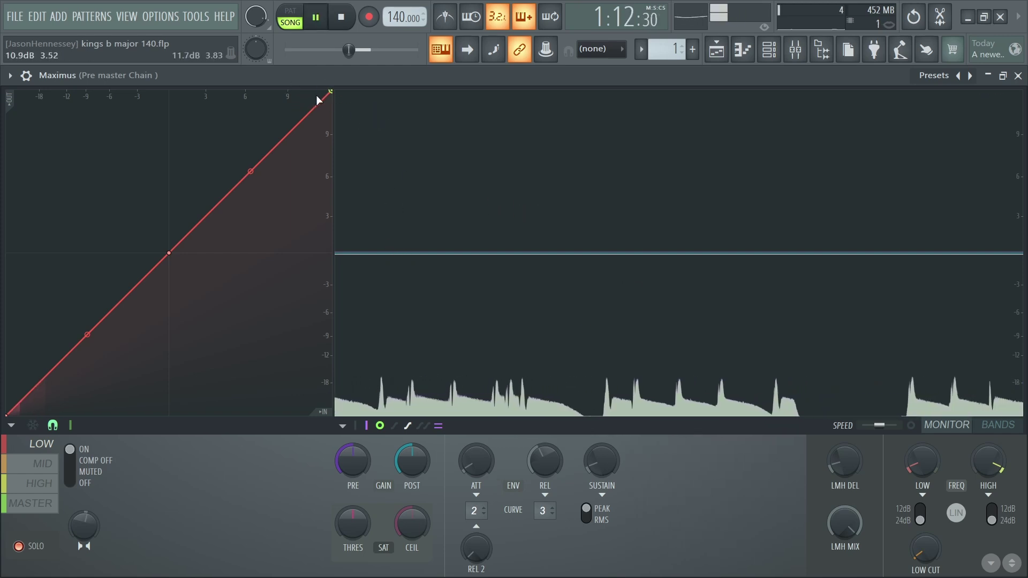
drag(333, 97, 332, 253)
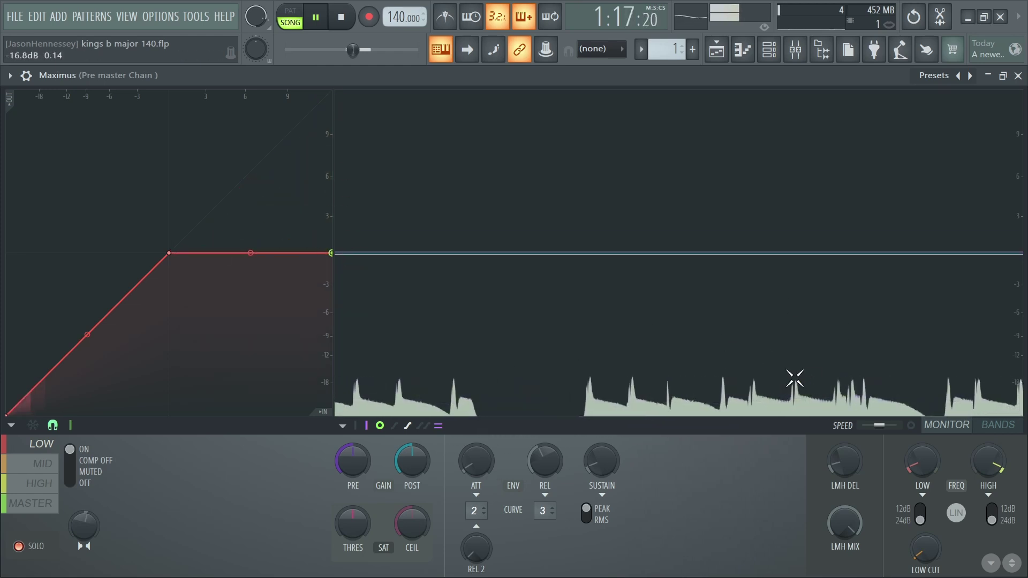
key(space)
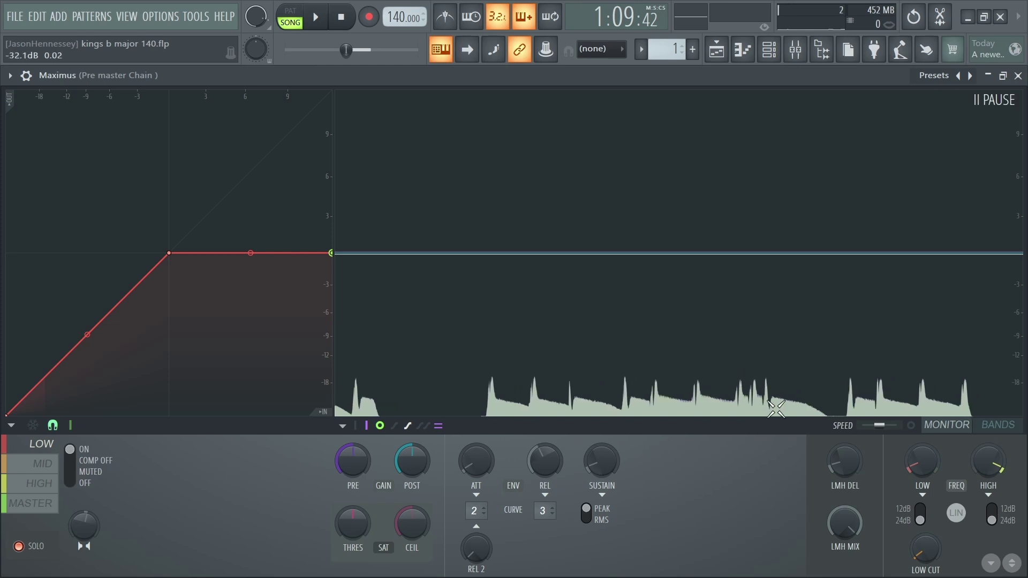
Step: Try lowering the middle point of the low band's curve to about -18 dB, testing fine moves without snapping
drag(169, 253, 171, 385)
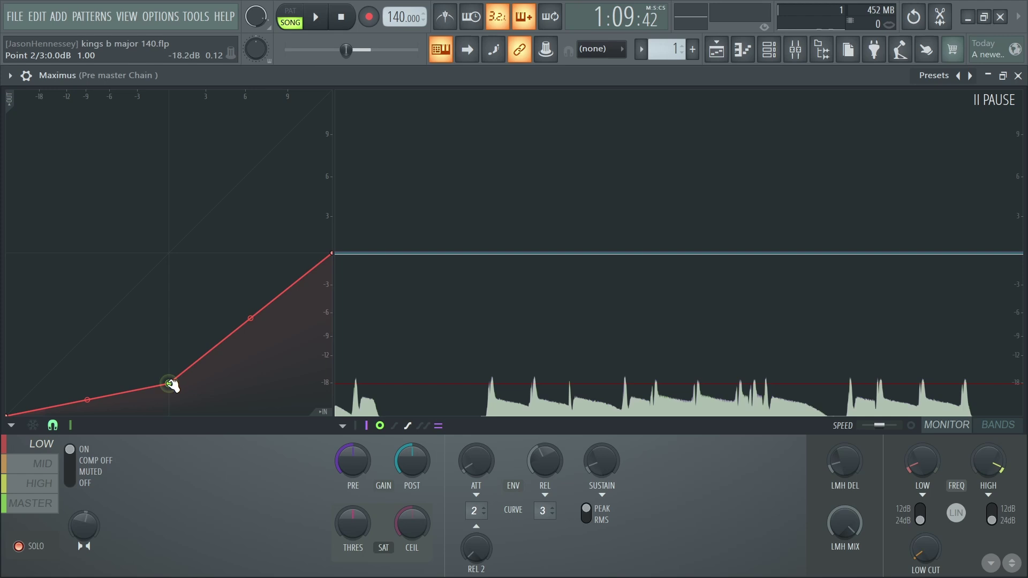
click(52, 425)
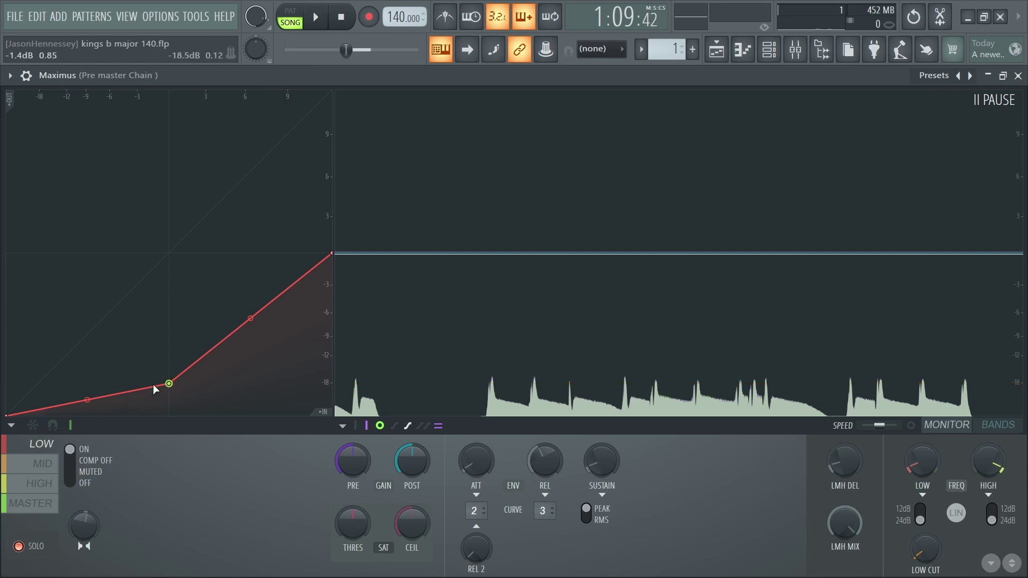
drag(170, 383, 167, 382)
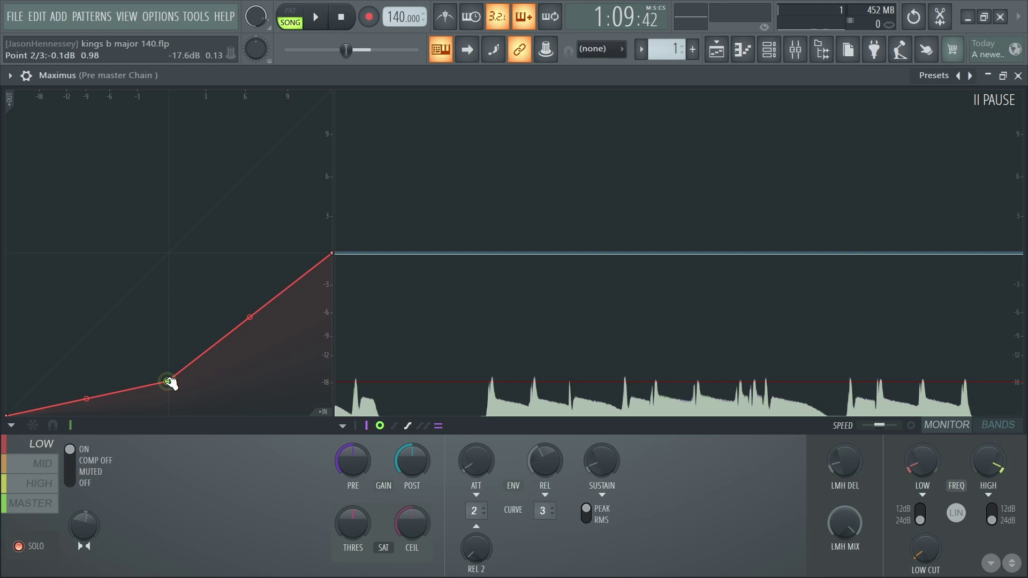
drag(169, 382, 170, 380)
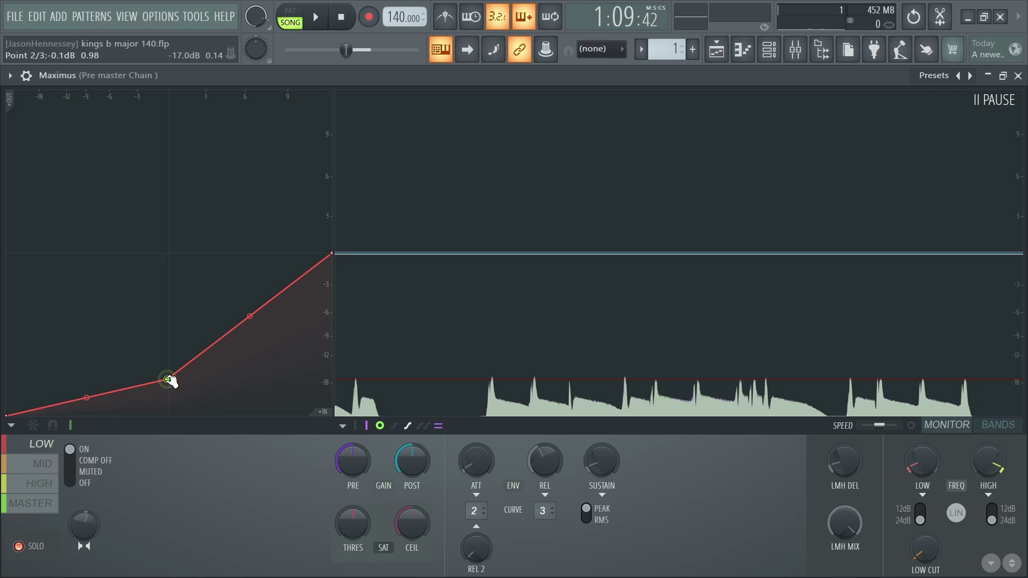
drag(170, 381, 171, 384)
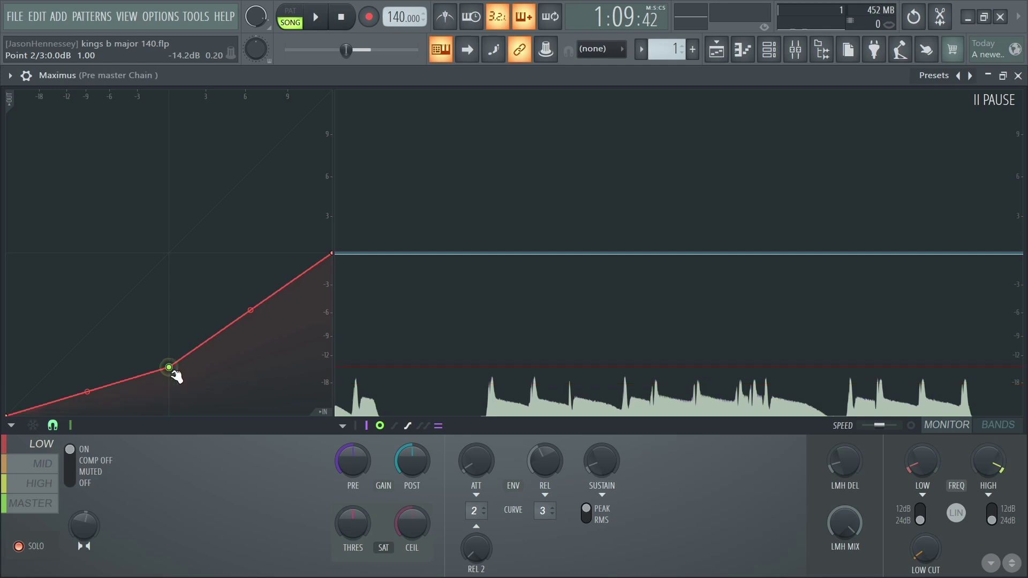
Step: Place the middle point of the low band's curve at about -18 dB input and output with snapping on, and audition the compression
drag(175, 380, 45, 382)
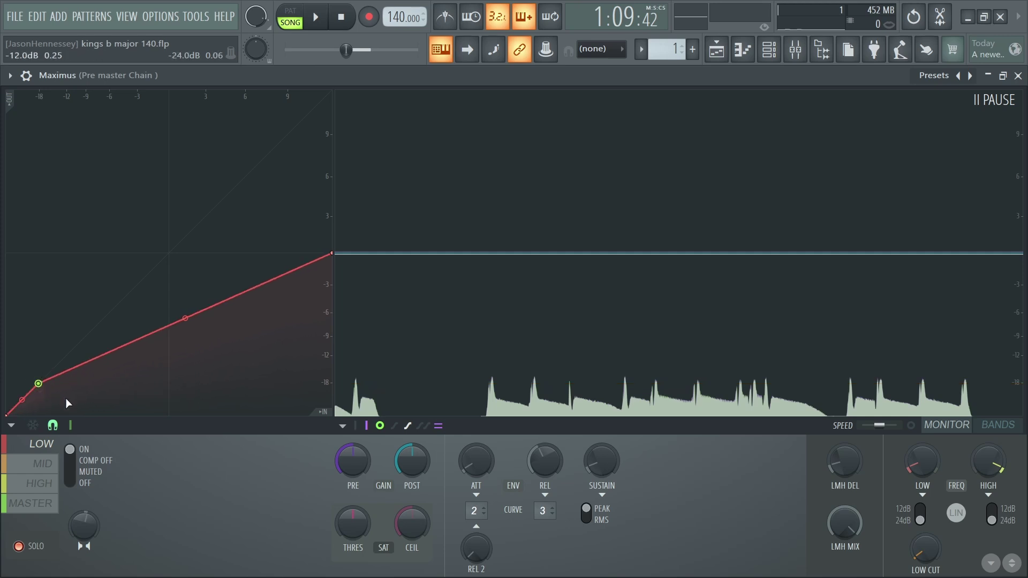
click(37, 383)
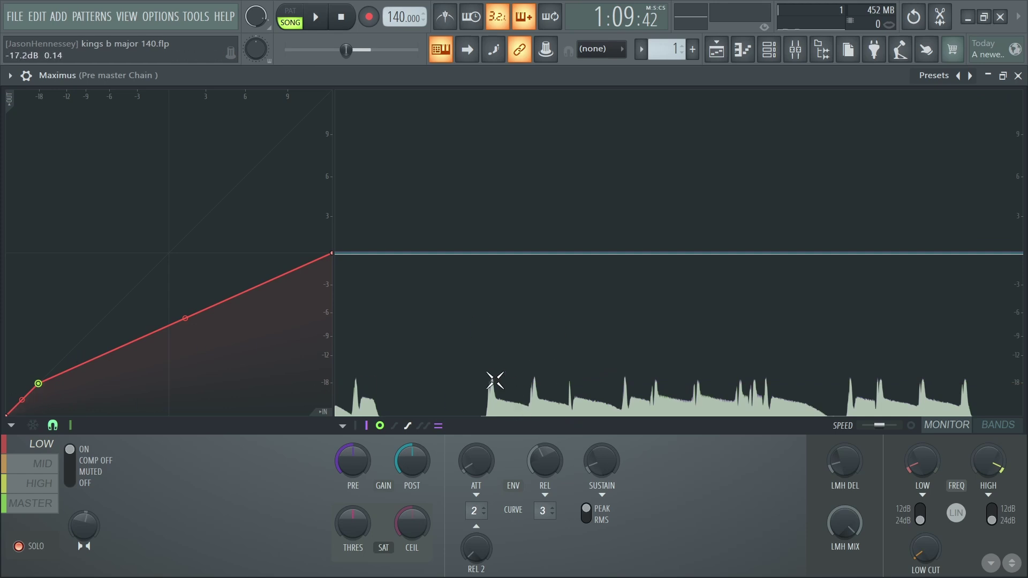
click(39, 384)
key(space)
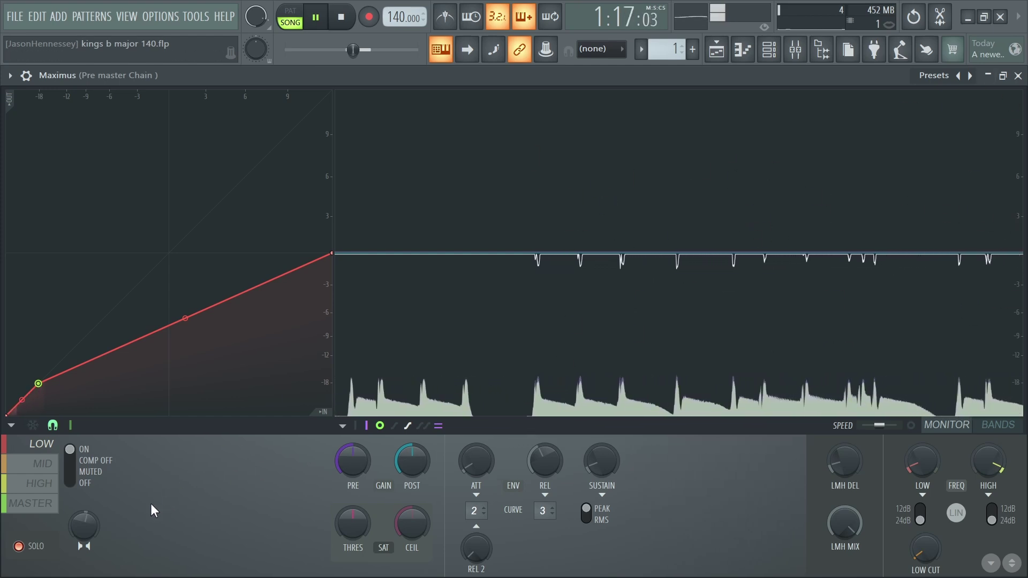
key(space)
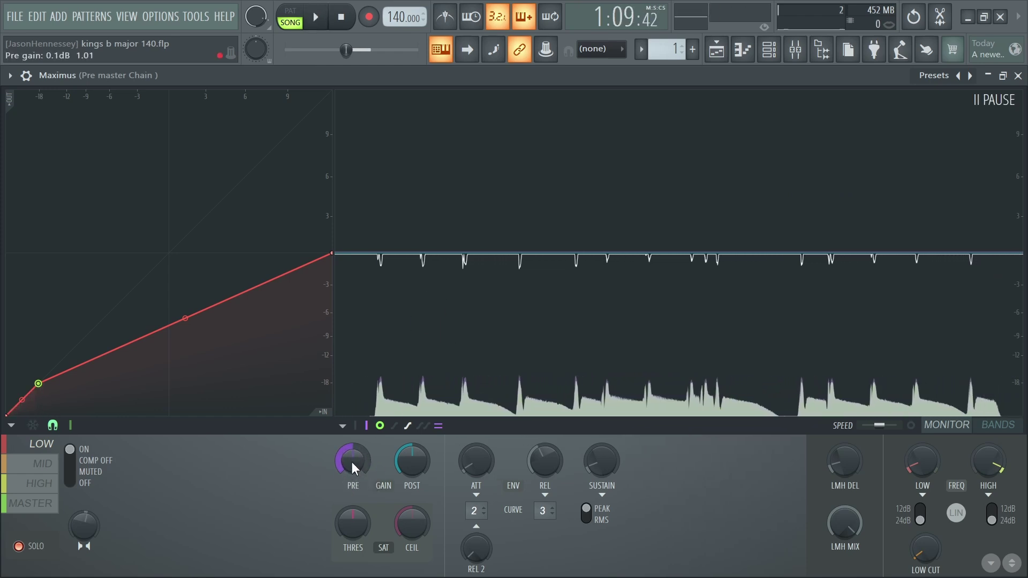
Step: Lower the low band's pre gain to -2.0 dB and audition the soloed band
scroll(352, 462, up, 3)
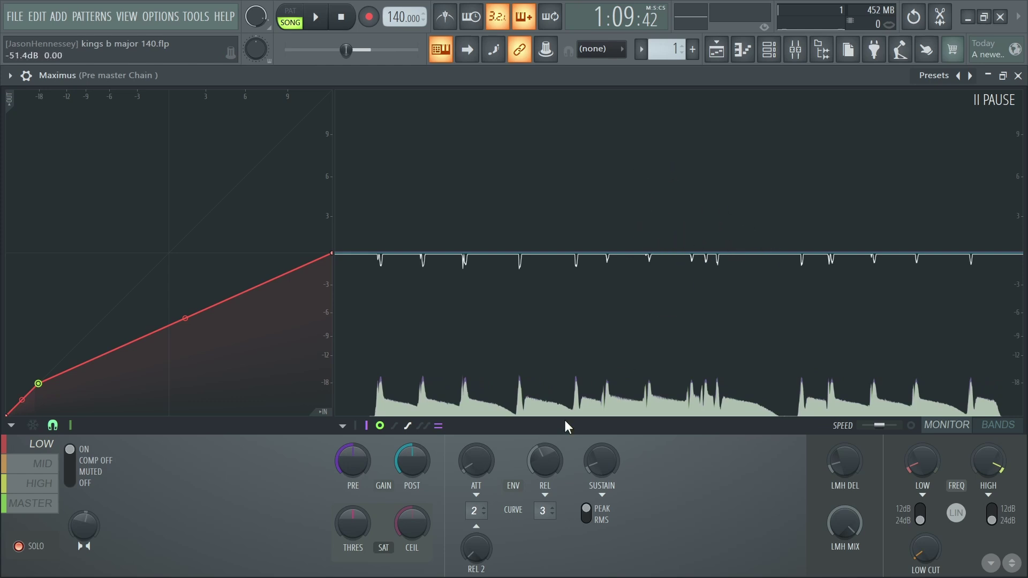
scroll(354, 462, down, 3)
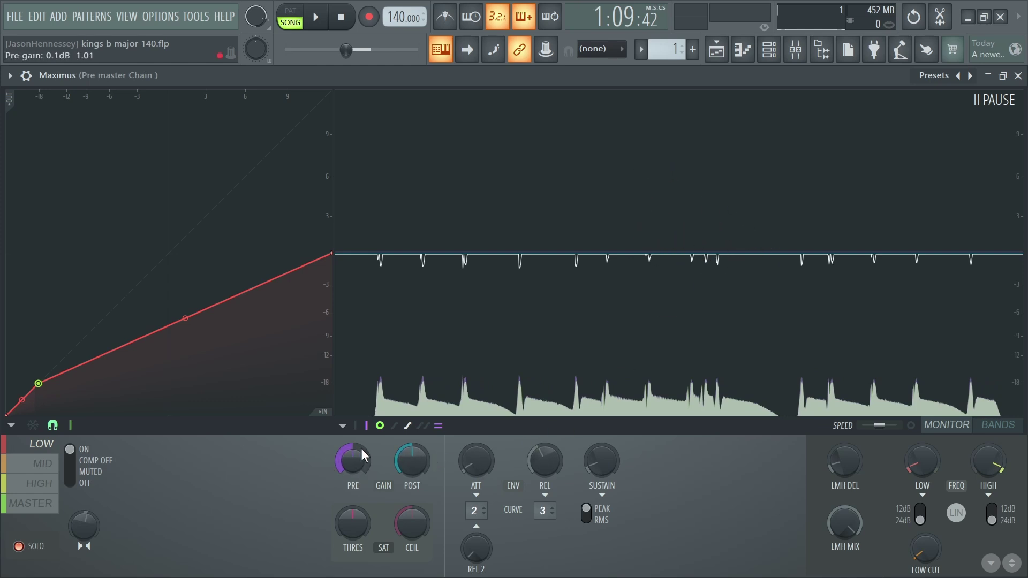
key(space)
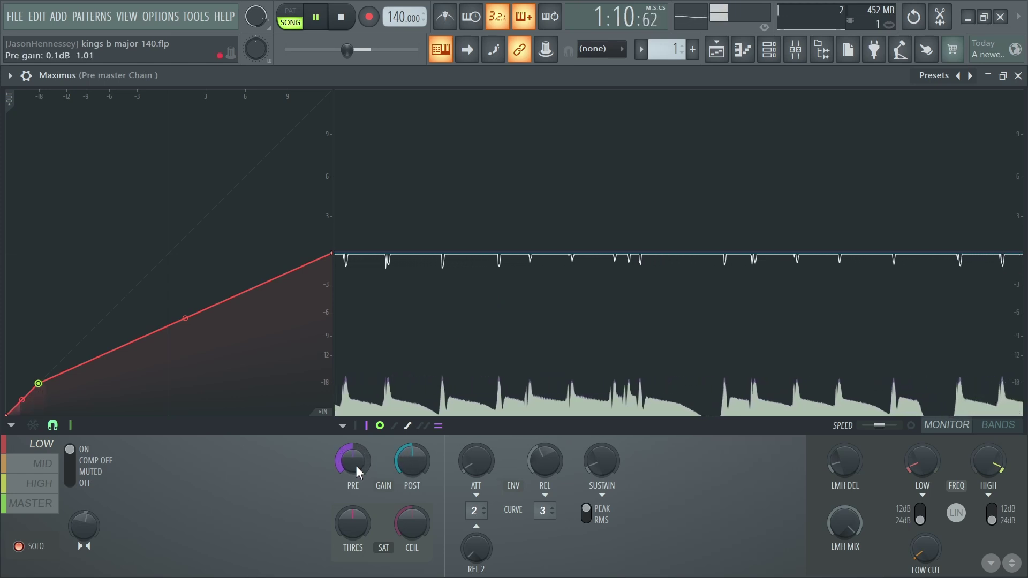
drag(356, 465, 343, 475)
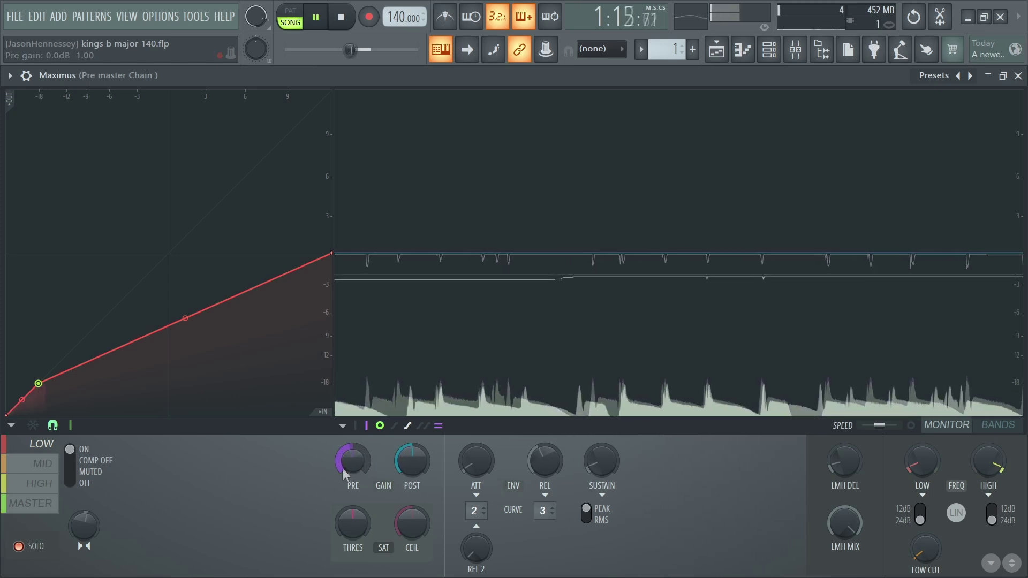
scroll(351, 459, down, 2)
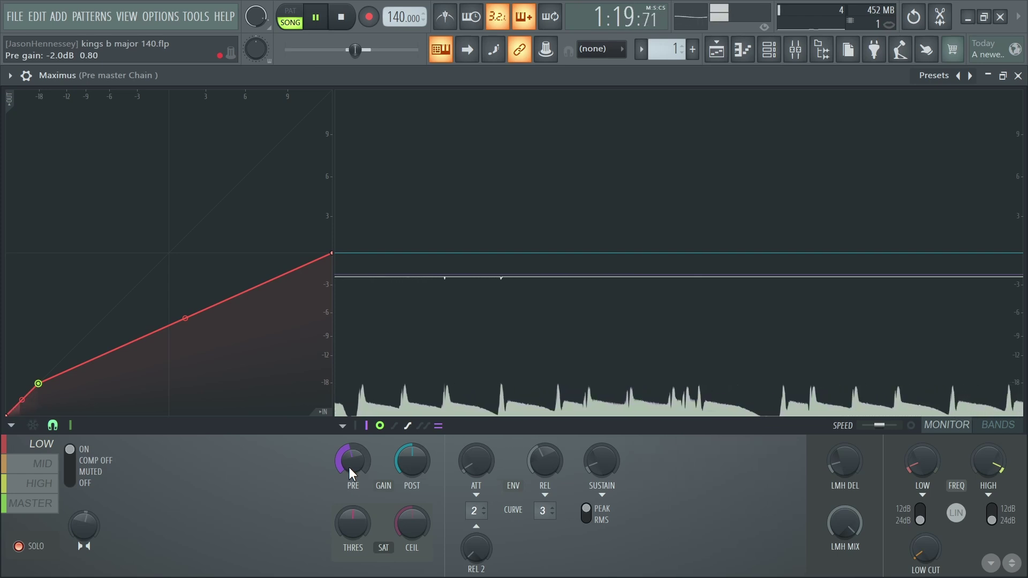
key(space)
key(space)
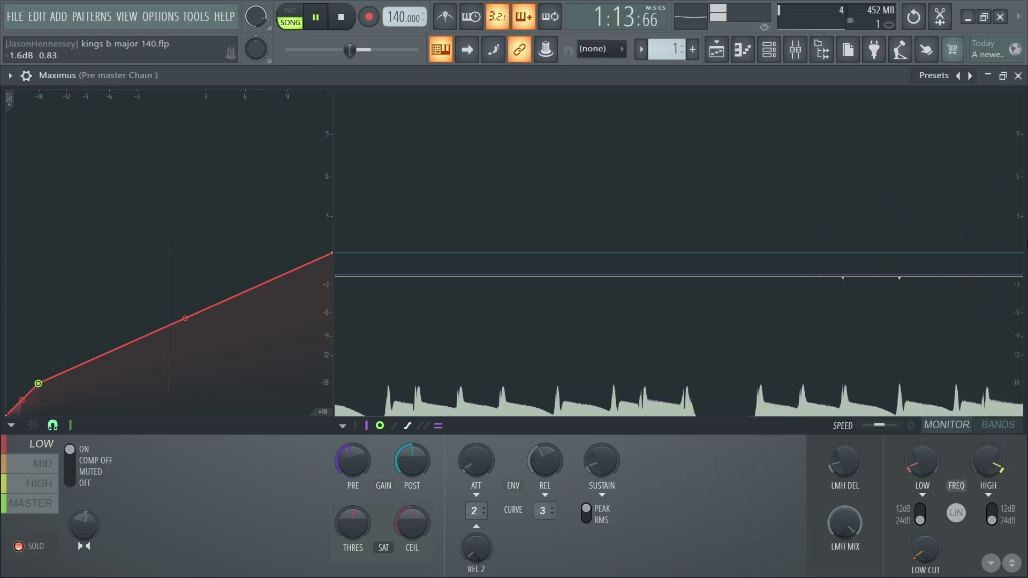
key(space)
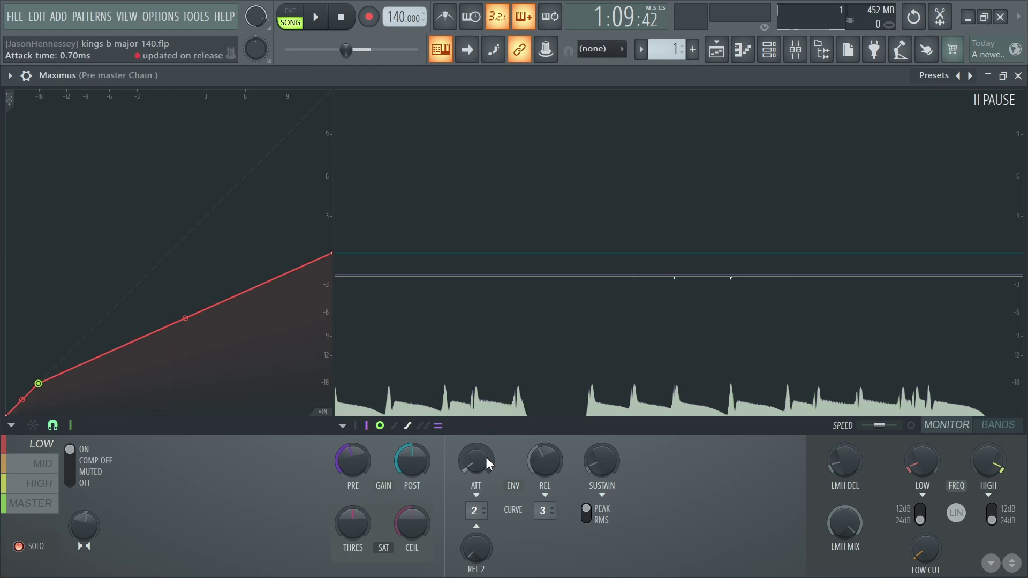
Step: Lengthen the low band's attack, shorten its release to about 2.5 ms, and audition the loop with solo off
drag(474, 454, 473, 435)
drag(536, 452, 548, 459)
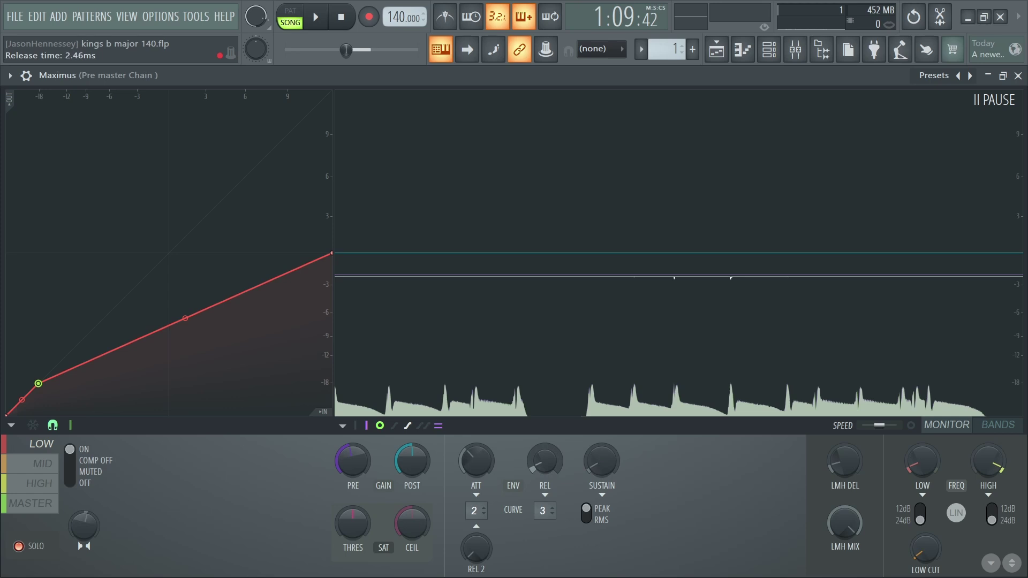
key(space)
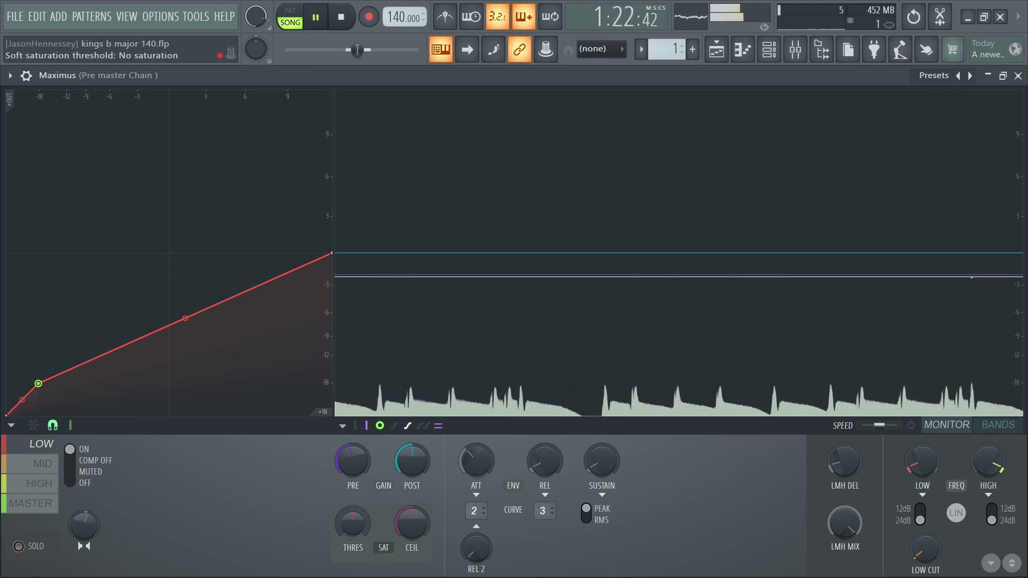
key(space)
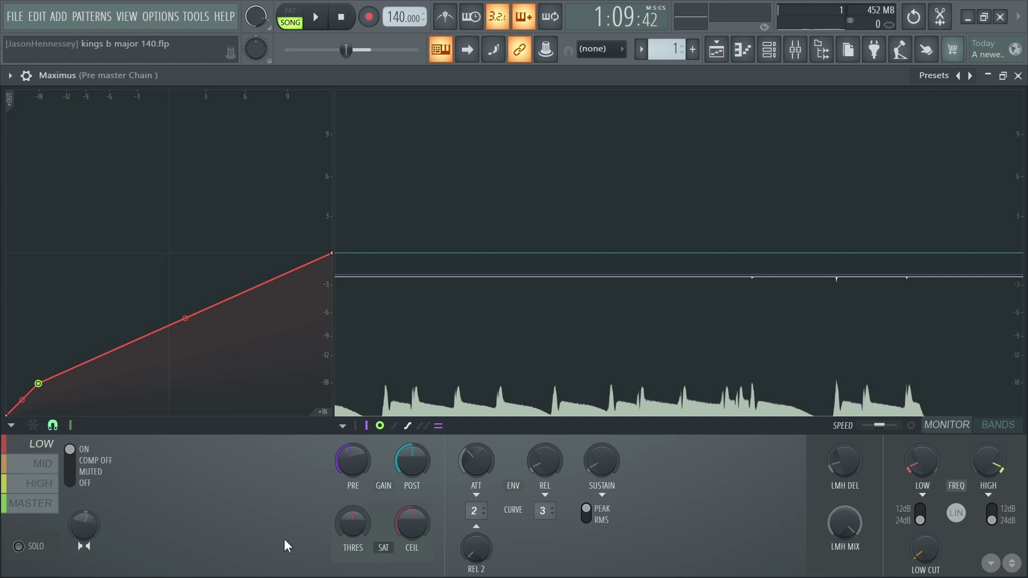
Step: Try soft saturation on the low band with the threshold at 100% mode A and the ceiling at about -23 dB, auditioning ceiling moves
drag(338, 534, 339, 482)
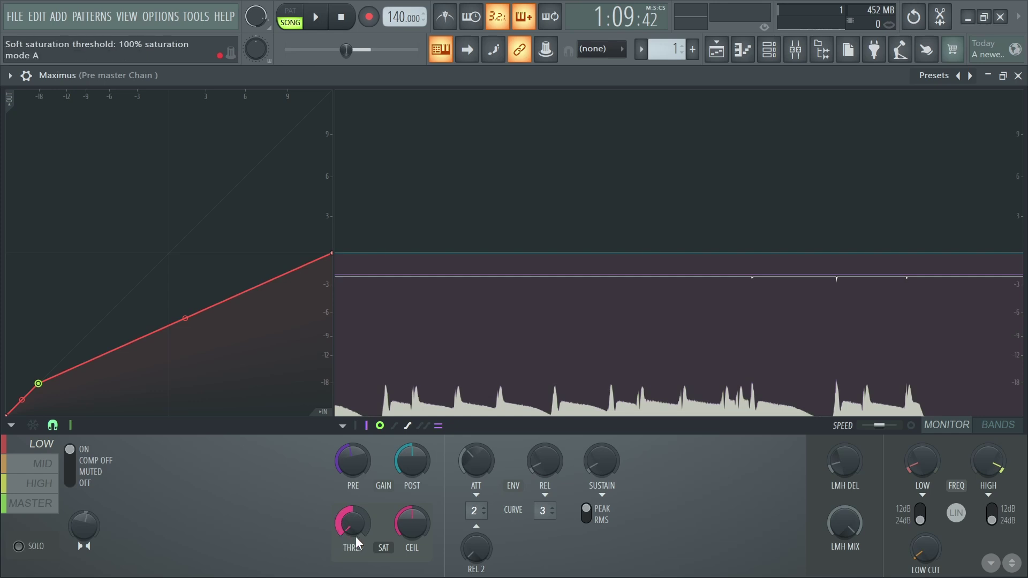
drag(396, 527, 397, 561)
drag(412, 523, 412, 531)
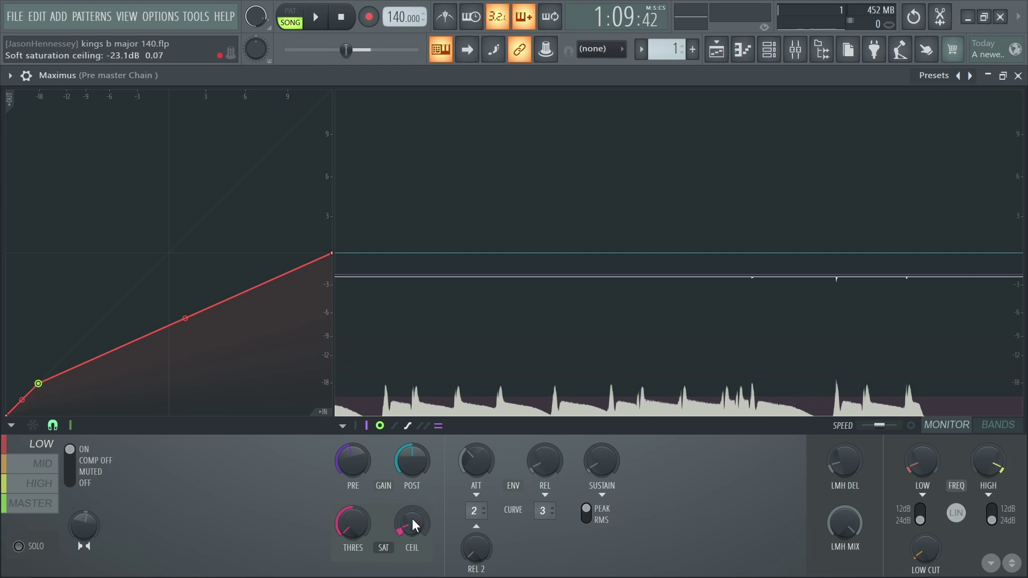
mouse_move(412, 519)
mouse_down()
mouse_move(412, 493)
mouse_move(412, 506)
mouse_up()
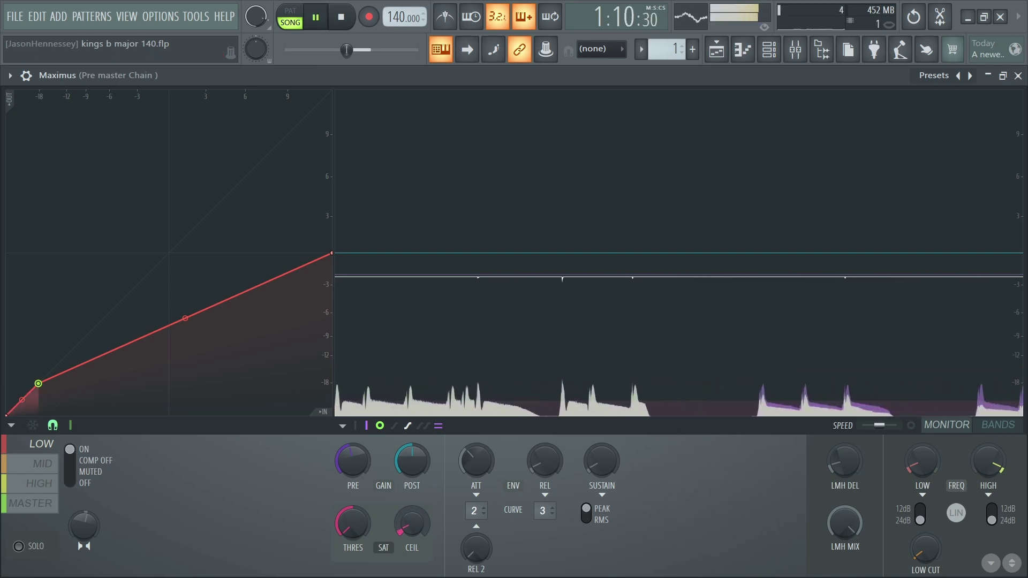
drag(412, 522, 412, 533)
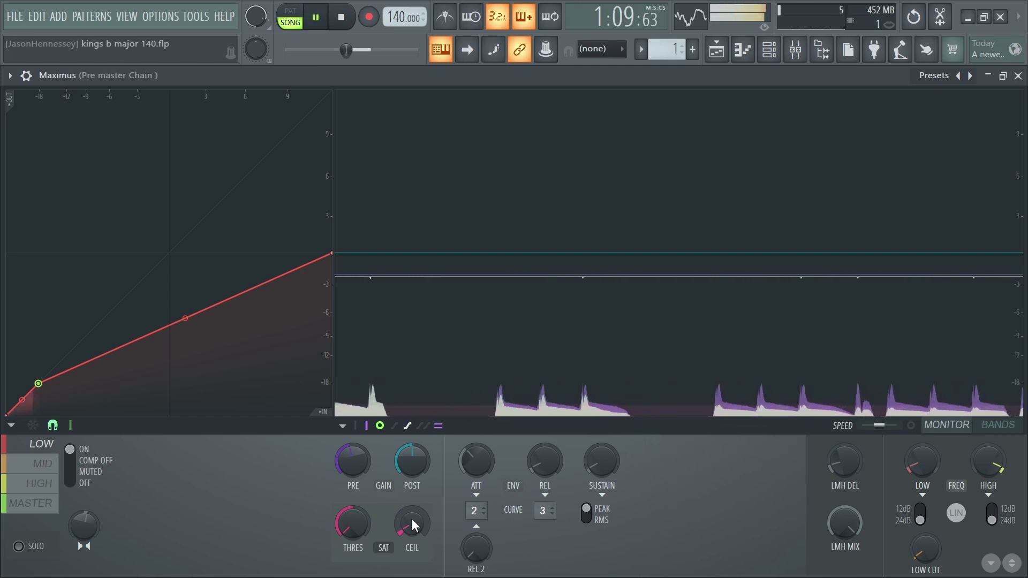
Step: Compare the low band during playback with its soft saturation threshold at zero and at 100% mode A
drag(348, 523, 348, 544)
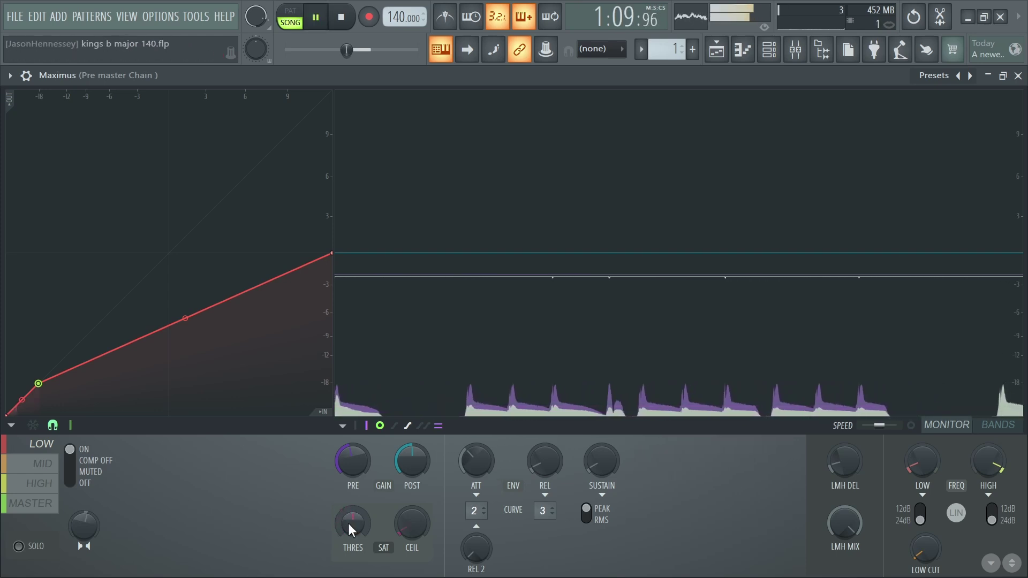
drag(348, 523, 348, 541)
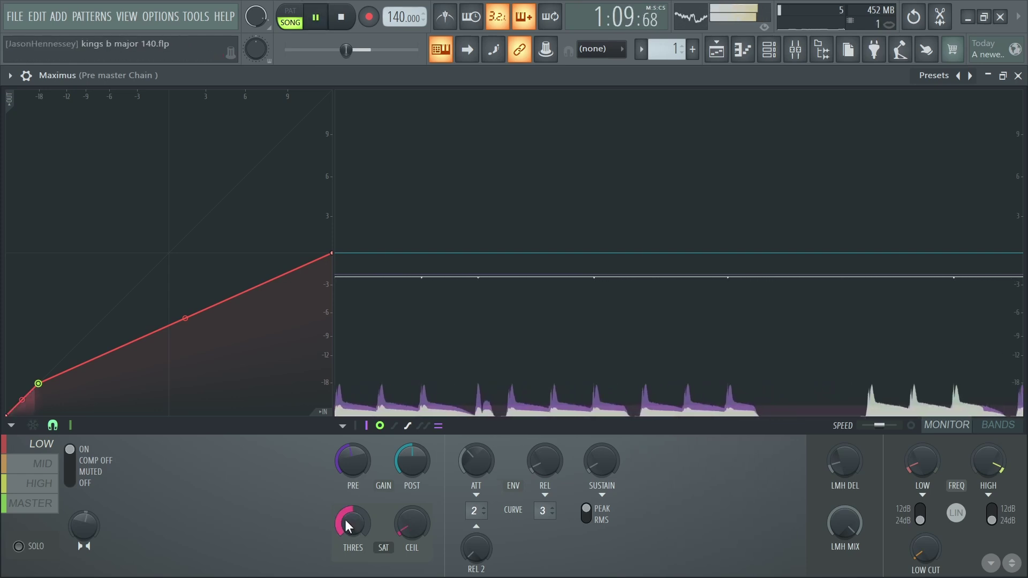
key(space)
key(space)
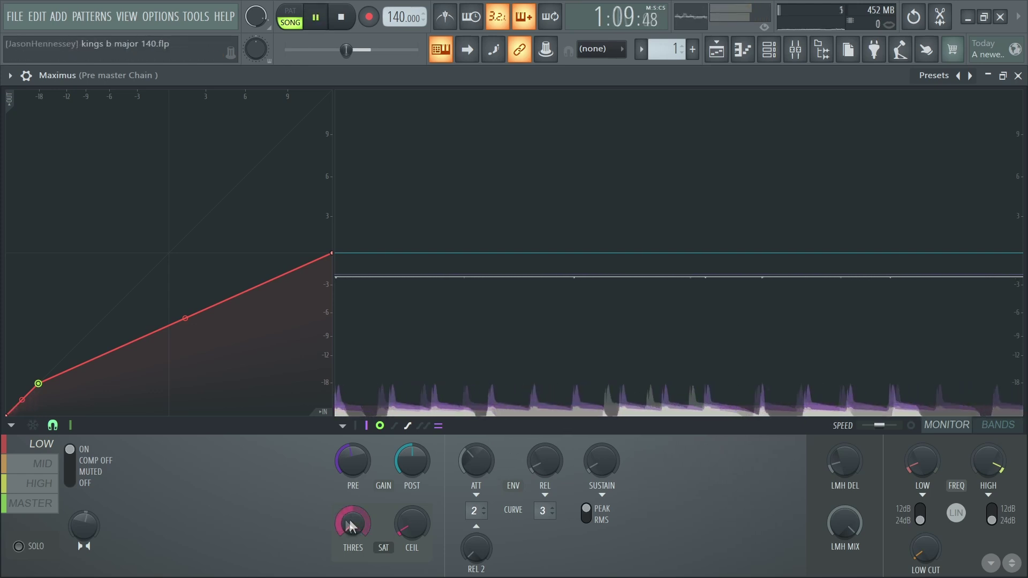
key(space)
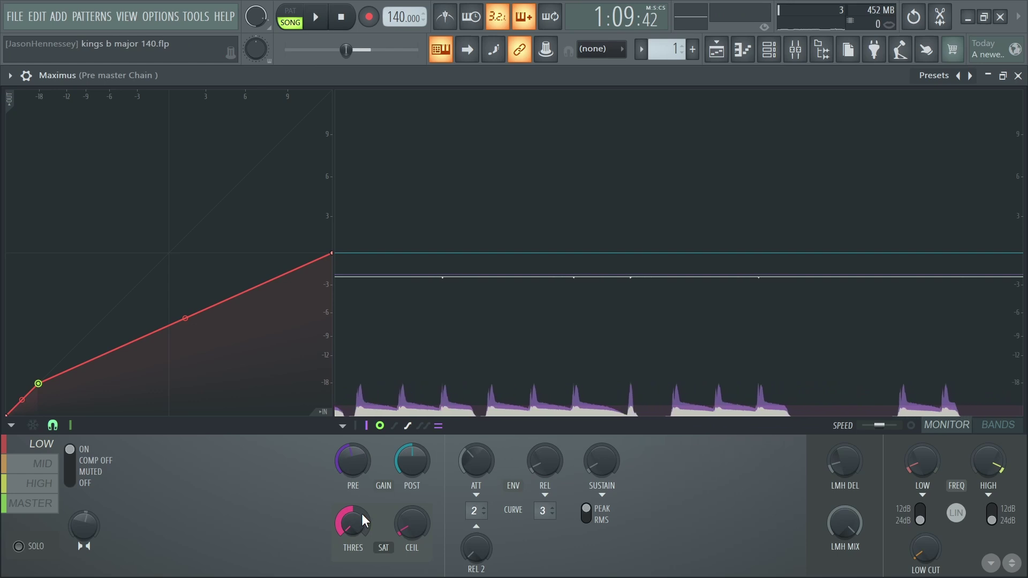
drag(353, 530, 352, 573)
scroll(360, 454, down, 2)
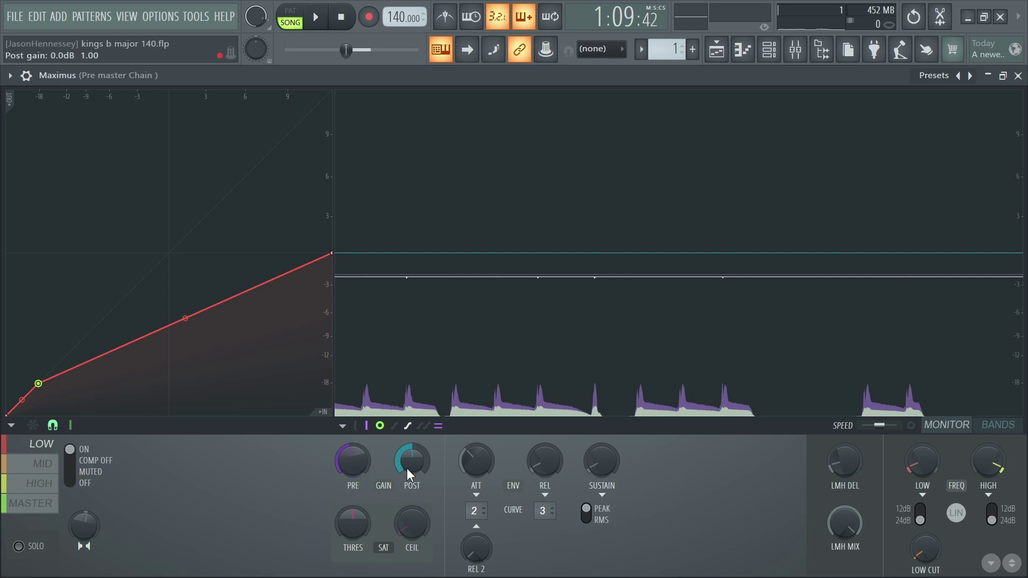
Step: Raise the low band's post gain to 2.0 dB, audition it with saturation engaged, and return the saturation threshold to zero
drag(406, 468, 406, 448)
key(space)
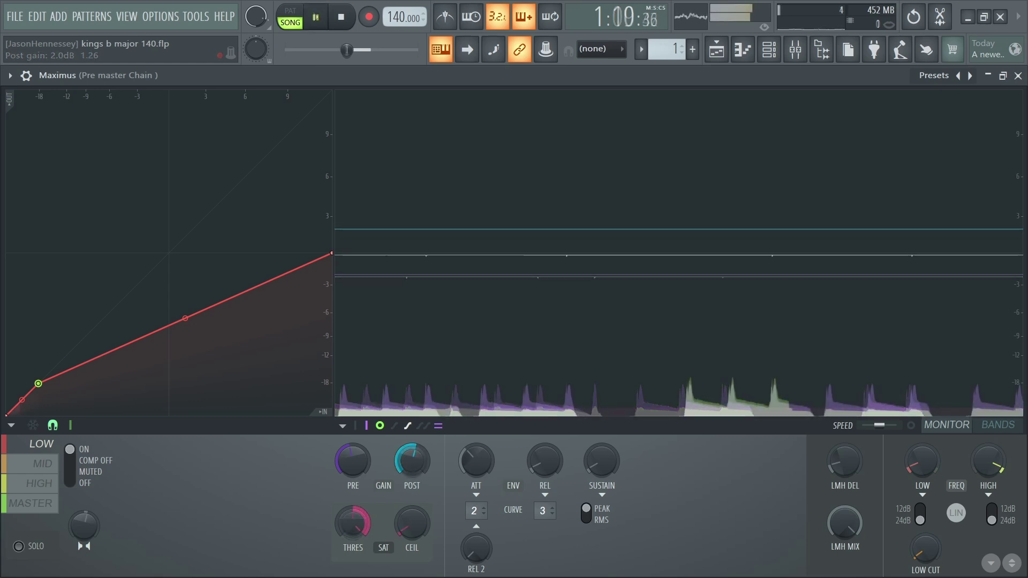
drag(353, 522, 353, 533)
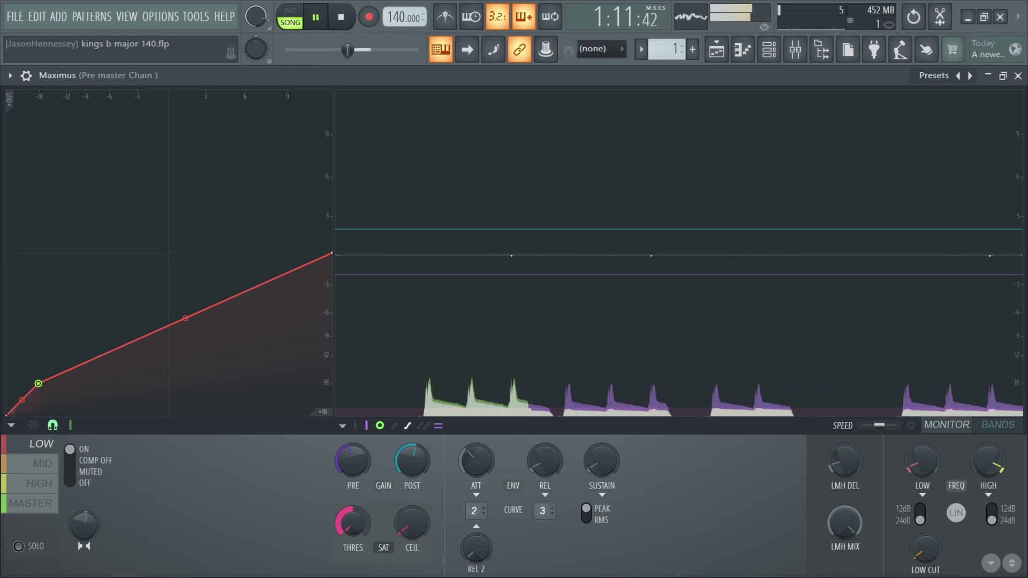
key(space)
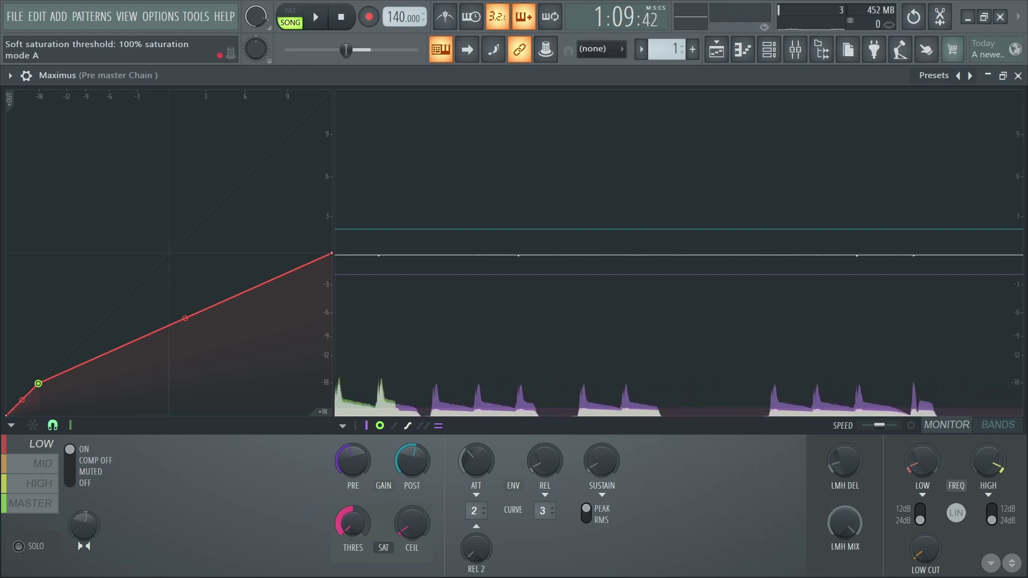
drag(353, 522, 353, 546)
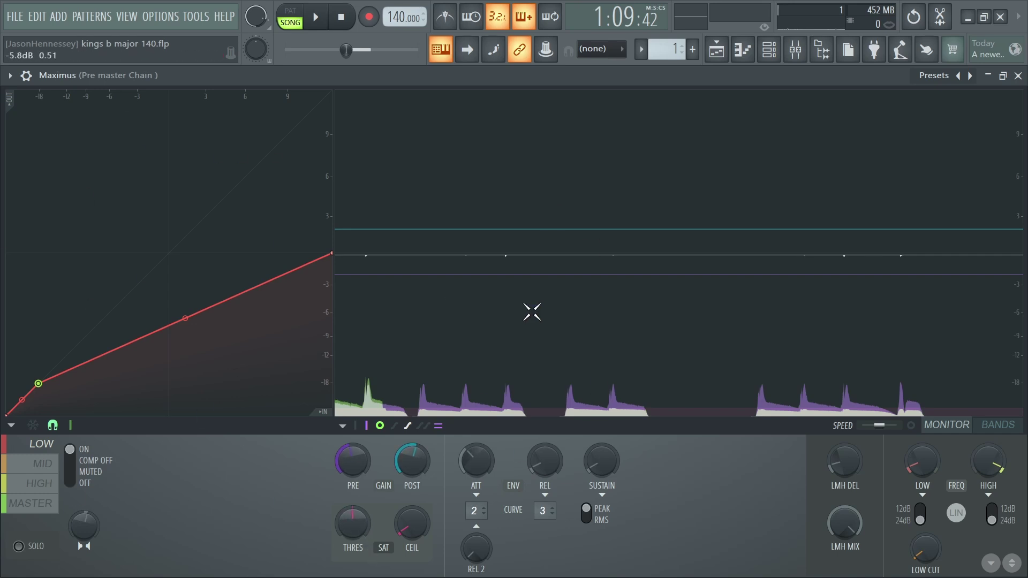
Step: Set the low band's soft saturation ceiling to about -20.2 dB and audition the loop
drag(412, 524, 412, 557)
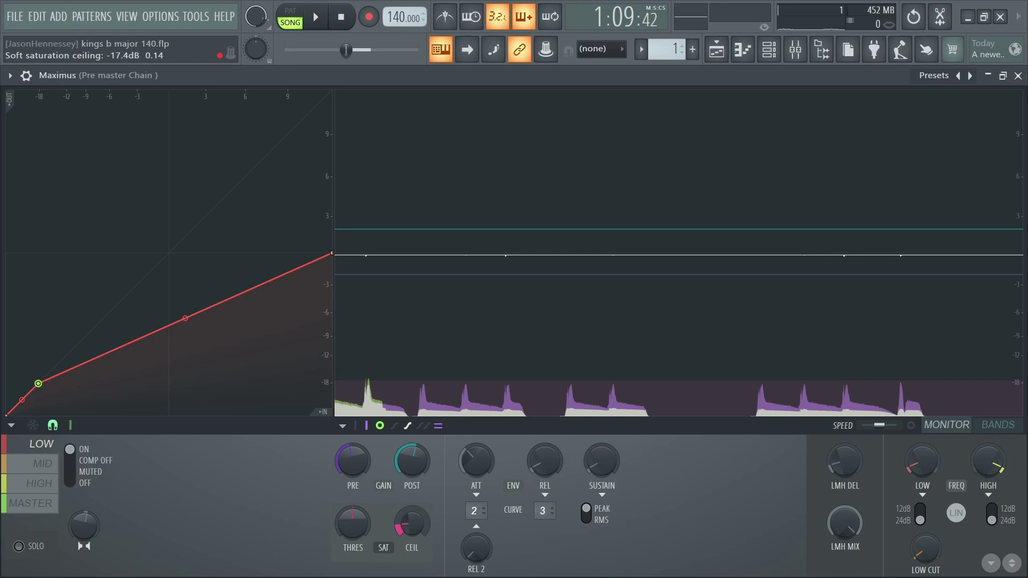
key(space)
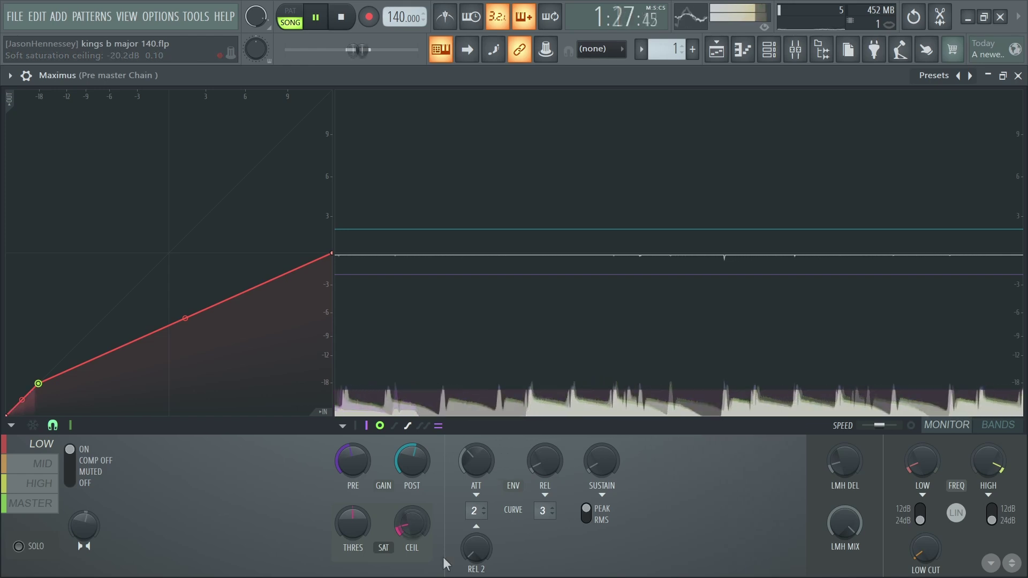
key(space)
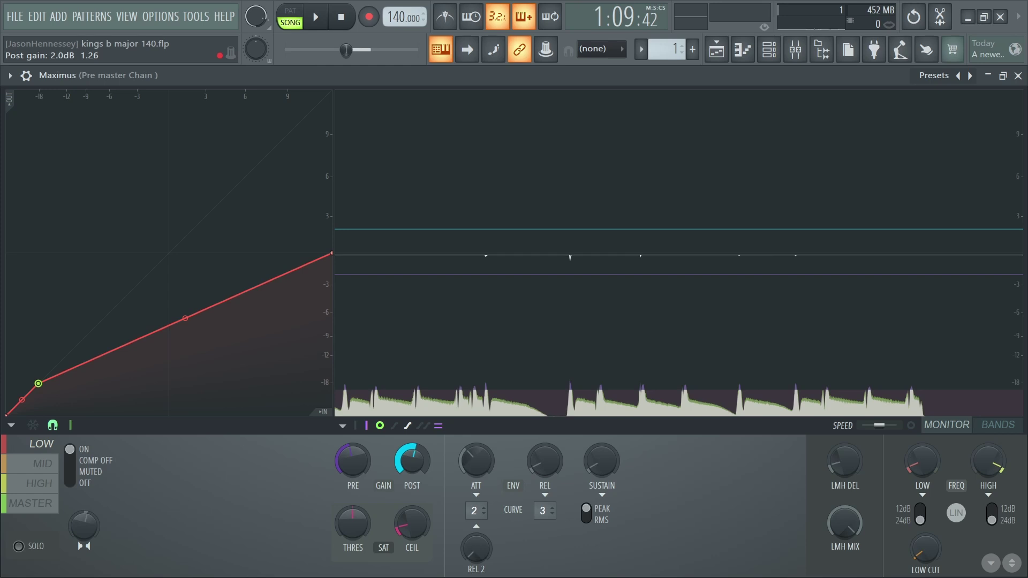
key(space)
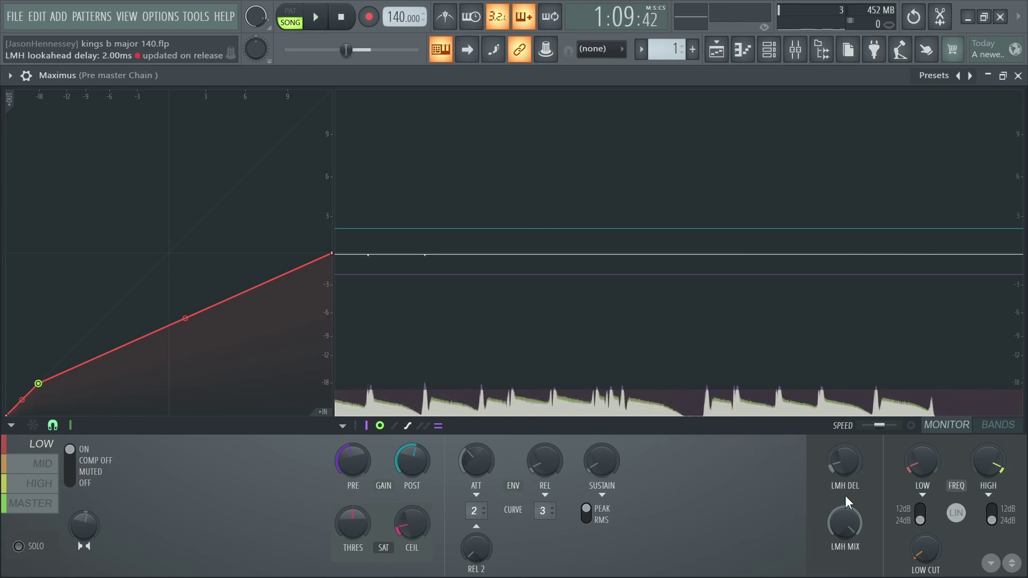
key(space)
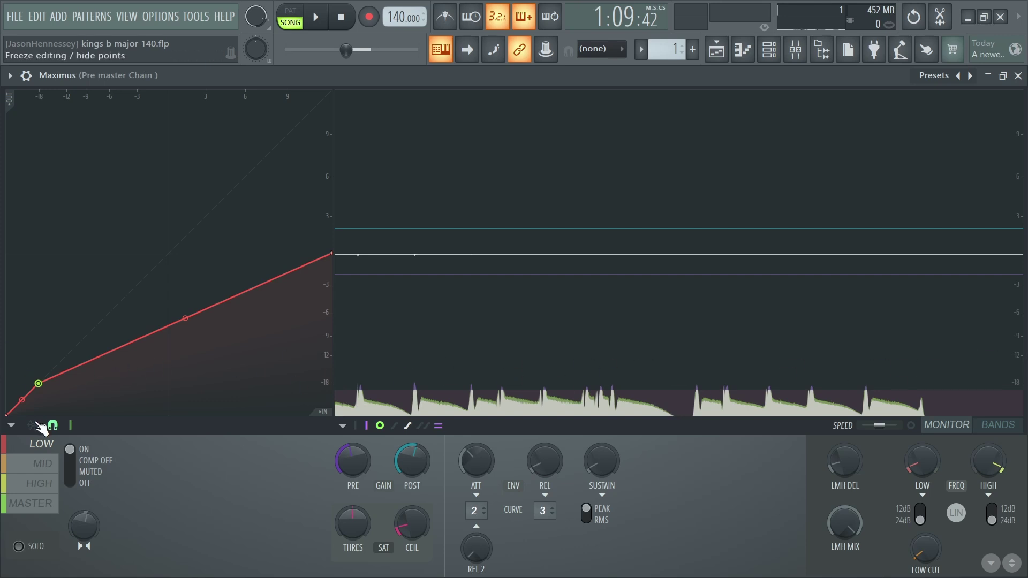
Step: Select the mid band, check its crossover range, and examine its peak levels while the loop plays
click(38, 463)
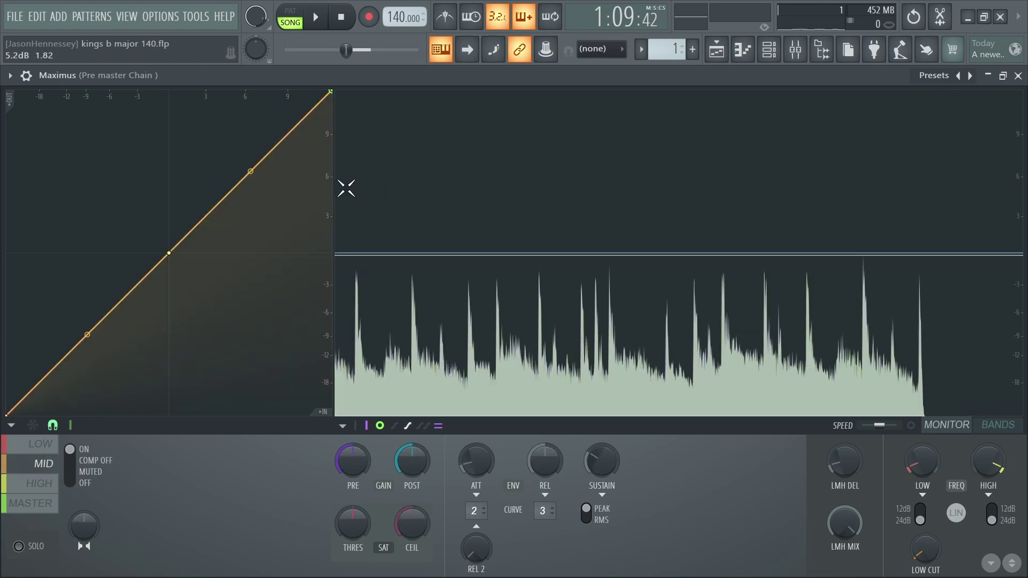
click(41, 444)
click(43, 464)
mouse_move(931, 469)
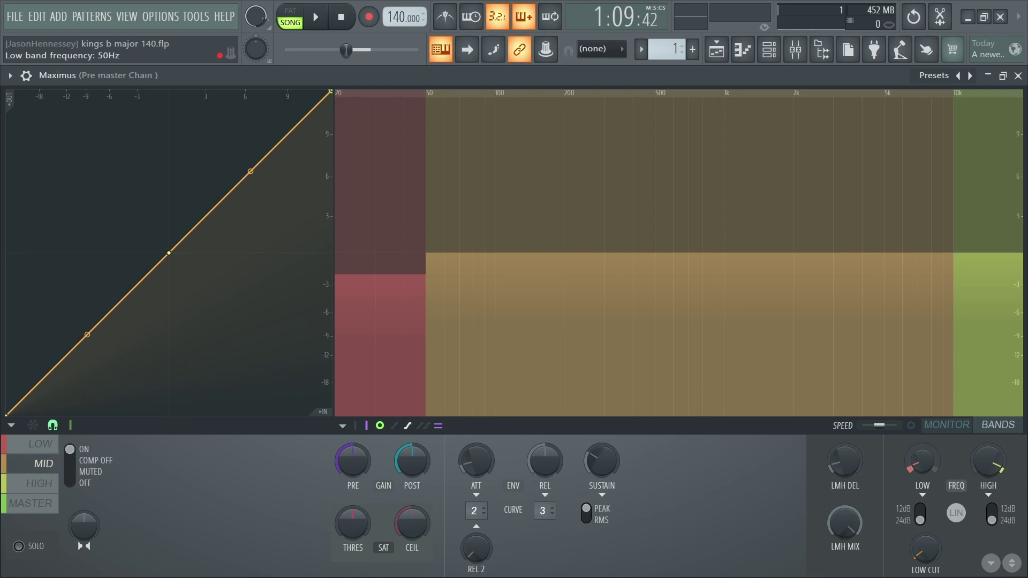
key(space)
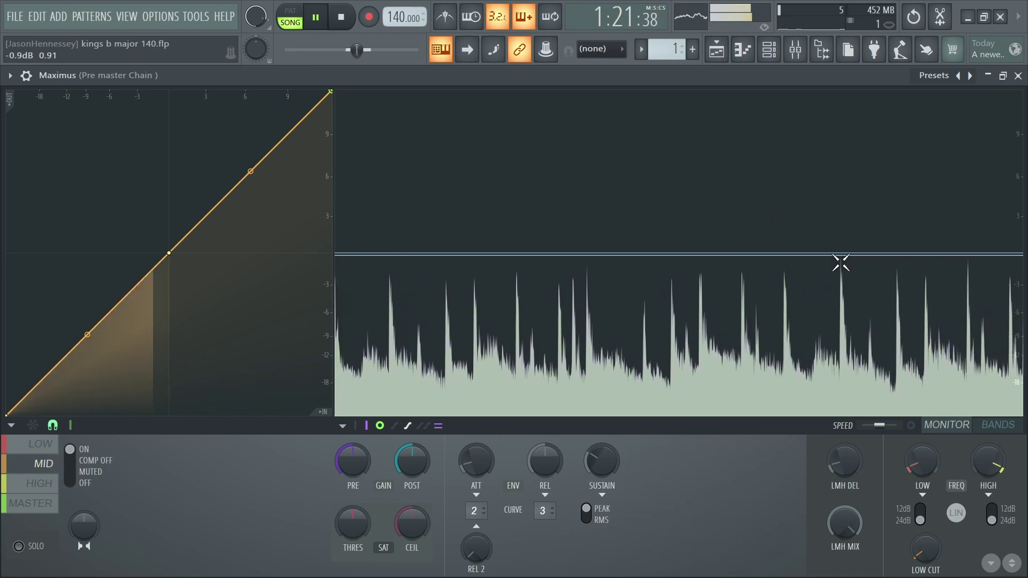
key(space)
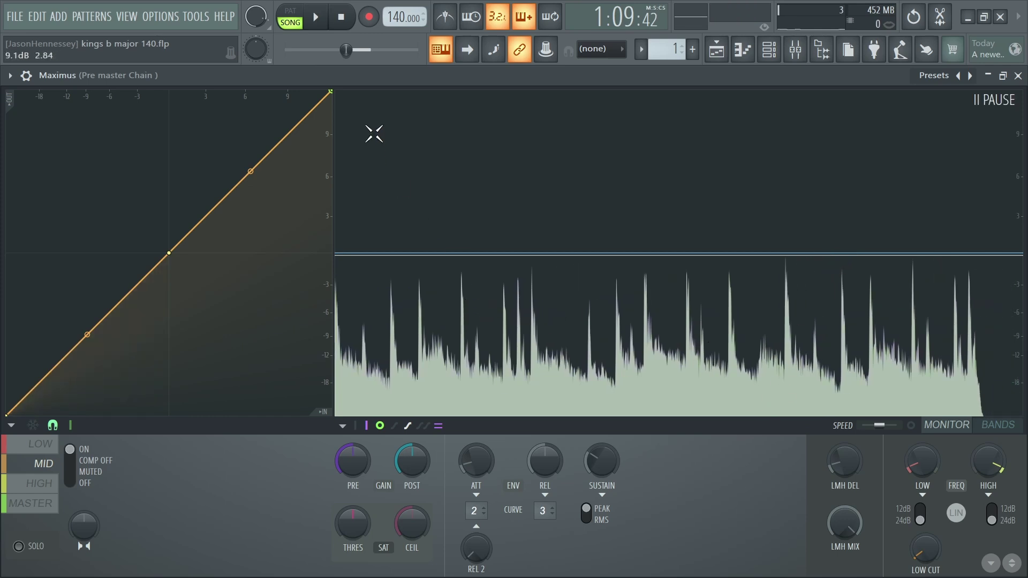
Step: Lower the mid band curve's end point to 0.0 dB output and place its middle point at about -1.5 dB input and output
drag(331, 93, 385, 257)
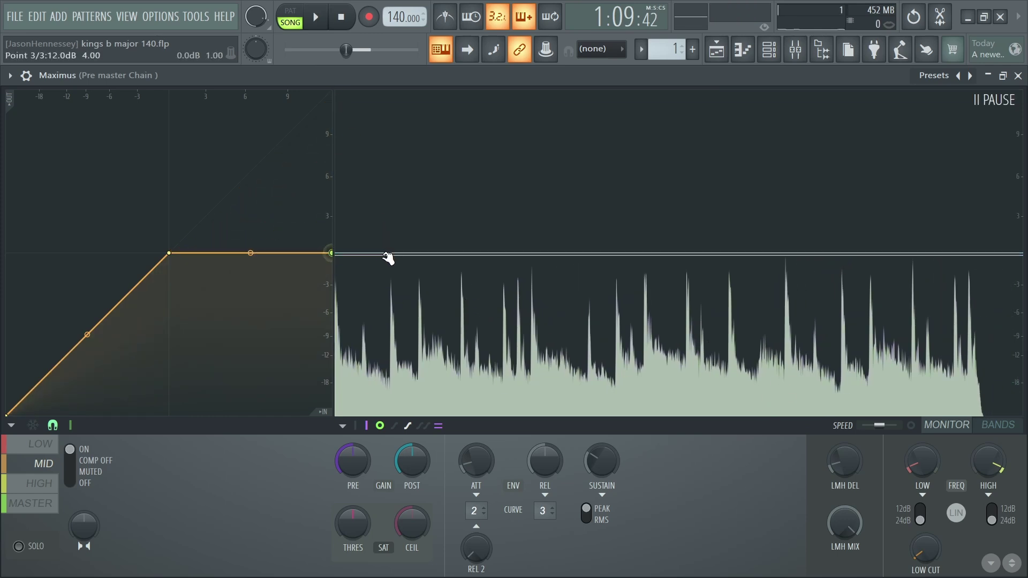
drag(170, 254, 169, 269)
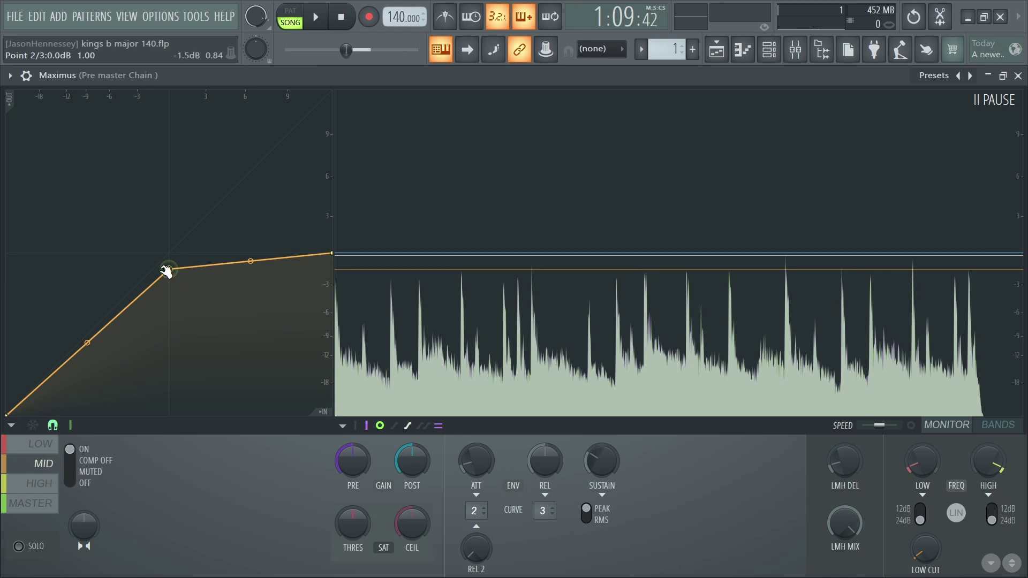
drag(167, 271, 153, 269)
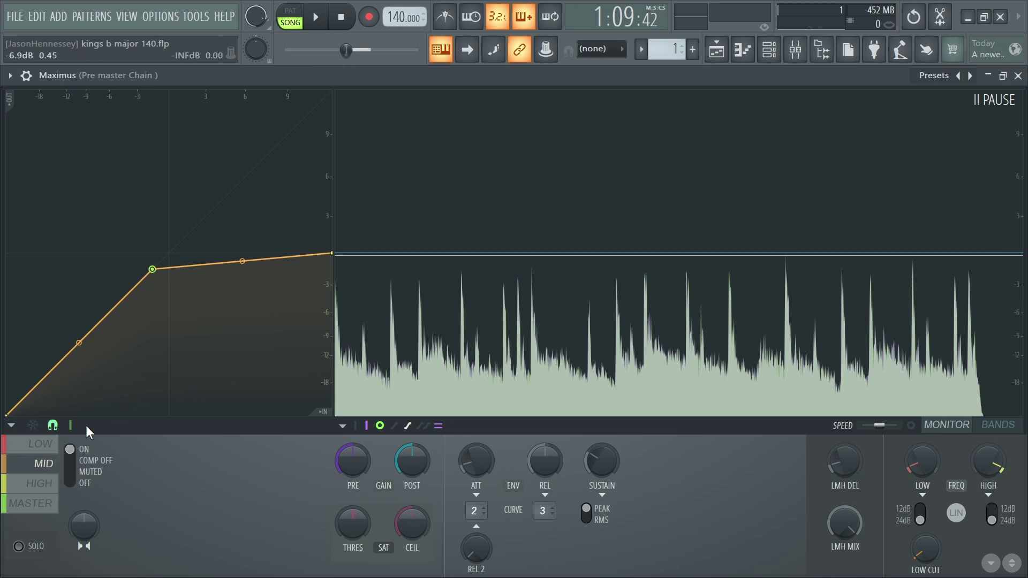
Step: Lengthen the mid band's attack and shorten its release and sustain window, using the low band's settings as a reference
click(31, 450)
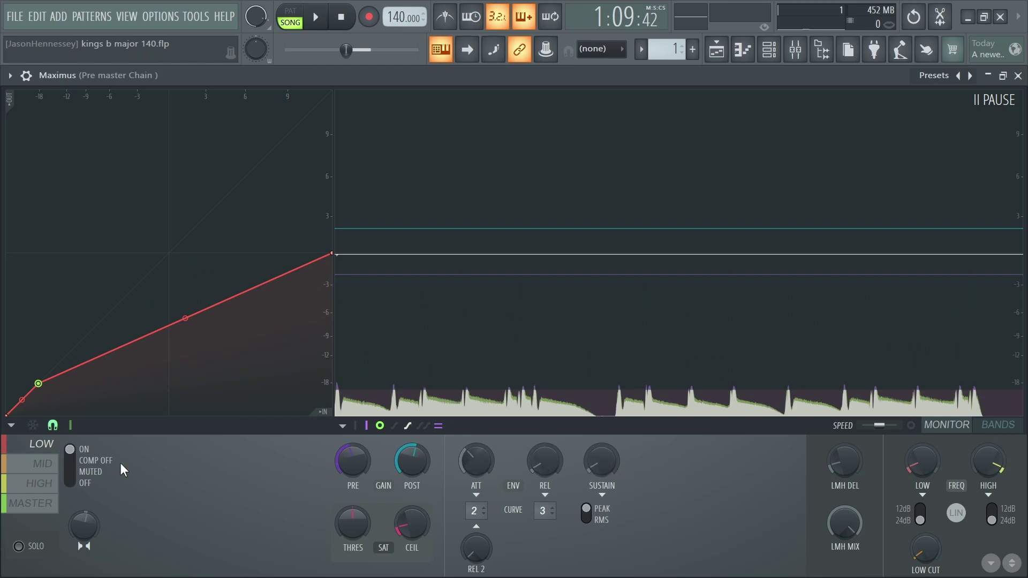
click(34, 470)
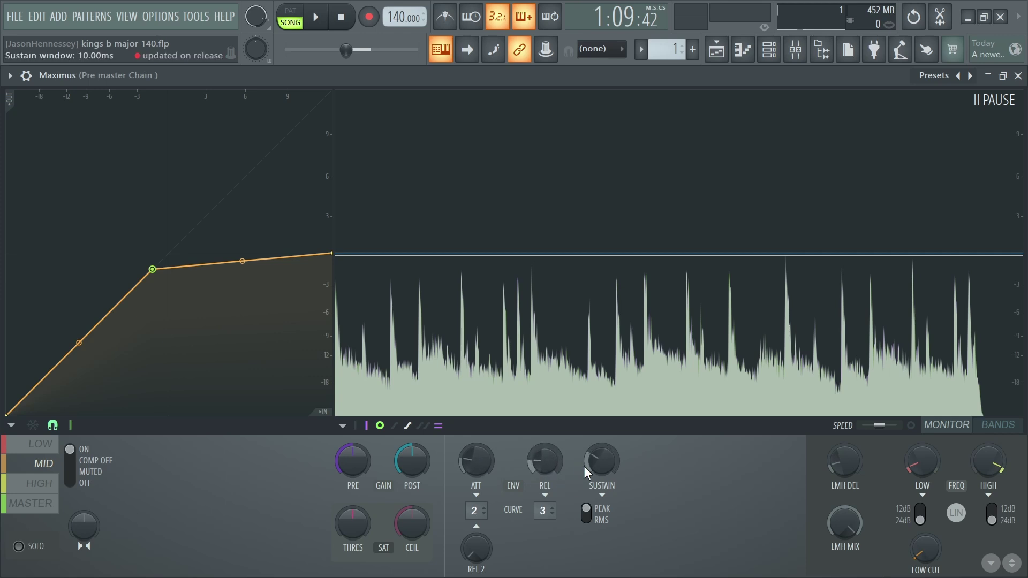
drag(602, 460, 601, 464)
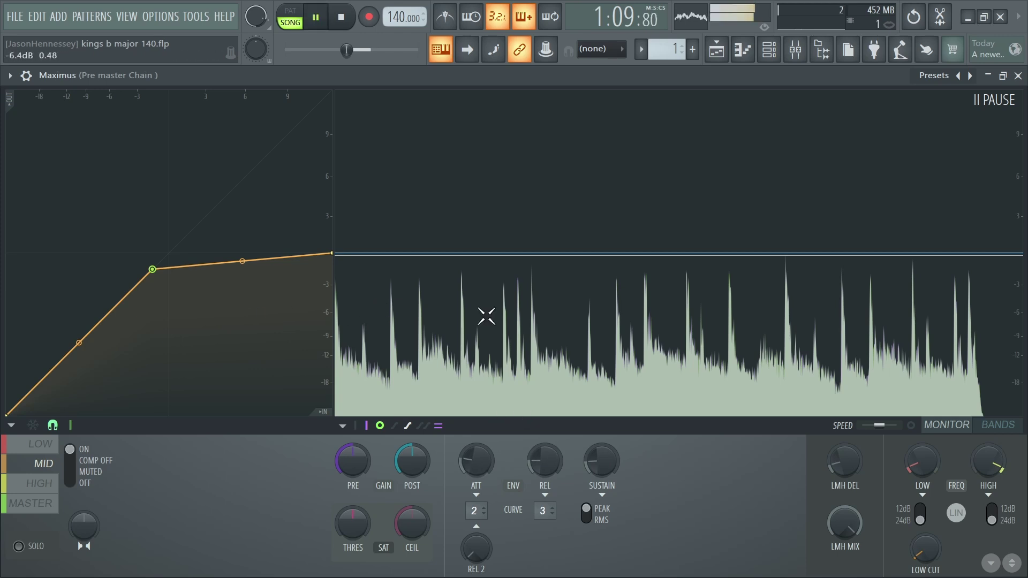
Step: Lower the mid band's pre gain slightly and audition its compression over the loop
key(space)
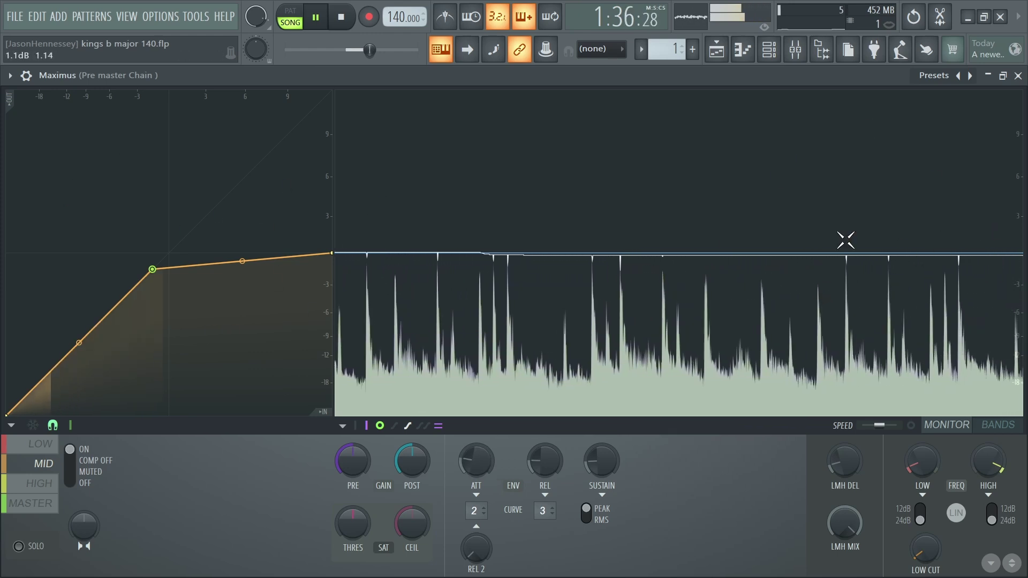
click(938, 475)
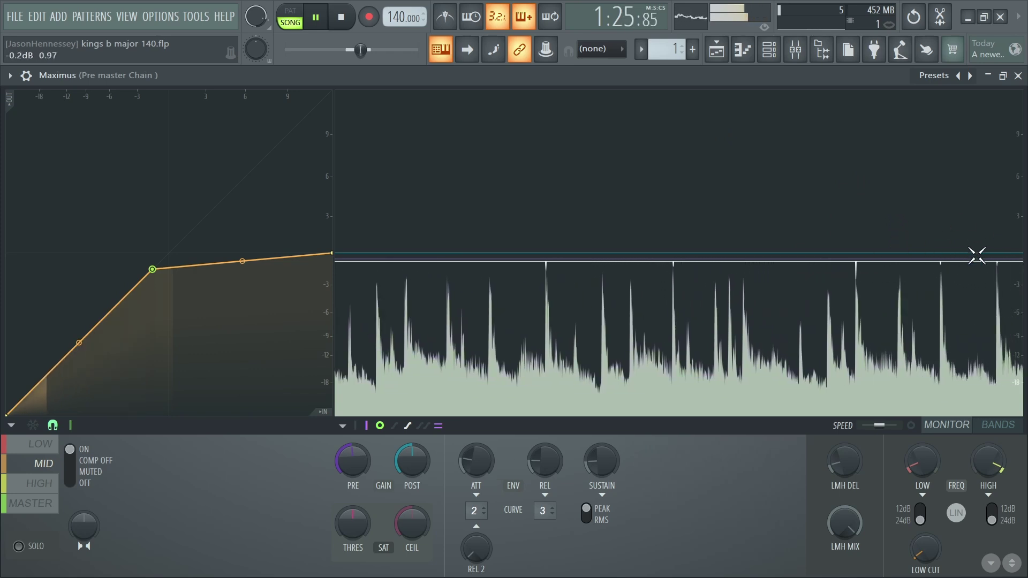
key(space)
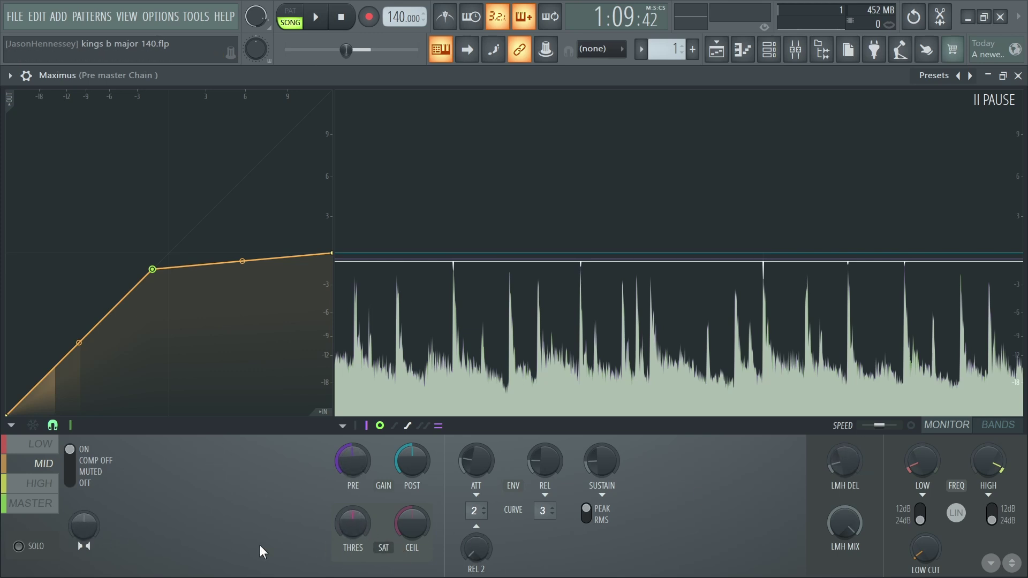
Step: Solo the high band, set its curve's end point to 0.0 dB output and middle point to about -24 dB, and audition it
click(33, 484)
mouse_move(988, 462)
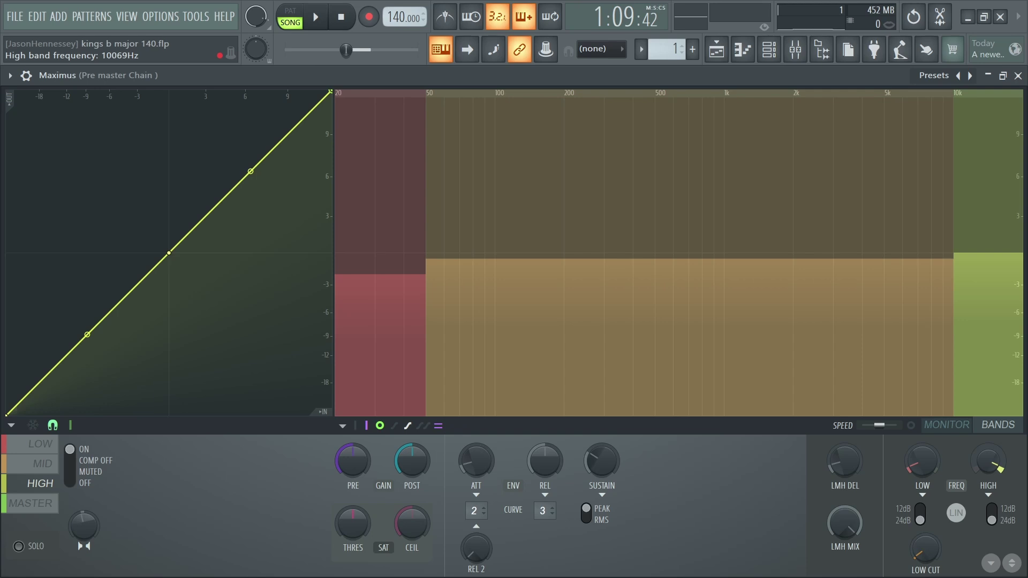
key(space)
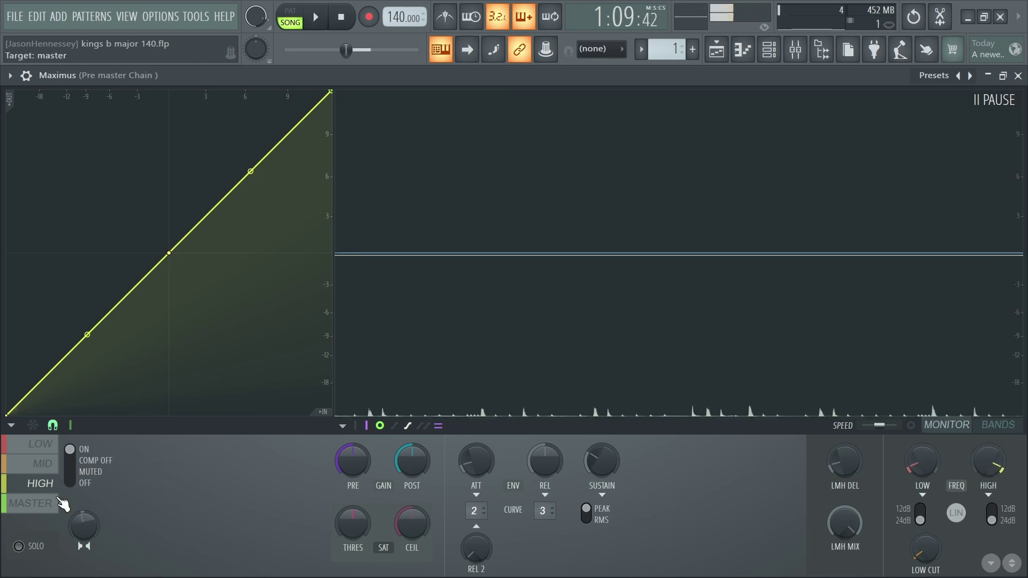
key(space)
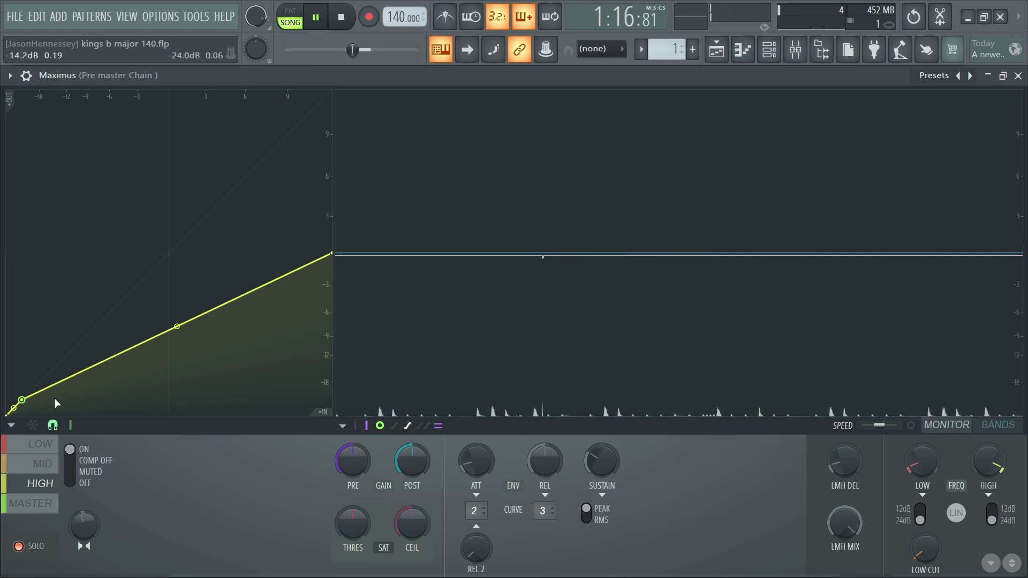
click(474, 236)
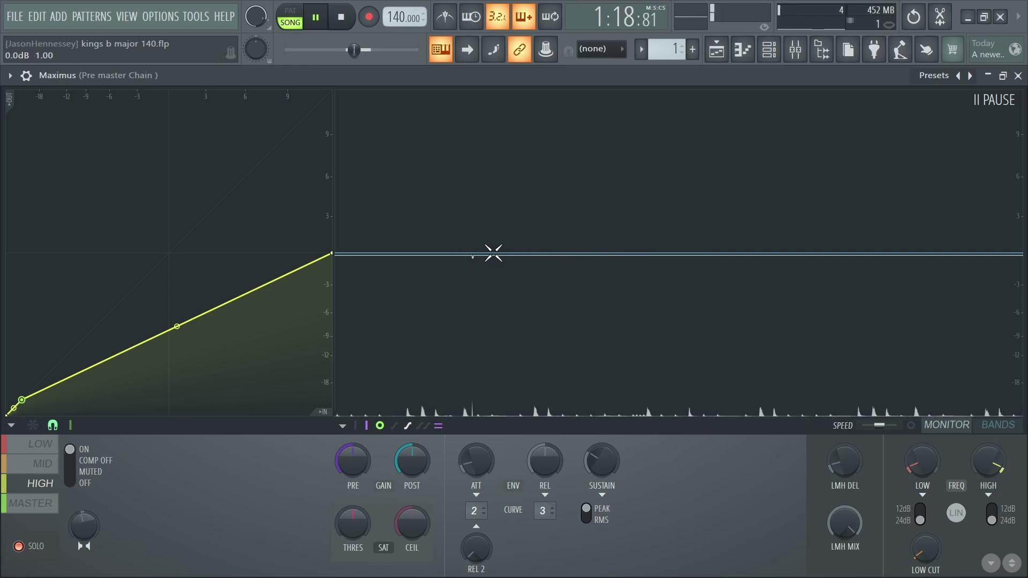
Step: Raise the high band's pre gain until its compression engages over the loop, and lower its post gain to compensate
click(485, 249)
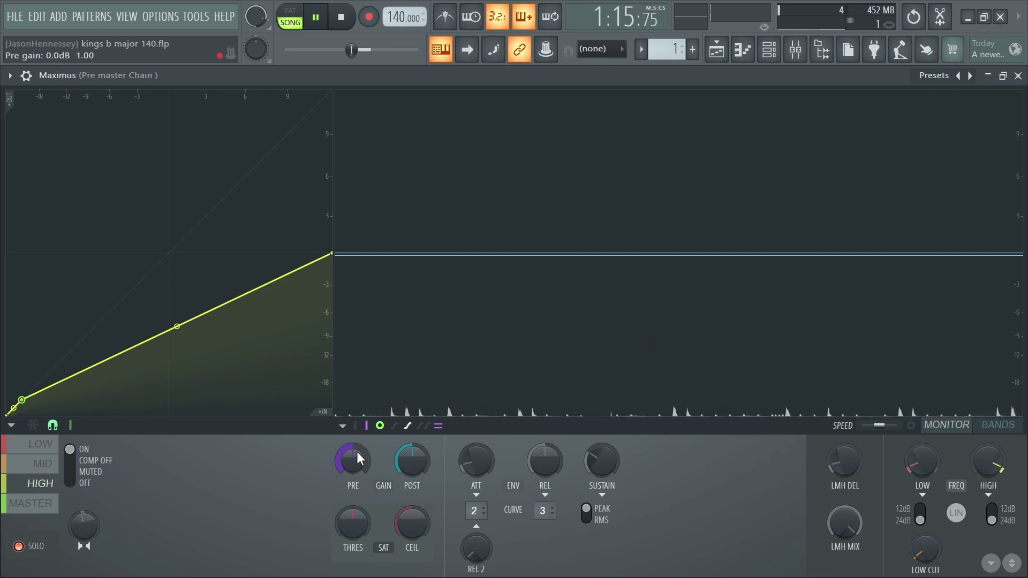
drag(357, 452, 357, 444)
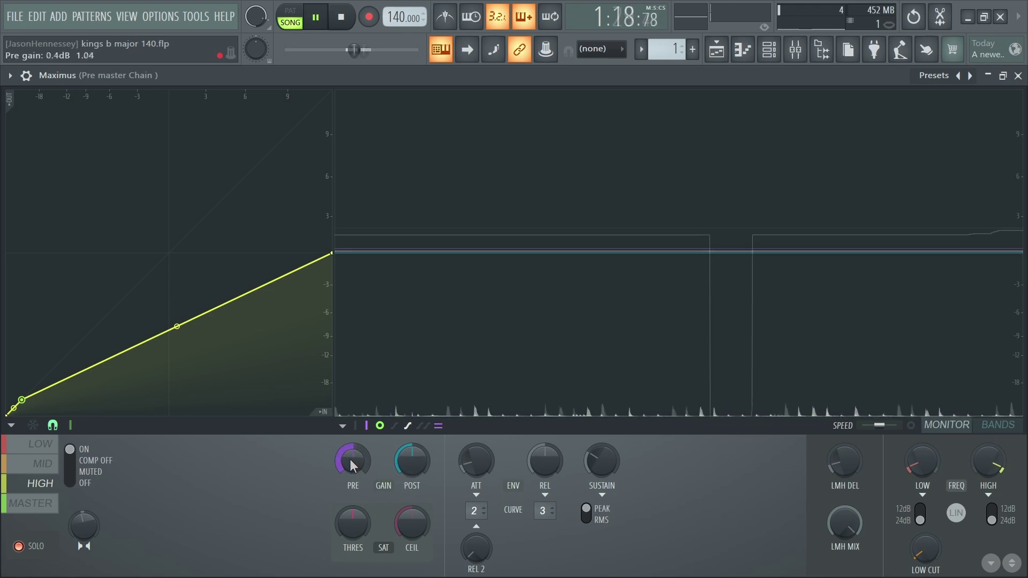
drag(349, 458, 345, 456)
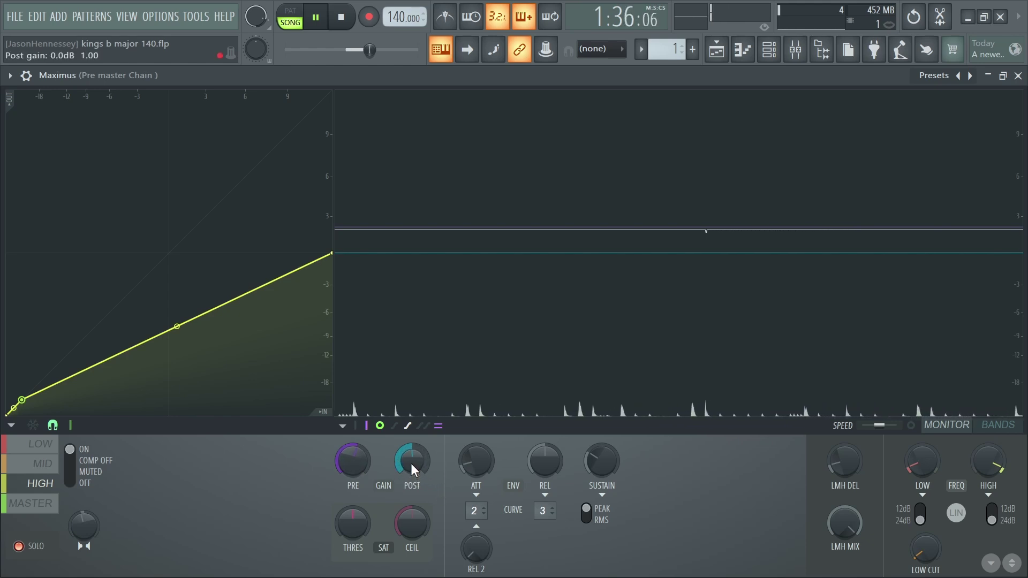
drag(411, 463, 410, 491)
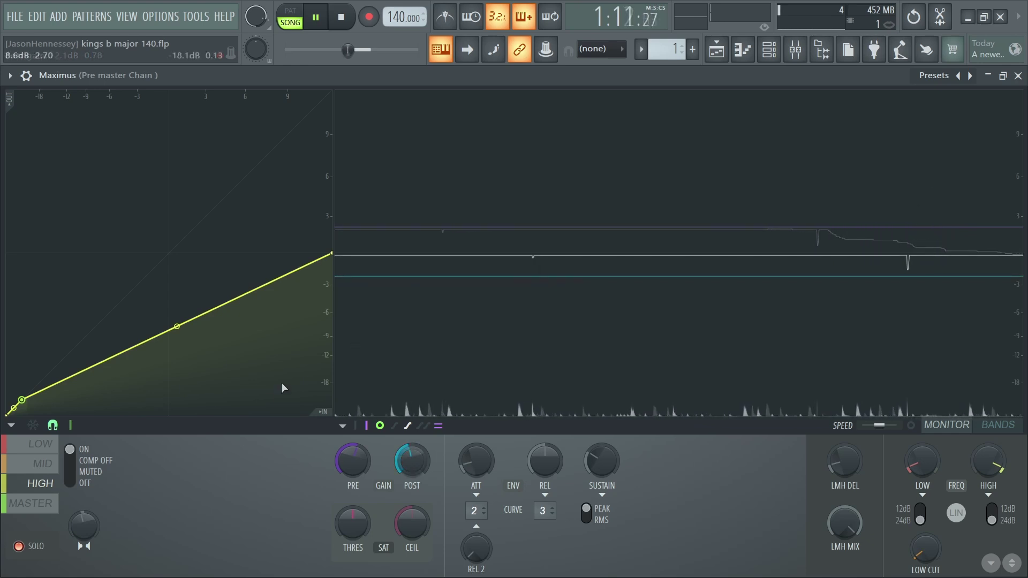
Step: Turn off the high band's solo and shorten its attack, release and sustain window, using the low and mid bands as a reference
click(30, 505)
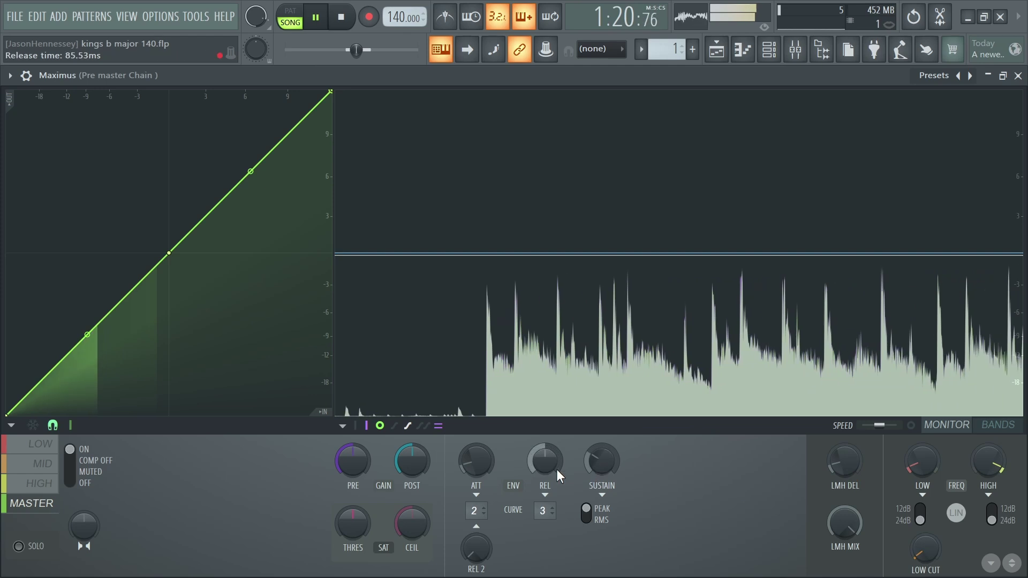
key(space)
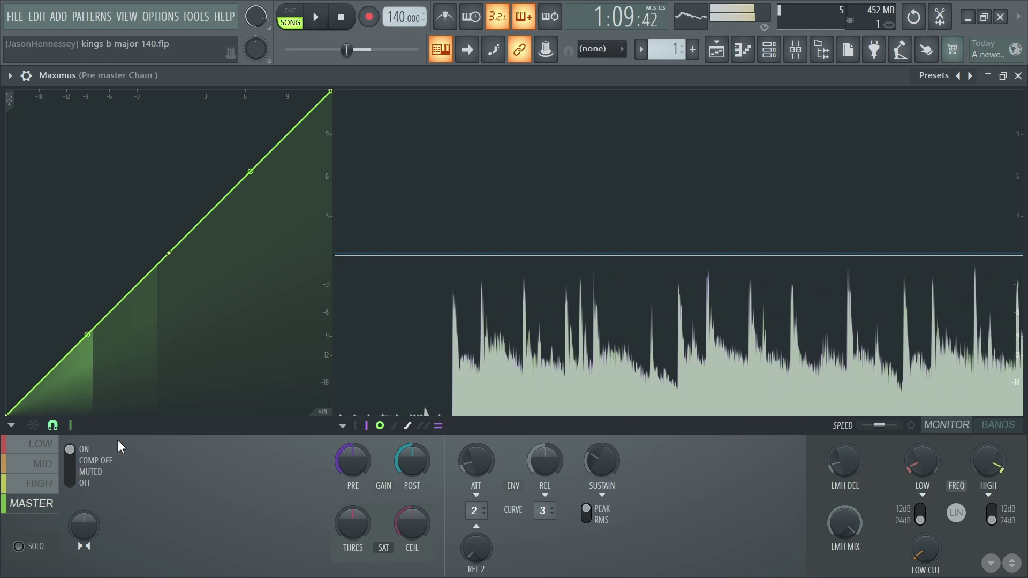
click(41, 444)
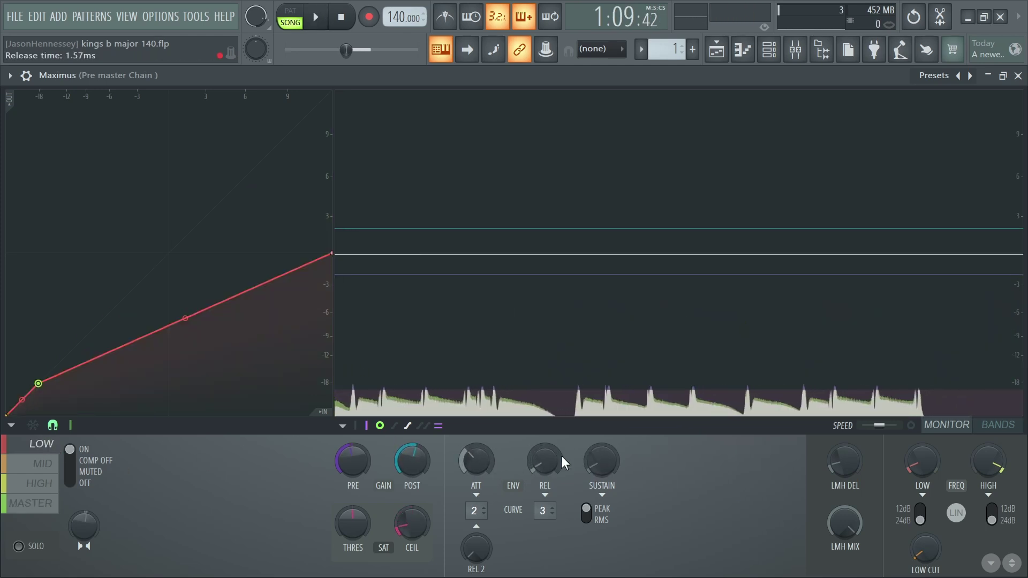
click(42, 463)
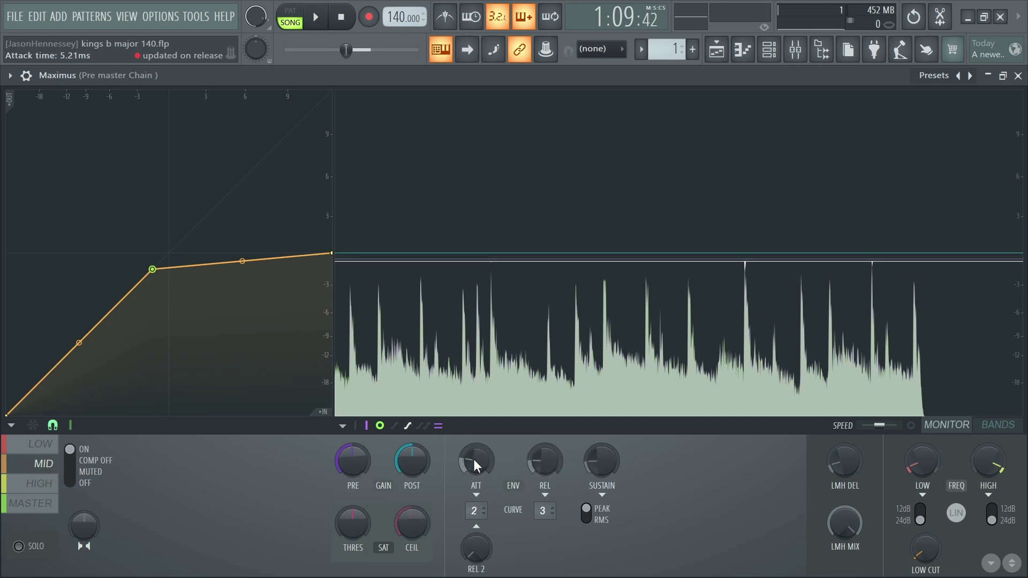
click(40, 484)
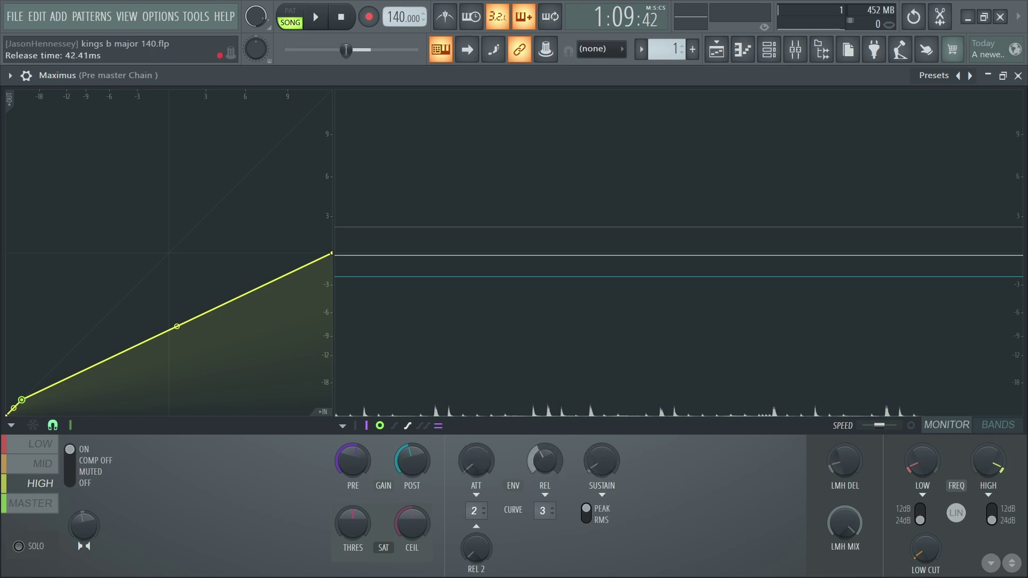
key(space)
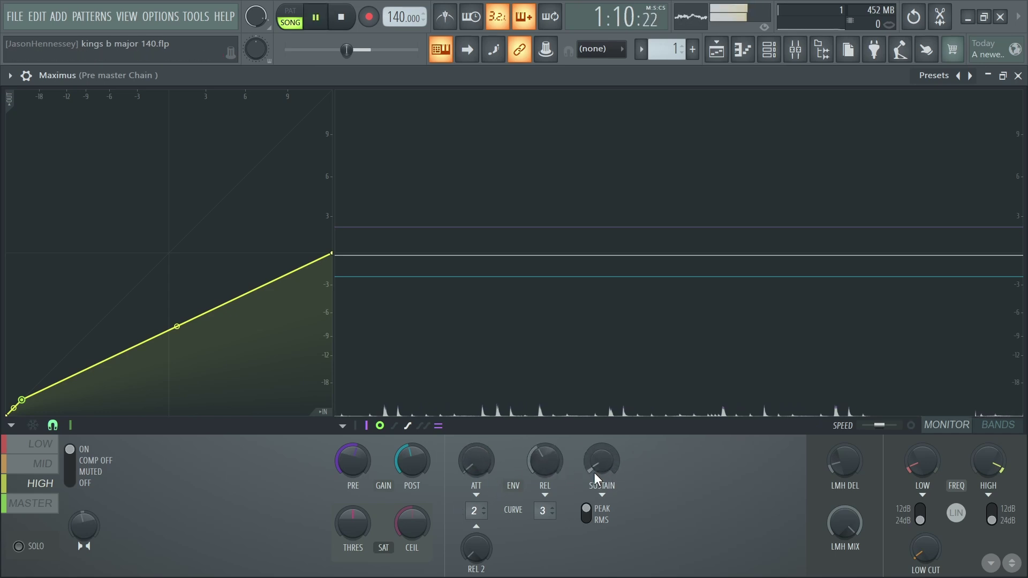
Step: Lower the master curve's end point to 0.0 dB output and place its middle point at -1.5 dB input and output
click(42, 506)
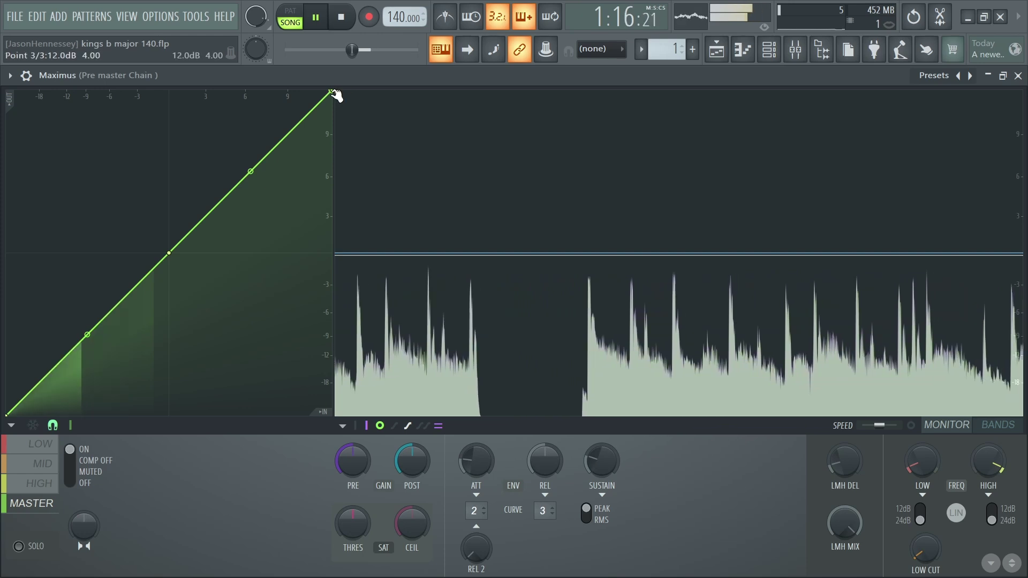
drag(332, 93, 384, 257)
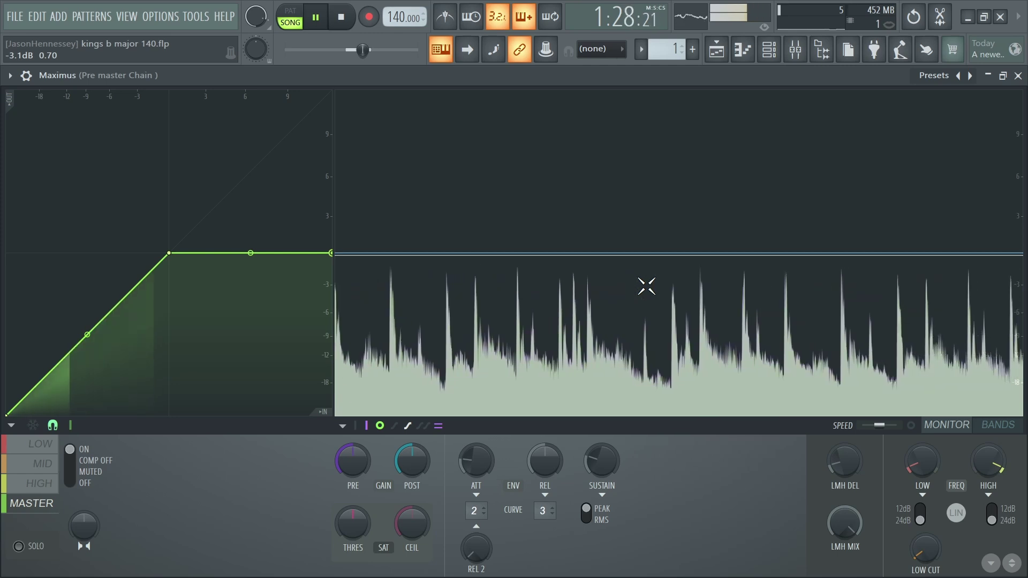
key(space)
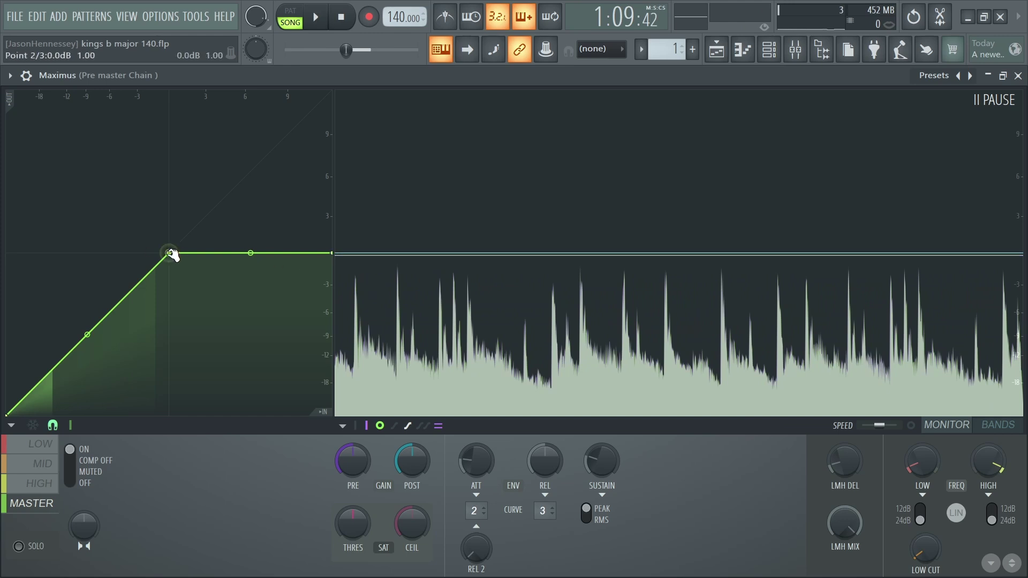
drag(170, 253, 170, 270)
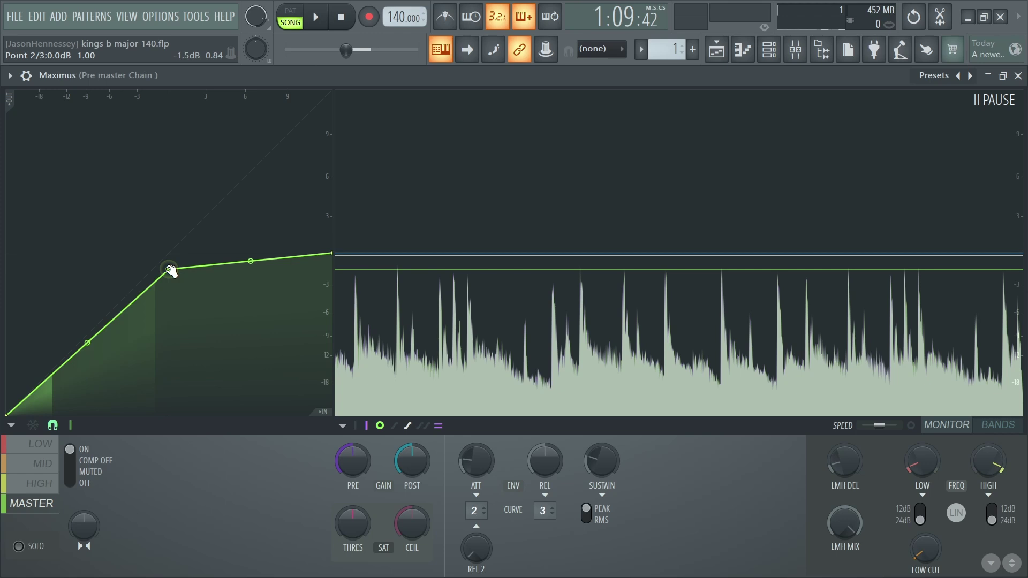
drag(171, 271, 171, 283)
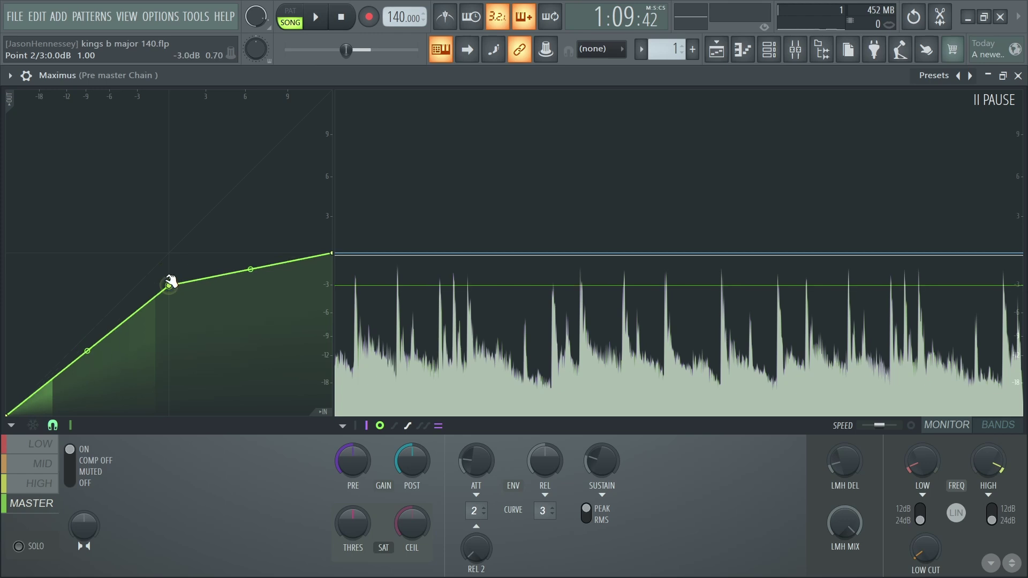
drag(171, 282, 170, 272)
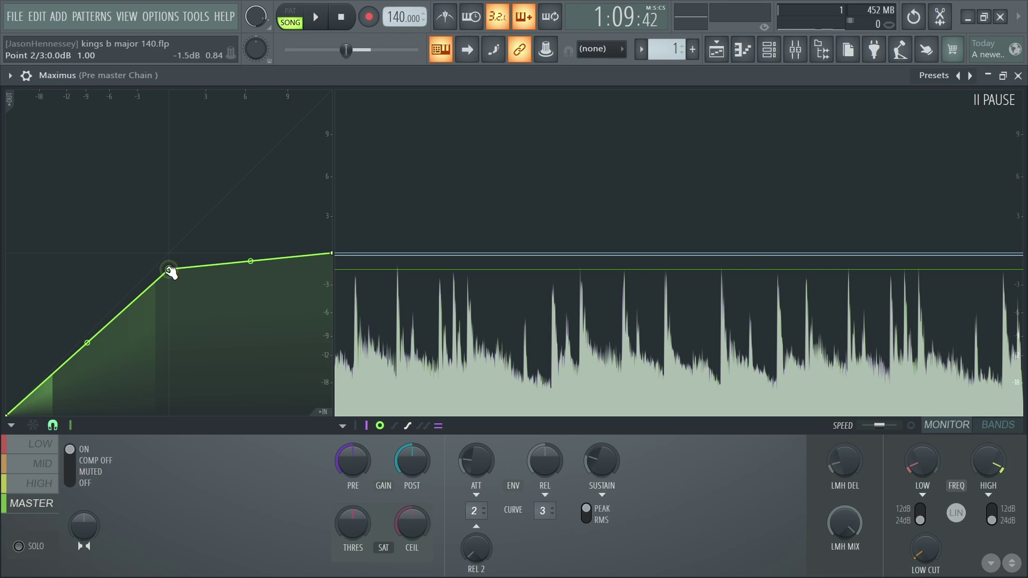
drag(170, 271, 161, 273)
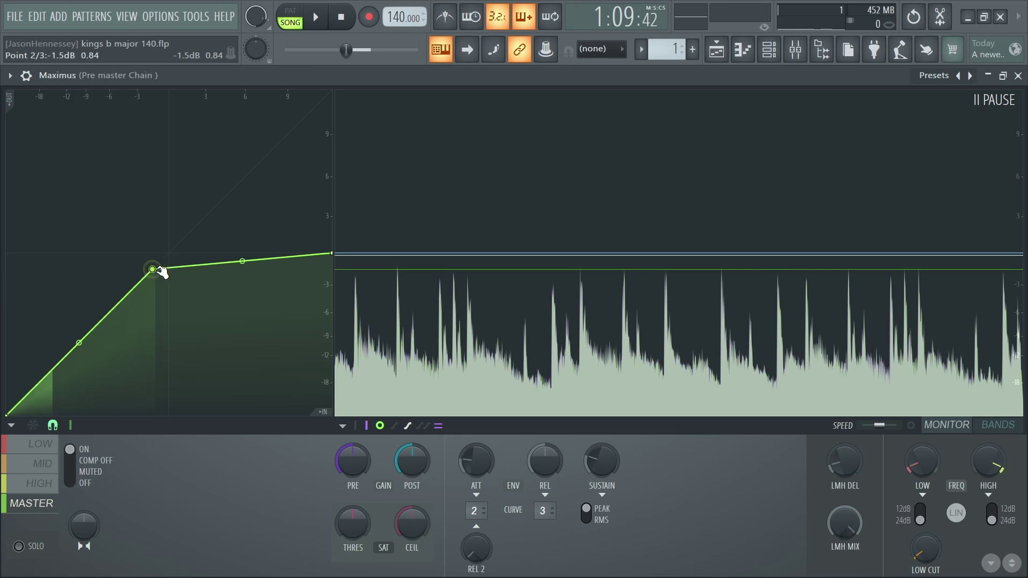
Step: Audition small master pre gain boosts of up to 0.2 dB over the loop and return the gain to 0.0 dB
drag(357, 472, 357, 468)
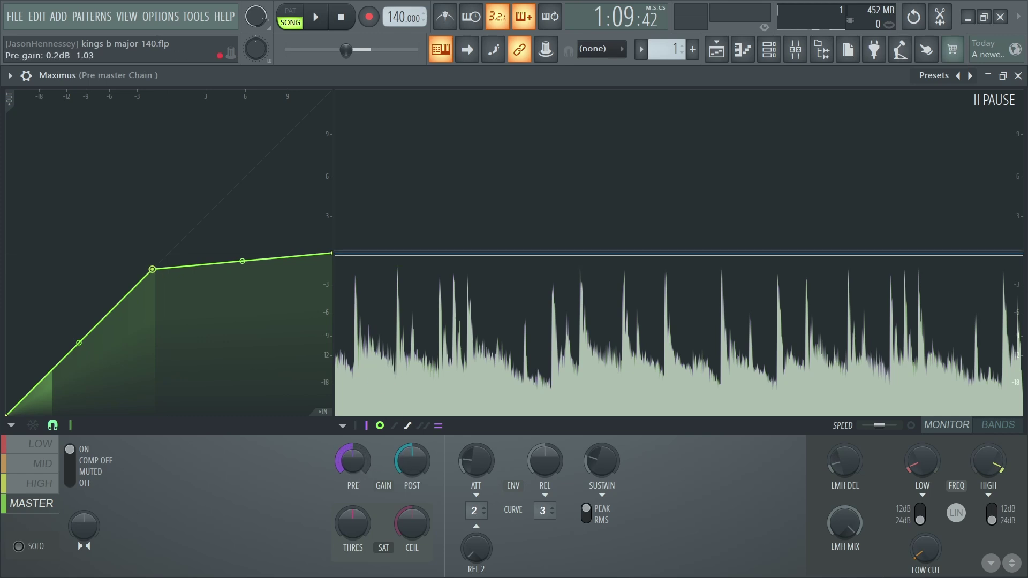
key(space)
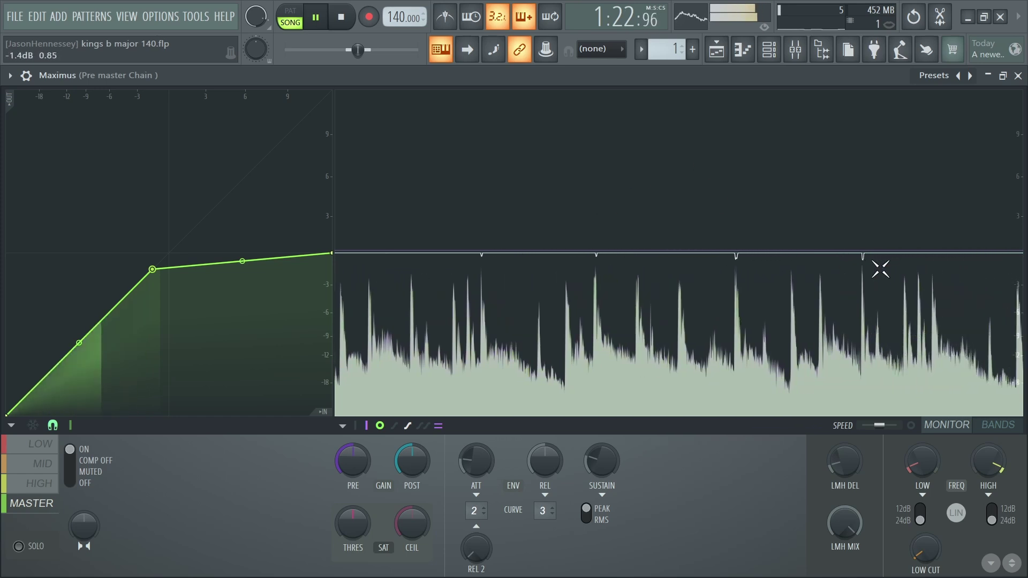
click(354, 468)
key(space)
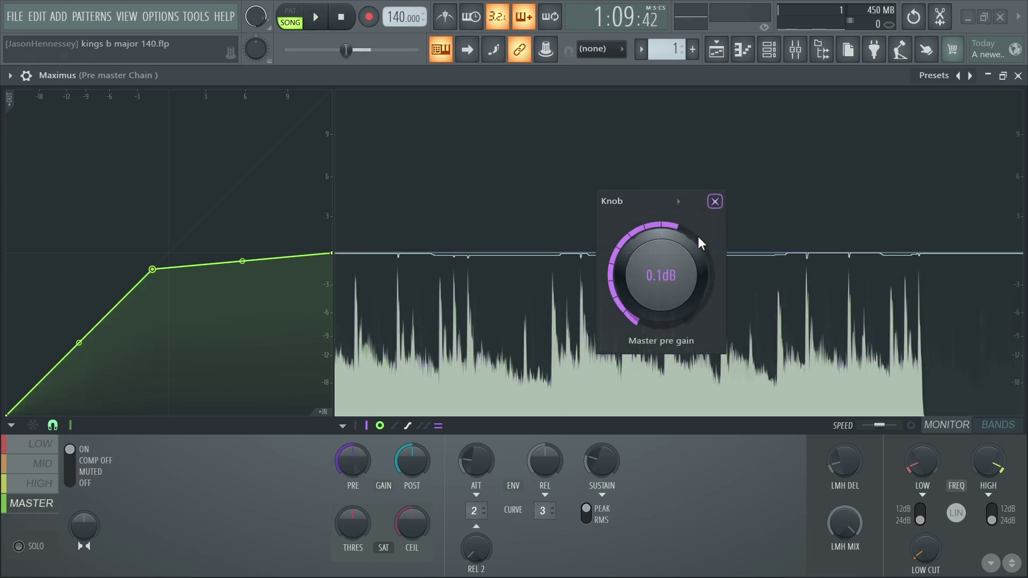
click(715, 202)
key(space)
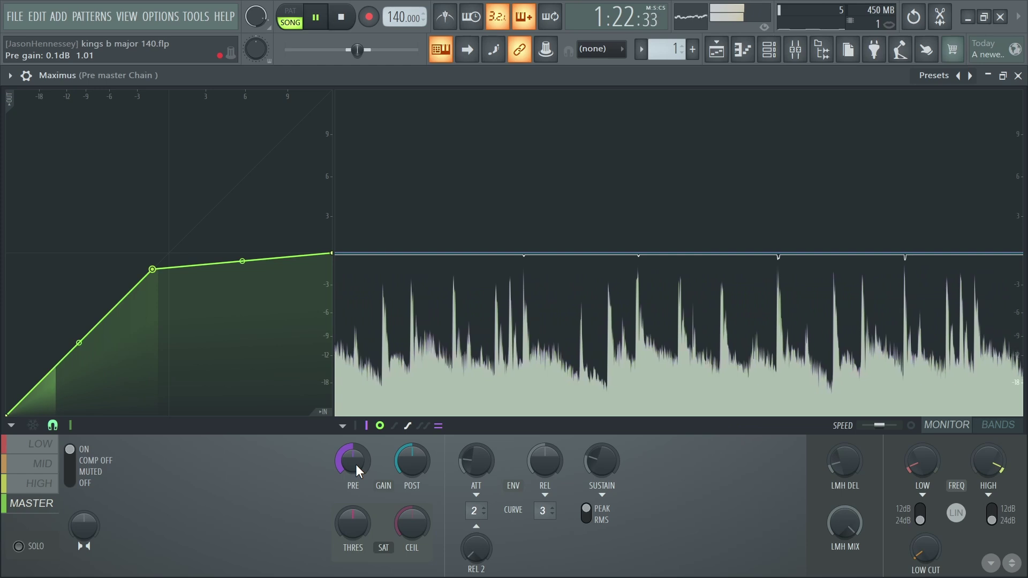
drag(403, 464, 403, 463)
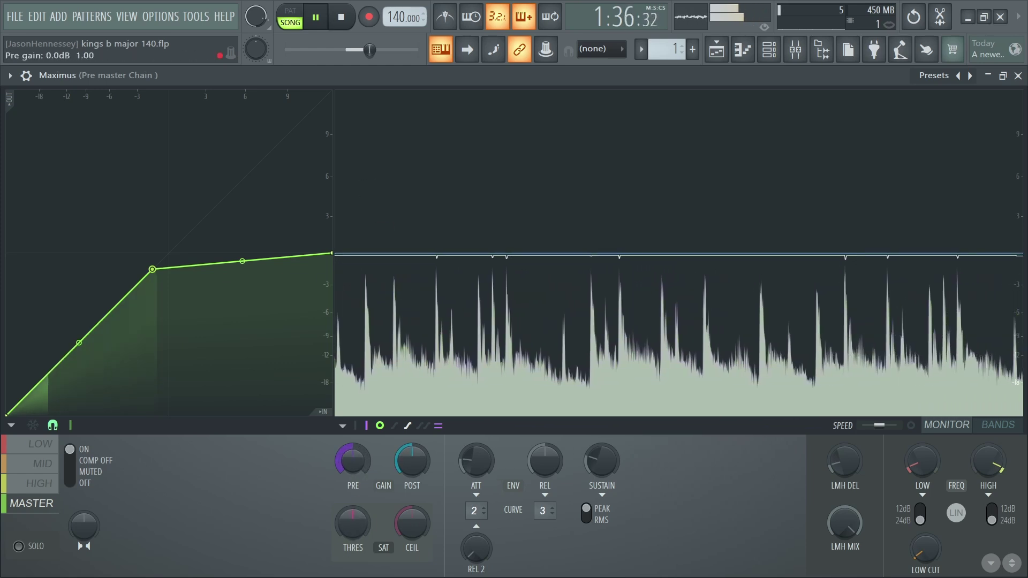
drag(401, 468, 400, 509)
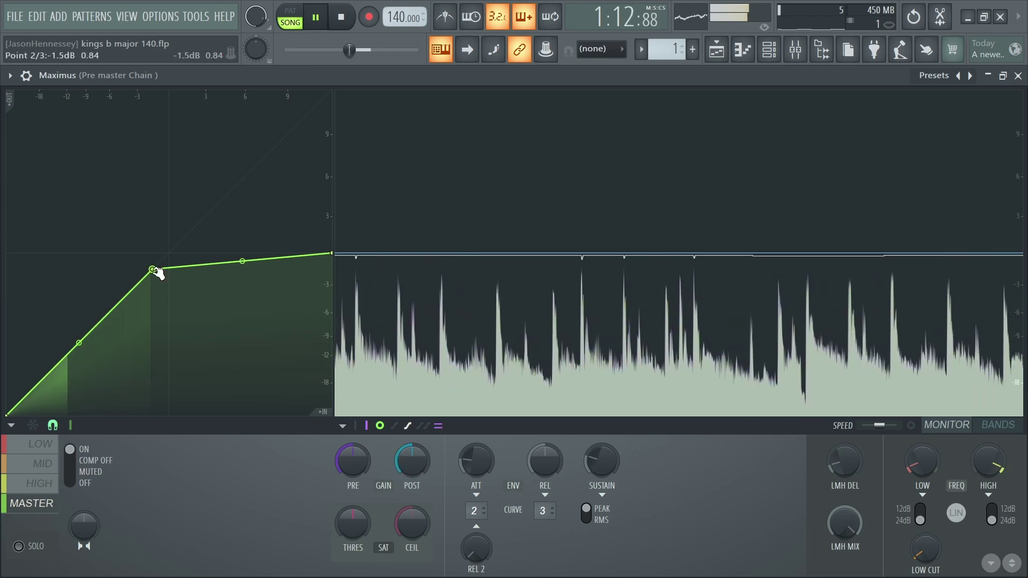
drag(155, 270, 156, 268)
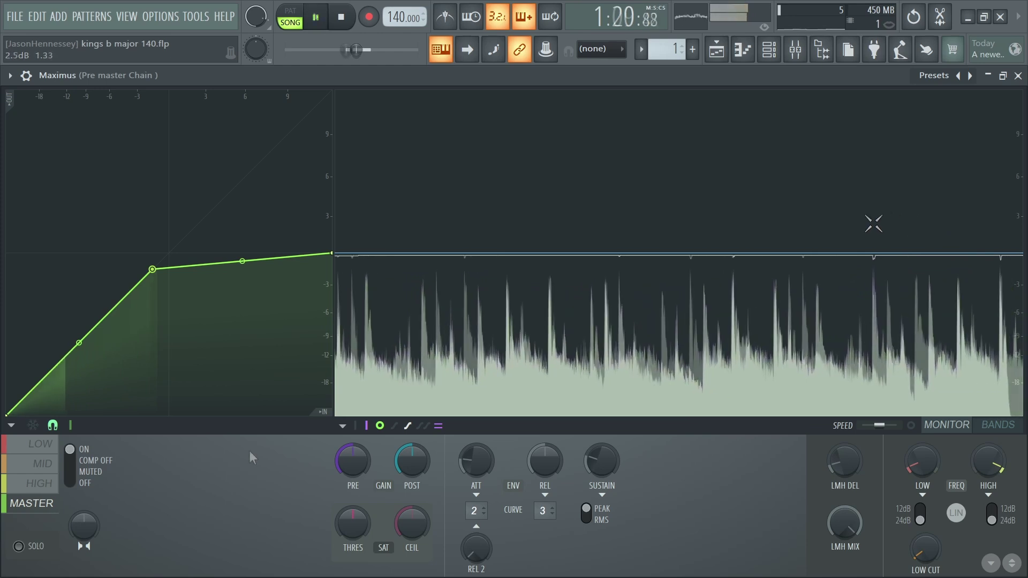
key(space)
click(1018, 75)
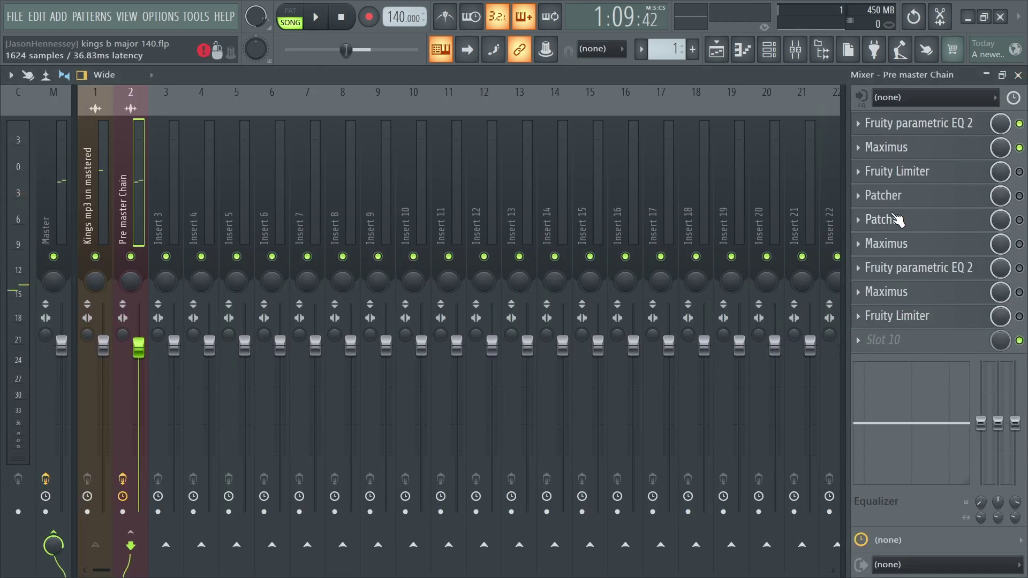
Step: Review the first Maximus's low band crossover frequency and the curve and gain settings of its low, mid, high and master bands
click(904, 152)
click(923, 460)
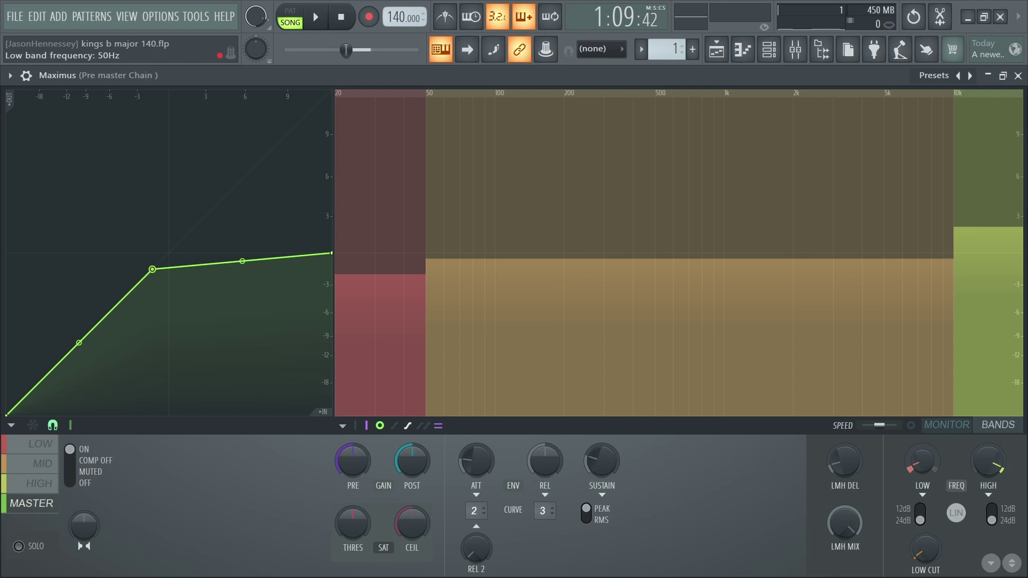
right_click(930, 458)
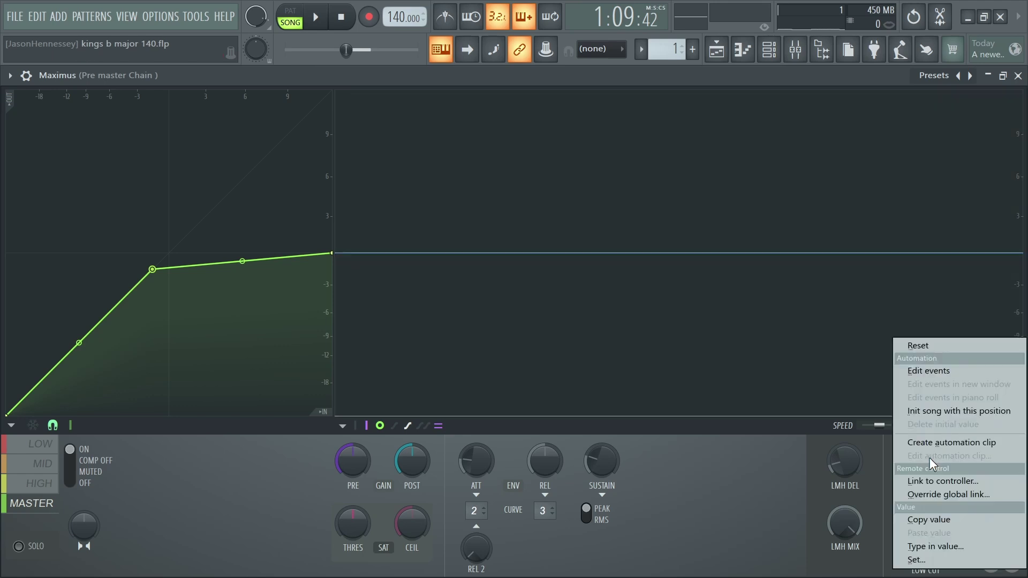
click(782, 442)
click(40, 446)
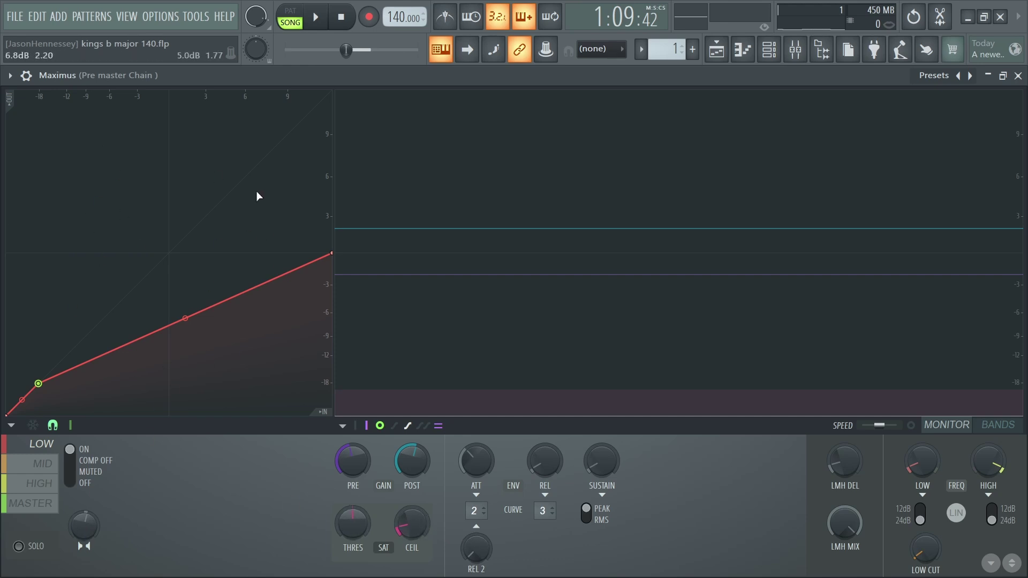
click(34, 467)
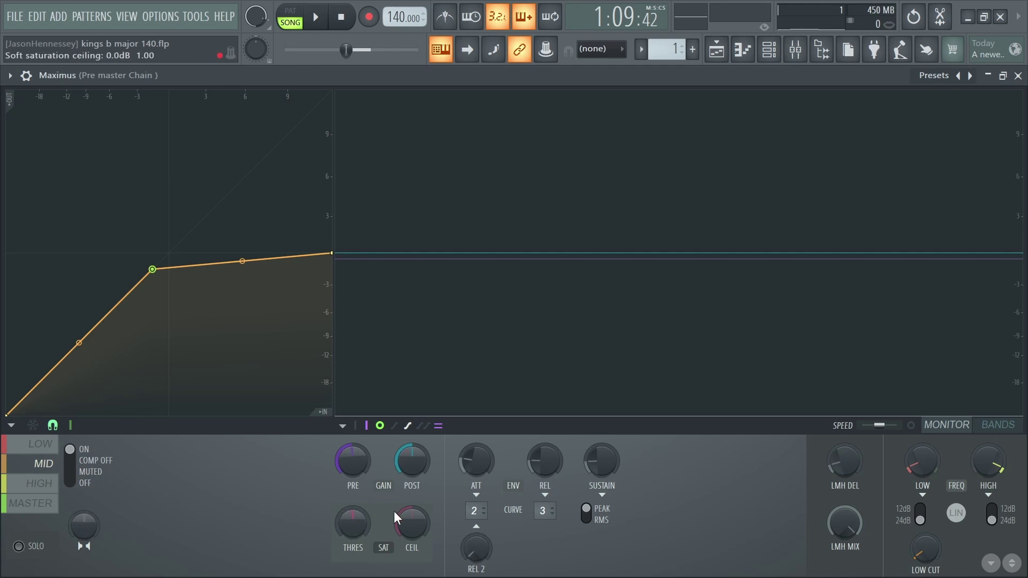
click(41, 485)
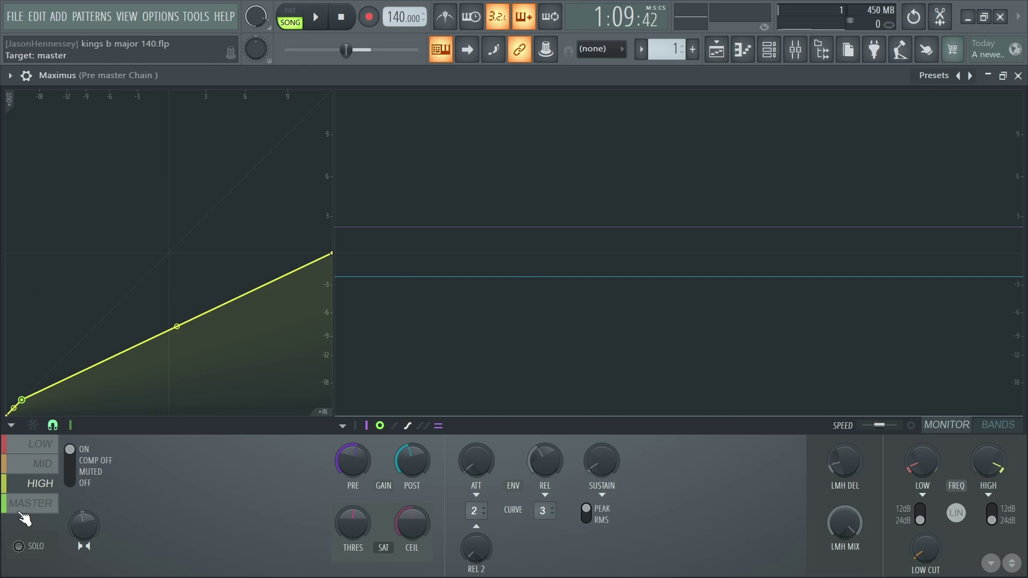
click(29, 509)
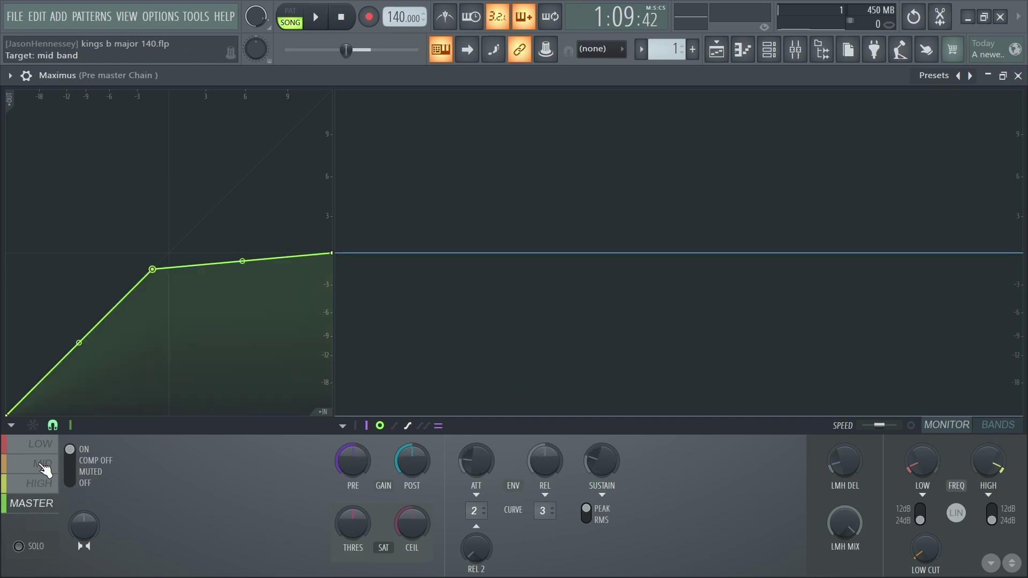
click(42, 464)
click(32, 505)
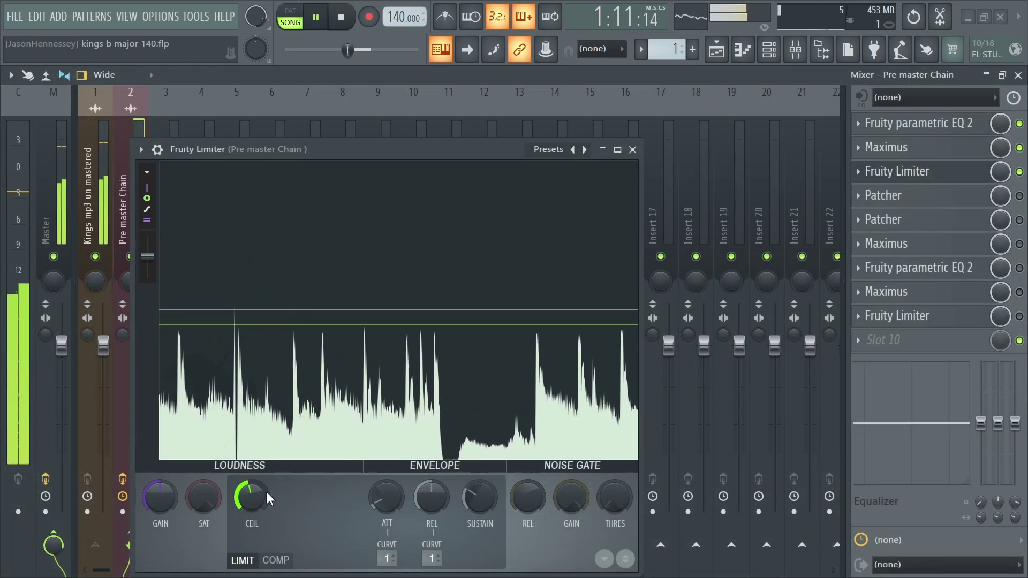
Step: Stop the Fruity Limiter audition and bring up the enabled first Patcher's Surface view with its stereo controls
key(space)
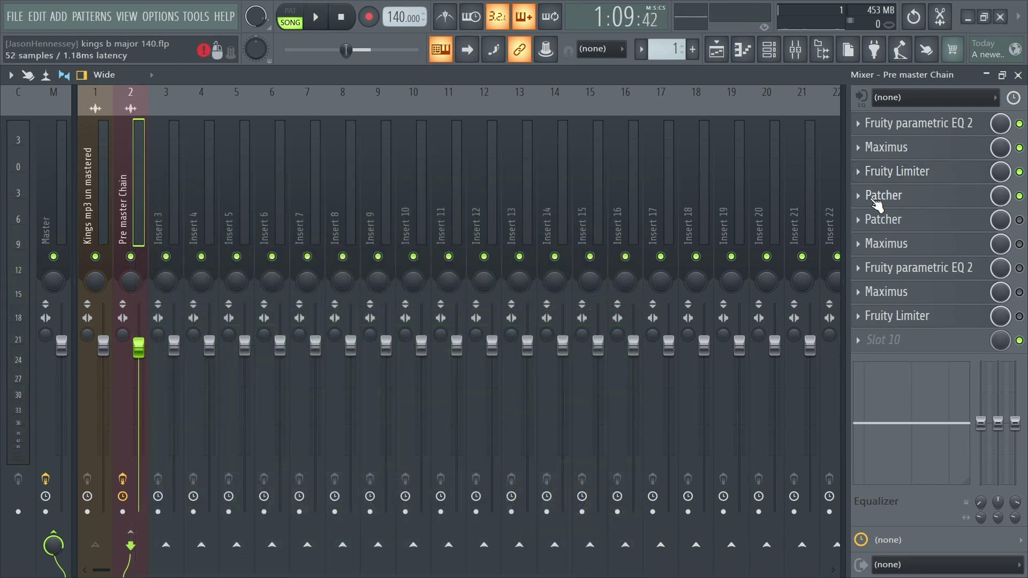
click(882, 196)
click(167, 212)
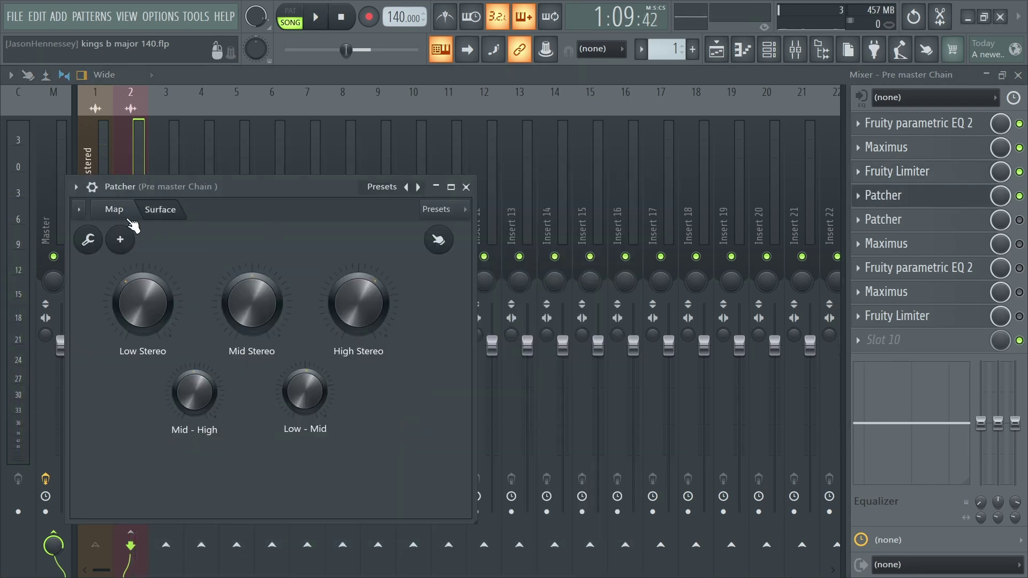
drag(215, 185, 311, 128)
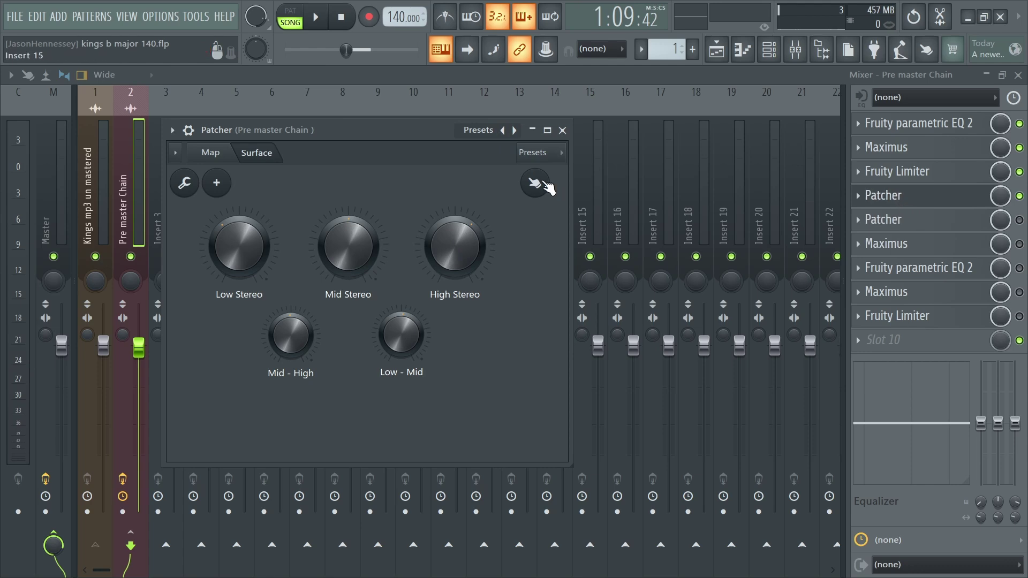
Step: Load the 3 band stereo seperation preset in the first Patcher and try small turns of the Low Stereo and High Stereo knobs
click(504, 130)
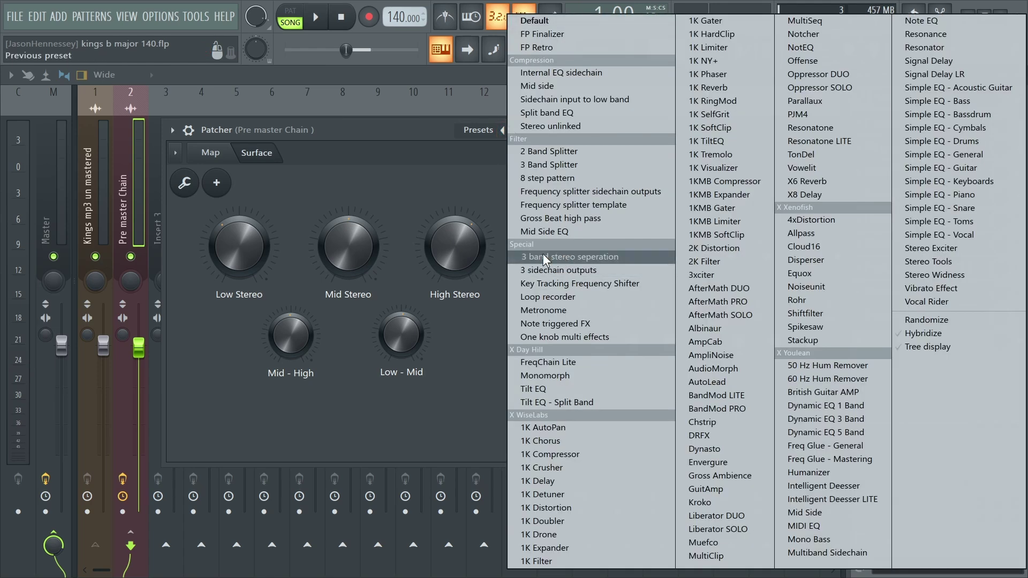
click(571, 257)
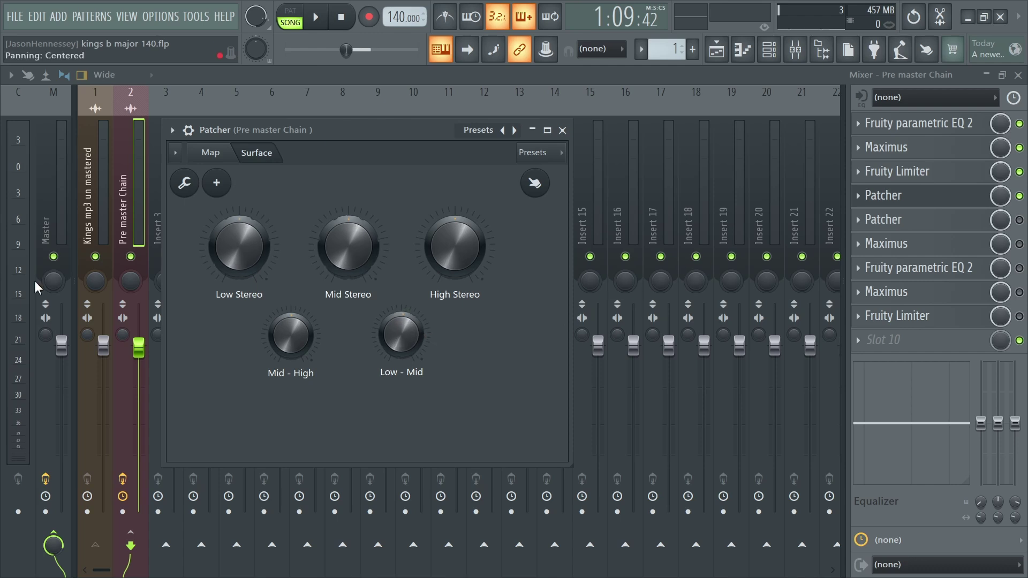
mouse_move(239, 247)
mouse_down()
mouse_move(249, 273)
mouse_move(240, 281)
mouse_move(239, 255)
mouse_up()
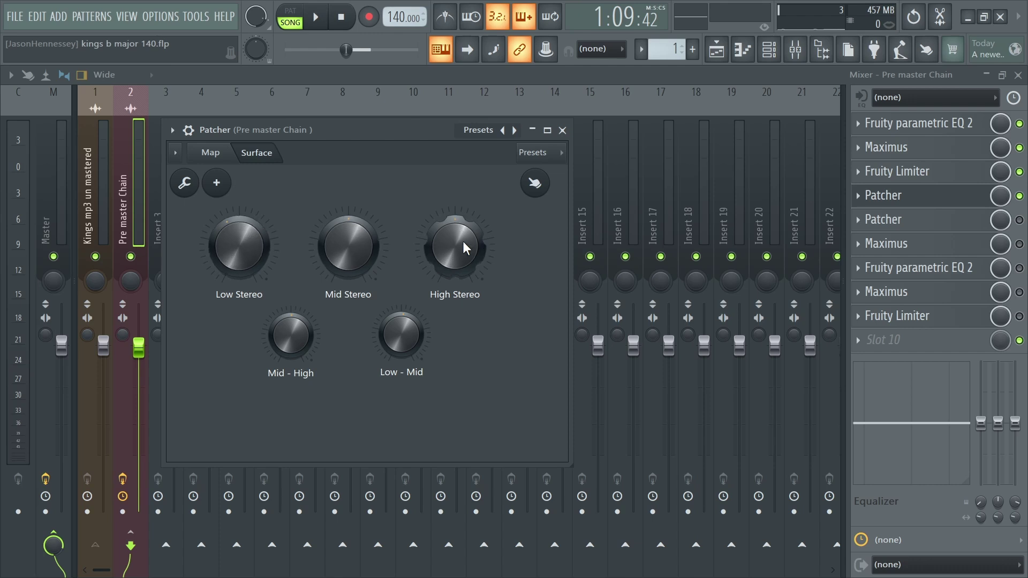
drag(443, 230, 444, 226)
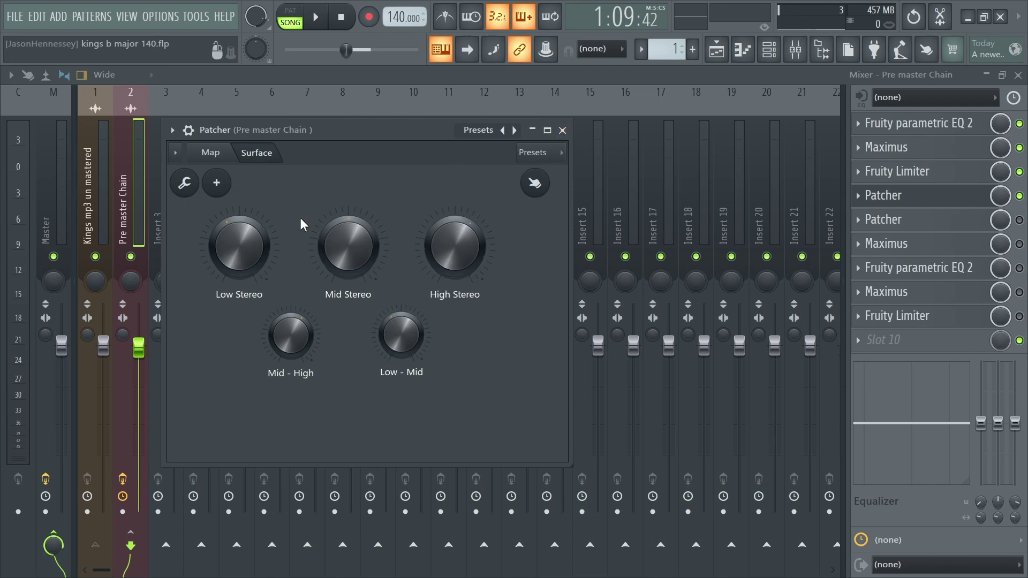
drag(238, 245, 239, 233)
Step: Bring up the enabled second Patcher's map with its SIDE and MID chains and briefly audition the loop
click(210, 152)
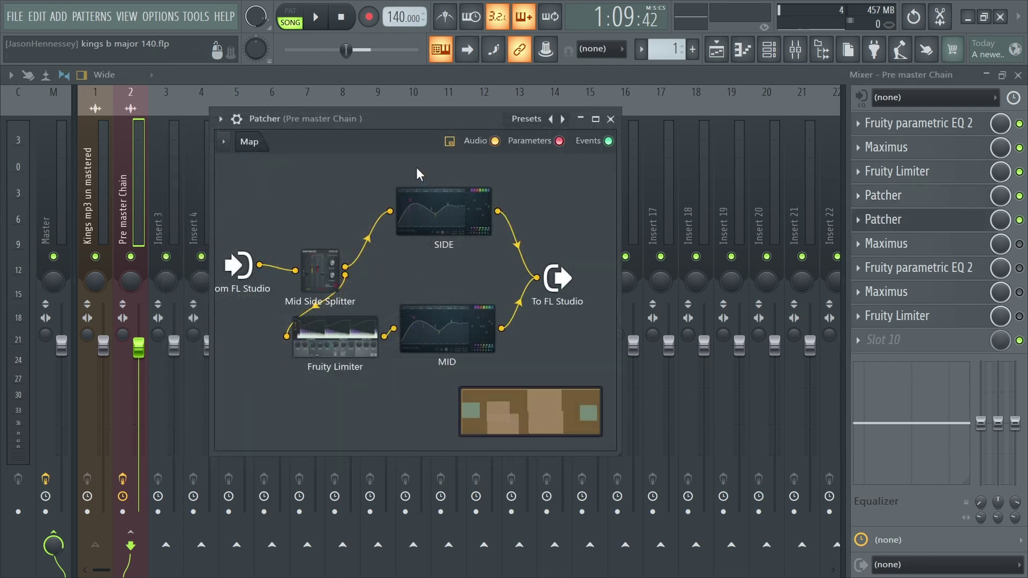
drag(413, 115, 410, 109)
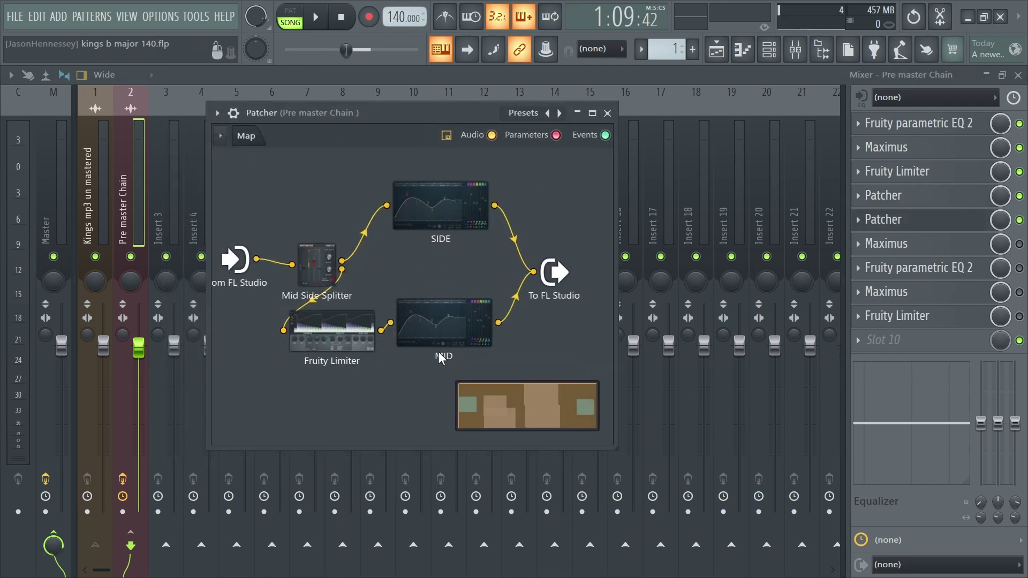
key(space)
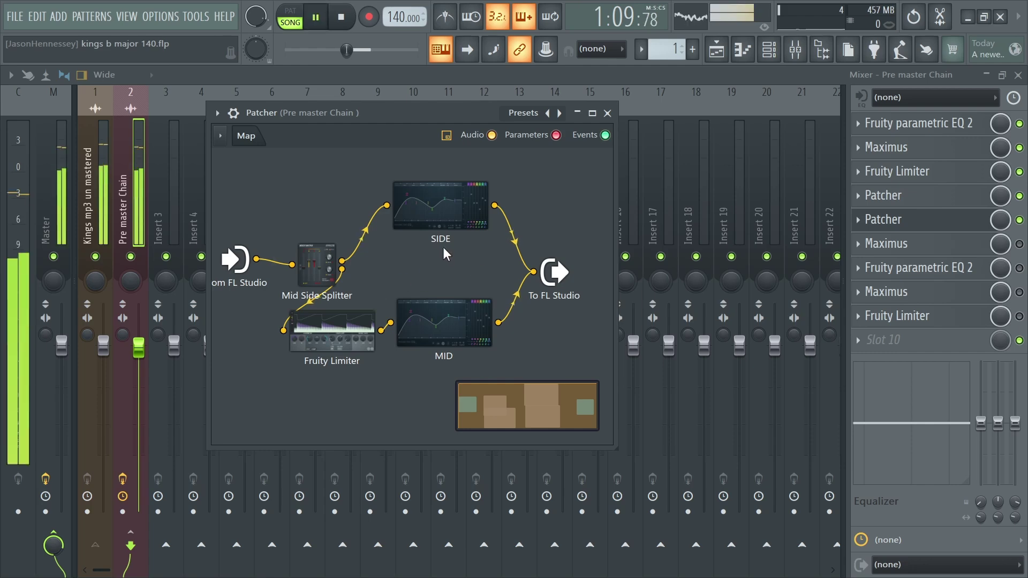
key(space)
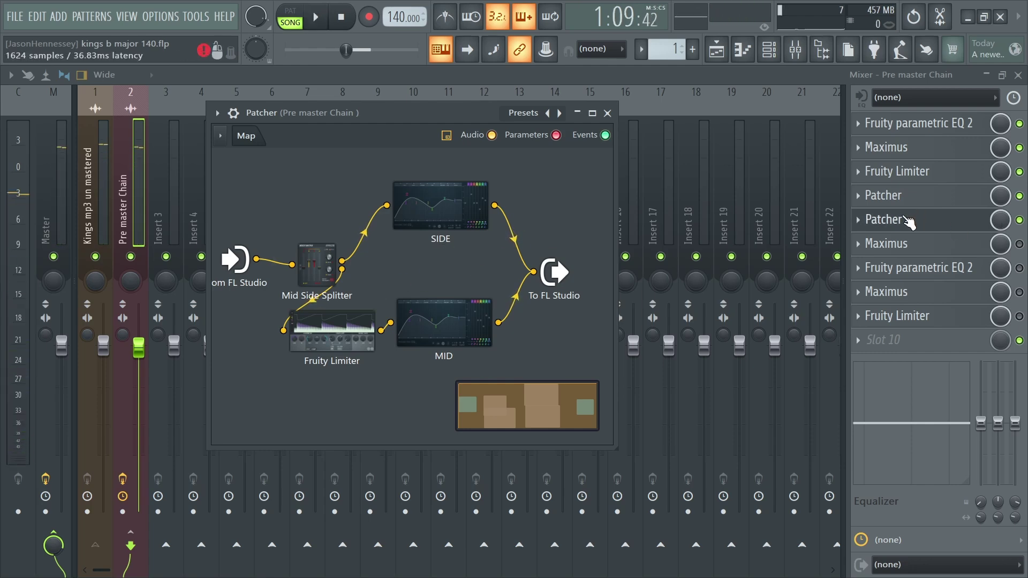
Step: Try the Mid Side EQ preset in a new Patcher on slot 10, and undo the preset and the added Patcher
click(883, 340)
click(632, 439)
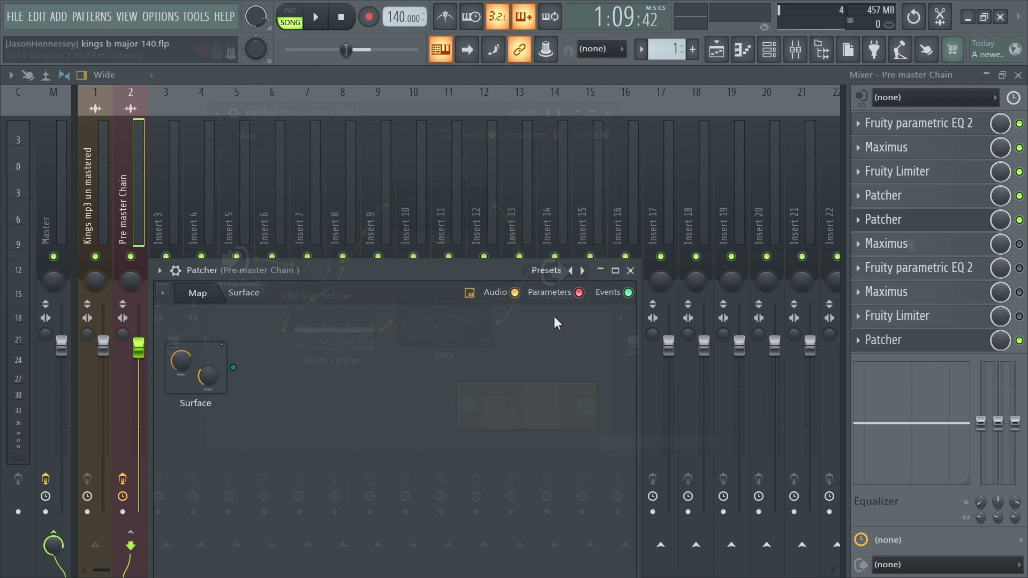
click(578, 270)
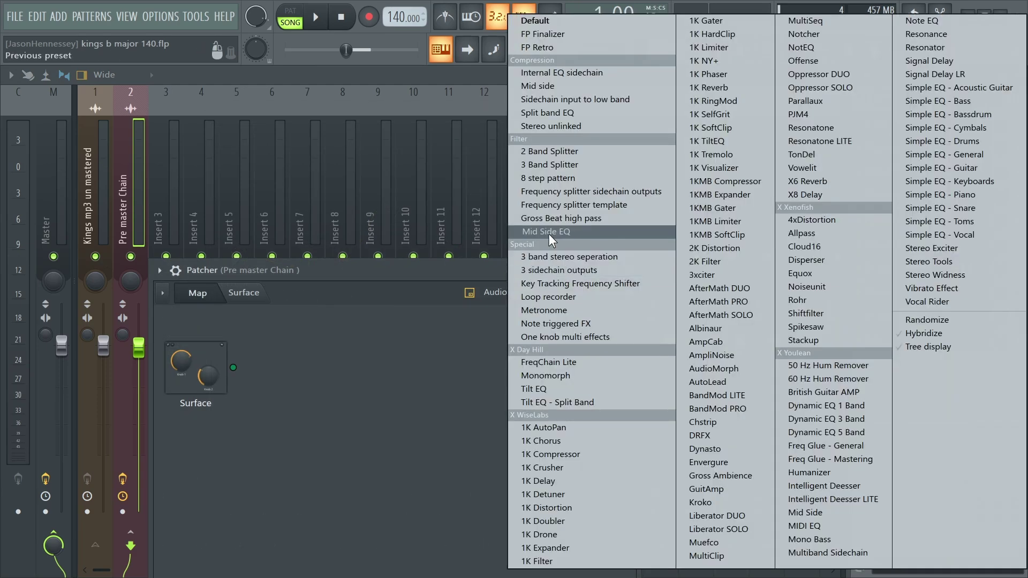
click(585, 236)
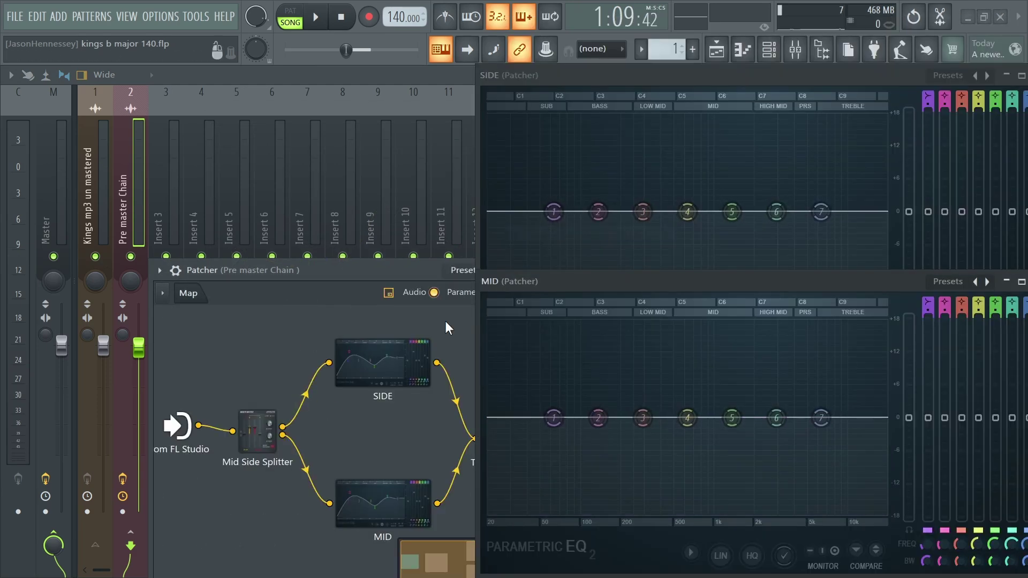
key(ctrl+z)
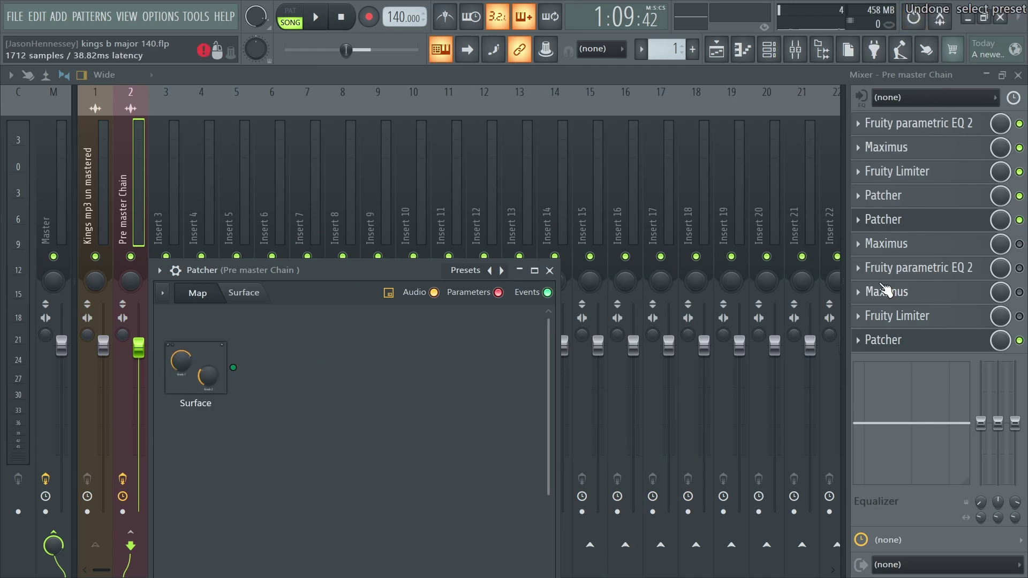
key(ctrl+z)
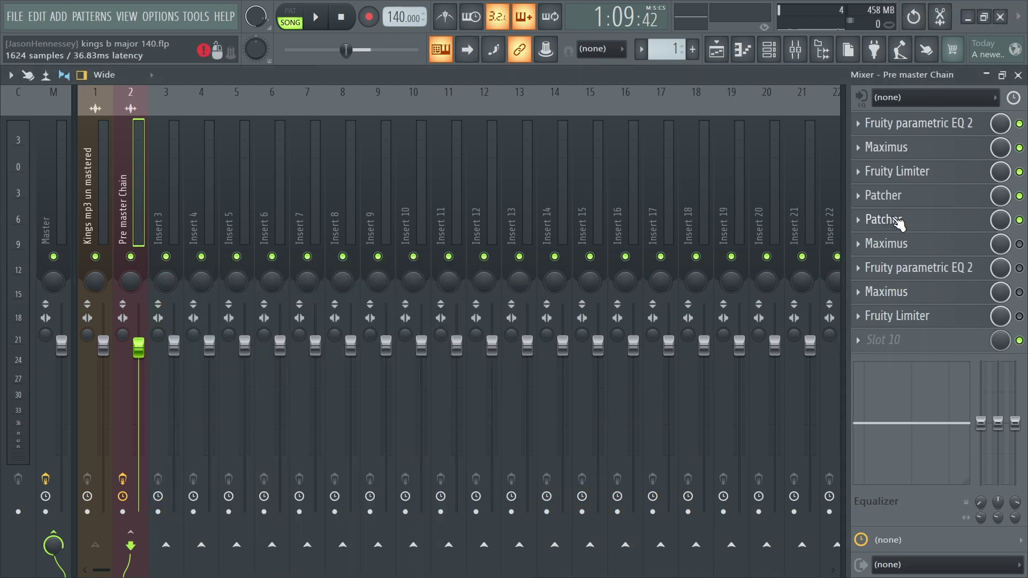
Step: Move the MID equalizer away from the Fruity Limiter in the second Patcher's map and briefly audition that limiter
click(910, 220)
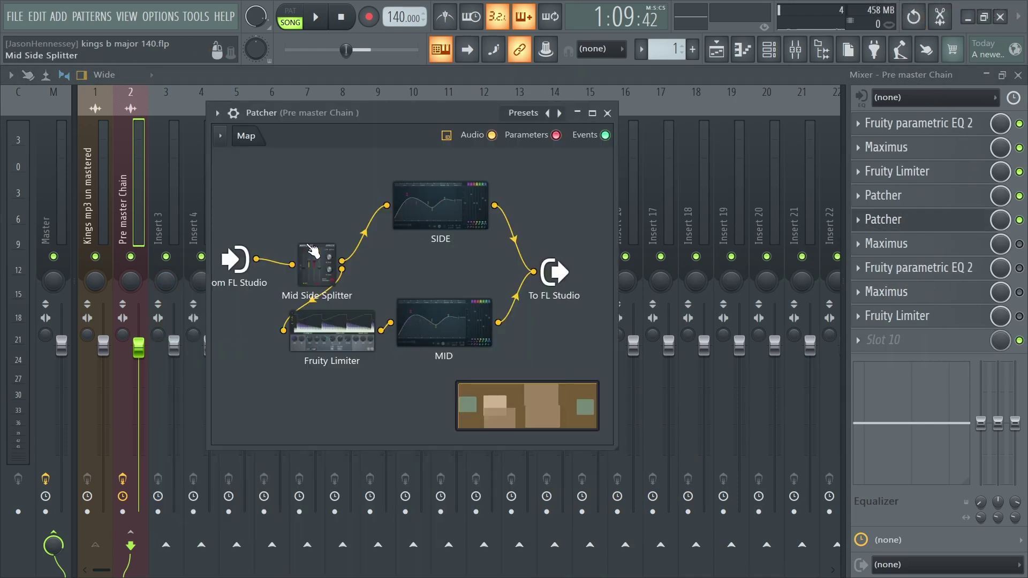
drag(444, 321, 472, 319)
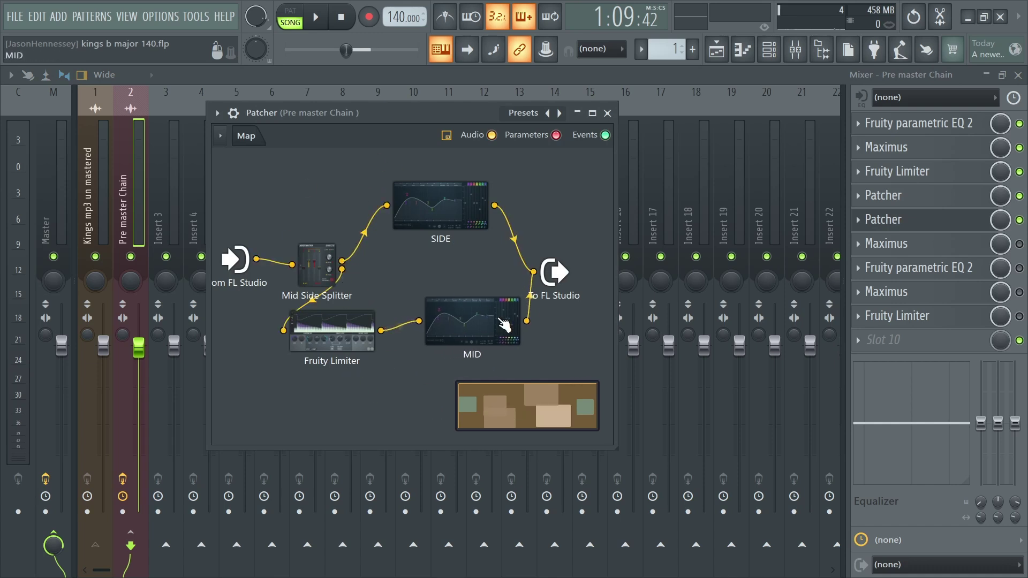
double_click(348, 352)
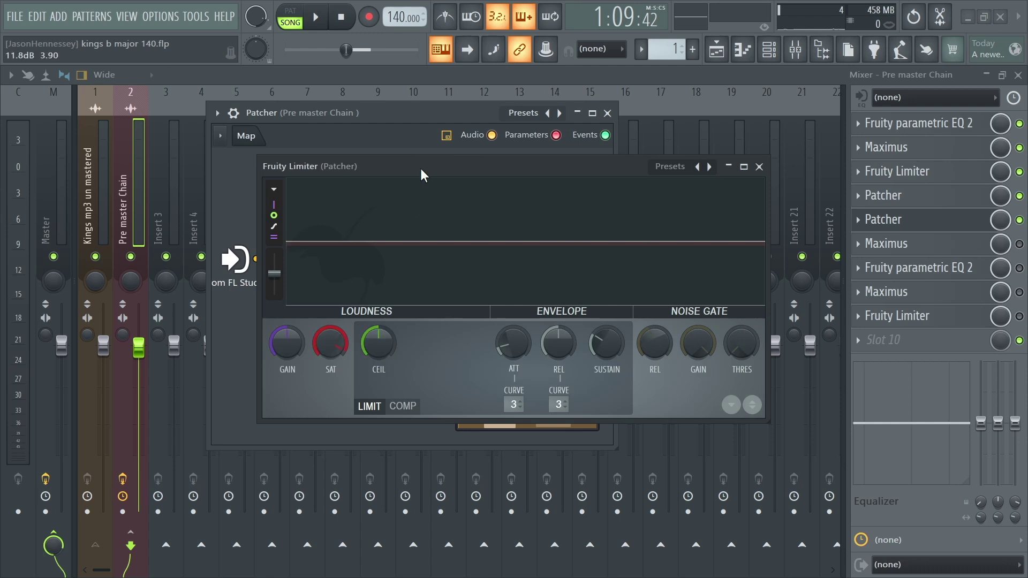
key(space)
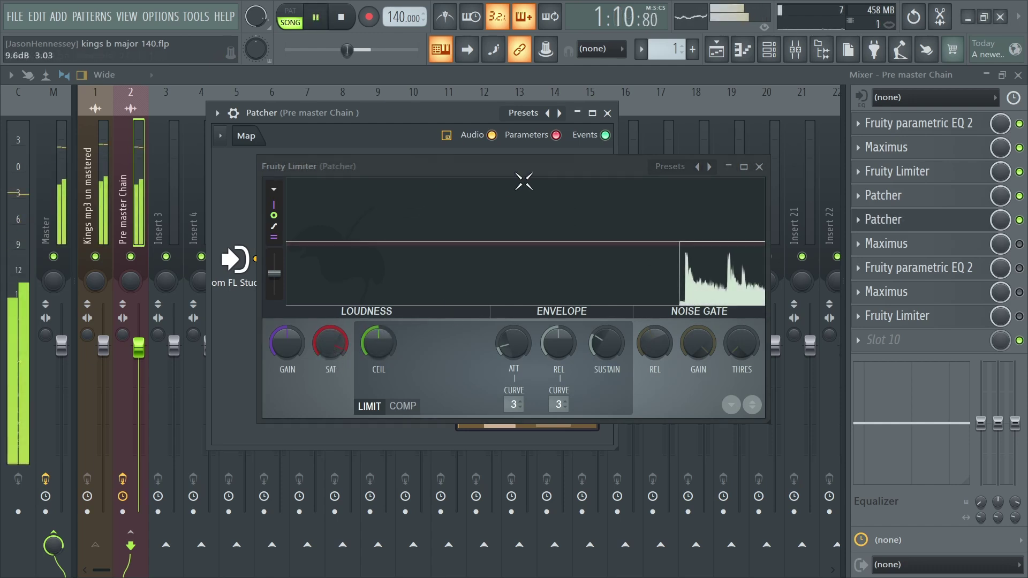
key(space)
drag(537, 167, 466, 382)
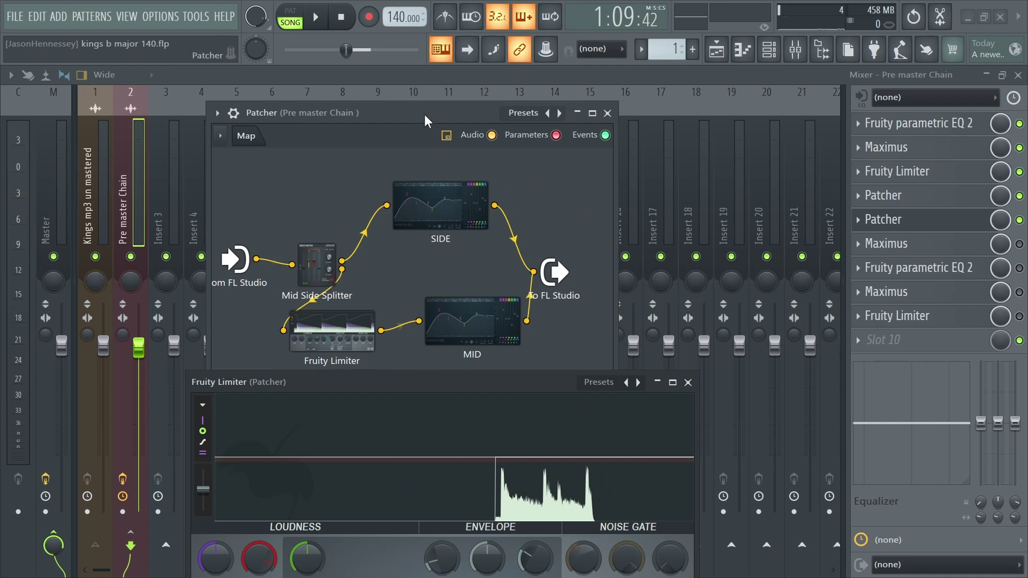
Step: Flatten the second Patcher's SIDE equalizer by bringing bands 1, 6 and 7 to about 0 dB
click(429, 190)
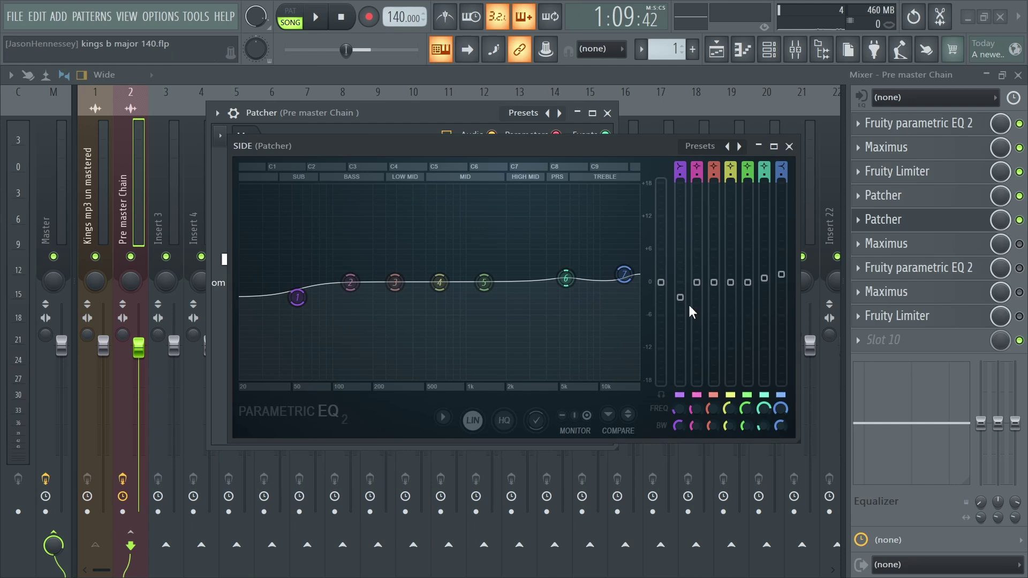
drag(681, 296, 691, 285)
drag(782, 274, 764, 283)
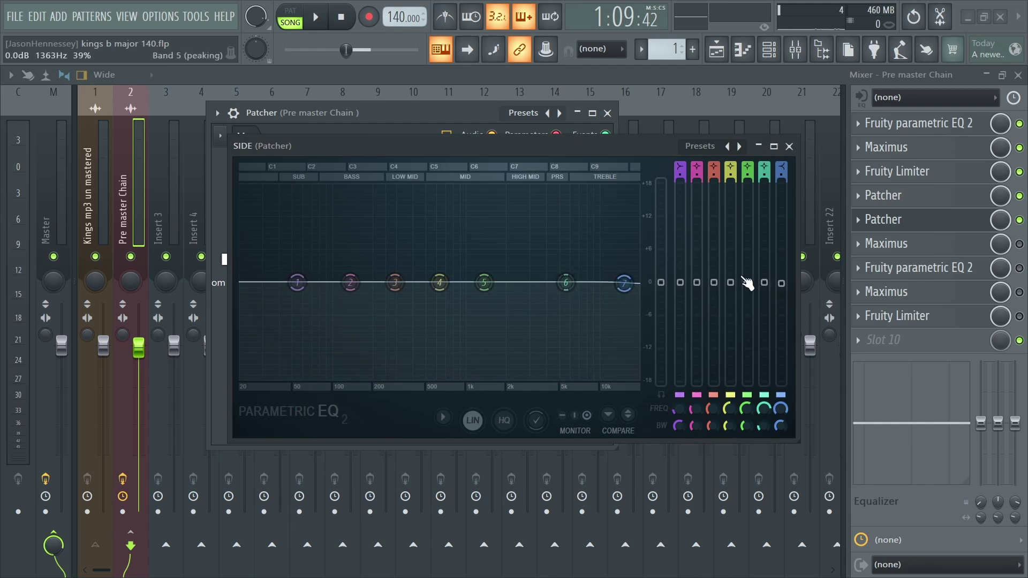
click(789, 146)
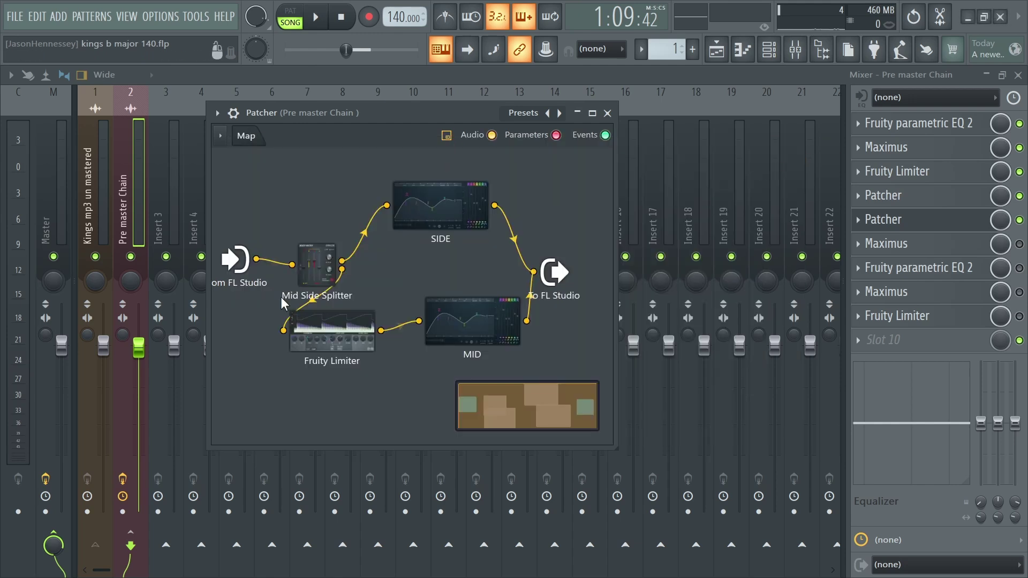
Step: Audition a 0.4 dB gain boost on the second Patcher's Fruity Limiter and set its soft saturation threshold to about -1.9 dB
click(349, 333)
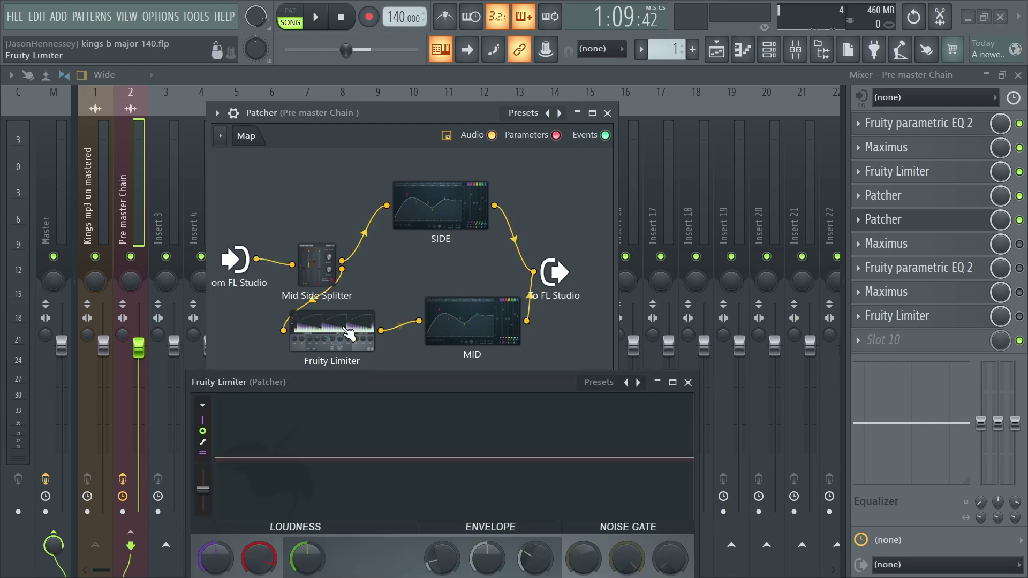
drag(374, 383, 390, 243)
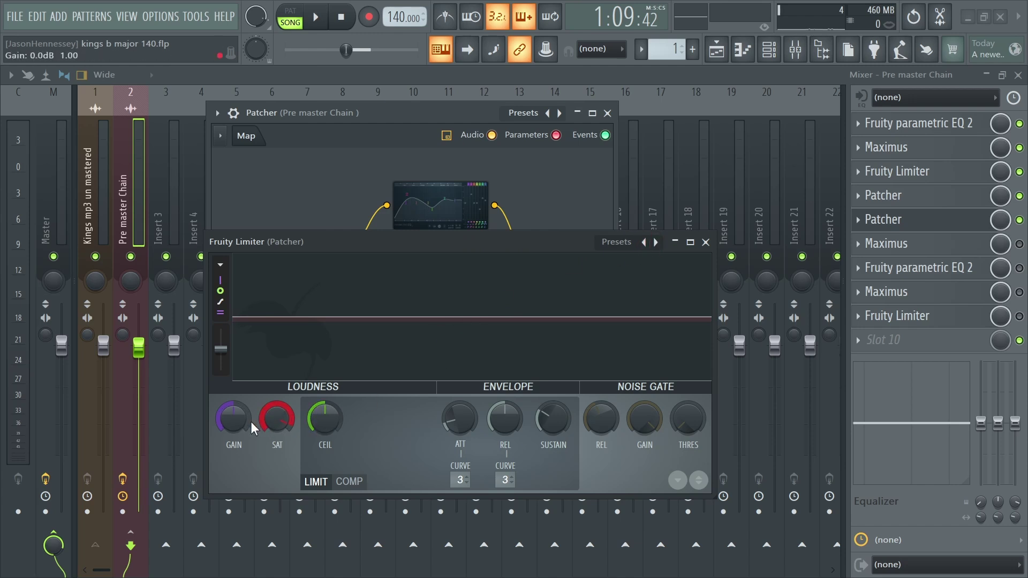
key(space)
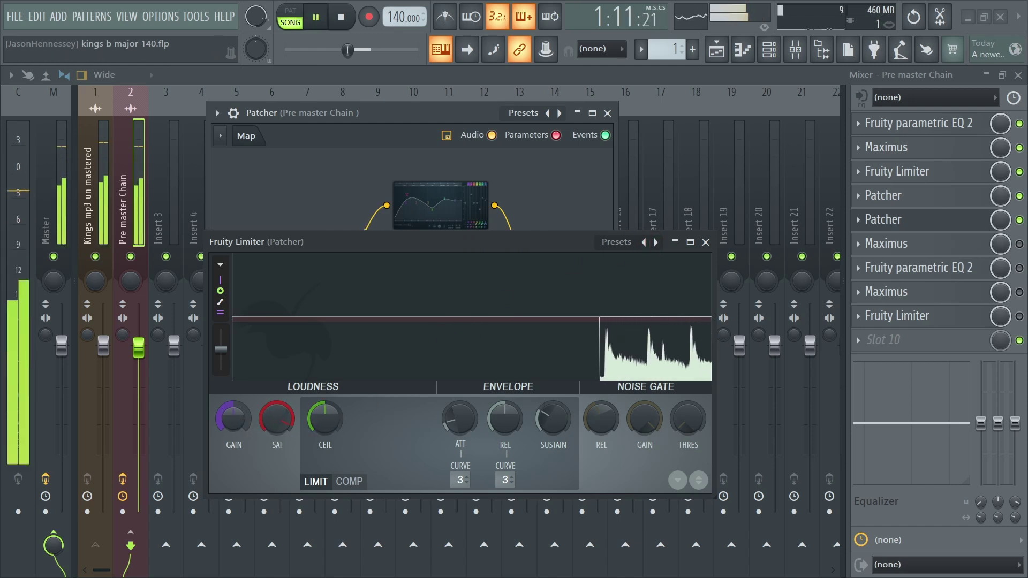
drag(234, 418, 234, 416)
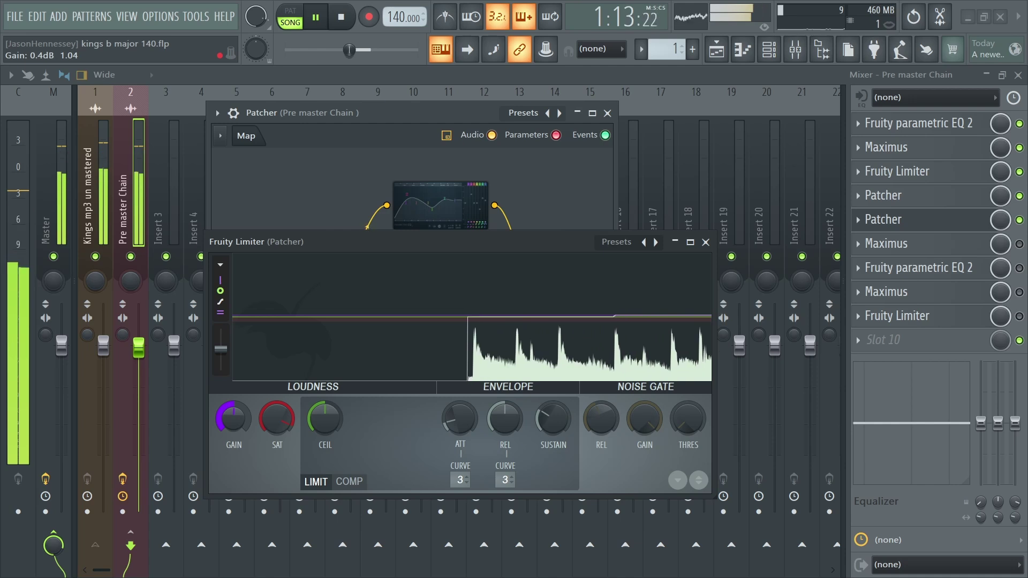
drag(277, 418, 277, 413)
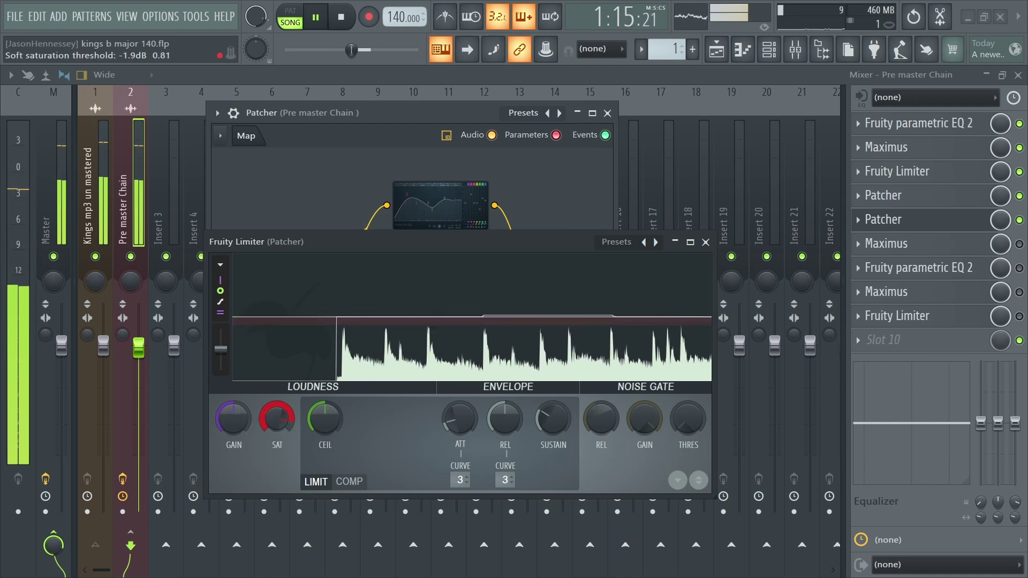
click(690, 242)
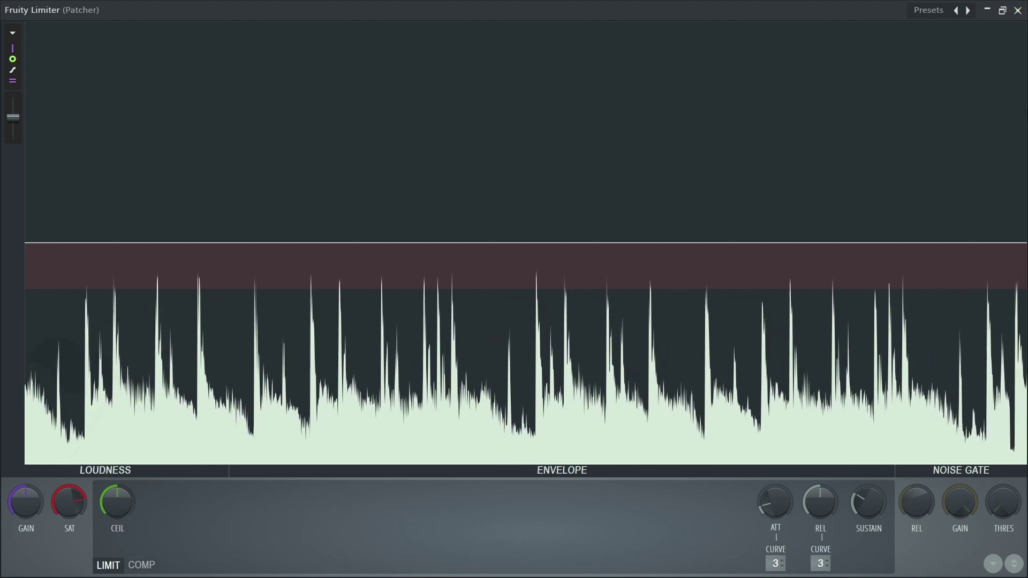
click(1018, 11)
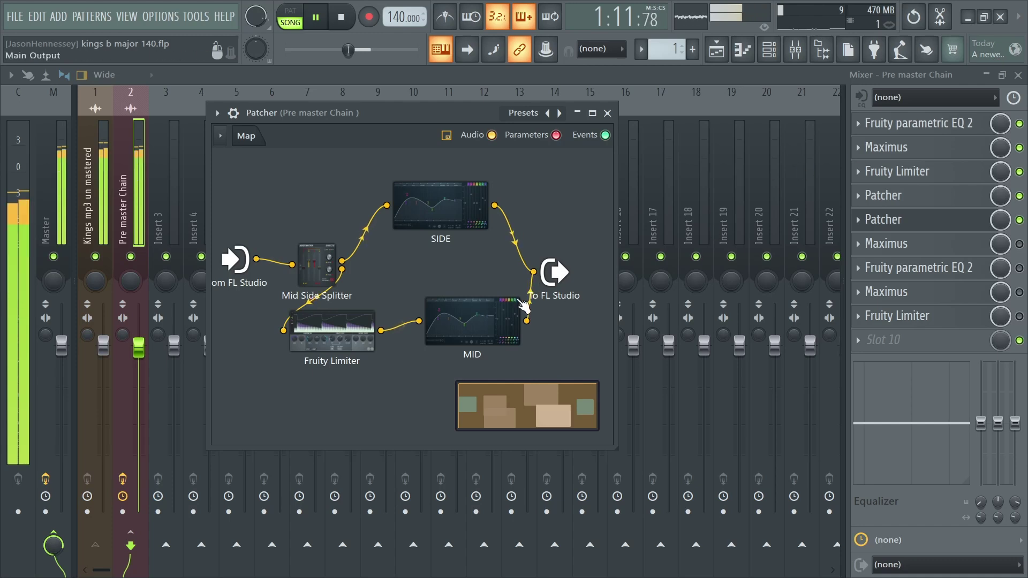
Step: Flatten the MID equalizer by bringing bands 5 and 7 to 0 dB, and stop playback
double_click(461, 320)
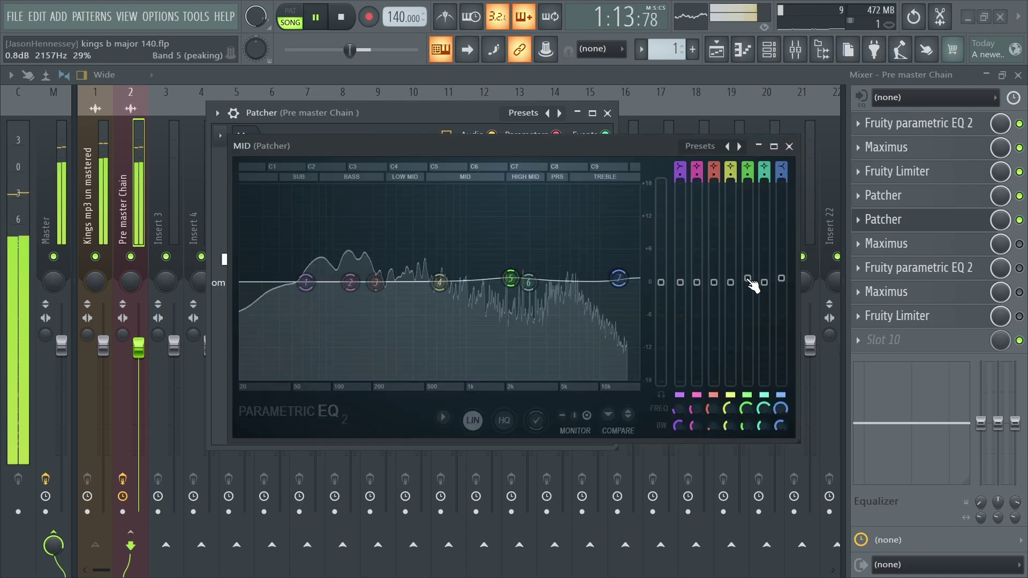
mouse_move(618, 277)
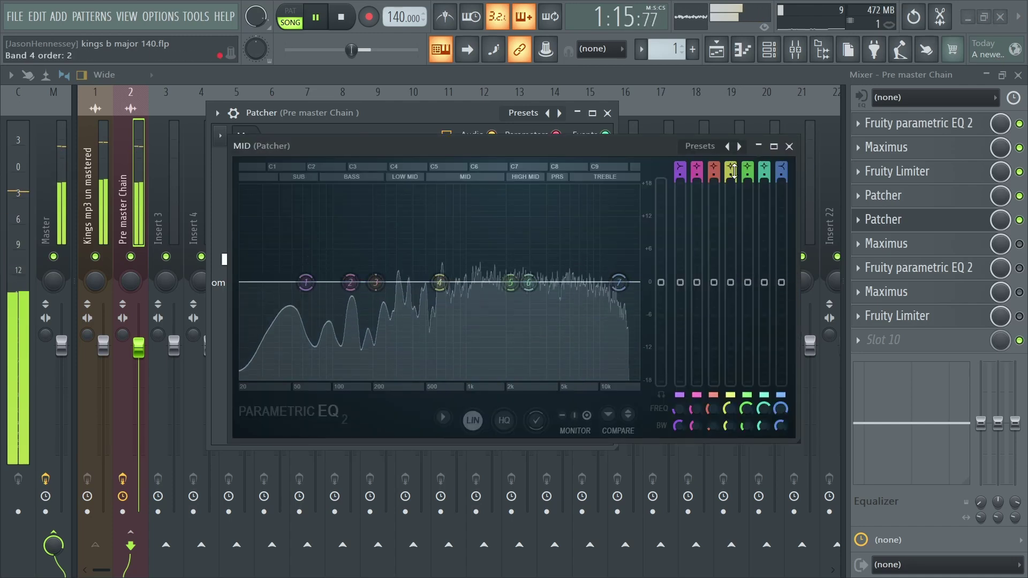
click(789, 146)
key(space)
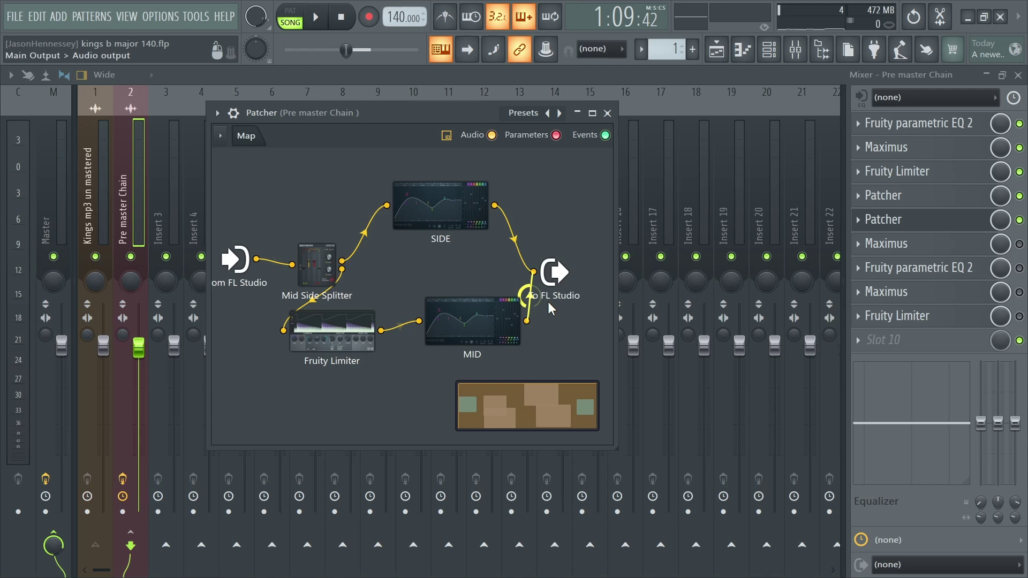
Step: Check the SIDE equalizer while the loop plays, and close the second Patcher and stop playback
double_click(438, 206)
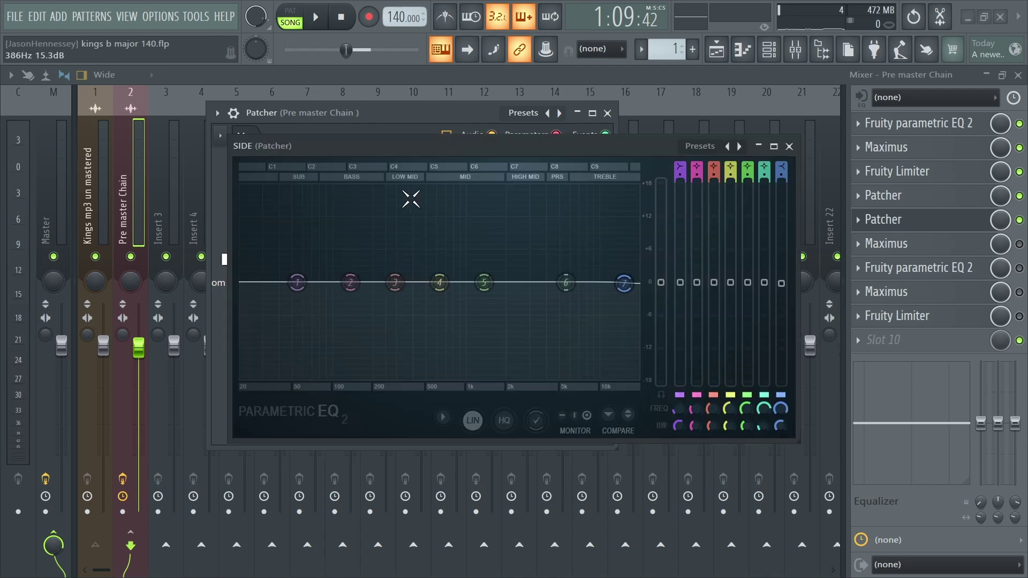
key(space)
click(790, 146)
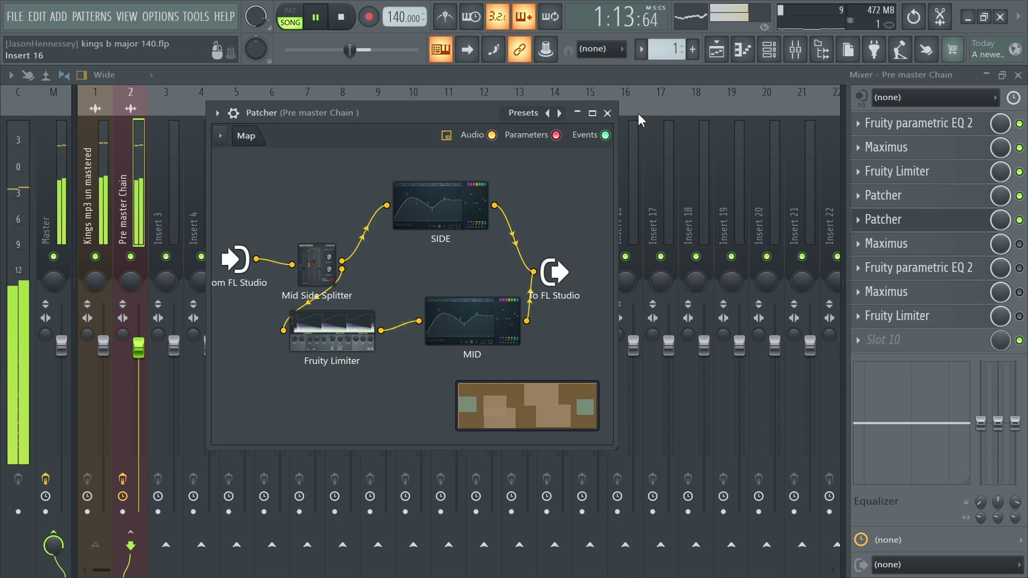
click(607, 113)
key(space)
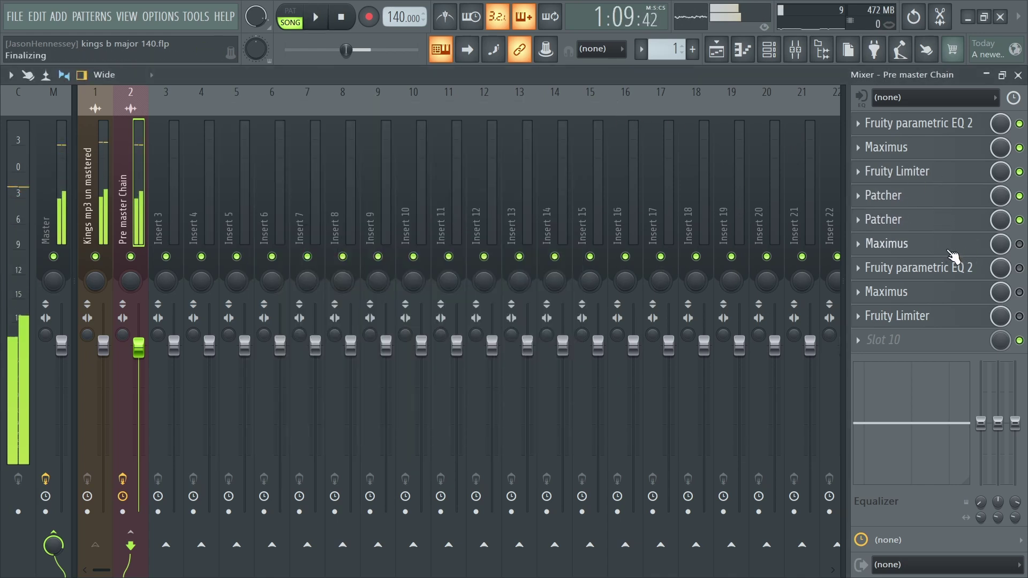
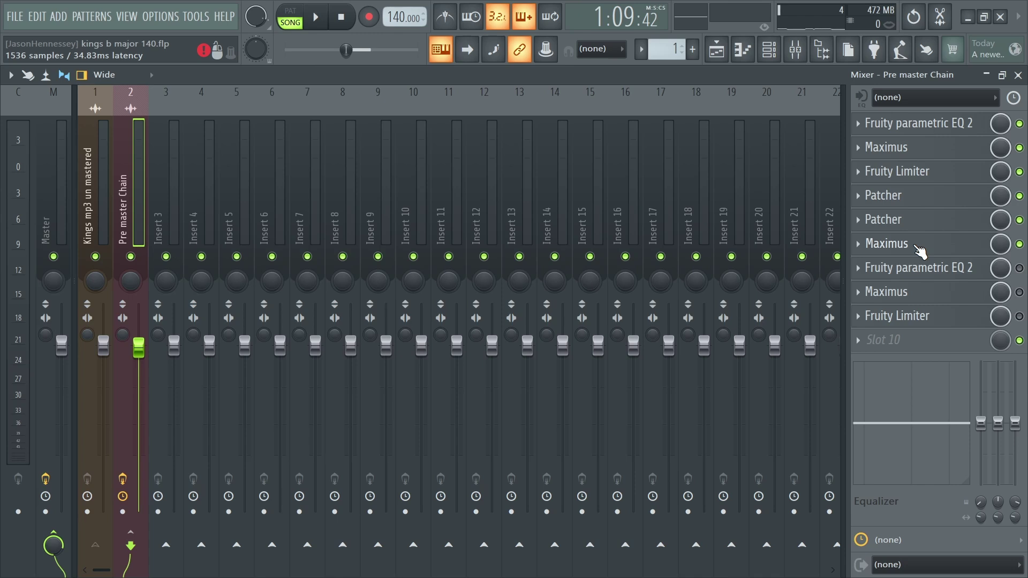
Step: Check the MASTER band's compression curve in the first Maximus for reference, and close it
click(918, 248)
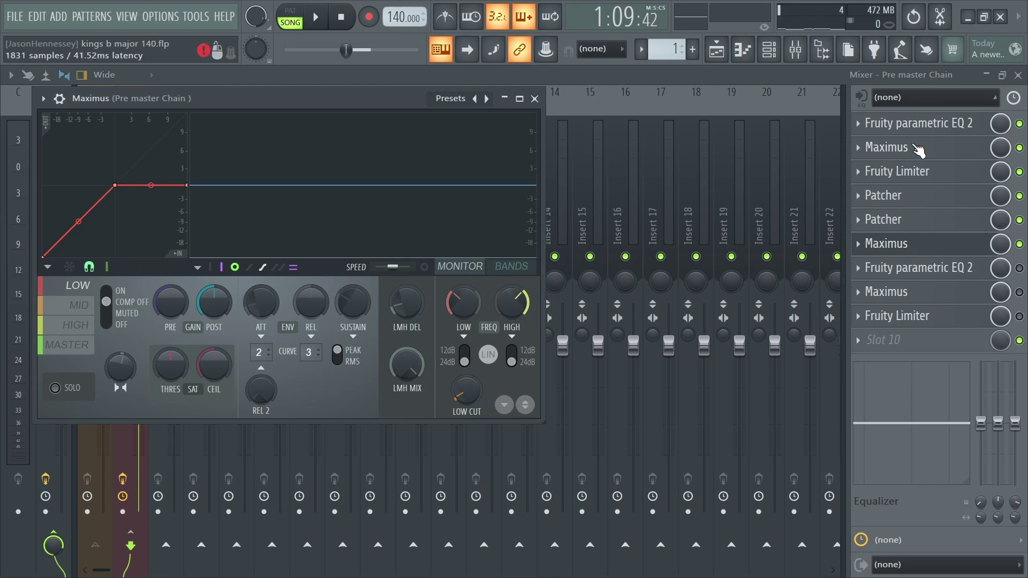
click(917, 149)
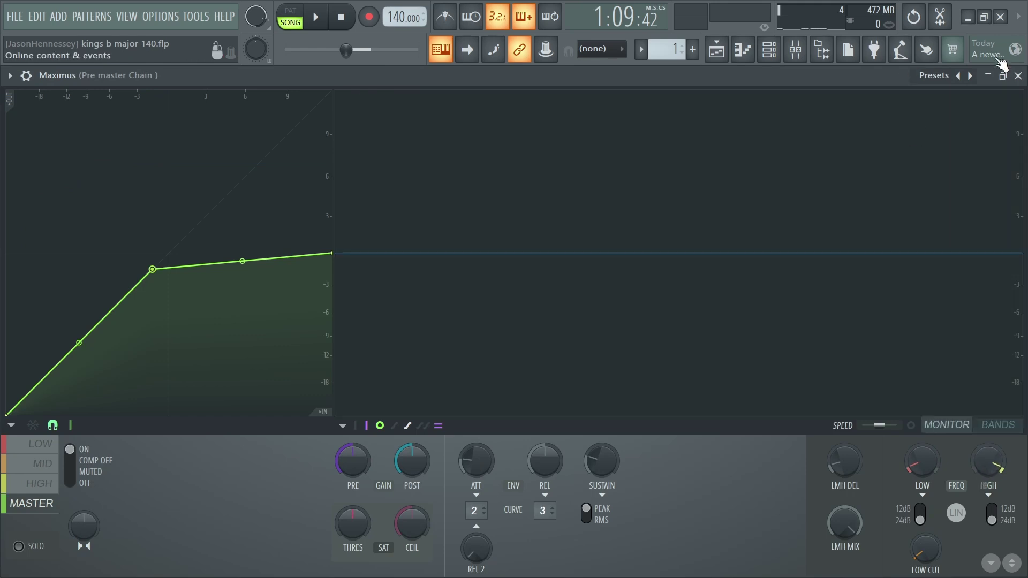
click(1017, 76)
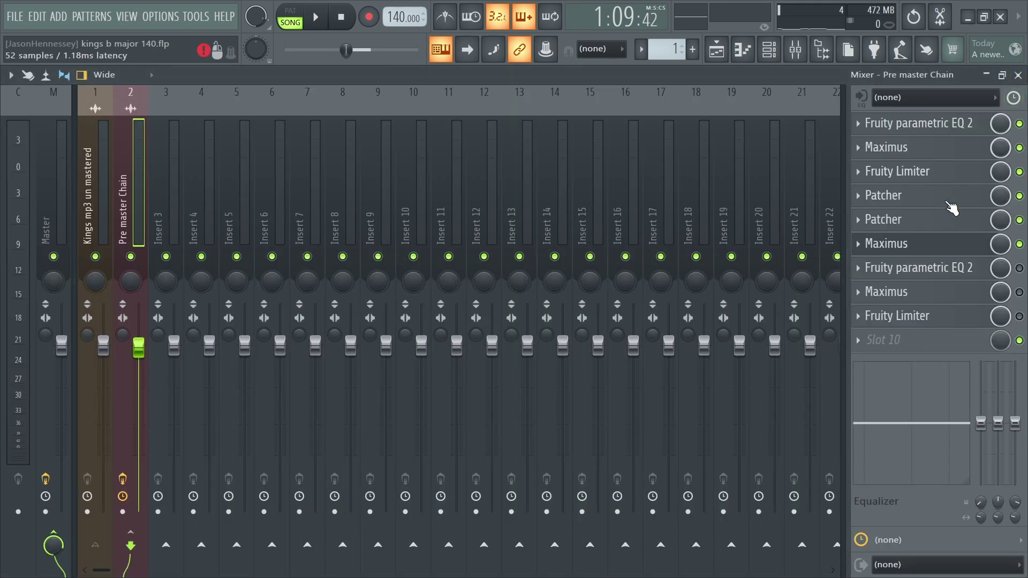
Step: Set the second Maximus's low band frequency to about 152 Hz and its high band frequency to about 4555 Hz
click(953, 248)
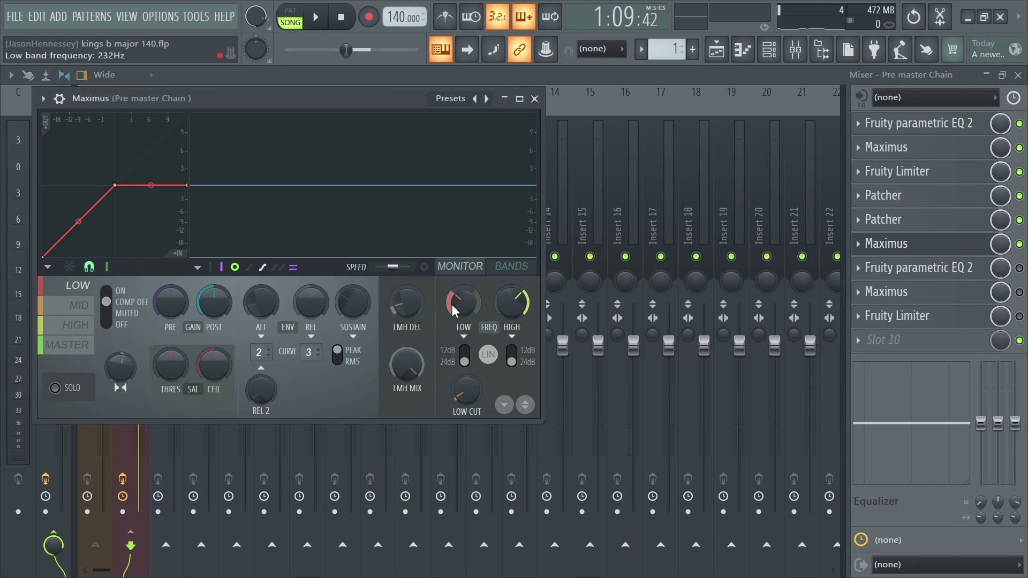
mouse_move(463, 302)
mouse_down()
mouse_move(463, 325)
mouse_move(463, 307)
mouse_up()
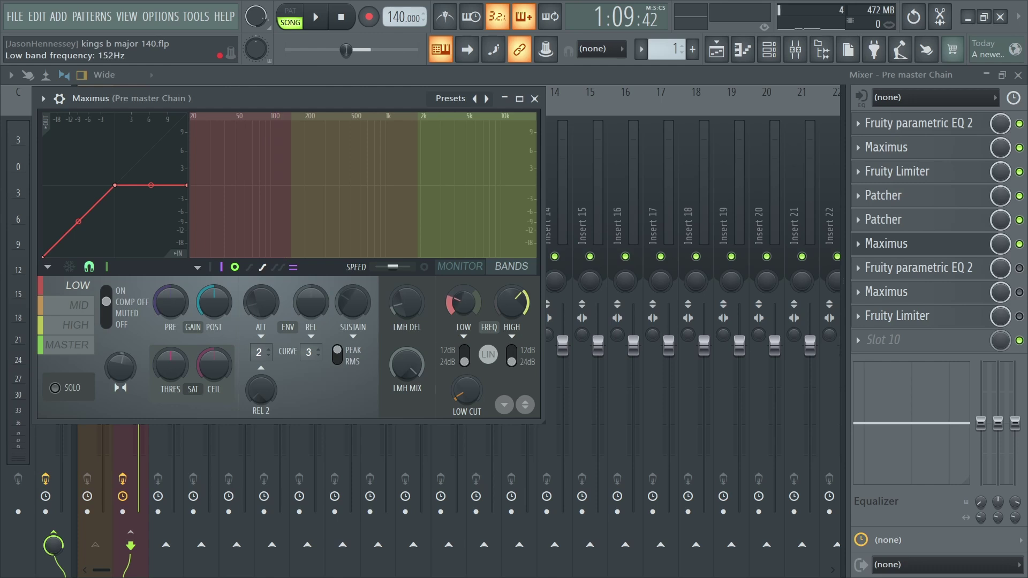
mouse_move(511, 303)
mouse_down()
mouse_move(511, 289)
mouse_move(512, 301)
mouse_up()
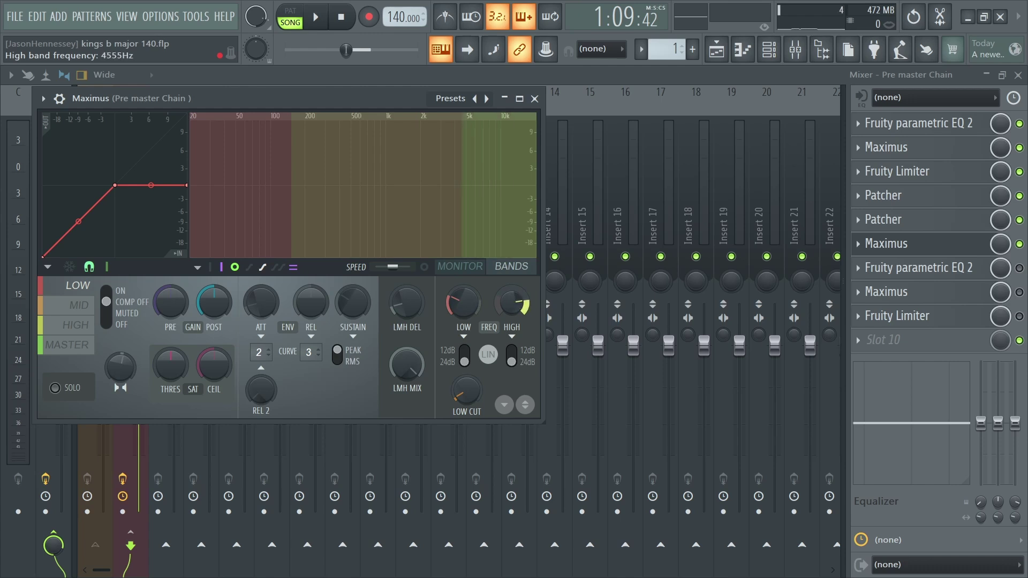
drag(348, 98, 499, 77)
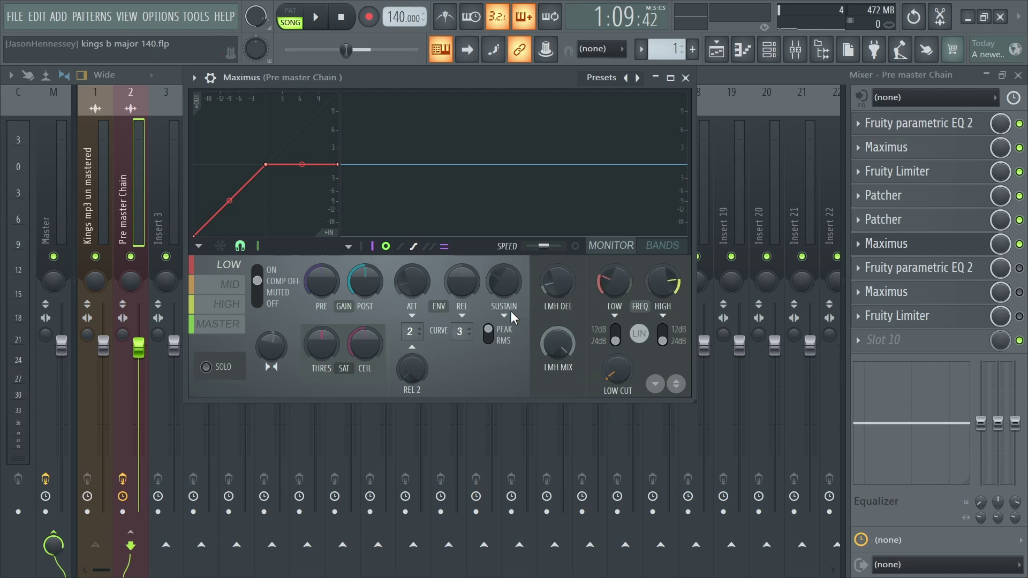
Step: Fine-tune the second Maximus's high band frequency while the loop plays, and stop playback
mouse_move(614, 283)
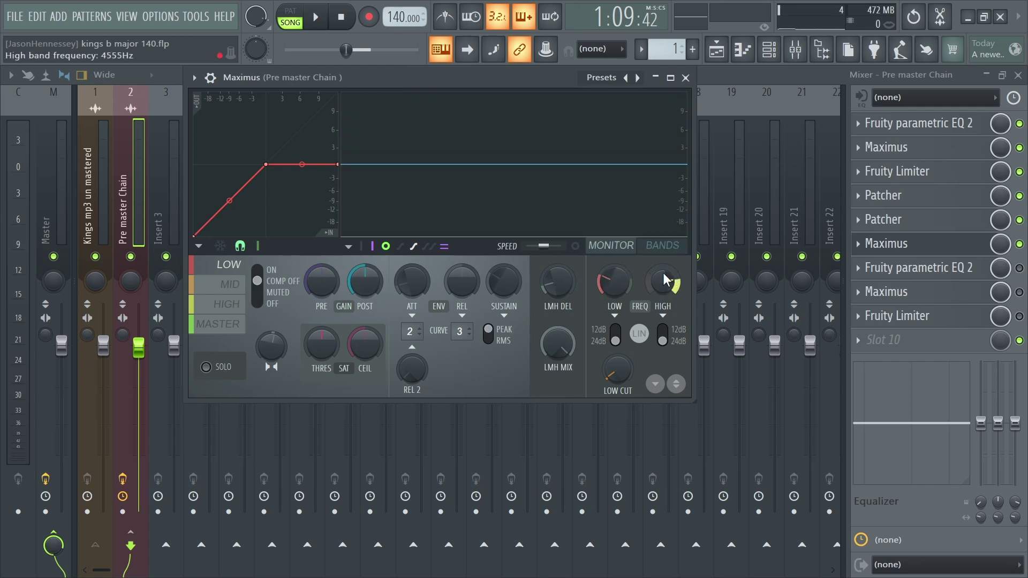
key(space)
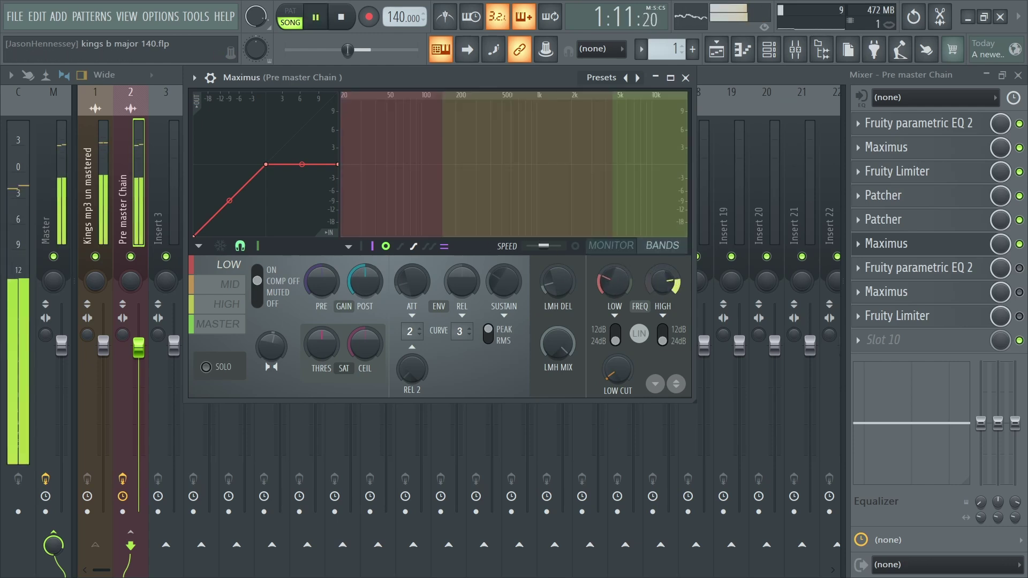
mouse_move(664, 278)
drag(664, 278, 666, 282)
key(space)
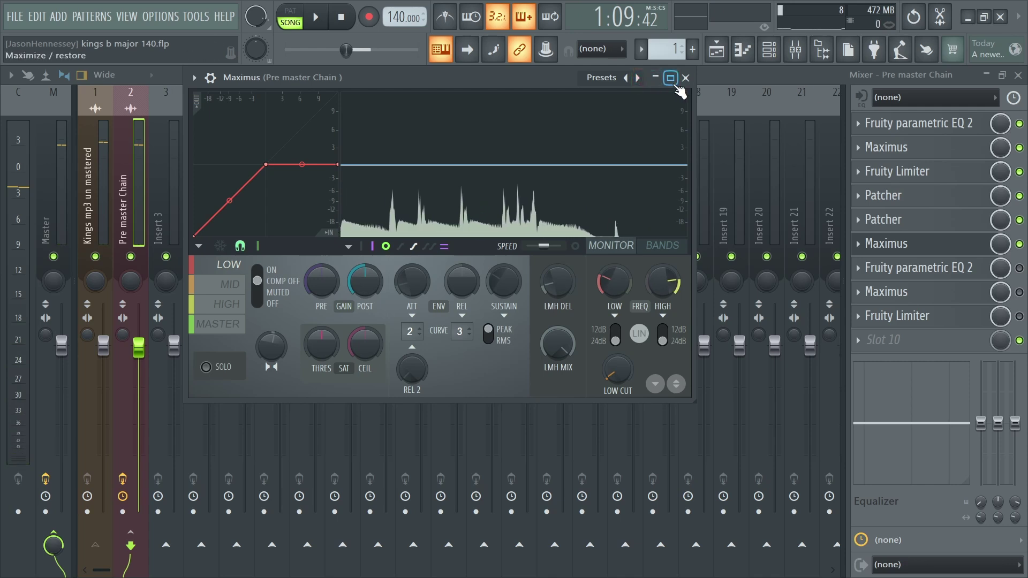
Step: Maximize the second Maximus, turn on compression for the LOW band, and solo that band during playback
click(670, 78)
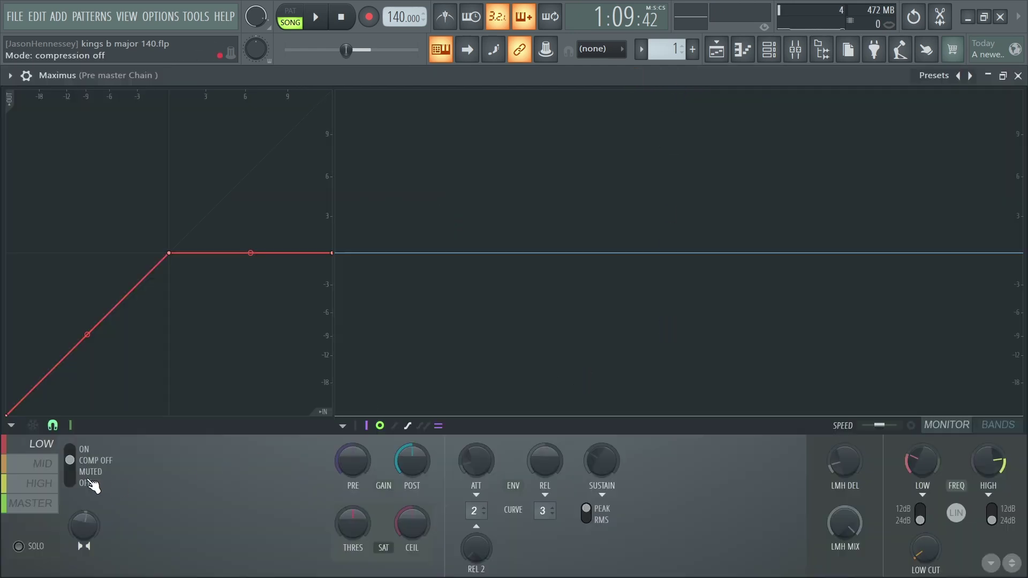
click(71, 450)
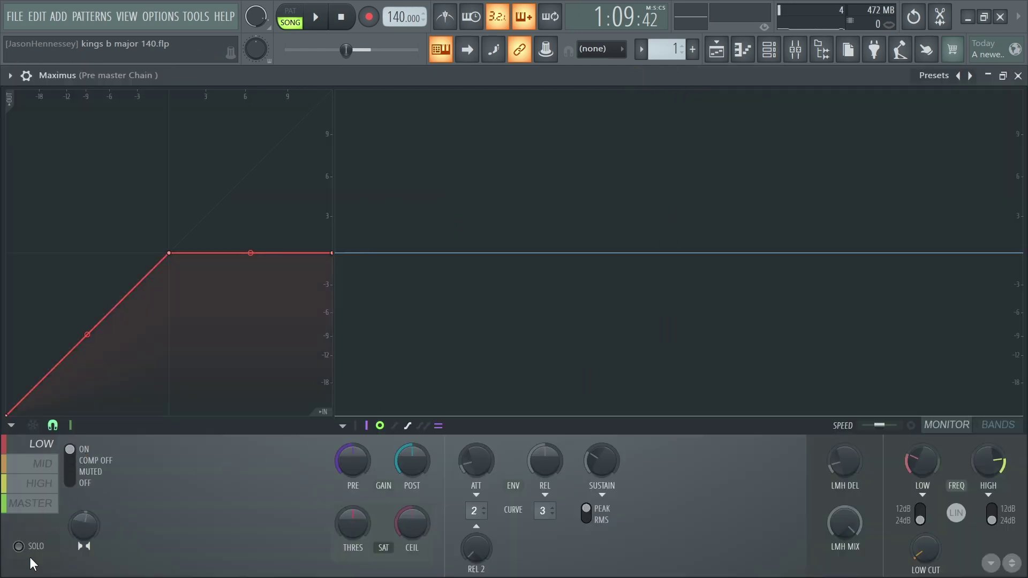
click(22, 548)
key(space)
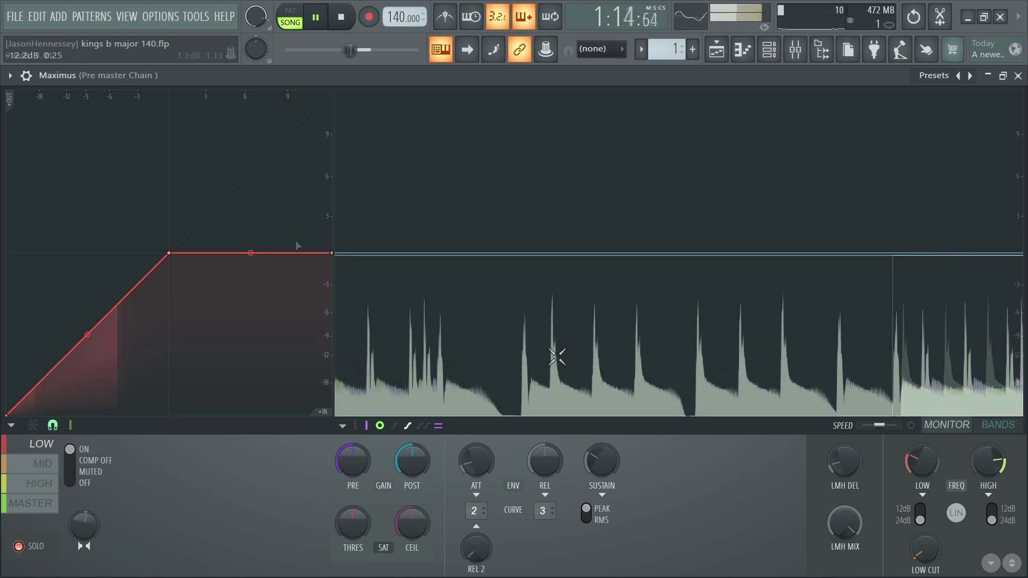
Step: Stop playback and move the LOW band's compression curve knee to -4.7 dB input and -4.7 dB output
key(space)
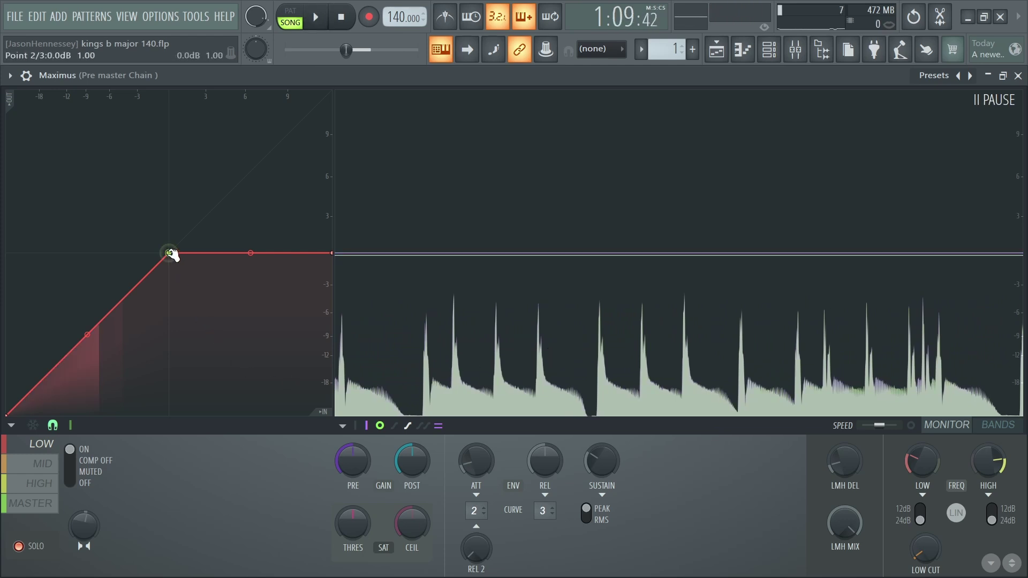
drag(169, 254, 167, 302)
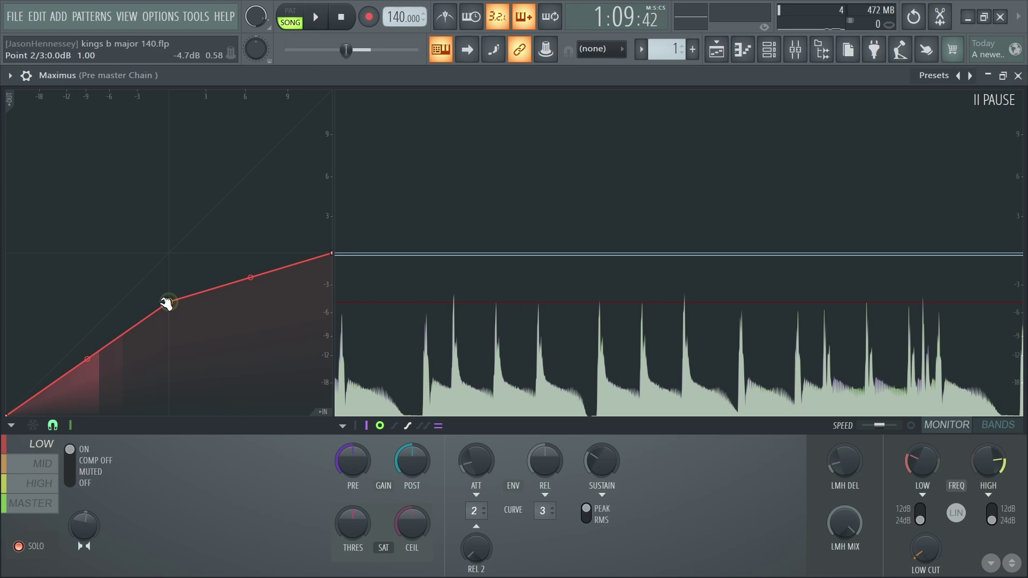
drag(166, 303, 121, 302)
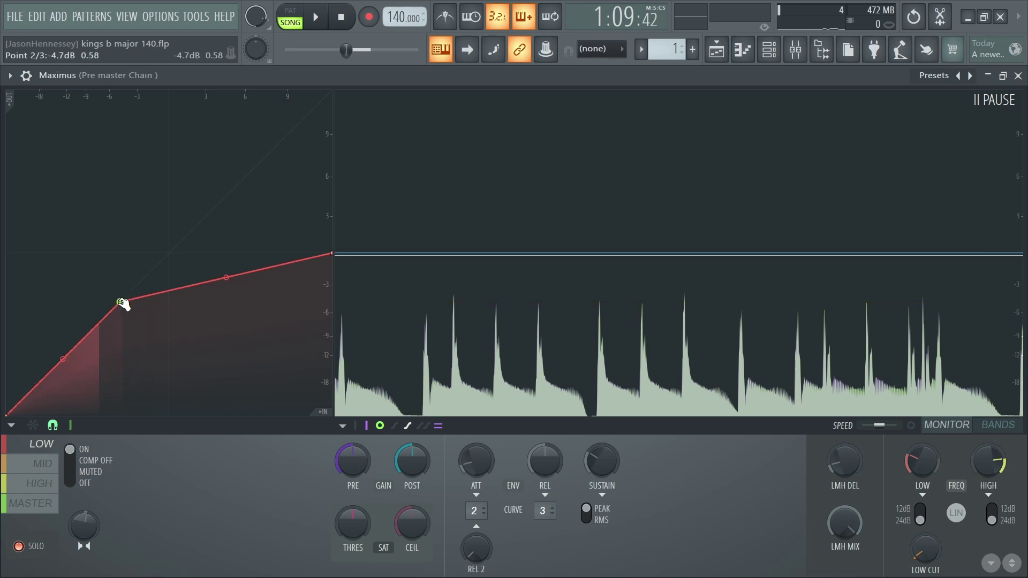
Step: Set the LOW band's attack to about 14 ms and reduce its release and sustain while the loop plays
key(space)
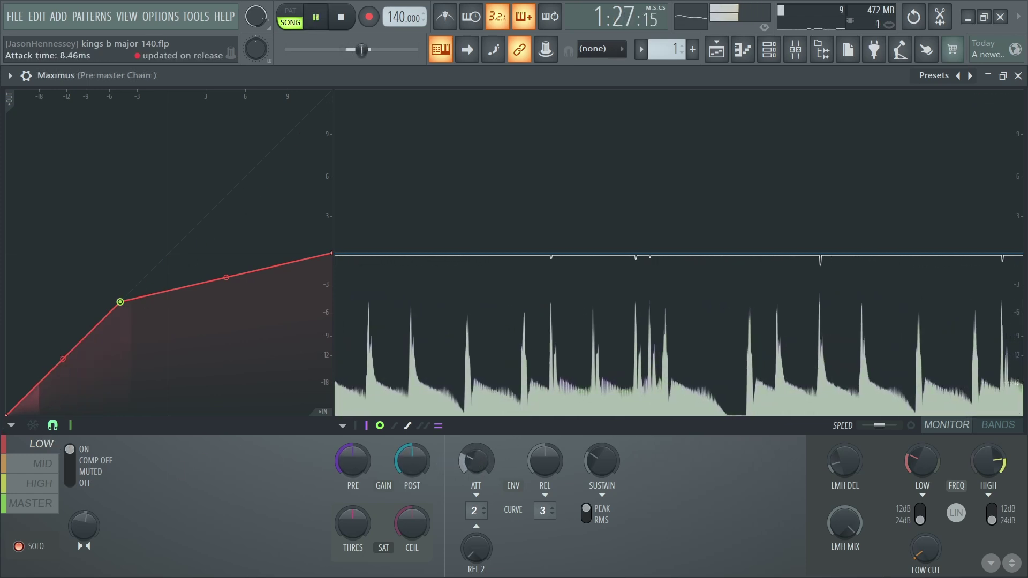
drag(476, 460, 476, 457)
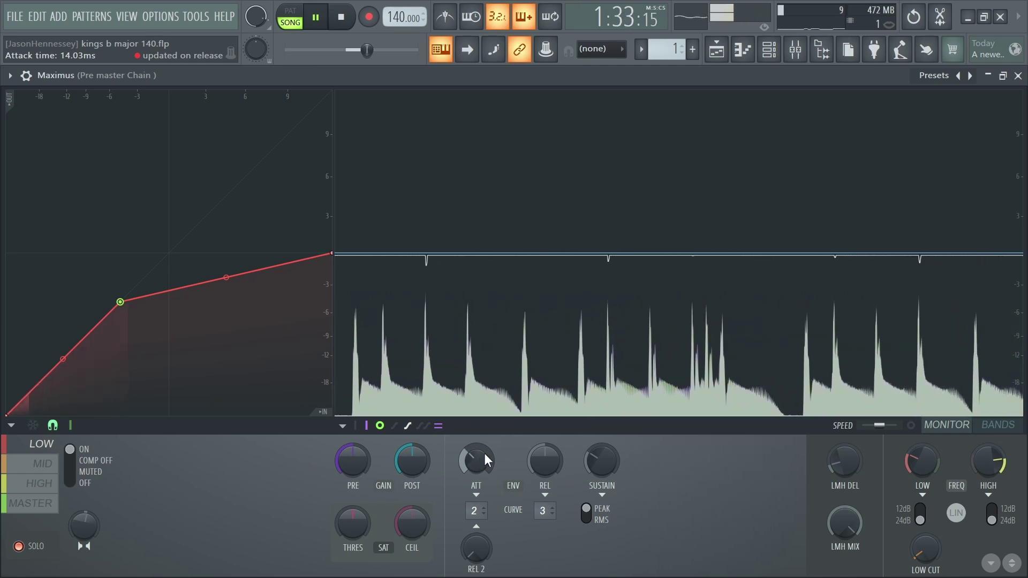
drag(544, 460, 544, 466)
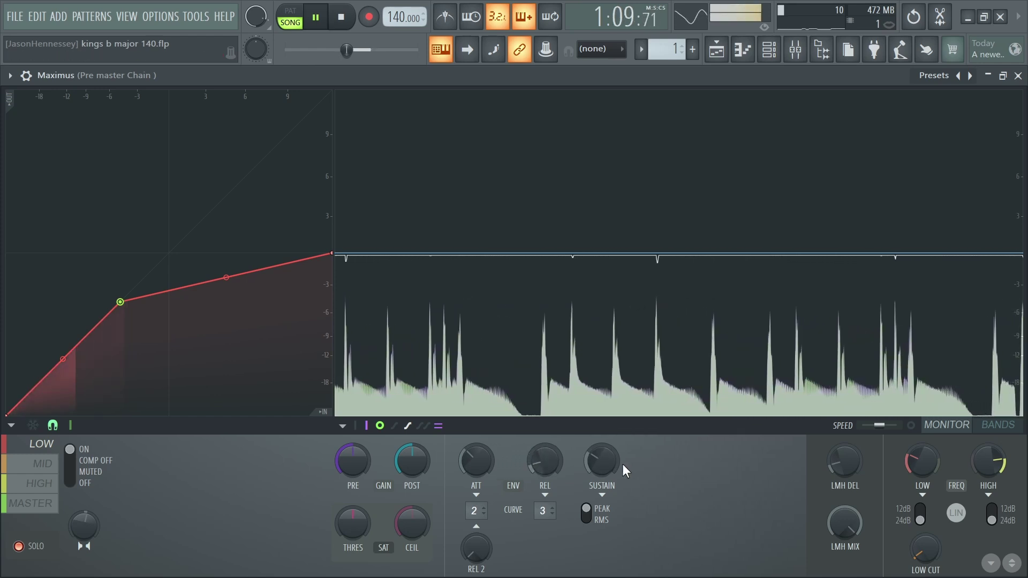
drag(619, 471, 605, 469)
key(space)
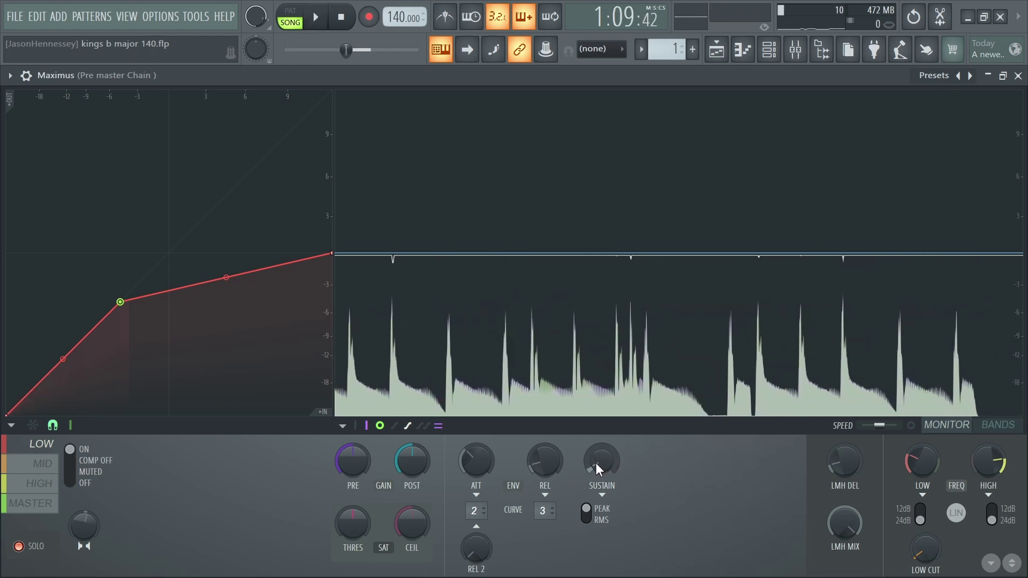
Step: Turn on compression for the MID band and move its curve knee to about -3 dB input and output
key(space)
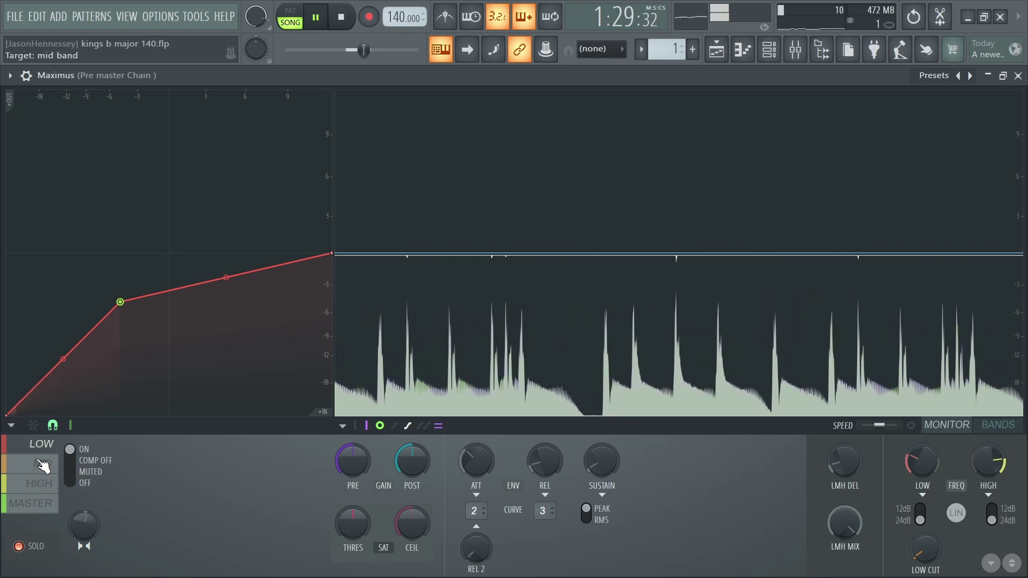
click(43, 464)
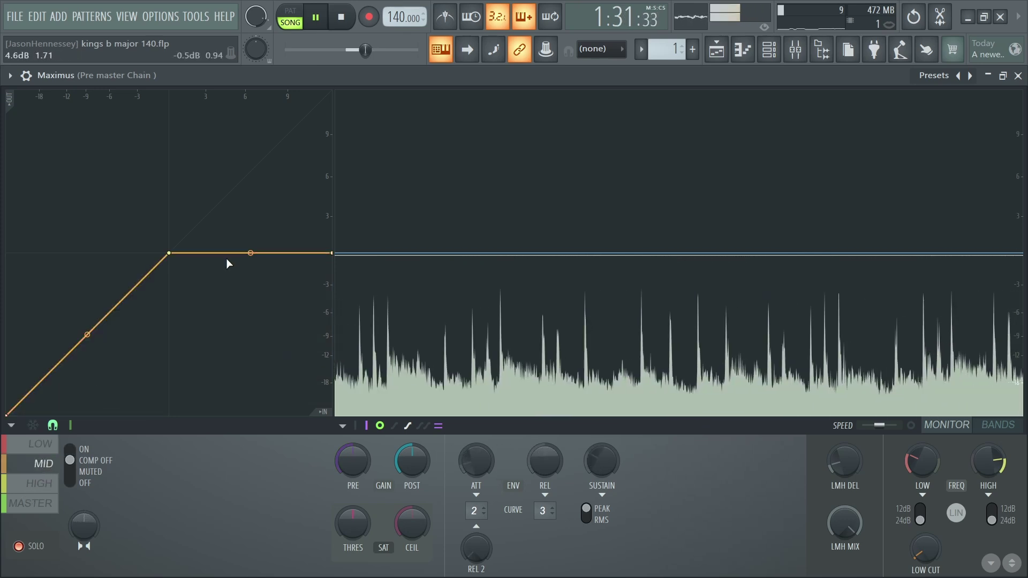
click(70, 450)
key(space)
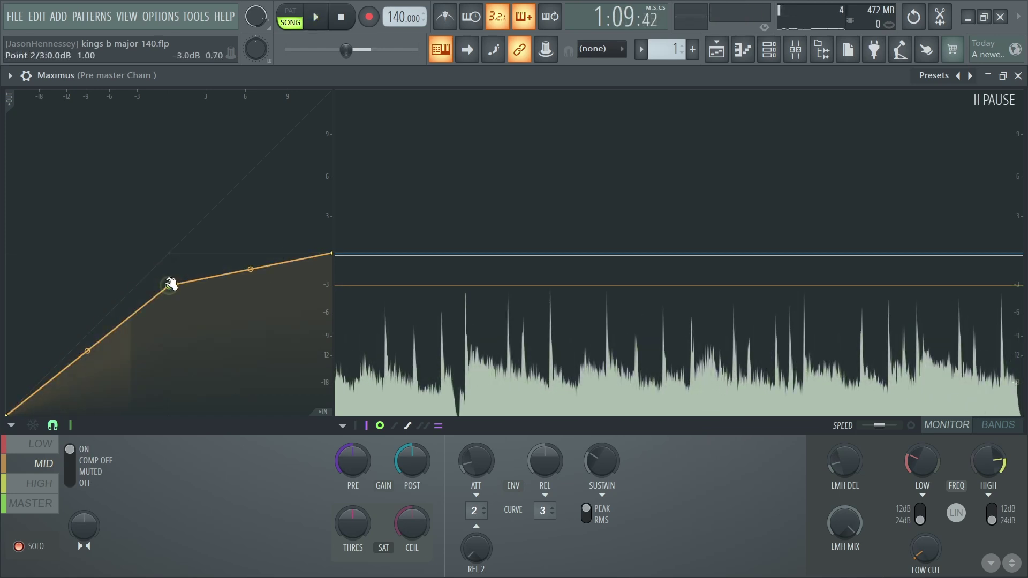
mouse_move(168, 293)
mouse_down()
mouse_move(171, 303)
mouse_move(175, 287)
mouse_up()
drag(172, 287, 141, 286)
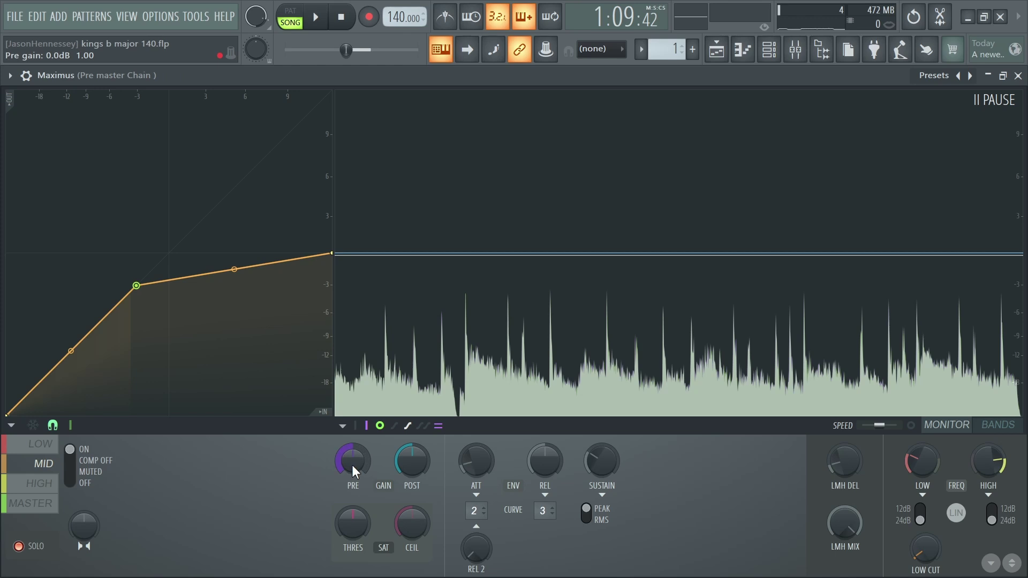
Step: Set the MID band's pre gain to 0.4 dB and audition the soloed band
drag(353, 460, 353, 456)
drag(353, 461, 352, 460)
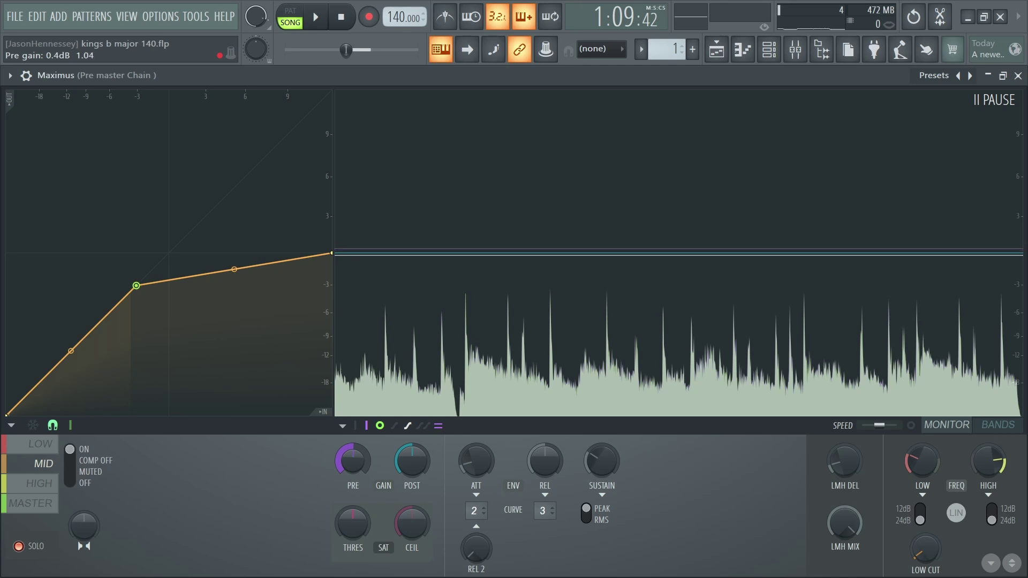
key(space)
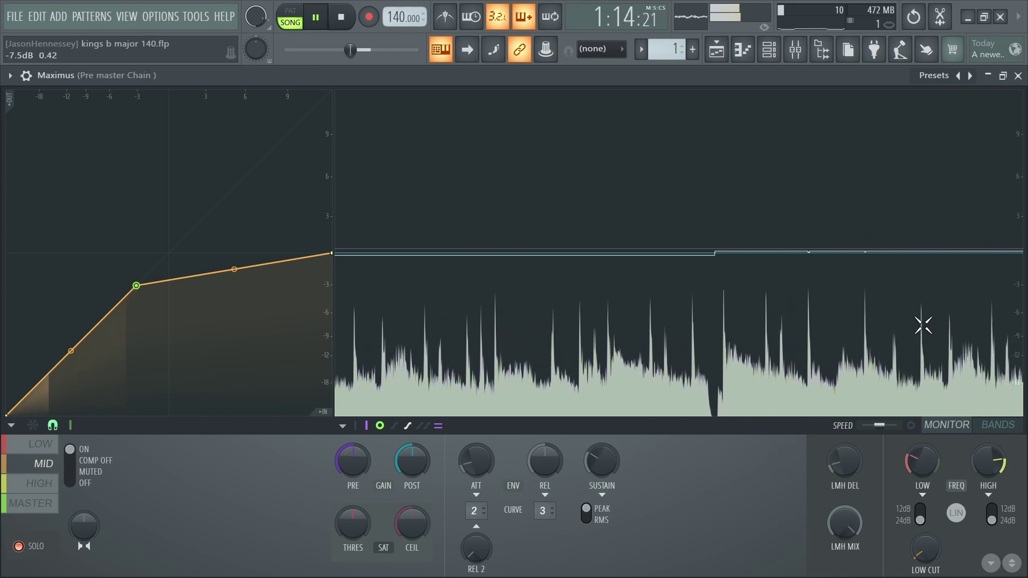
key(space)
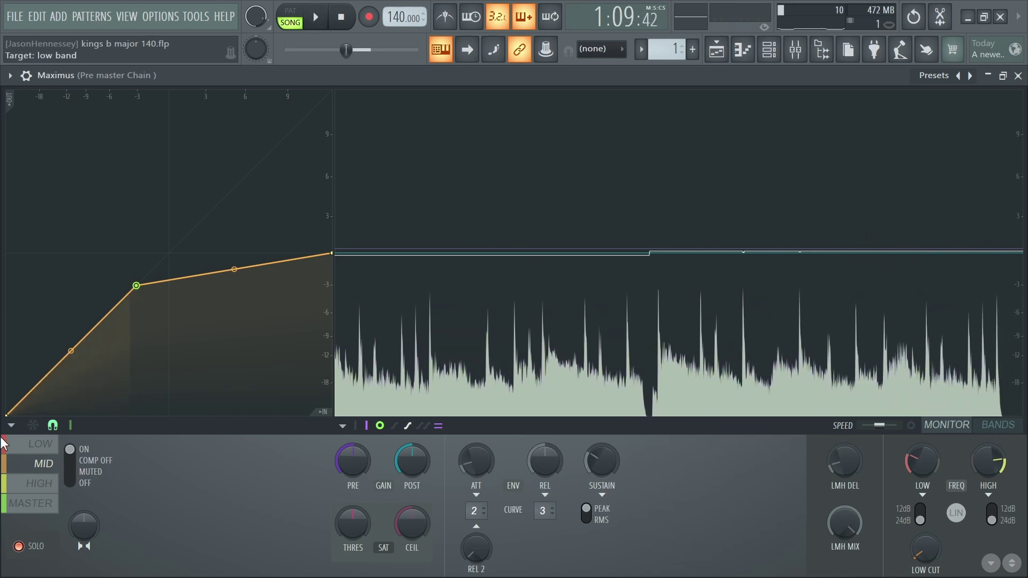
Step: Check the LOW band's envelope settings, and adjust the MID band's attack, release and sustain
click(4, 443)
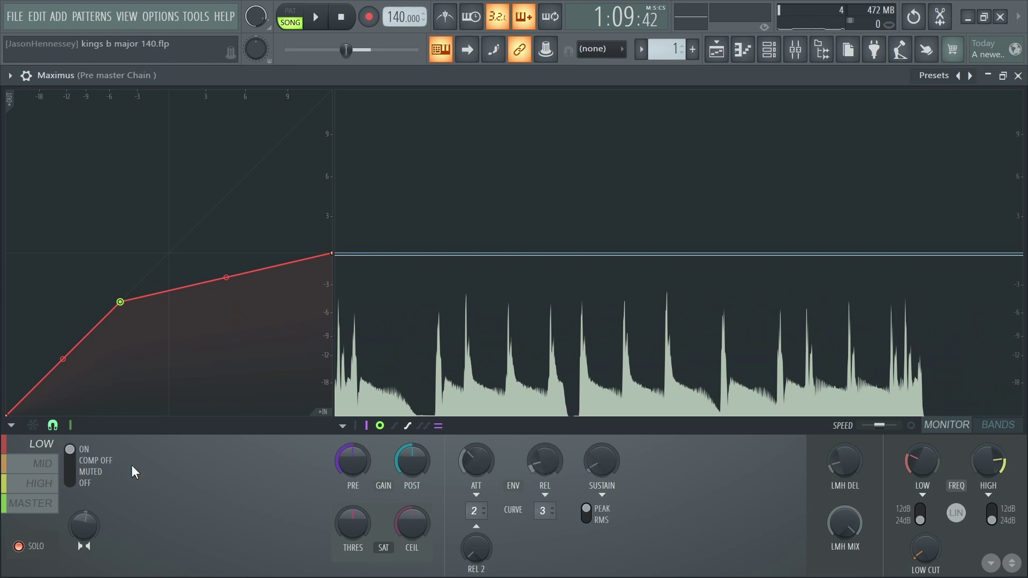
click(46, 466)
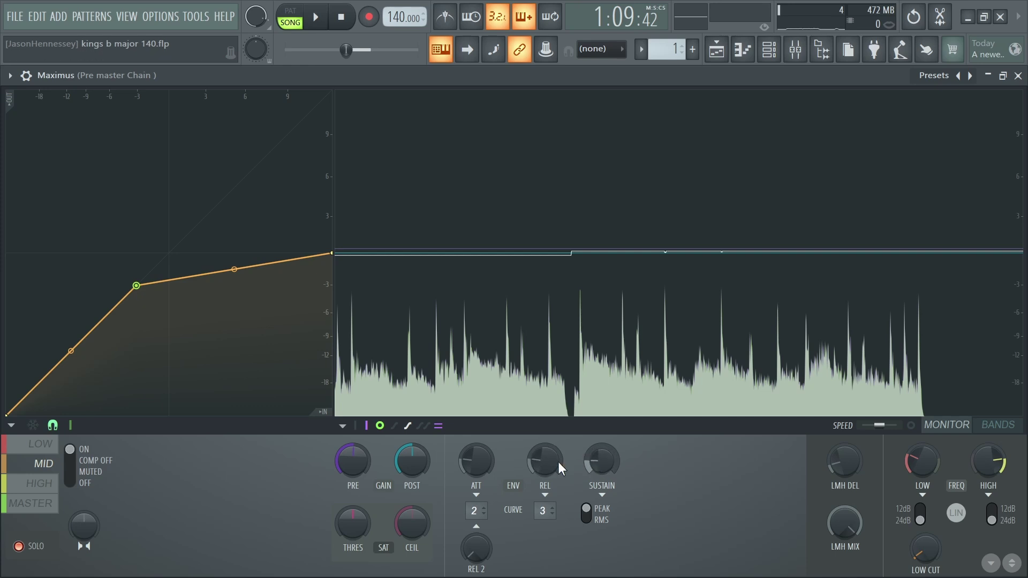
Step: Raise the MID band's pre gain slightly further while the loop plays, and stop playback
key(space)
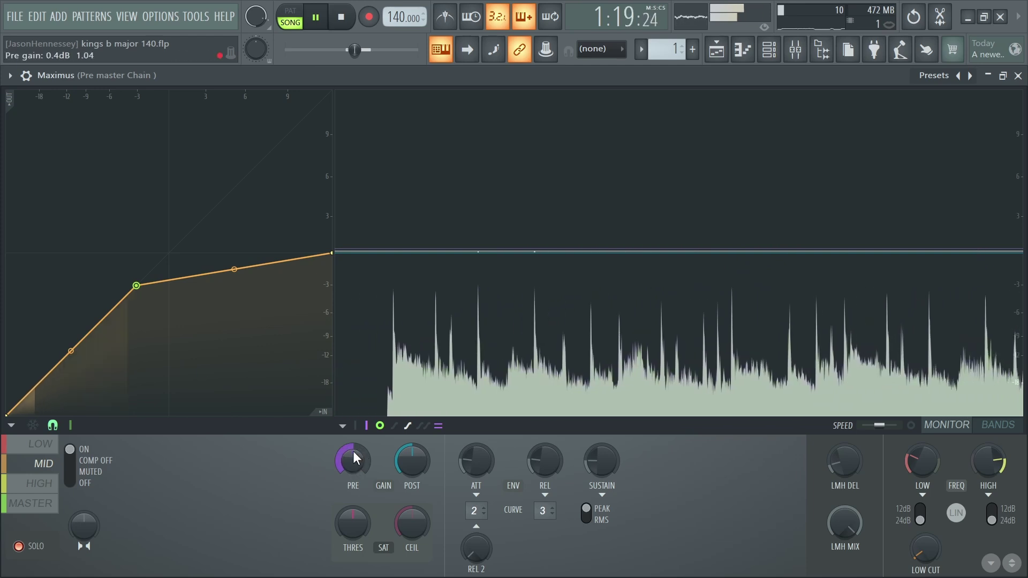
scroll(353, 455, up, 3)
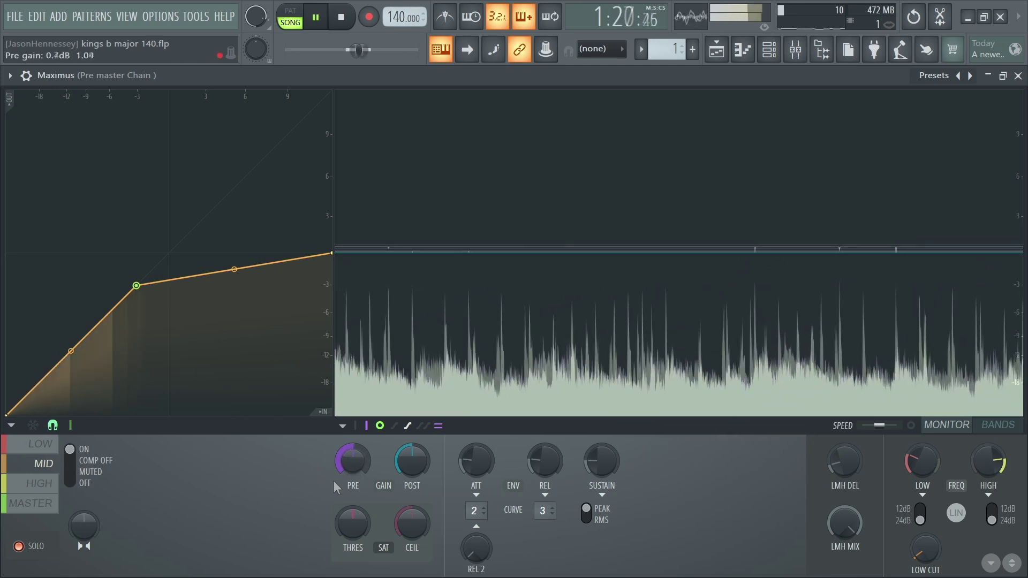
key(space)
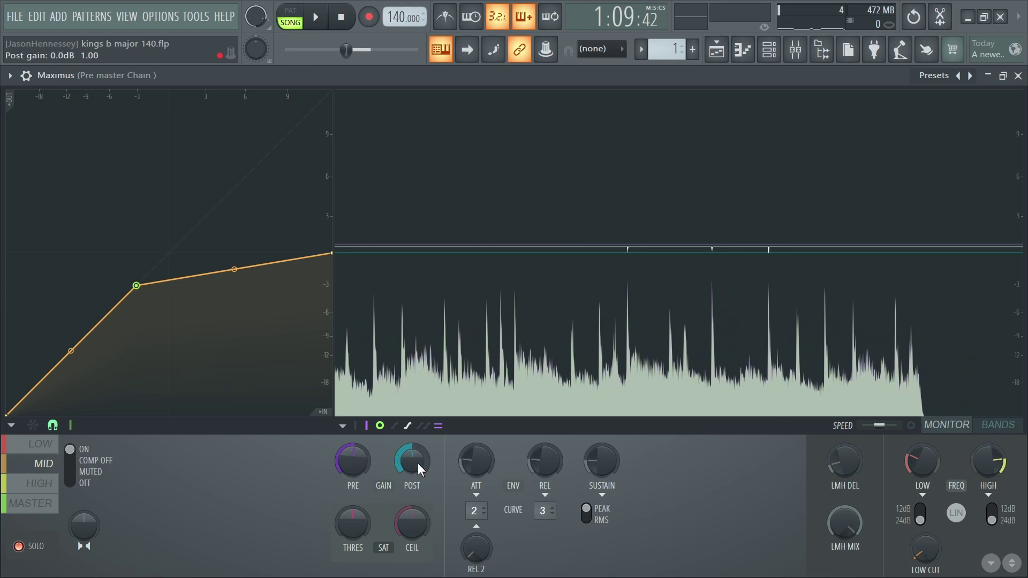
Step: Lower the MID band's post gain below 0 dB, and compare the soloed LOW and MID bands during playback
drag(411, 459, 411, 469)
key(space)
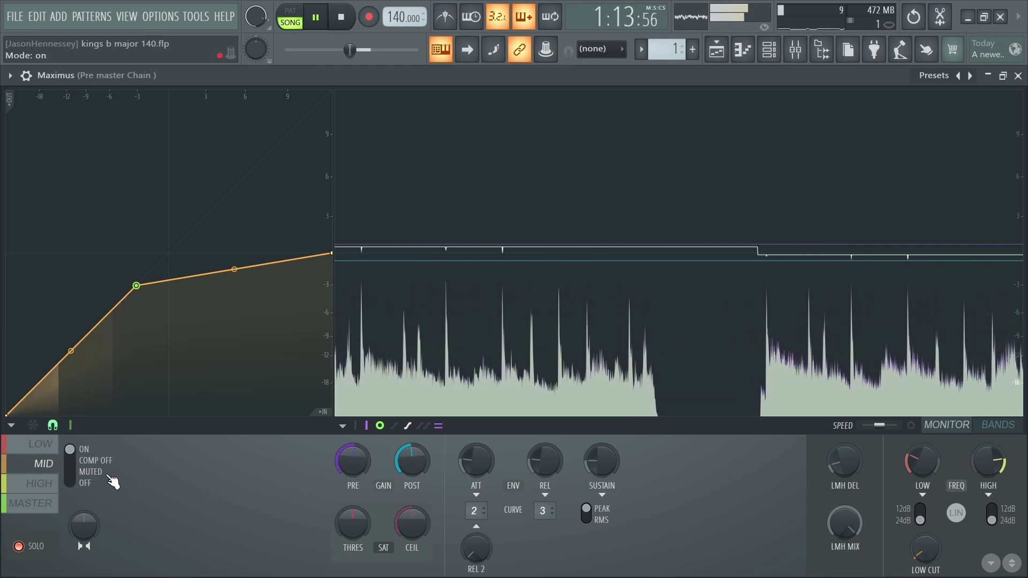
click(44, 451)
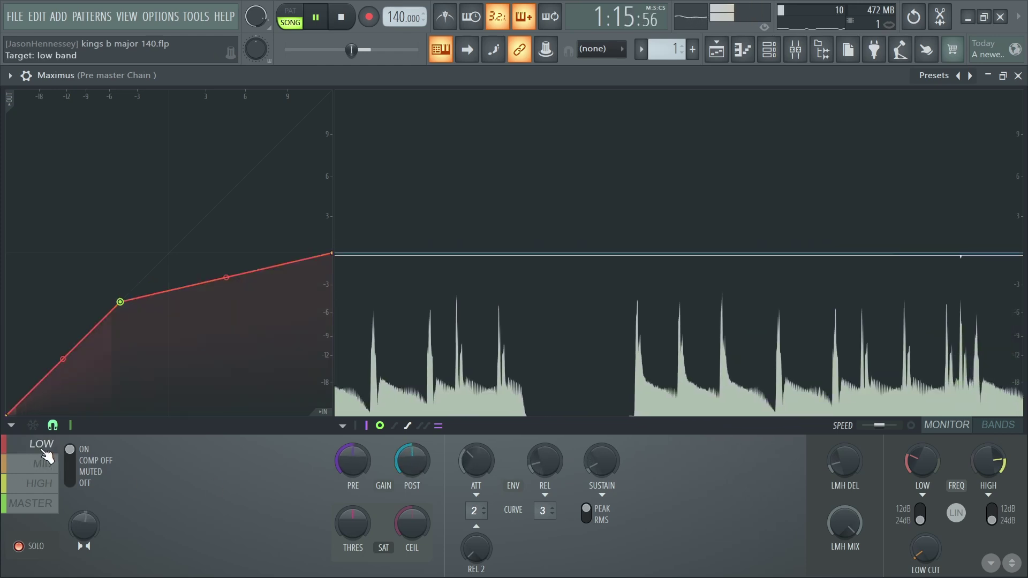
click(45, 465)
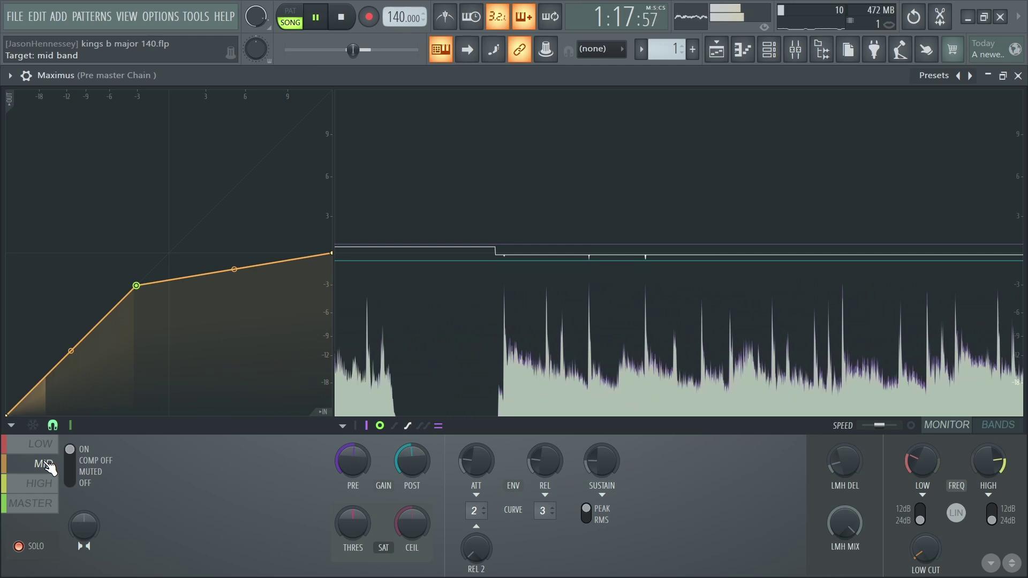
Step: Set the LOW band's soft saturation threshold to 100% and ceiling to -7.2 dB, and audition the result
click(44, 456)
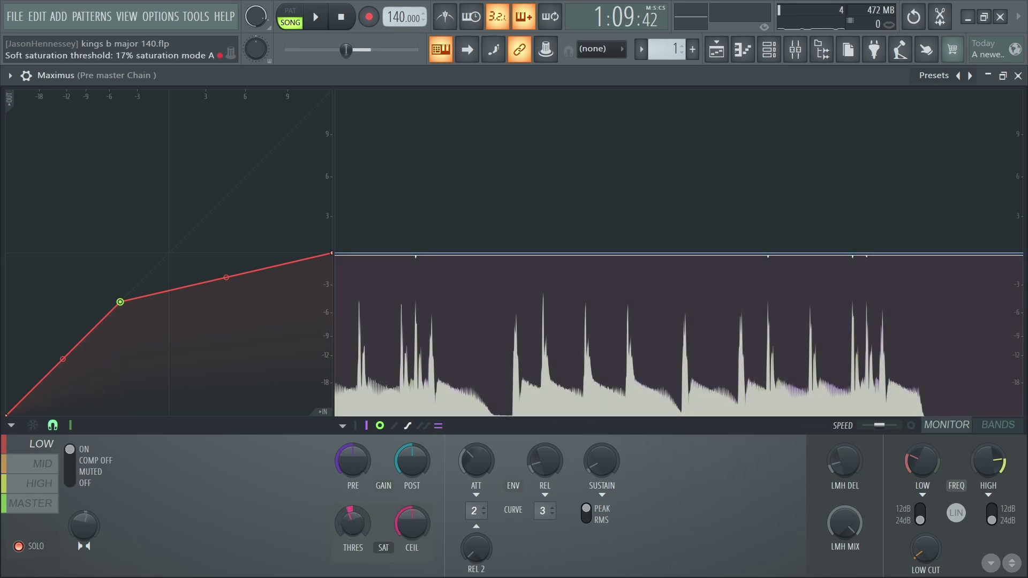
drag(352, 524, 353, 471)
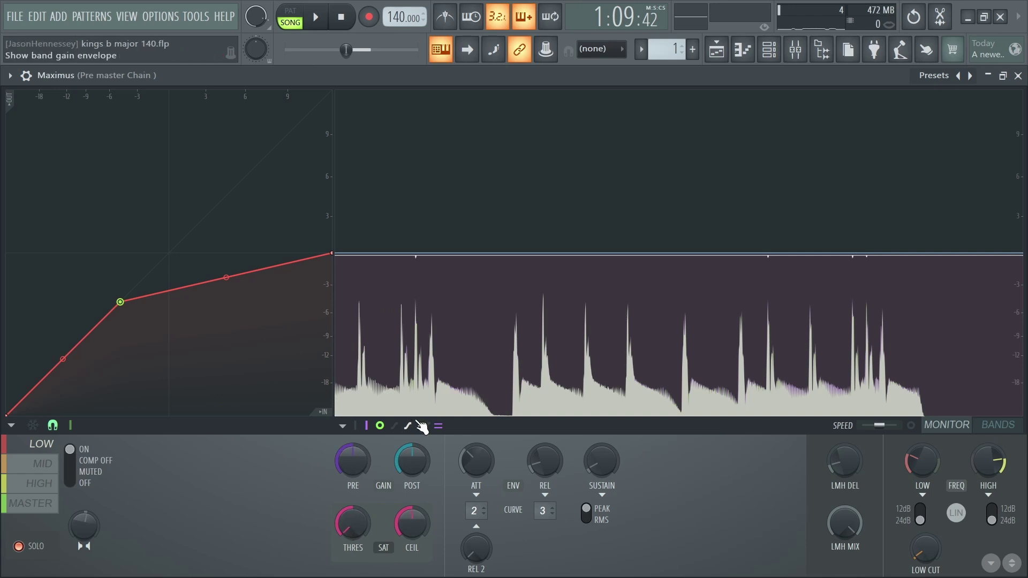
drag(417, 527, 417, 548)
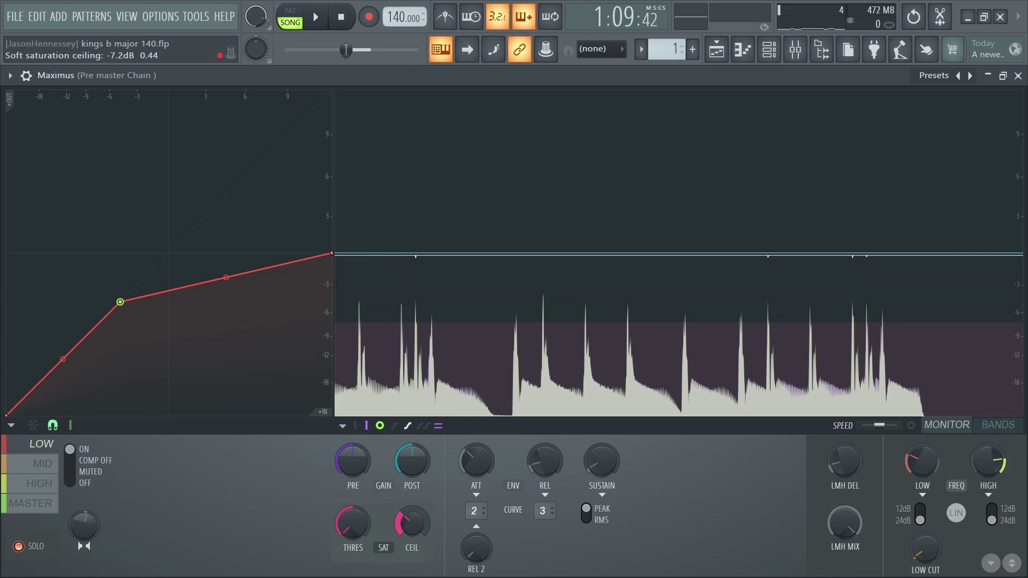
key(space)
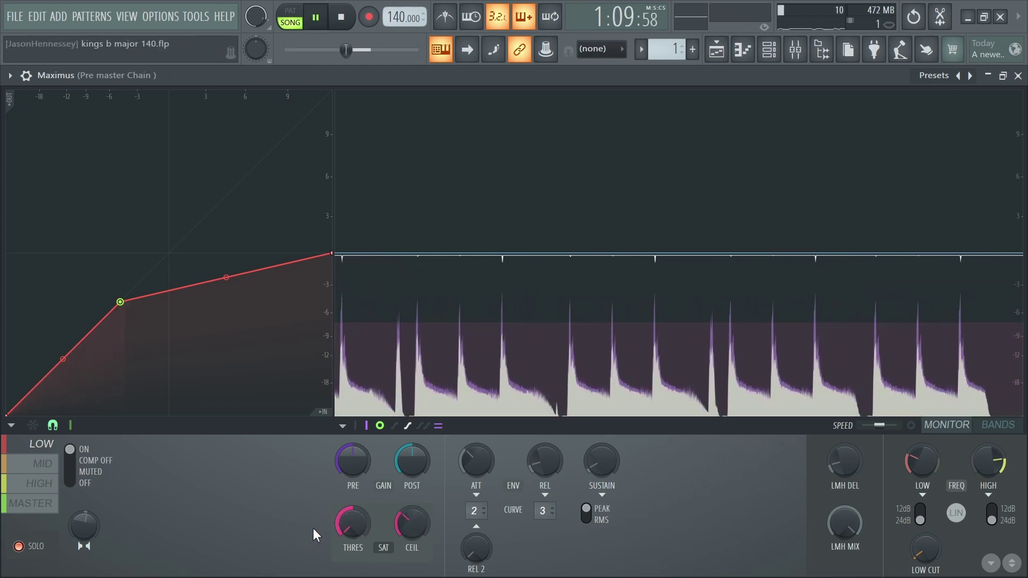
key(space)
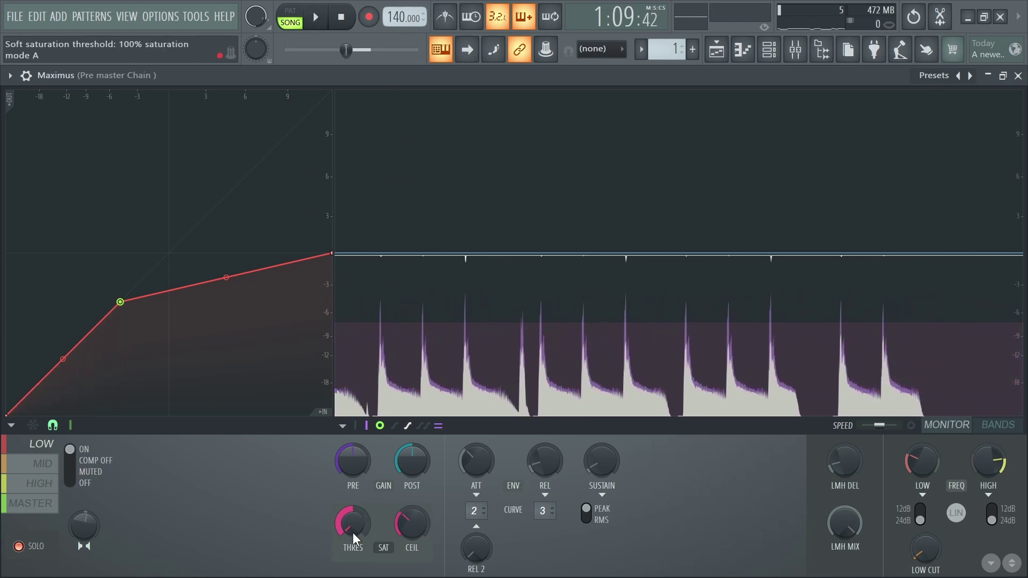
Step: Reduce the LOW band's soft saturation threshold and raise its ceiling during playback, and listen to the MID band for comparison
drag(352, 530, 353, 571)
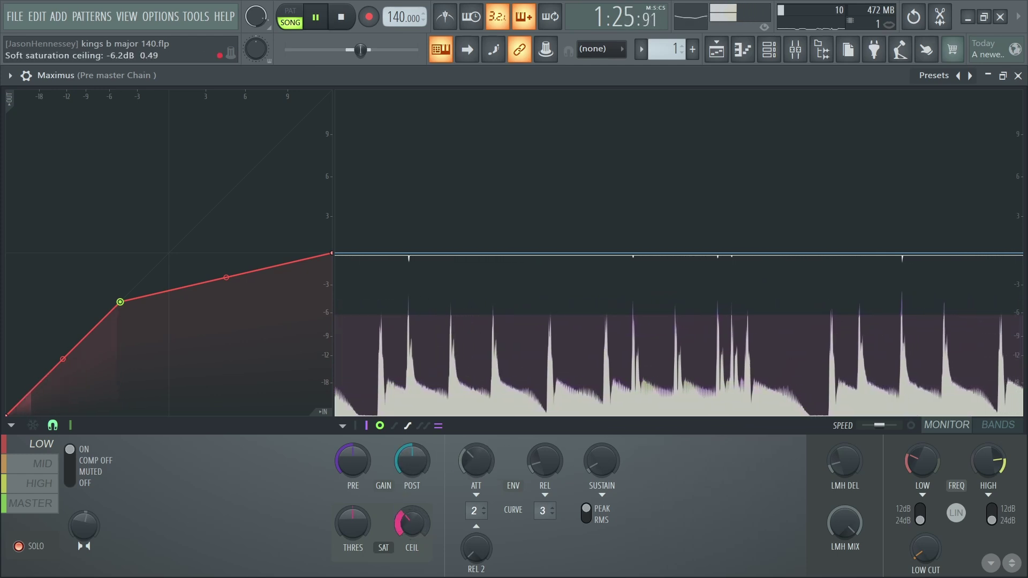
drag(399, 519, 398, 509)
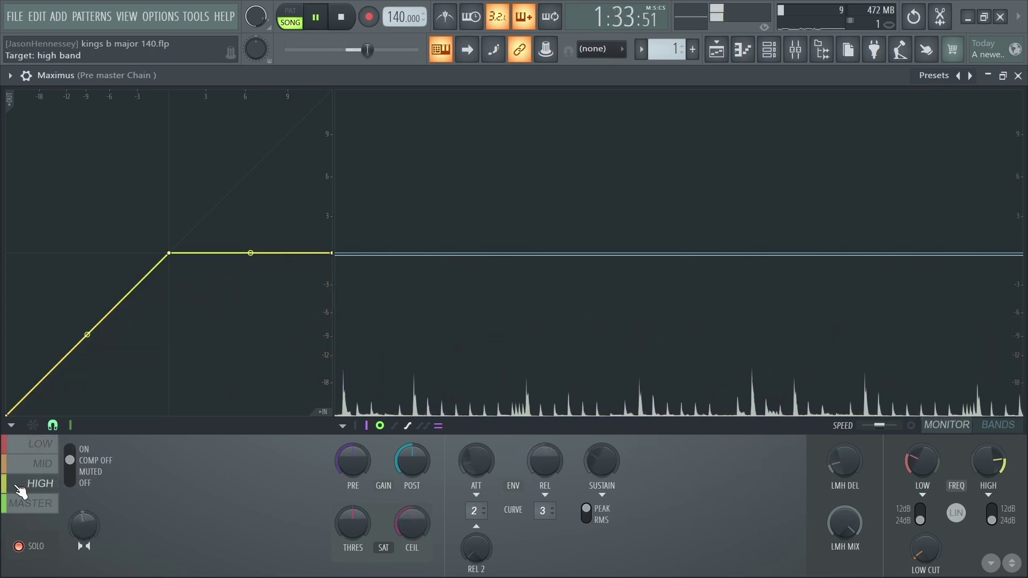
click(43, 464)
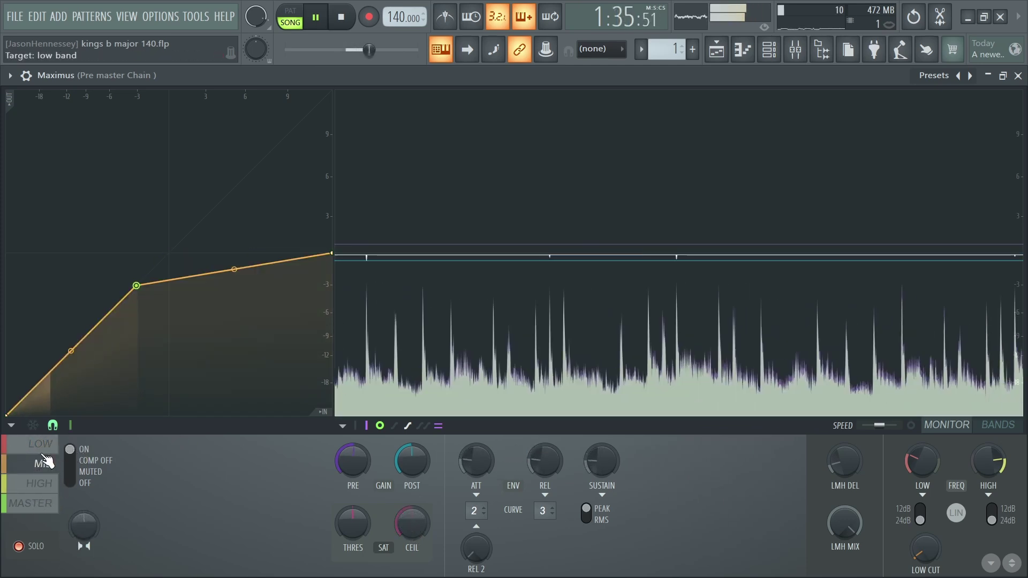
Step: Lower the HIGH band's compression knee to about -14 dB output and shift its input threshold down to match
click(43, 484)
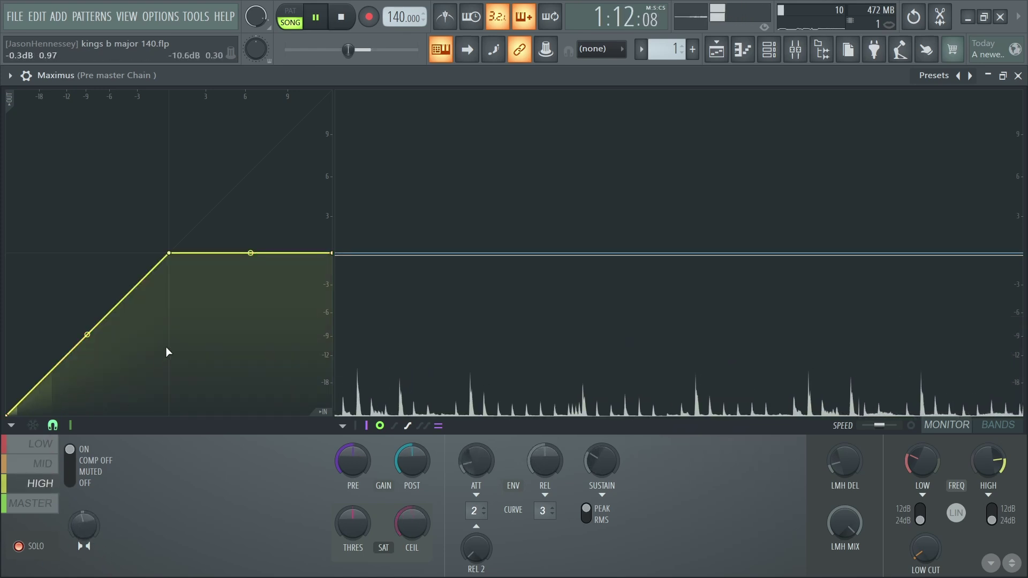
drag(169, 253, 172, 371)
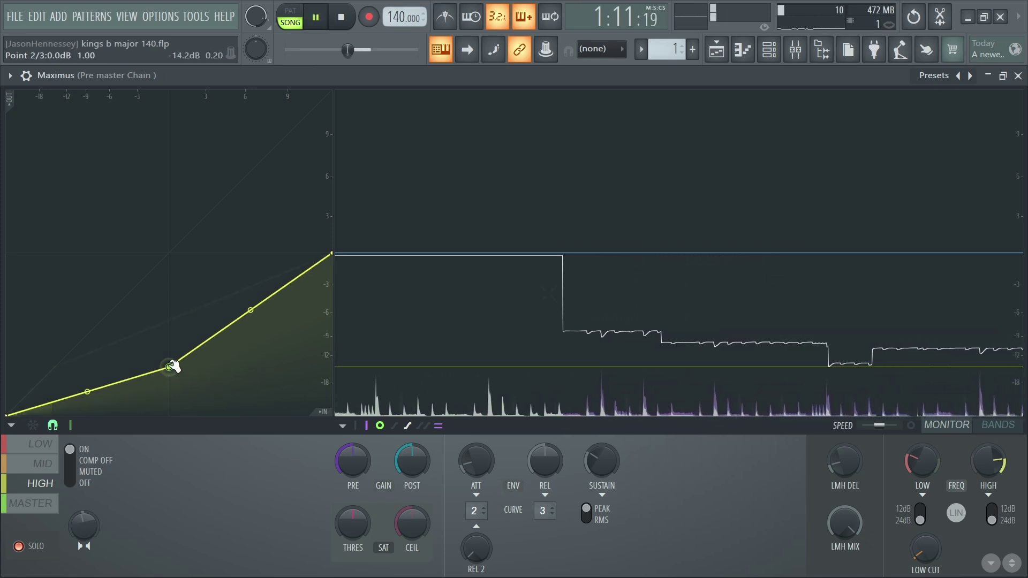
drag(173, 370, 75, 367)
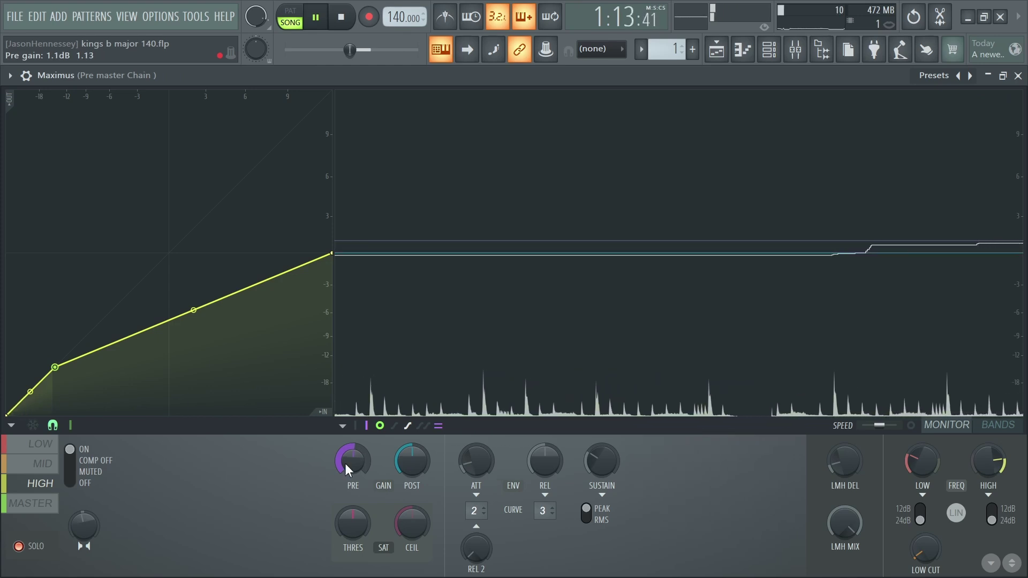
Step: Raise the HIGH band's pre gain above 1.1 dB while listening, stop playback, and lower its post gain below 0 dB
mouse_move(345, 464)
mouse_down()
mouse_move(345, 454)
mouse_move(341, 464)
mouse_up()
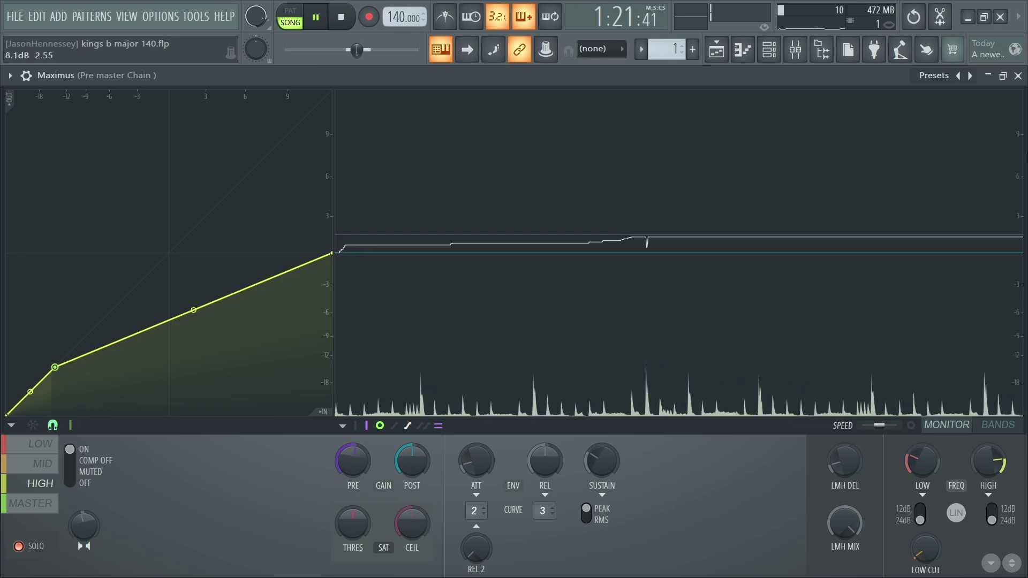
key(space)
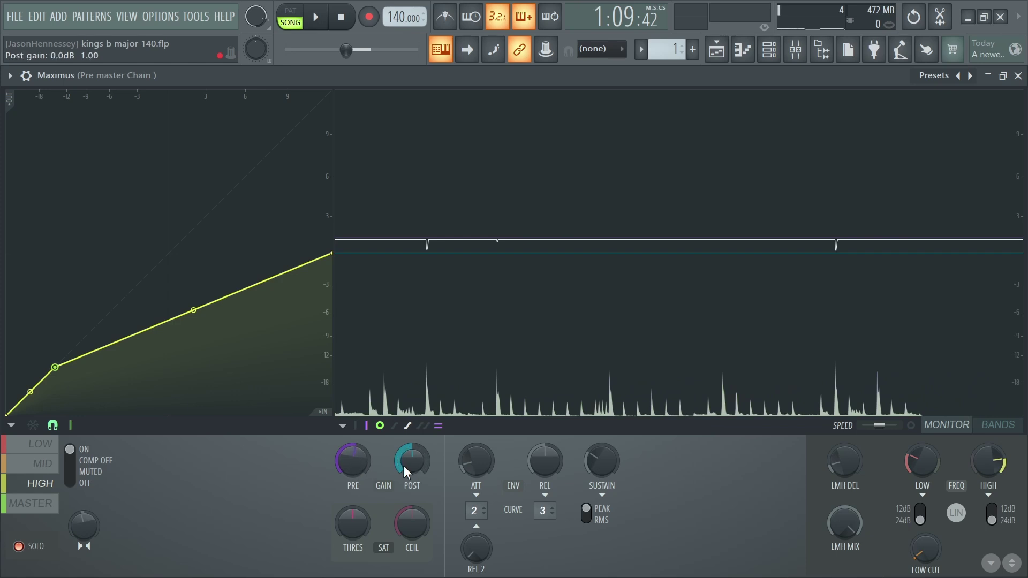
drag(403, 463, 403, 481)
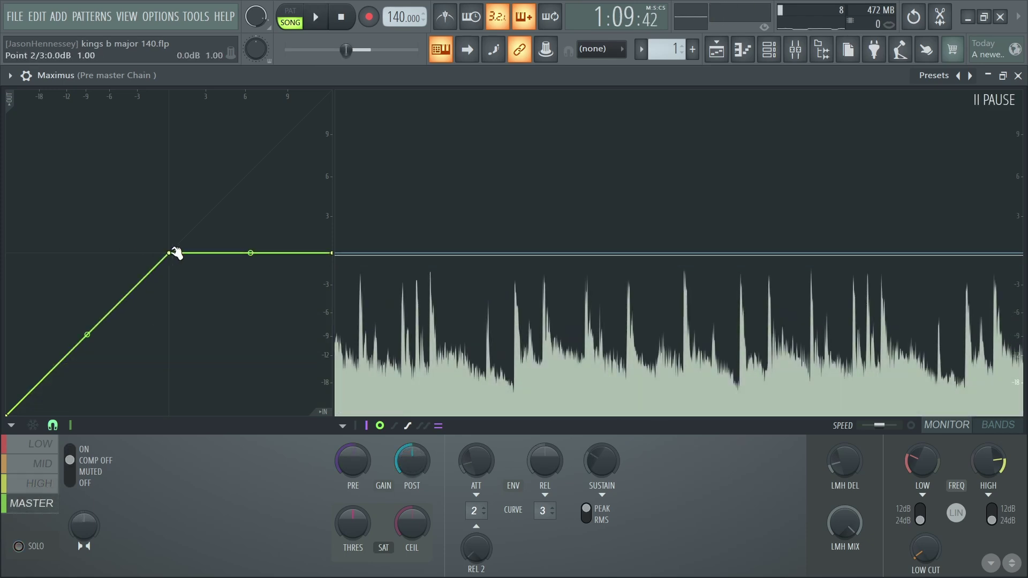
Step: Set the MASTER band's compression knee to -1.5 dB input and output, and its pre gain to 0.4 dB
drag(170, 260, 170, 273)
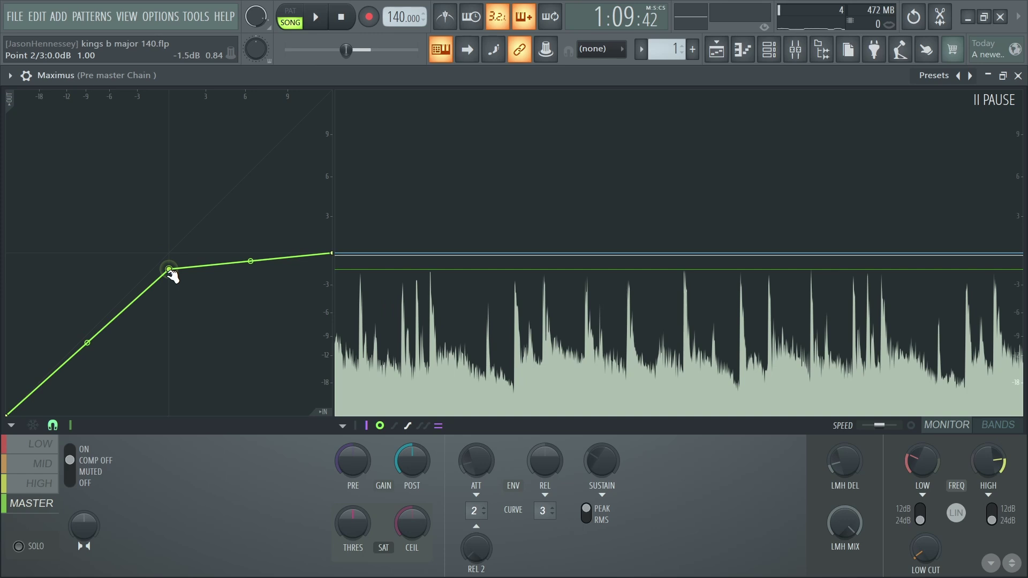
drag(171, 274, 161, 272)
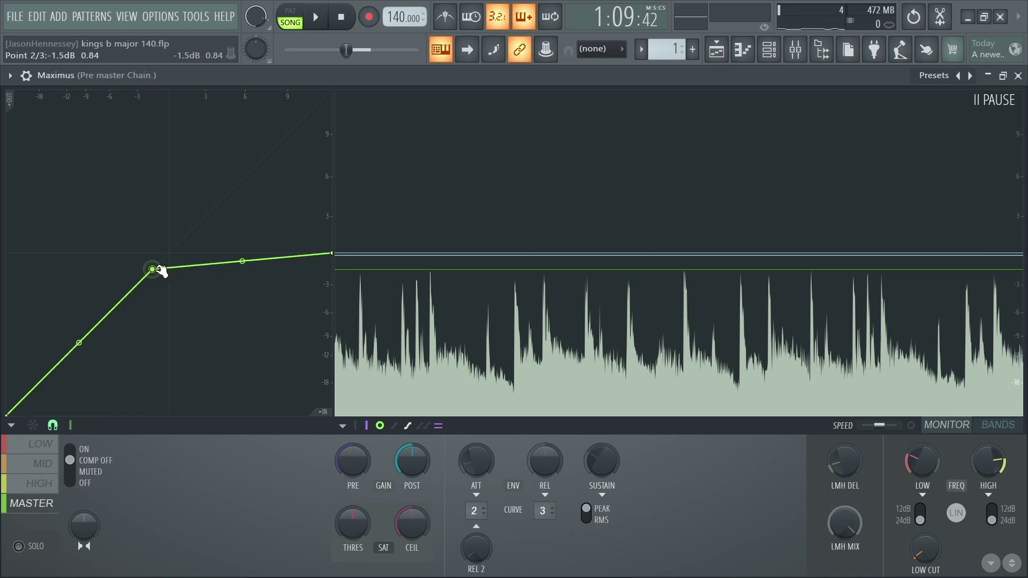
click(42, 483)
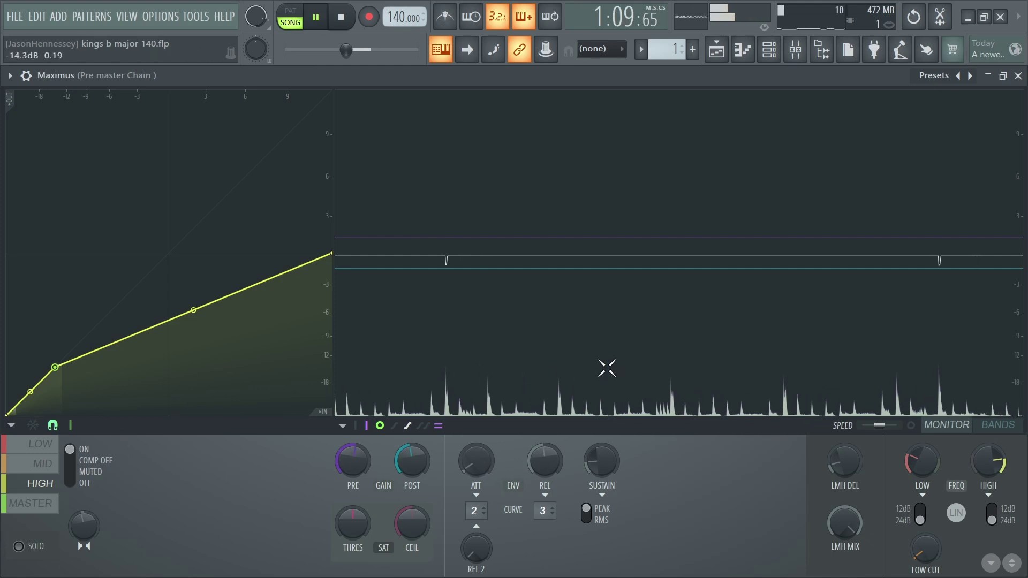
click(26, 503)
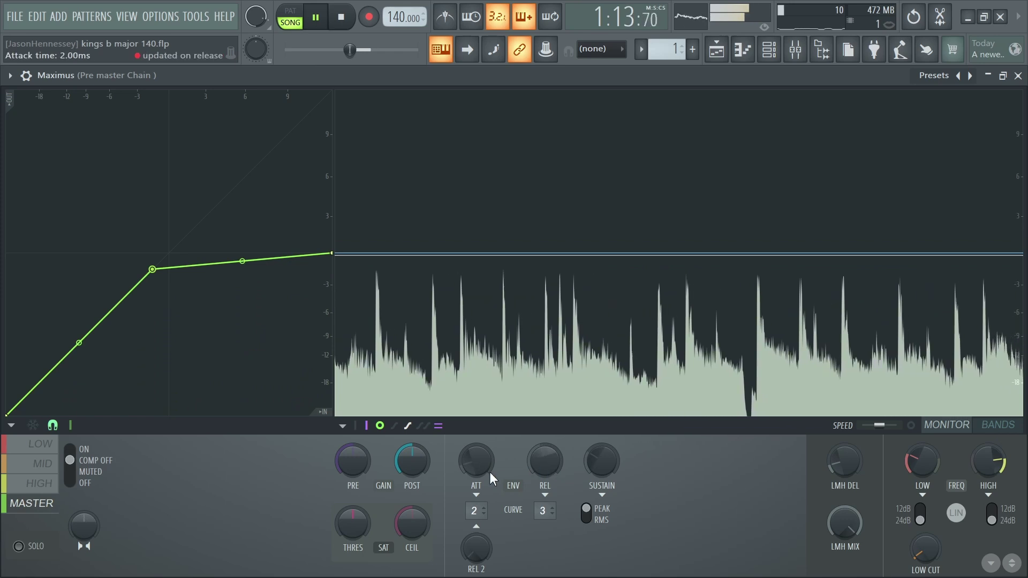
click(152, 269)
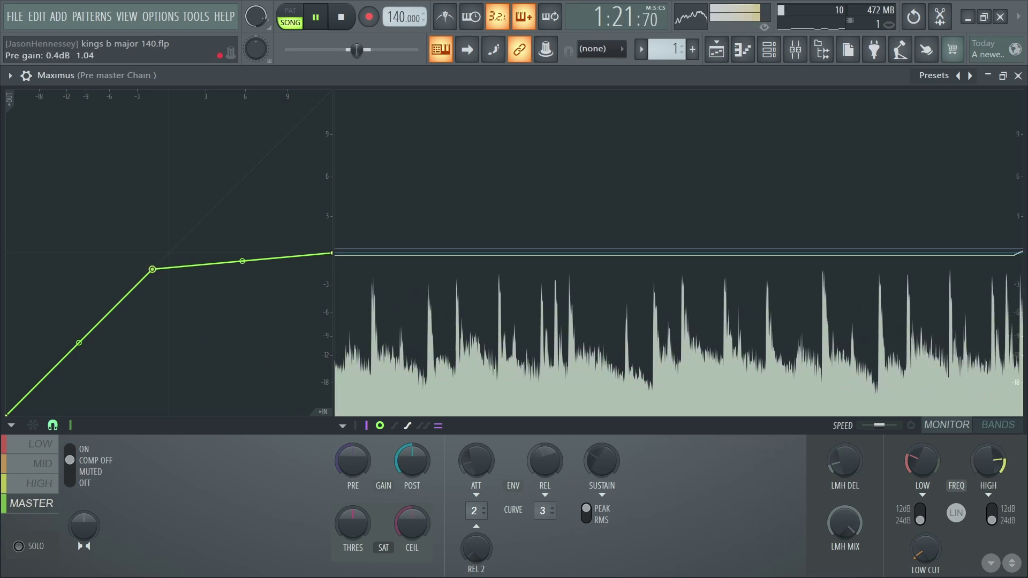
drag(353, 462, 353, 503)
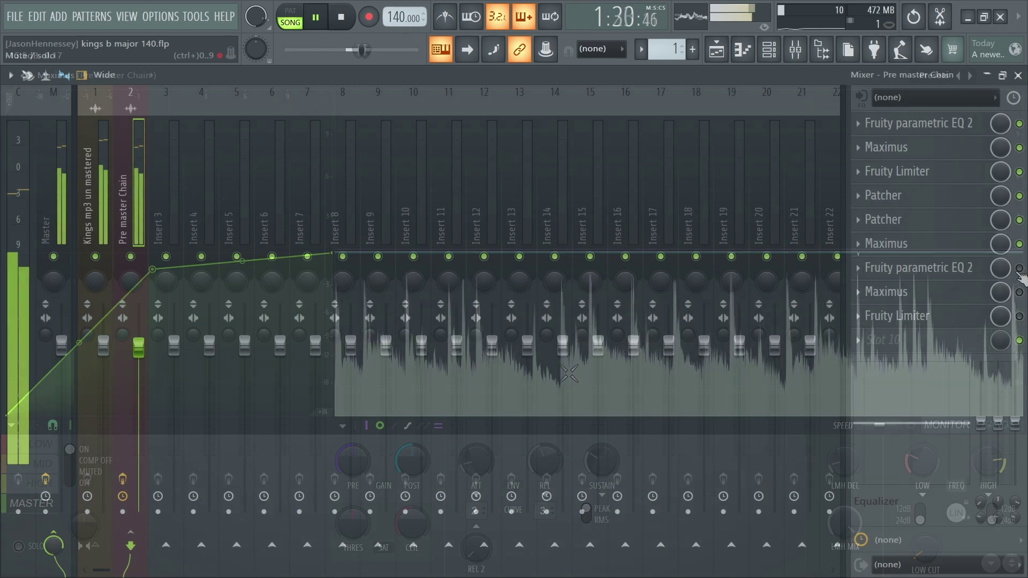
Step: Enable the second Fruity parametric EQ 2 in the Pre master Chain and review its band levels during playback
click(918, 268)
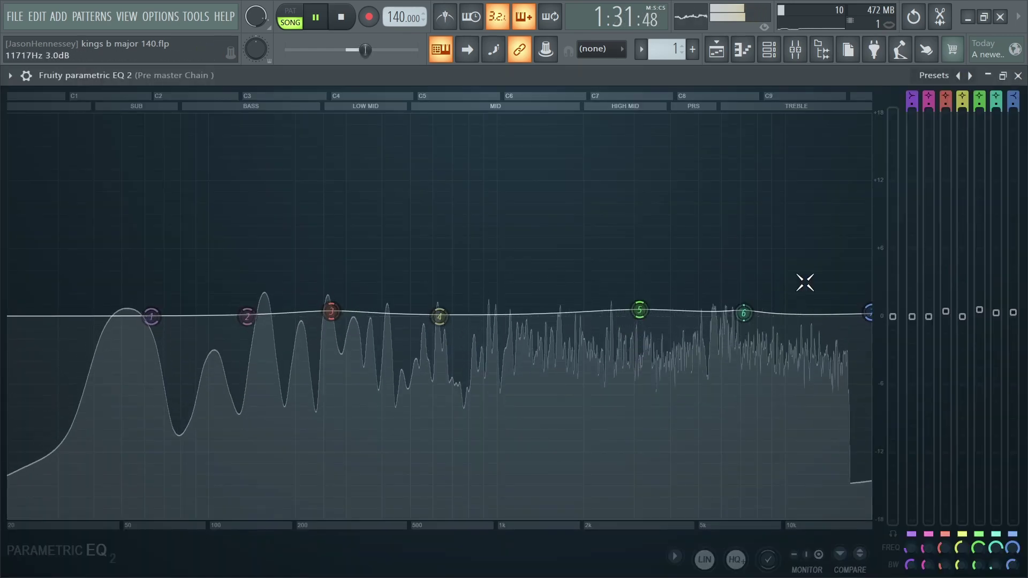
drag(945, 311, 1013, 317)
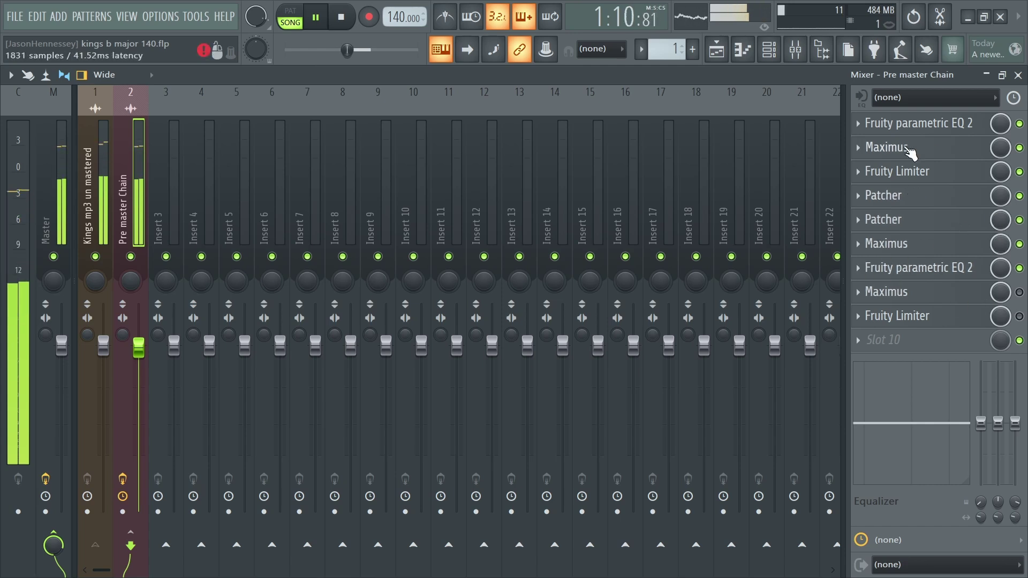
Step: Compare the master band settings of the first and second Maximus in the Pre master Chain
click(910, 151)
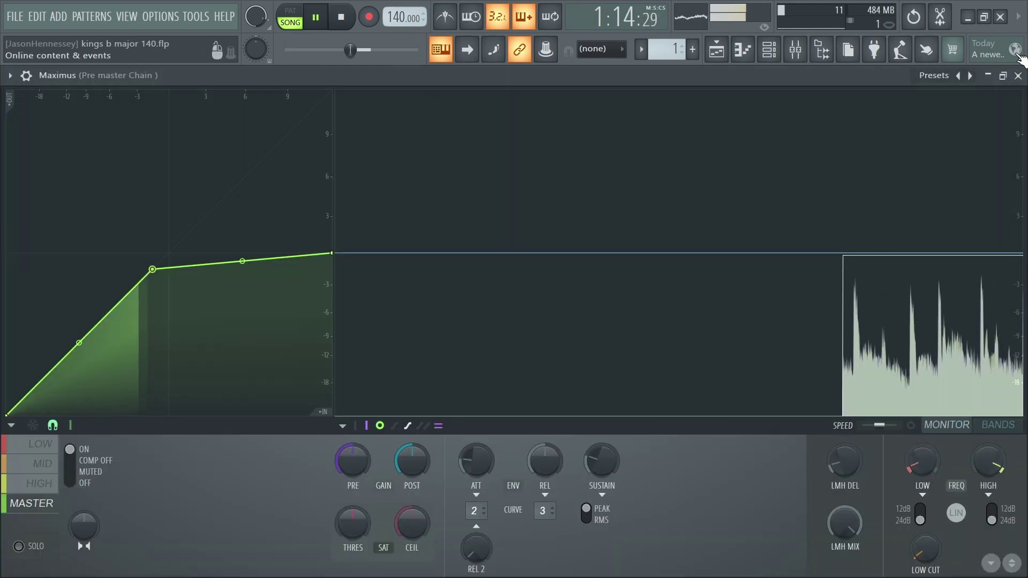
click(1018, 76)
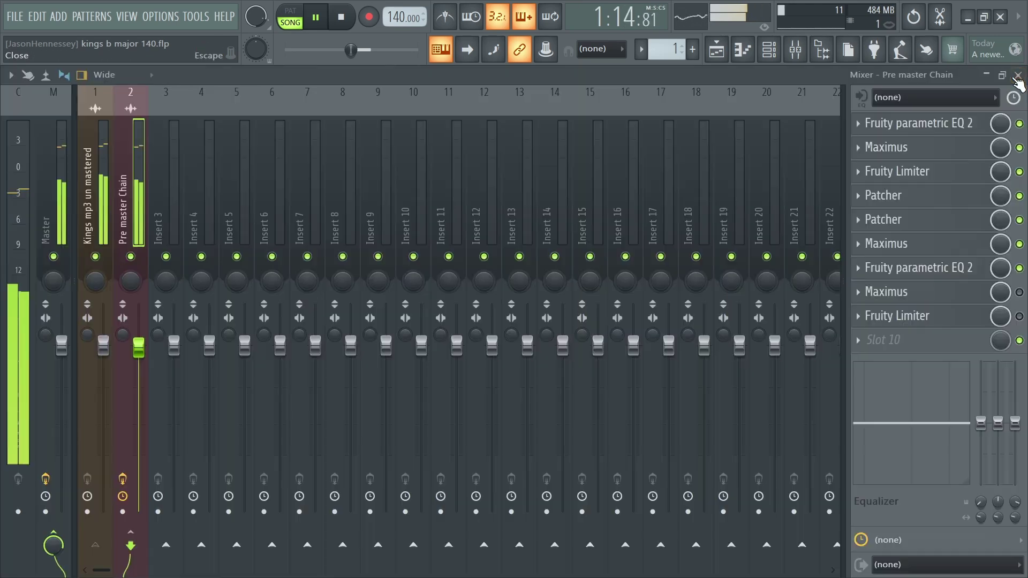
click(903, 246)
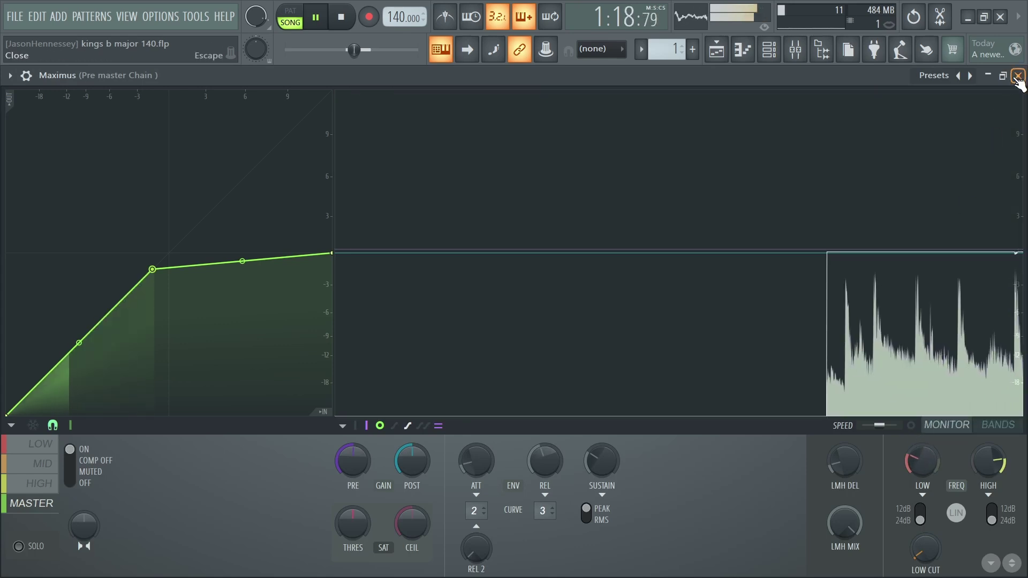
click(1017, 75)
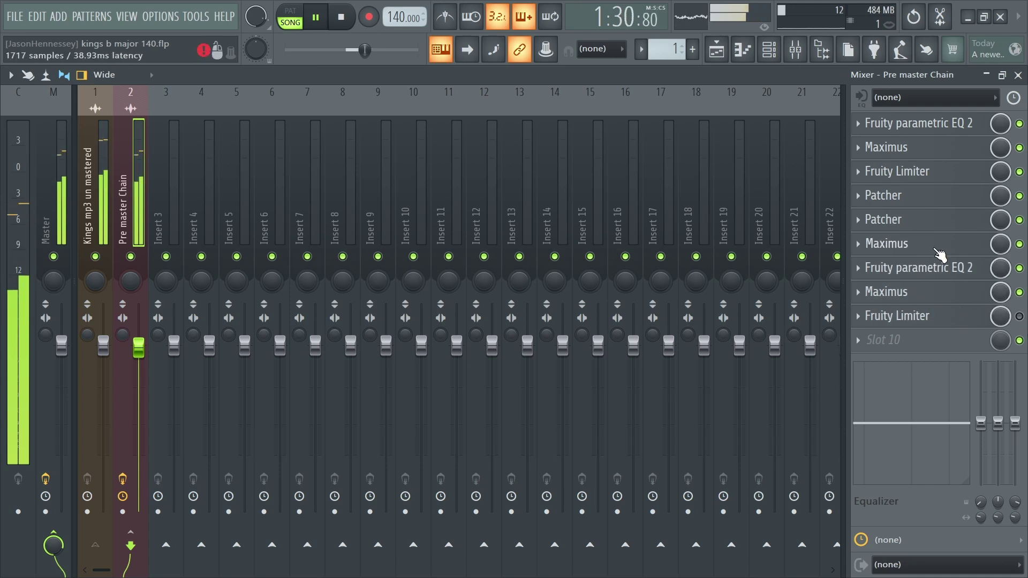
Step: Open the third Maximus at full size and check the stereo separation of its LOW and HIGH bands
click(910, 293)
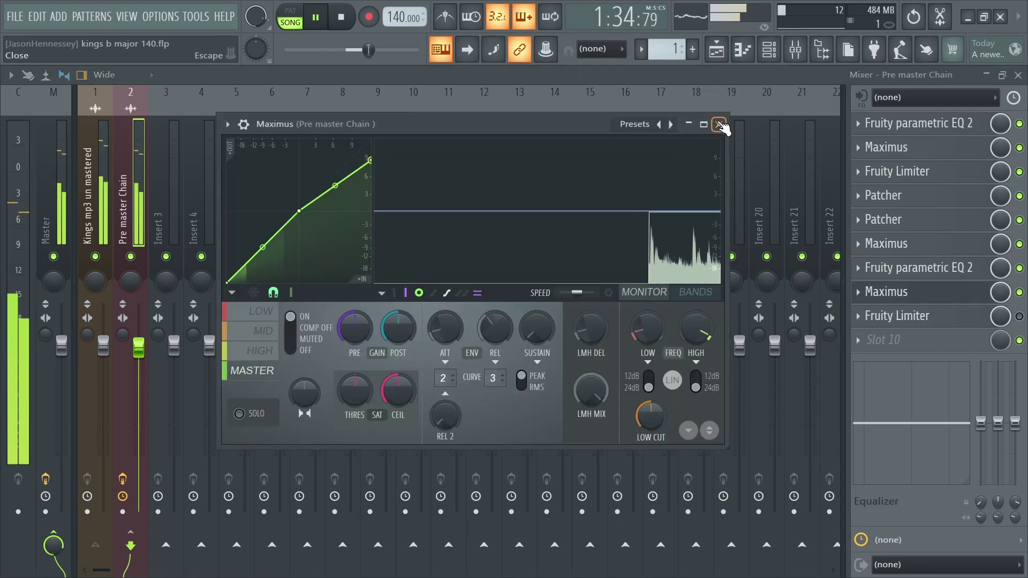
click(704, 124)
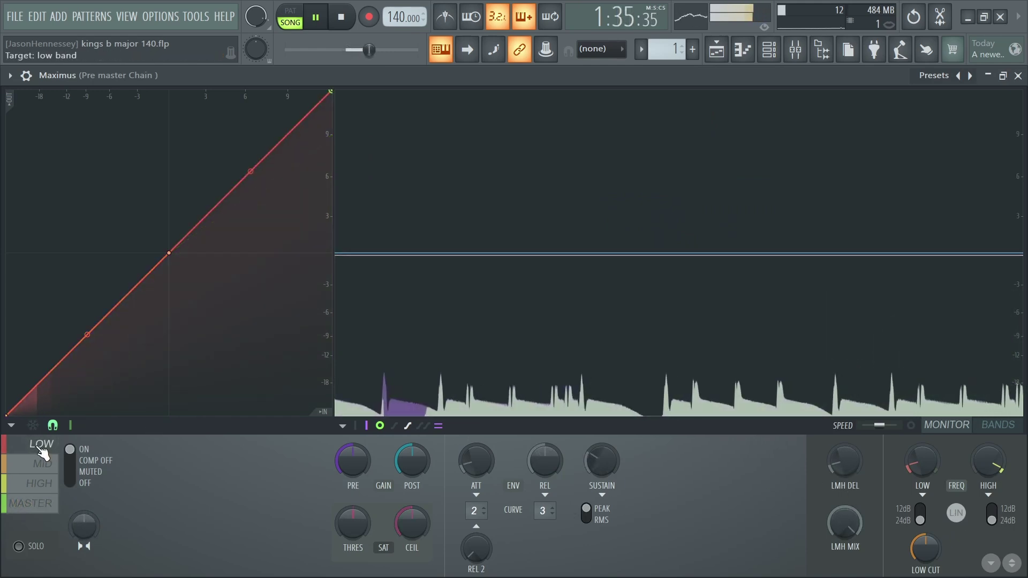
drag(80, 524, 80, 533)
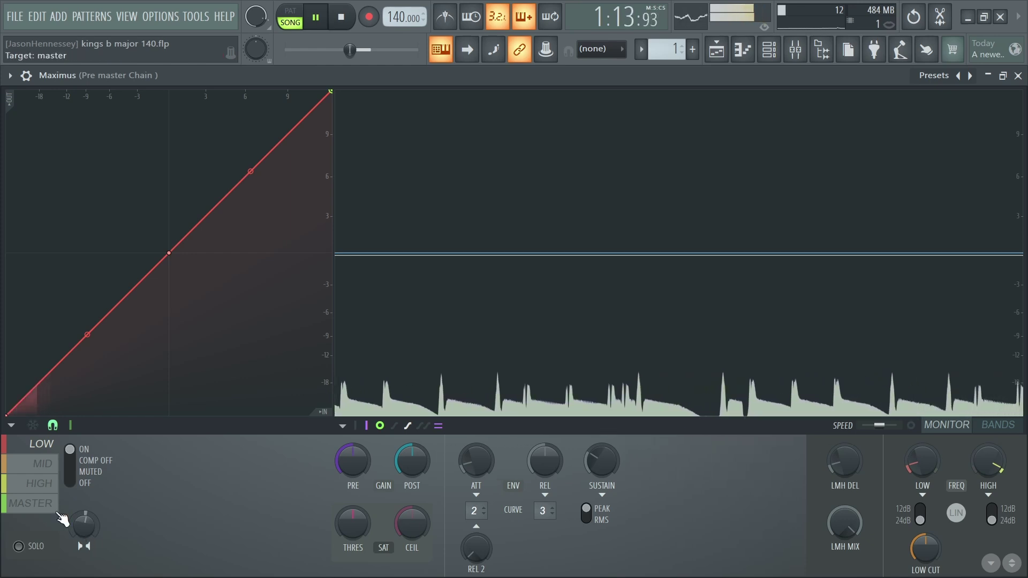
click(43, 484)
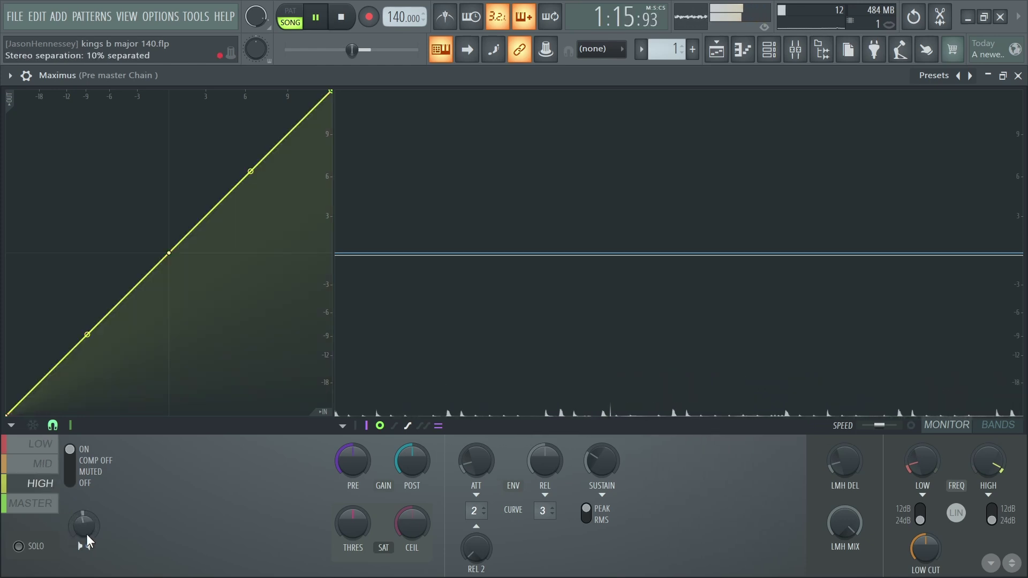
Step: Display the third Maximus's frequency bands and raise the low band frequency to slightly above 500 Hz with the MID band soloed
click(1000, 430)
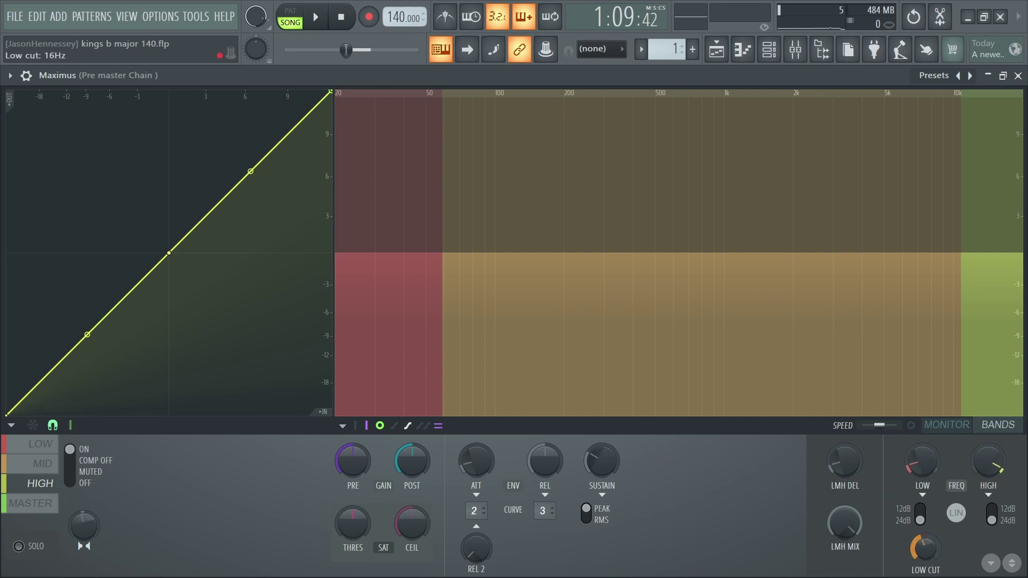
drag(922, 469, 922, 462)
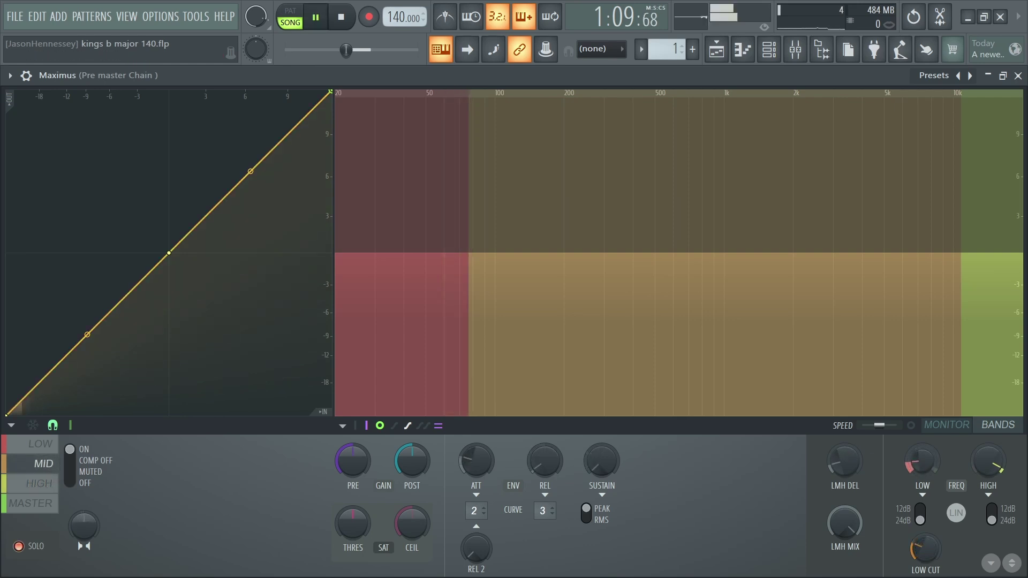
drag(922, 461, 922, 429)
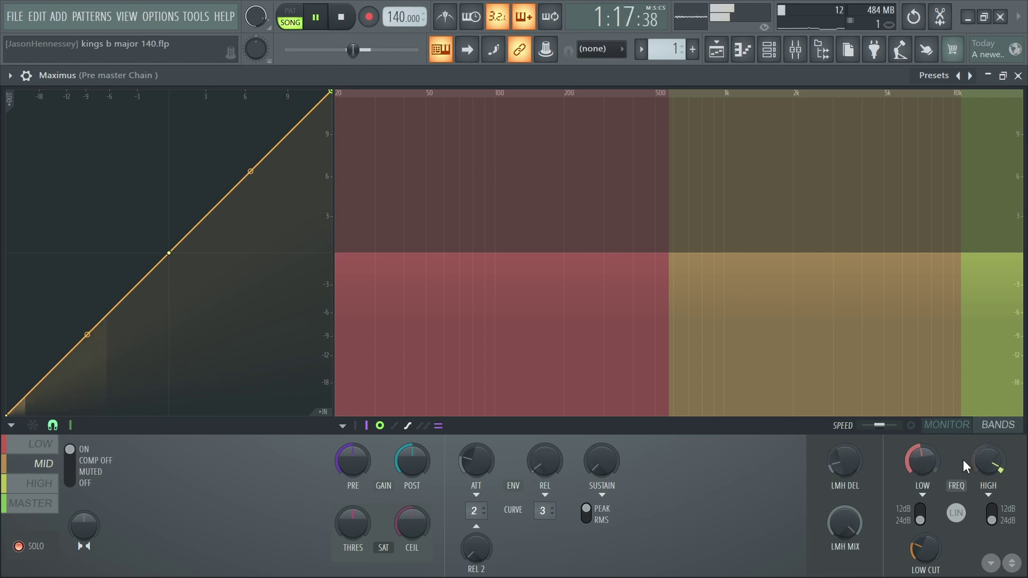
mouse_move(921, 465)
mouse_down()
mouse_move(921, 456)
mouse_move(920, 467)
mouse_up()
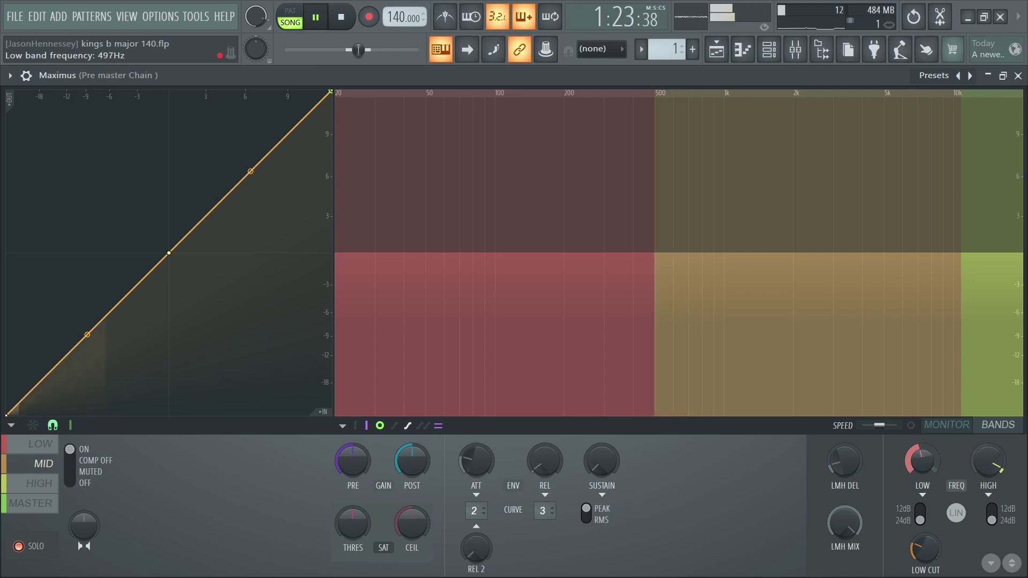
drag(920, 467, 920, 465)
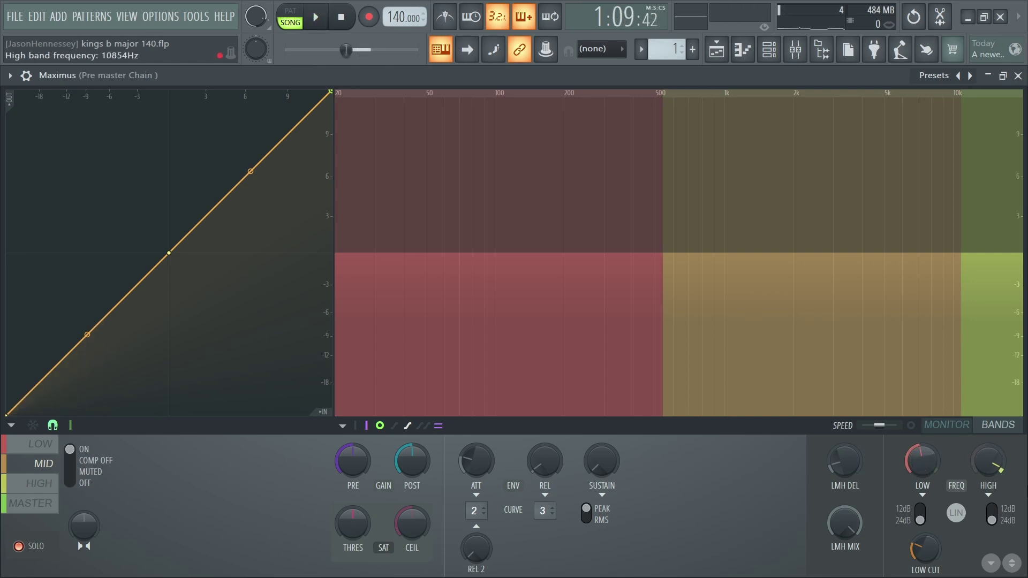
Step: Lower the high band frequency to about 3.3 kHz and raise the low band frequency to about 600 Hz, auditioning during playback
right_click(989, 462)
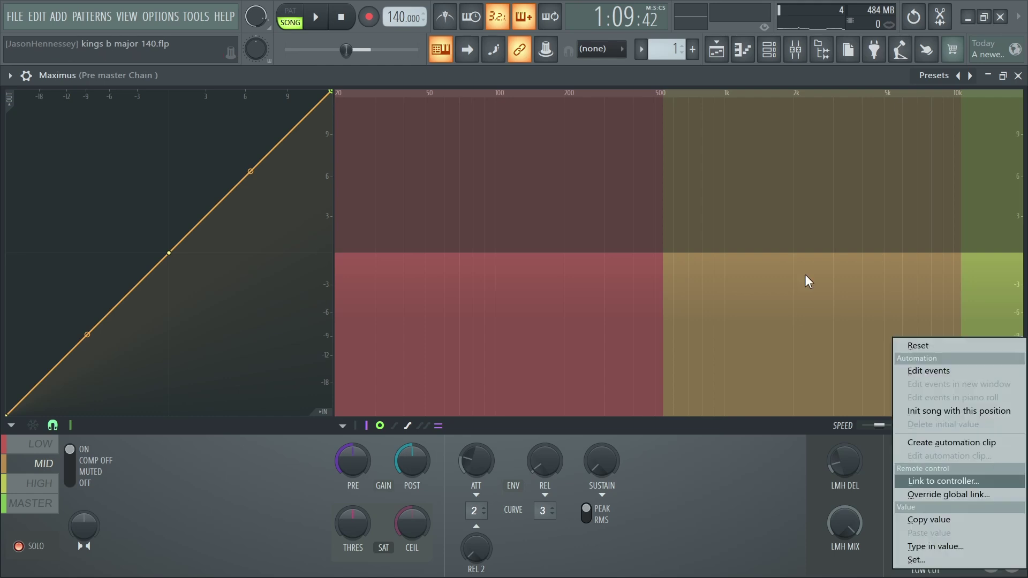
click(667, 534)
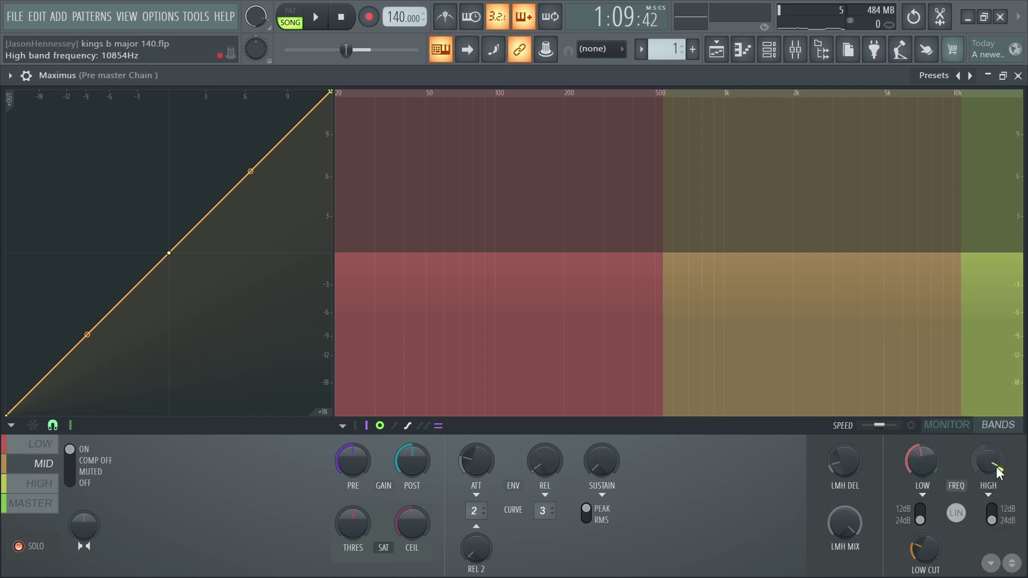
drag(988, 461, 988, 488)
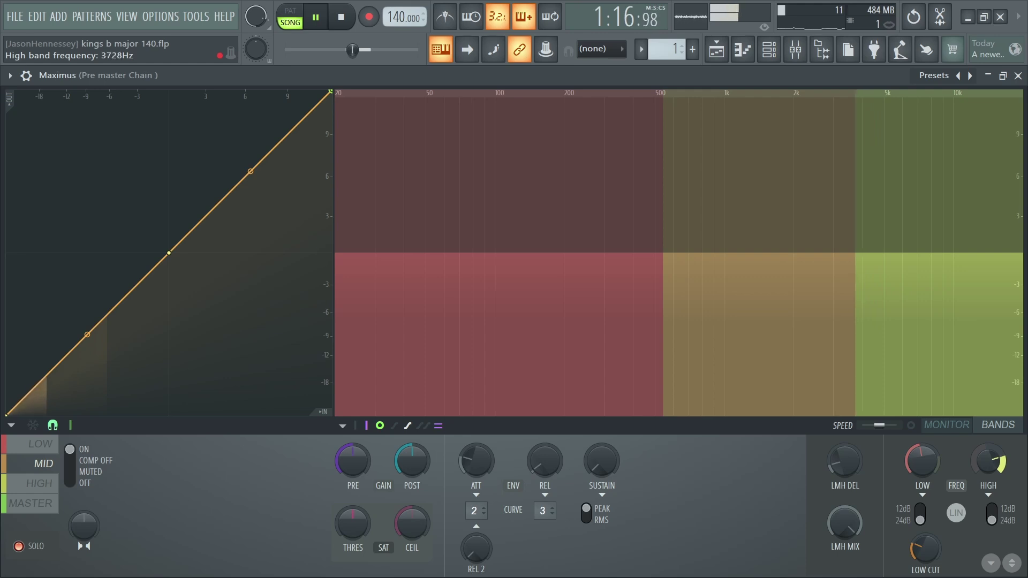
drag(989, 490, 988, 492)
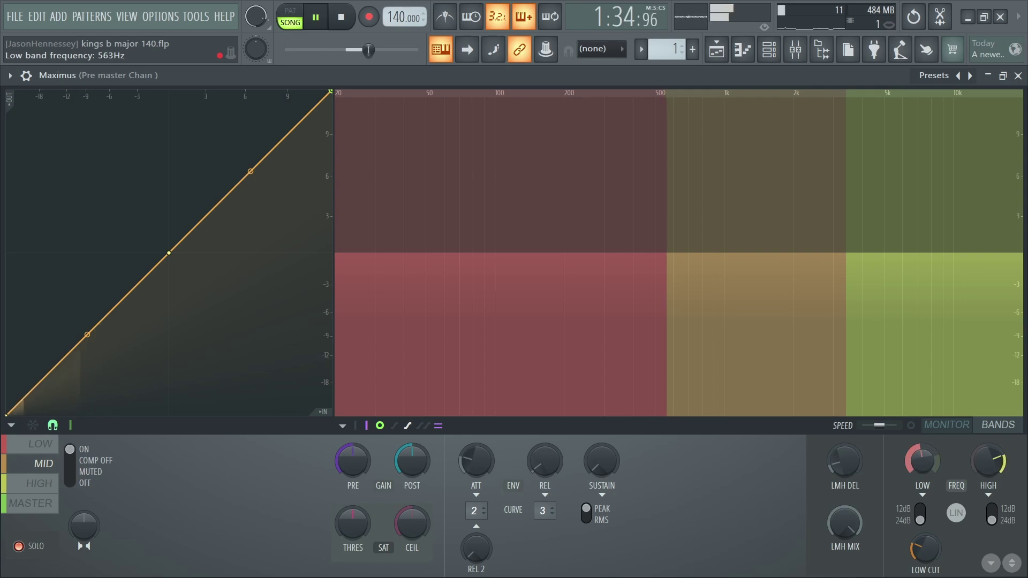
drag(922, 461, 922, 451)
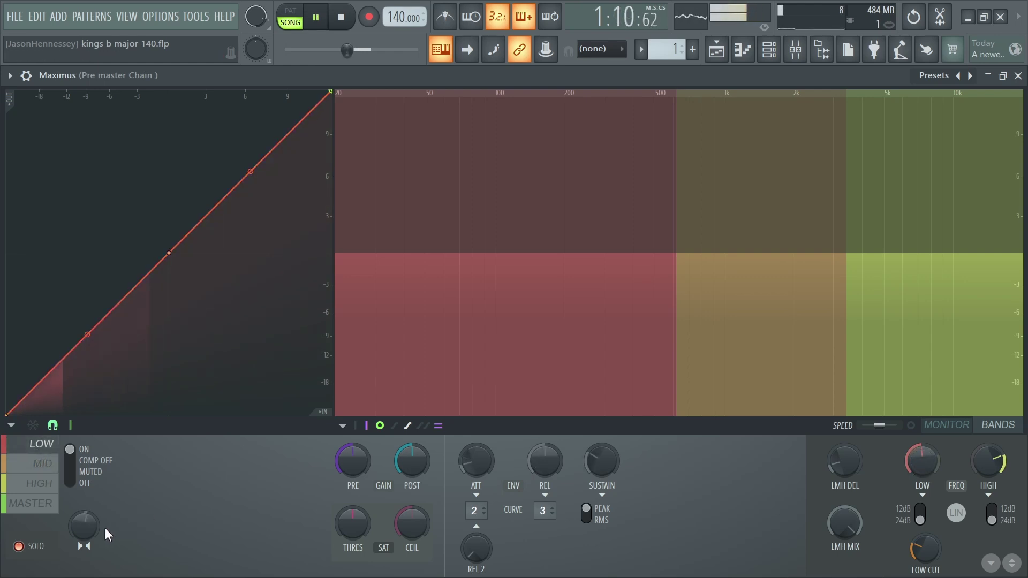
Step: Give the LOW band curve a compression knee at -3.0 dB, trim its pre gain to about -0.9 dB and raise its post gain
mouse_move(78, 523)
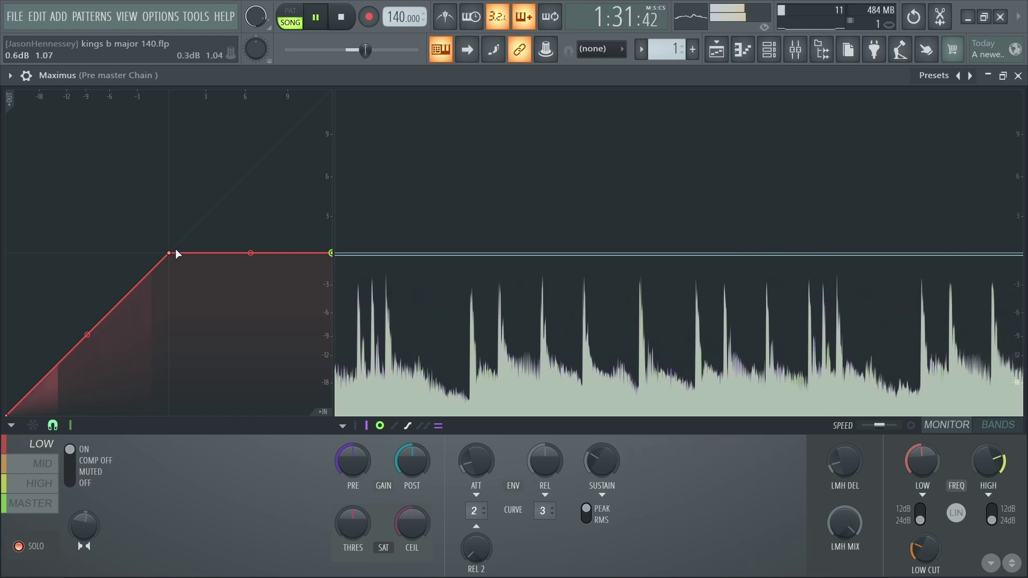
drag(169, 254, 142, 286)
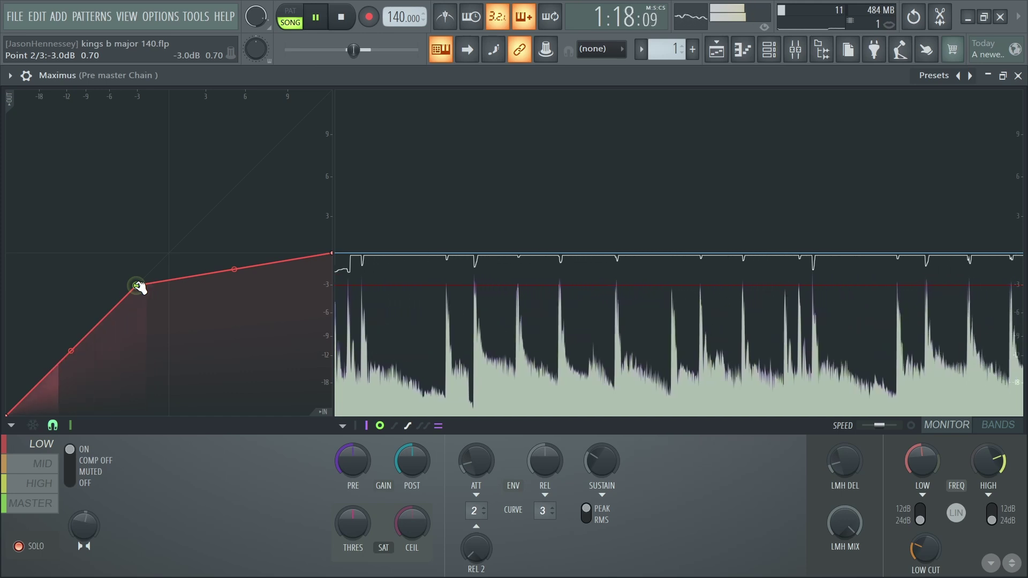
drag(345, 461, 345, 463)
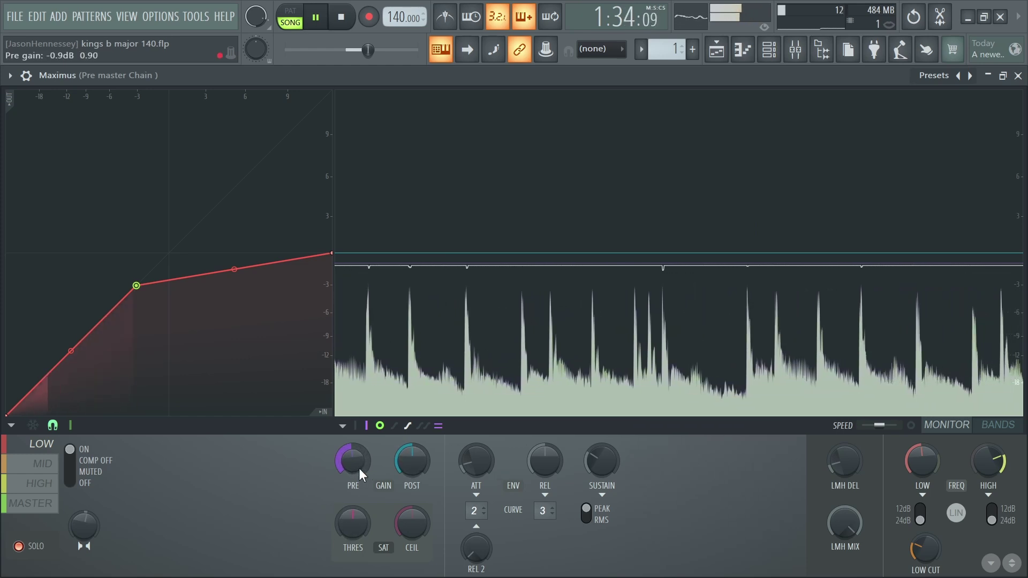
drag(411, 462, 411, 452)
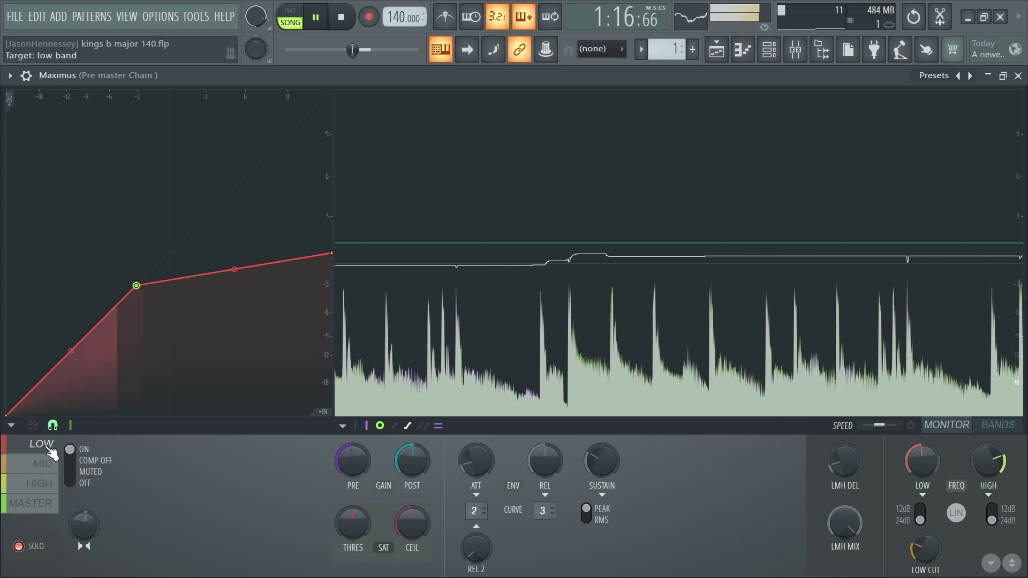
Step: Lengthen the LOW band's attack and shorten its release to about 5 ms
drag(476, 461, 476, 450)
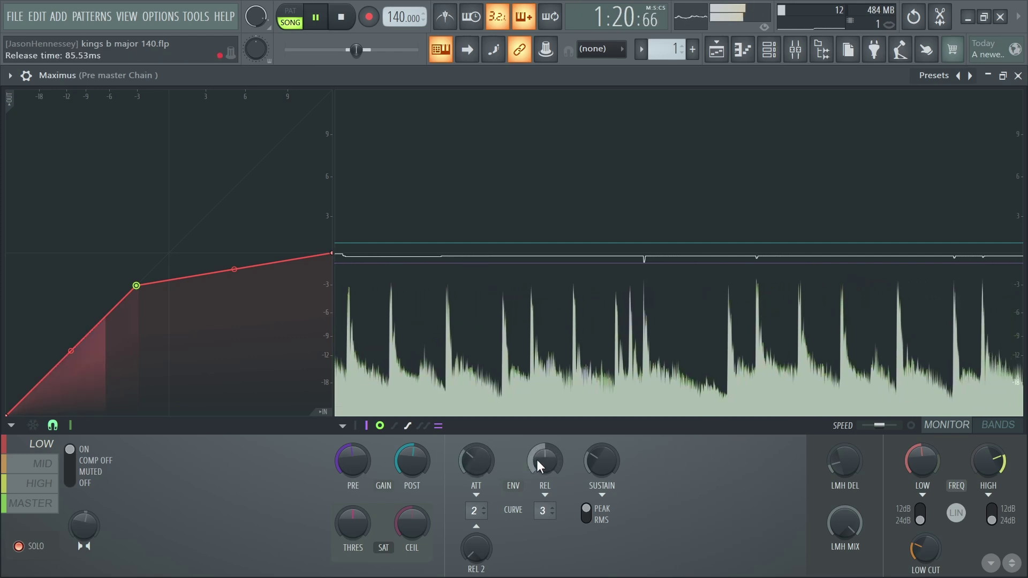
drag(537, 460, 537, 476)
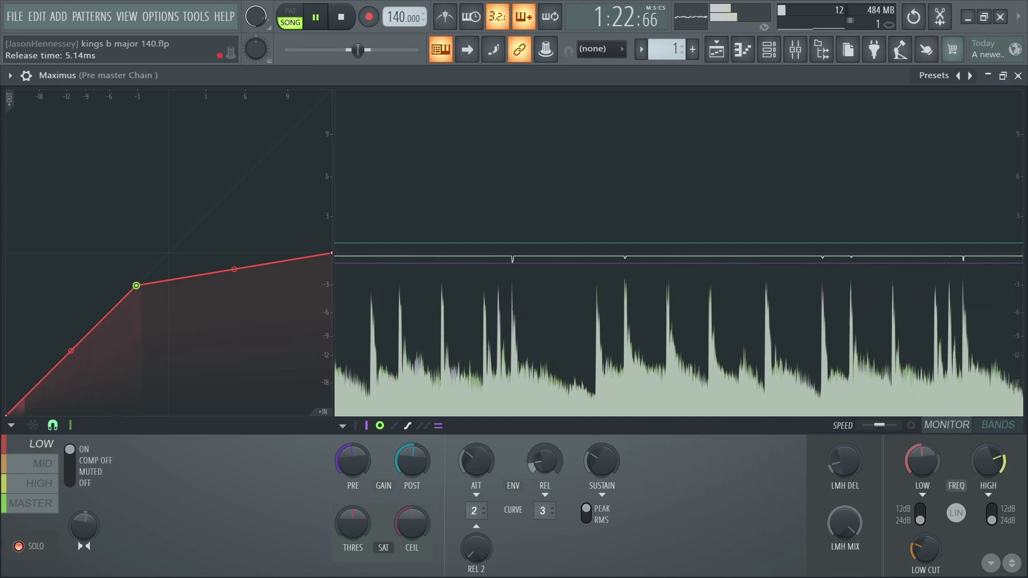
Step: Compress the MID band with a 0 dB curve endpoint and a knee at about -9 dB, and trim its post gain slightly
click(31, 466)
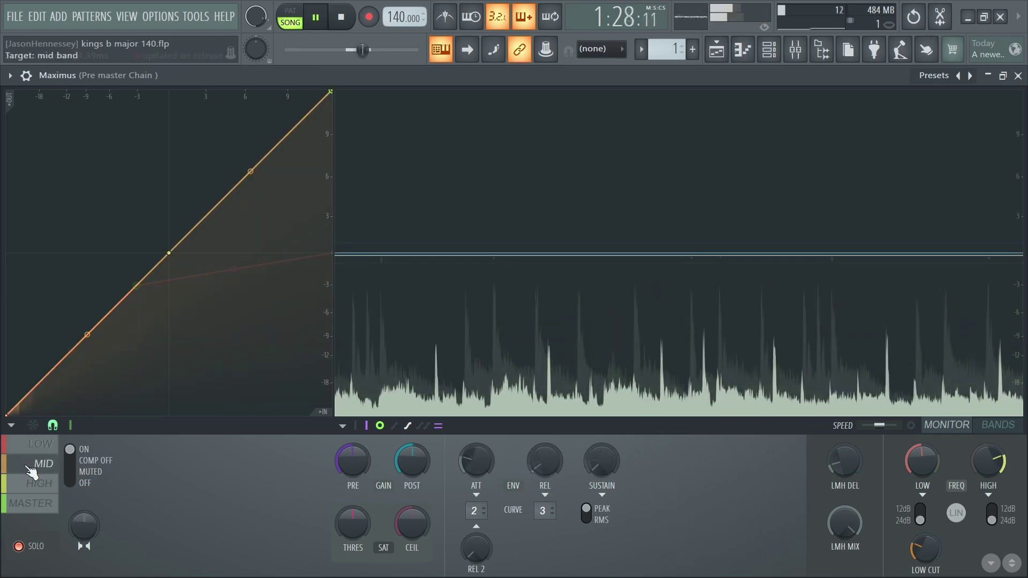
drag(330, 92, 386, 257)
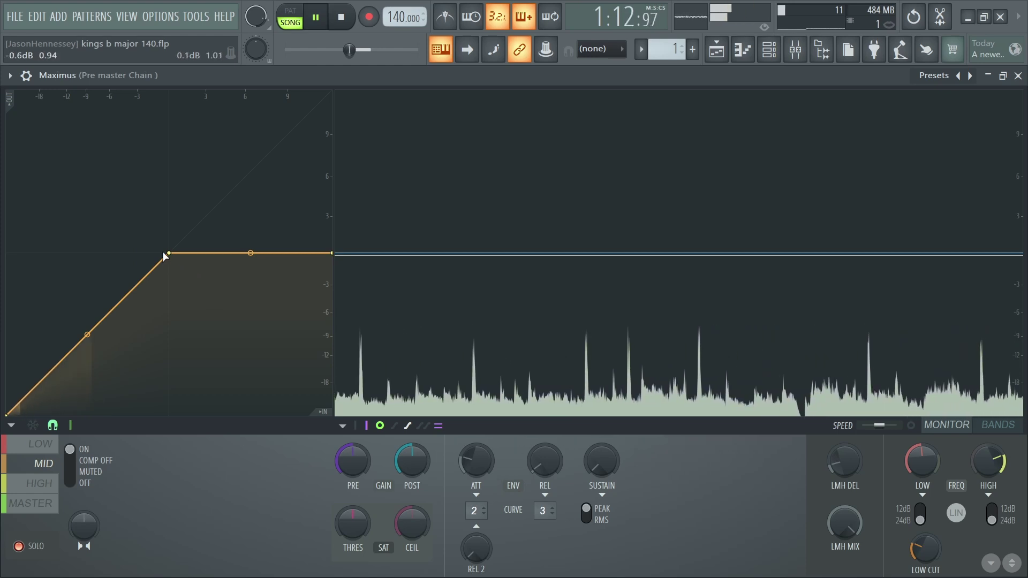
drag(165, 256, 88, 336)
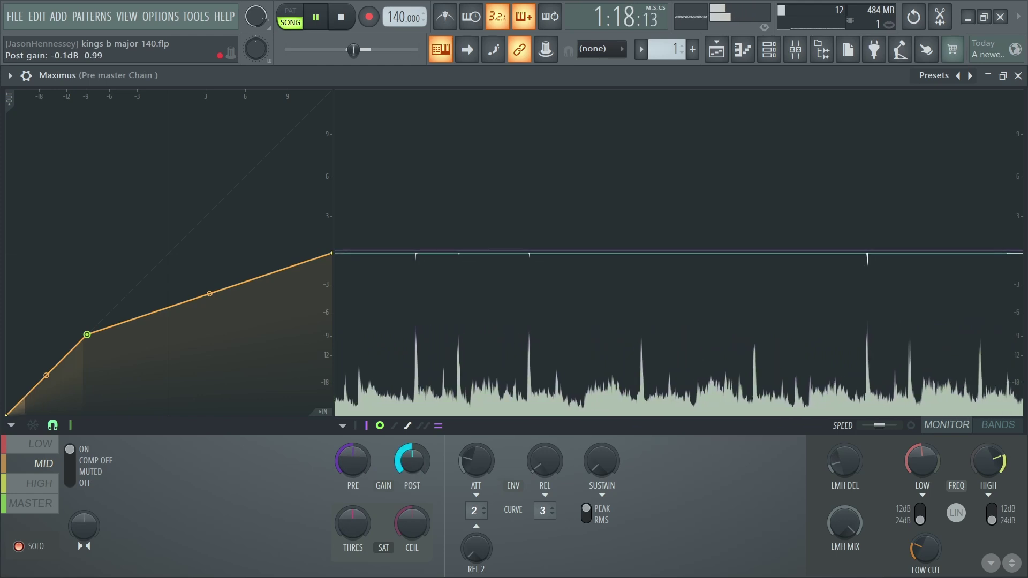
scroll(411, 460, down, 3)
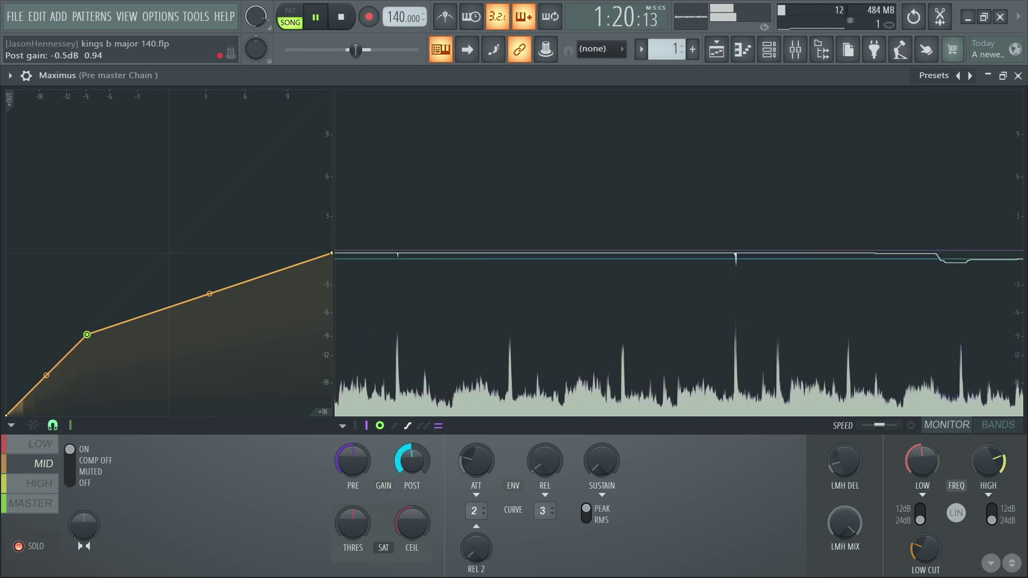
scroll(413, 472, up, 2)
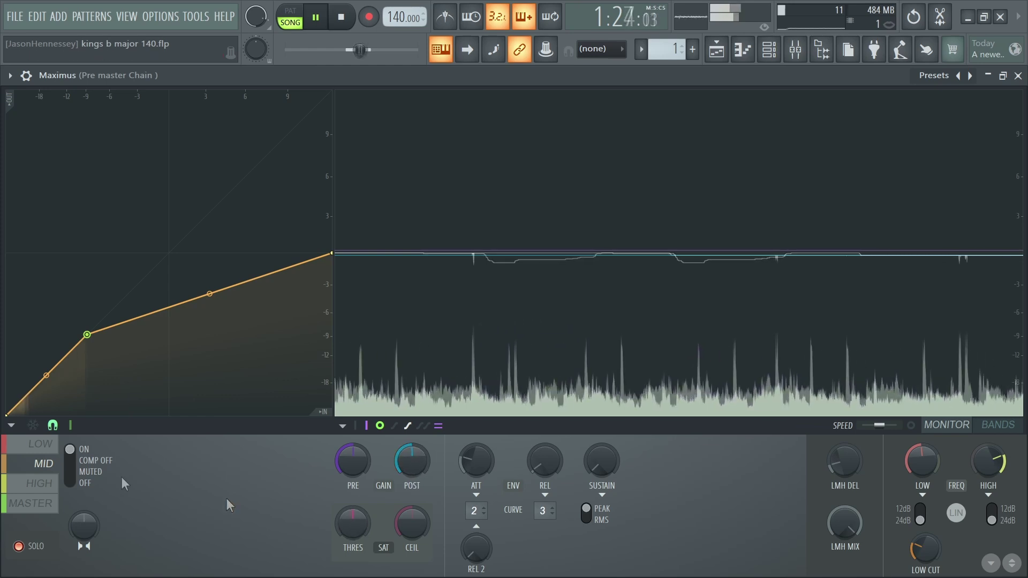
Step: Compress the HIGH band with a 0 dB curve endpoint and a knee at about -14 dB
click(38, 484)
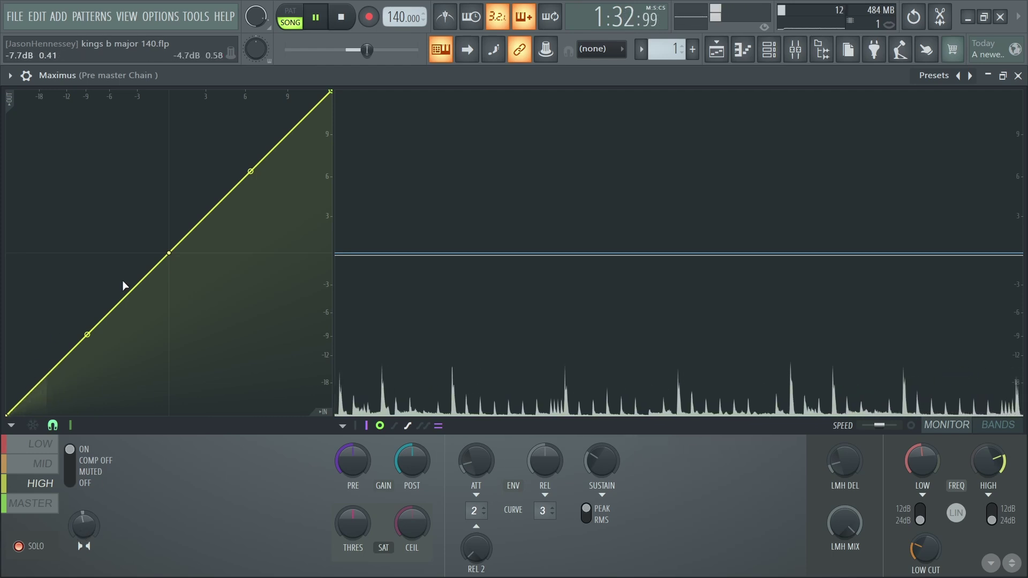
drag(331, 92, 345, 255)
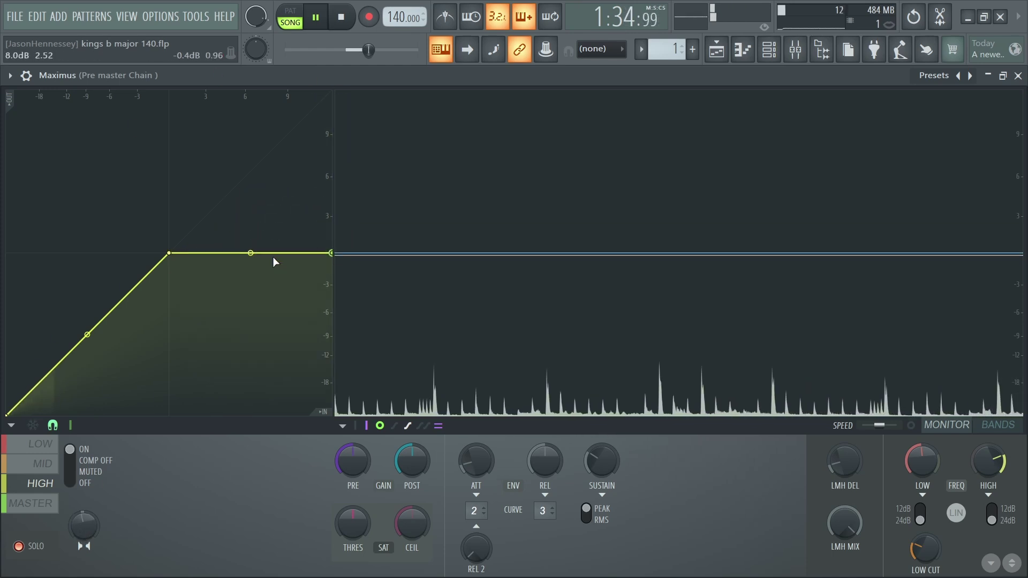
drag(172, 253, 61, 367)
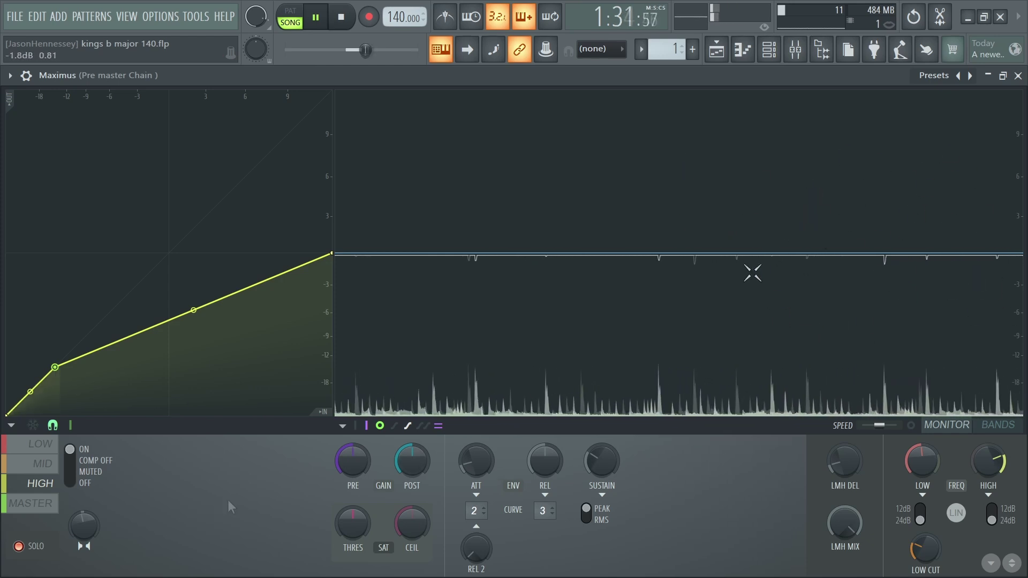
Step: Try the LOW band's soft saturation threshold at its extremes in mode A and mode B during playback
click(40, 444)
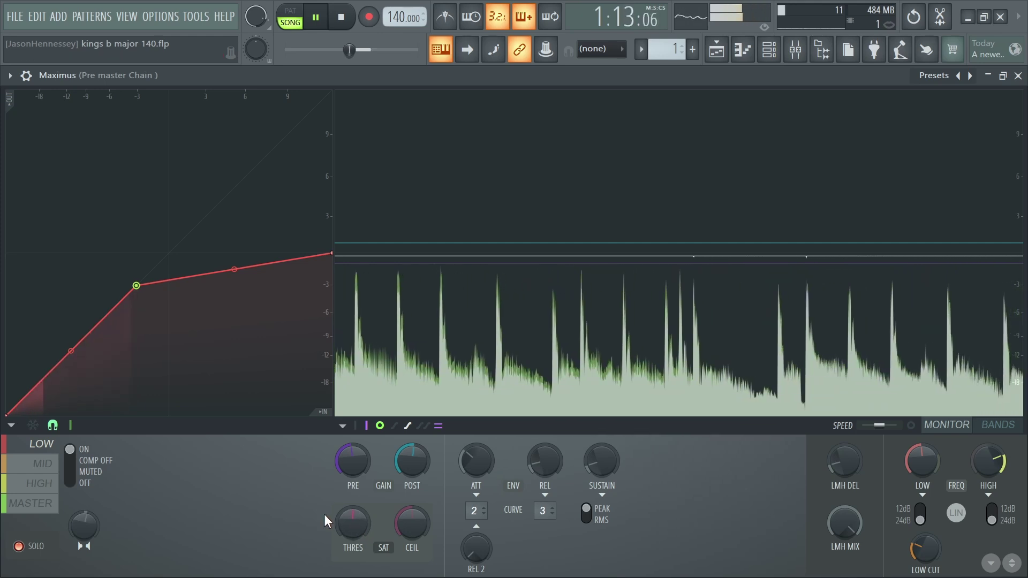
key(space)
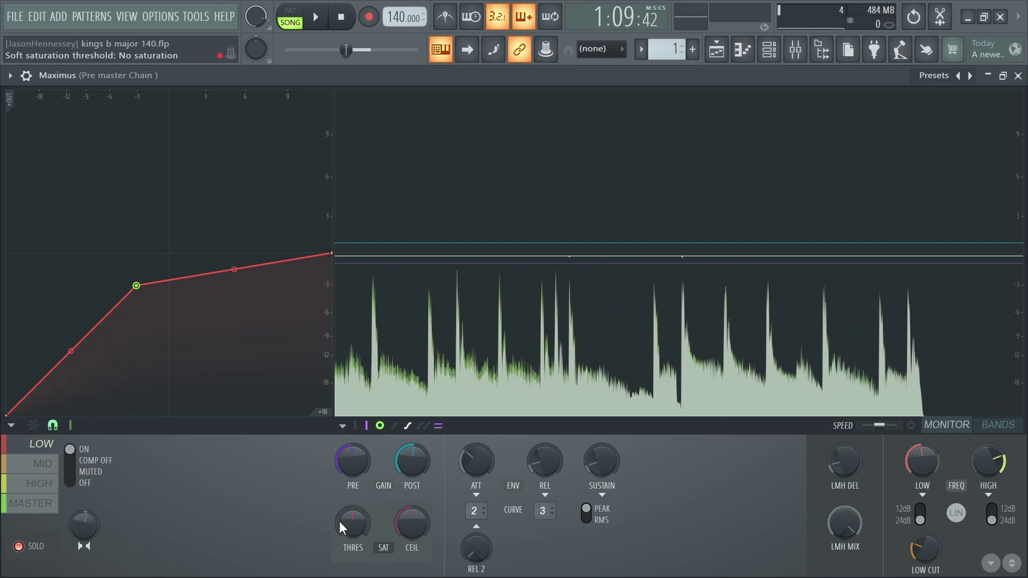
drag(339, 522, 339, 568)
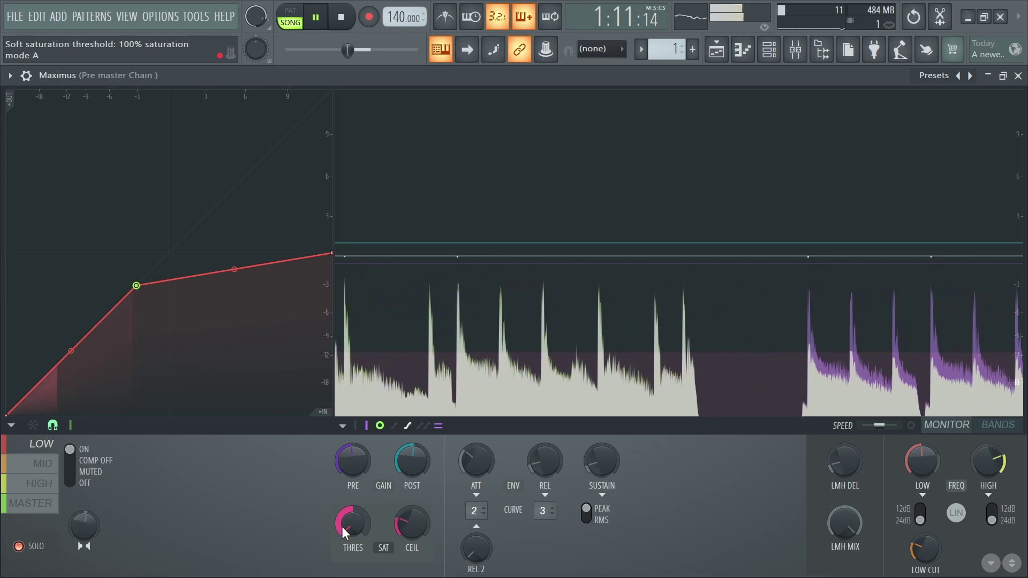
drag(342, 525, 342, 455)
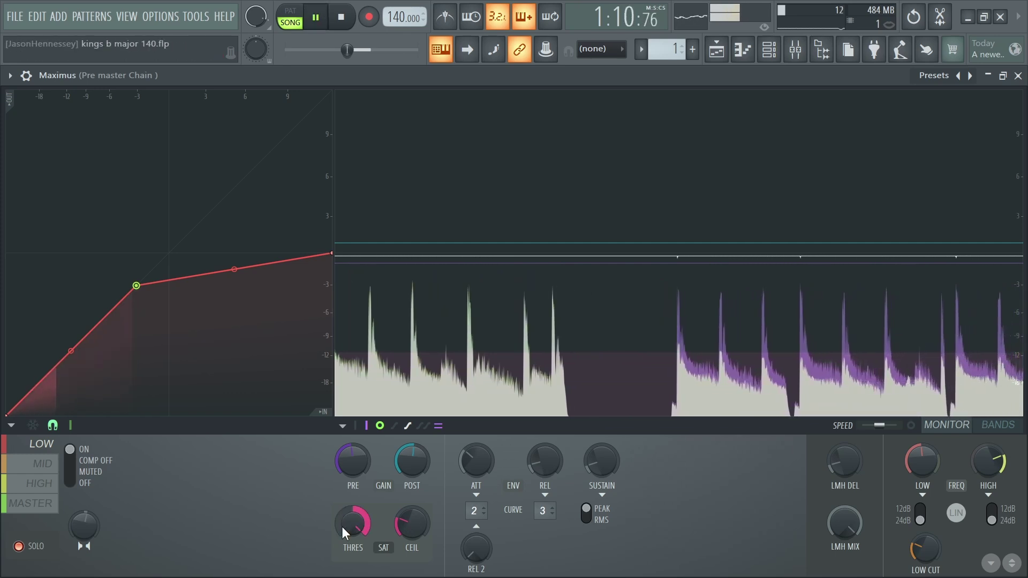
drag(342, 525, 341, 557)
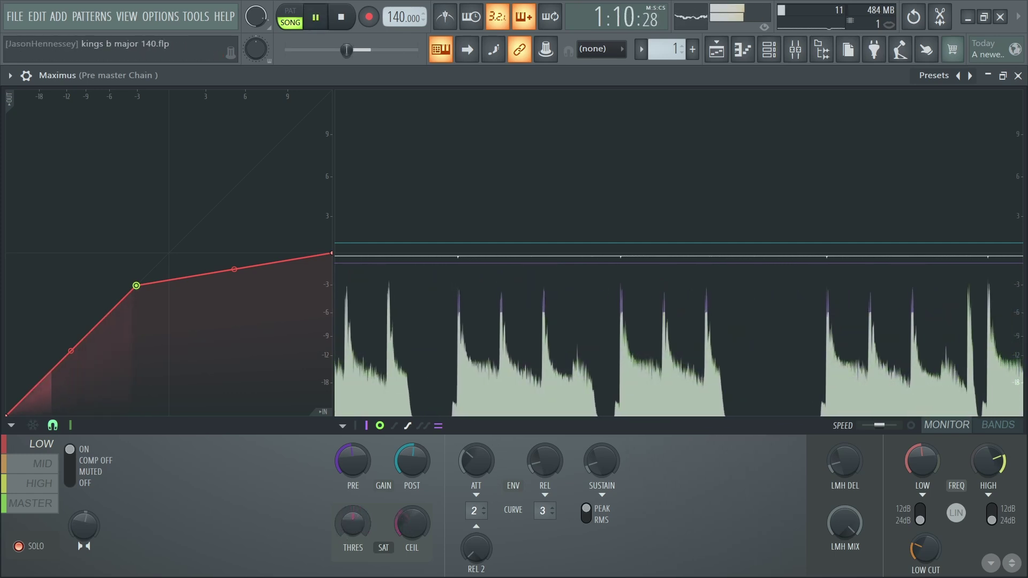
Step: Fine-tune light soft saturation on the LOW band against repeated playback, settling the threshold at 1% in saturation mode B
drag(352, 523, 352, 519)
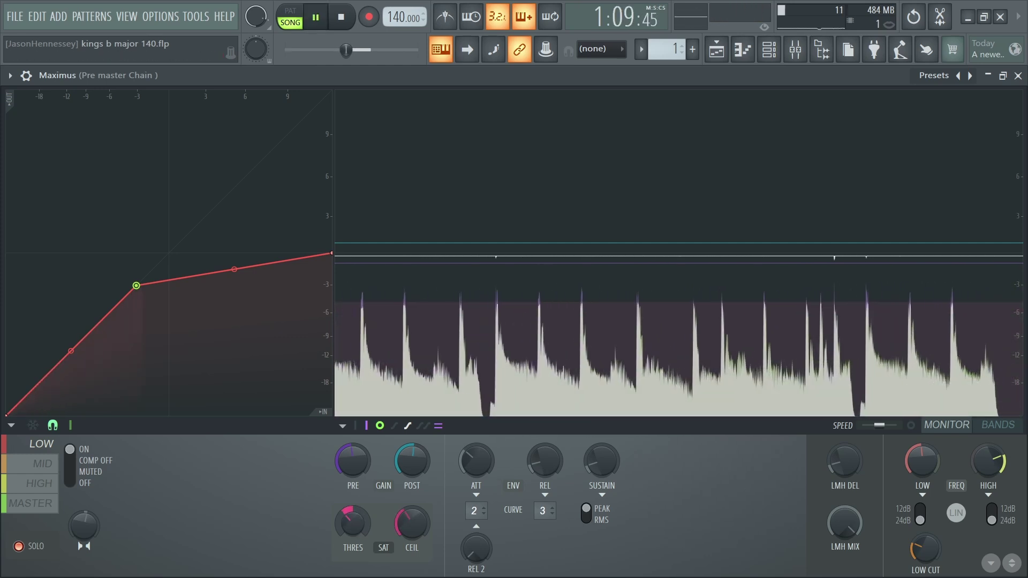
drag(353, 520, 352, 524)
key(space)
key(space)
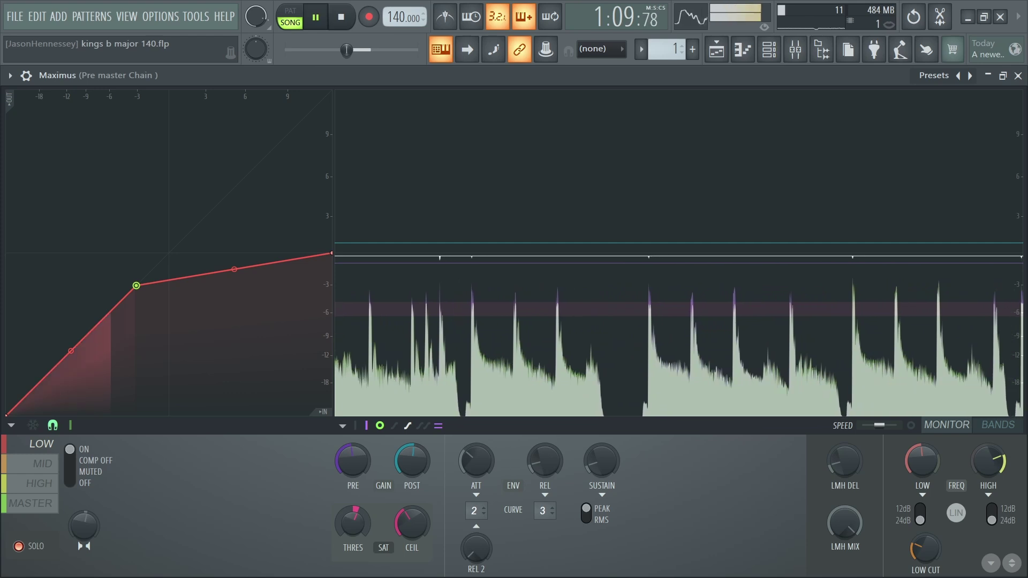
drag(352, 525, 352, 529)
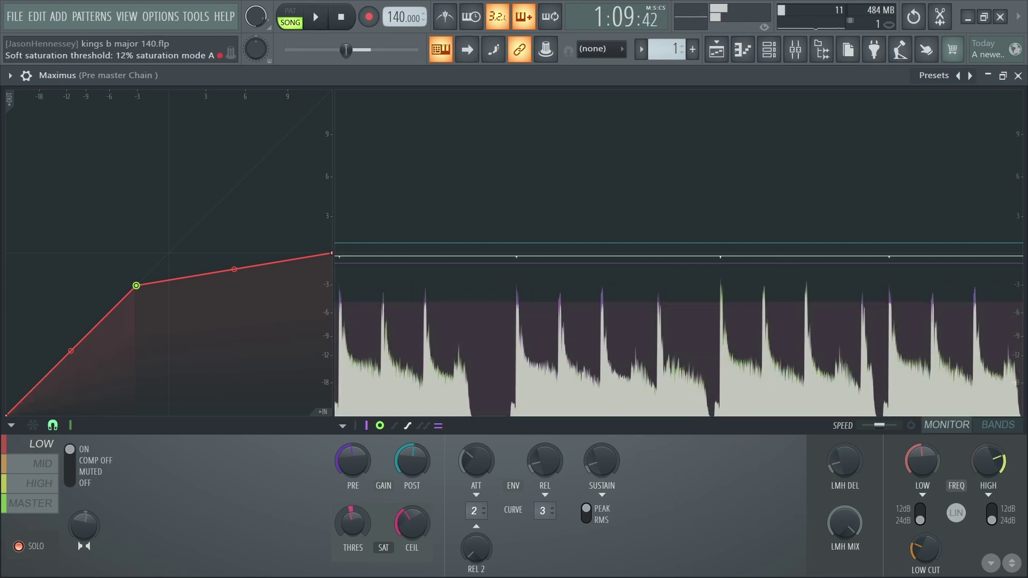
key(space)
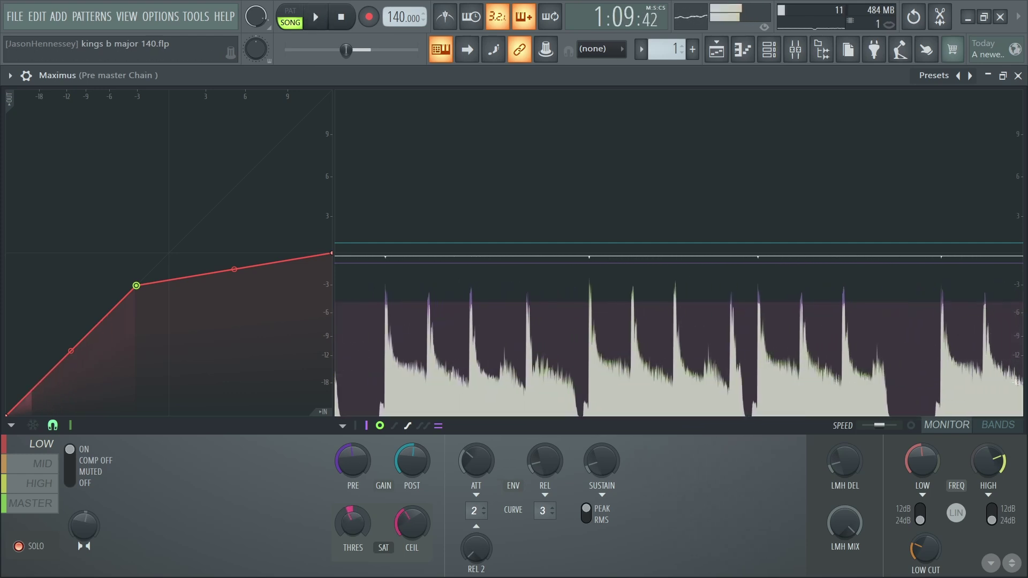
drag(353, 527, 352, 527)
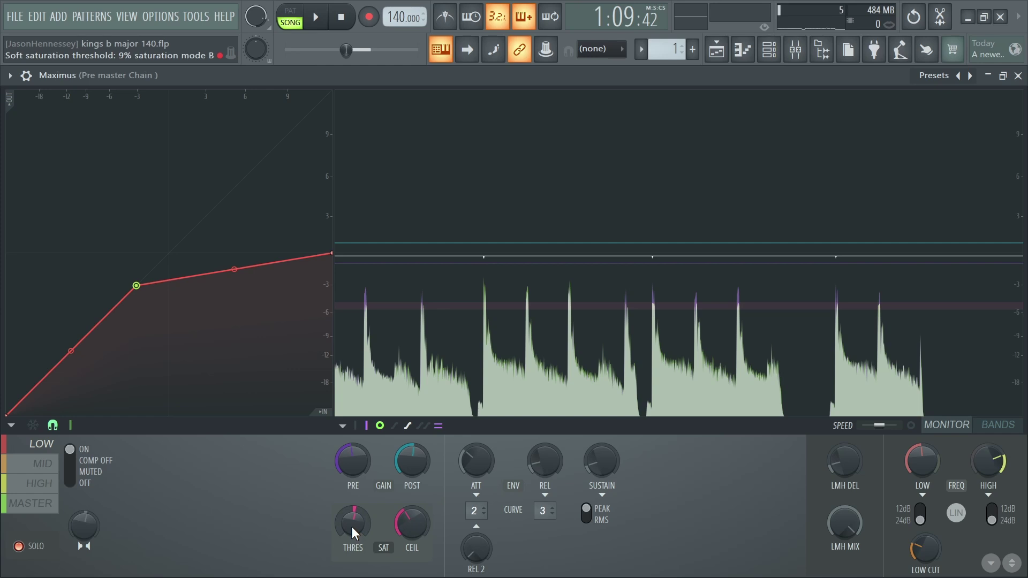
drag(353, 522, 353, 530)
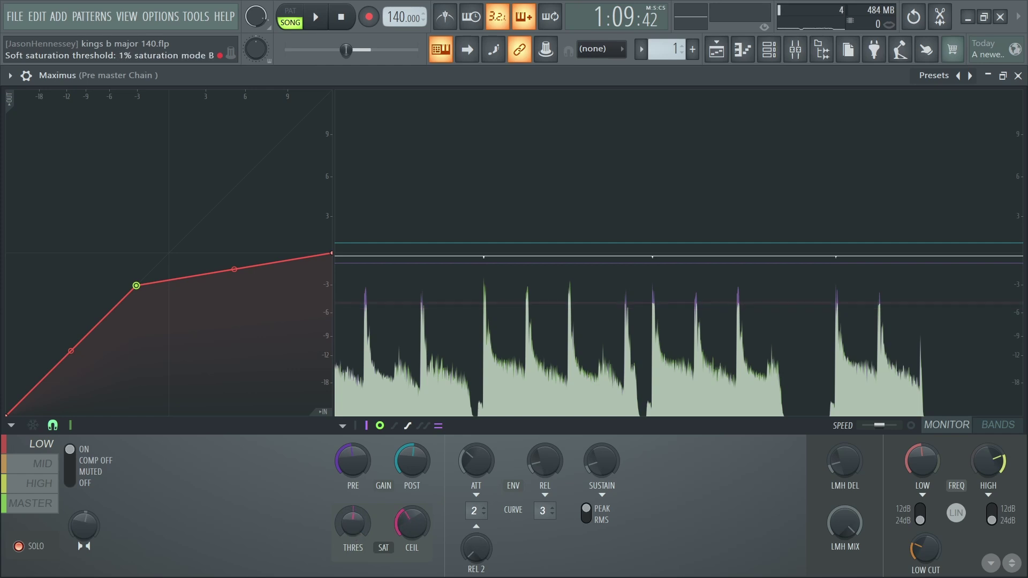
key(space)
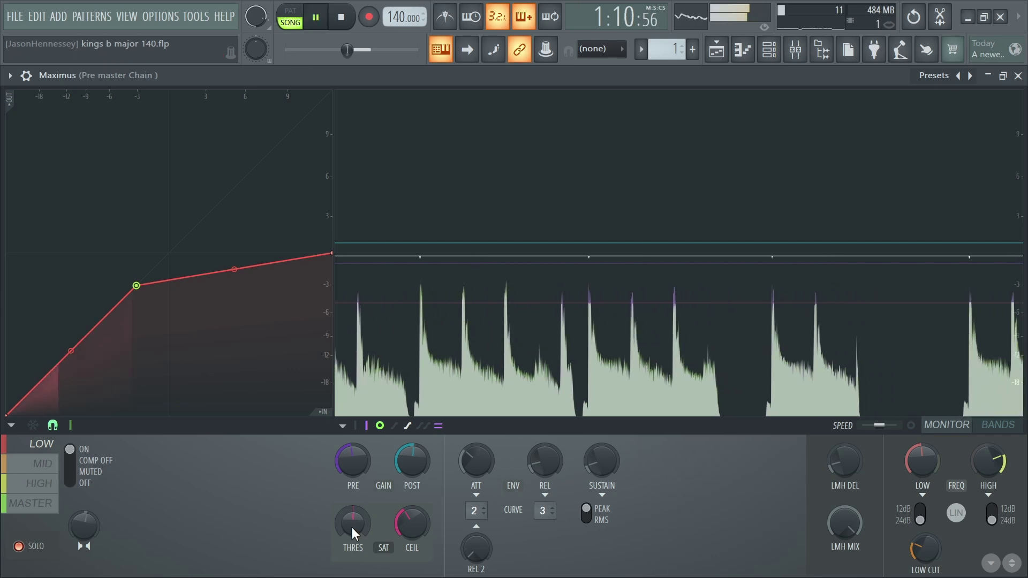
Step: Compress the MASTER band with a 0 dB curve endpoint and a knee at about -3 dB, with solo off
drag(169, 252, 144, 287)
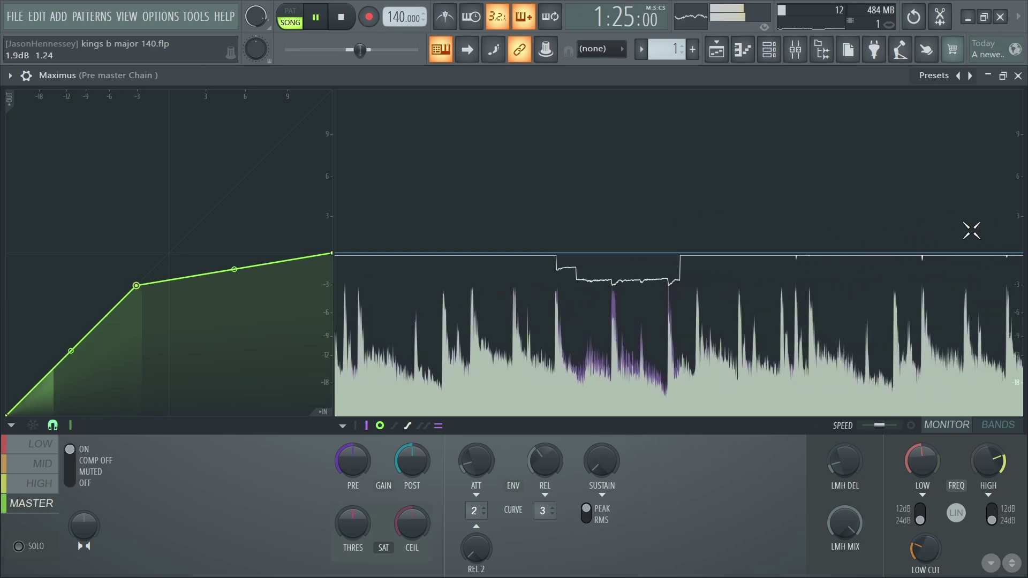
Step: Fine-tune the envelope times of the HIGH and MID bands, setting the MID release to about 7.6 ms, and return to the LOW band
click(41, 484)
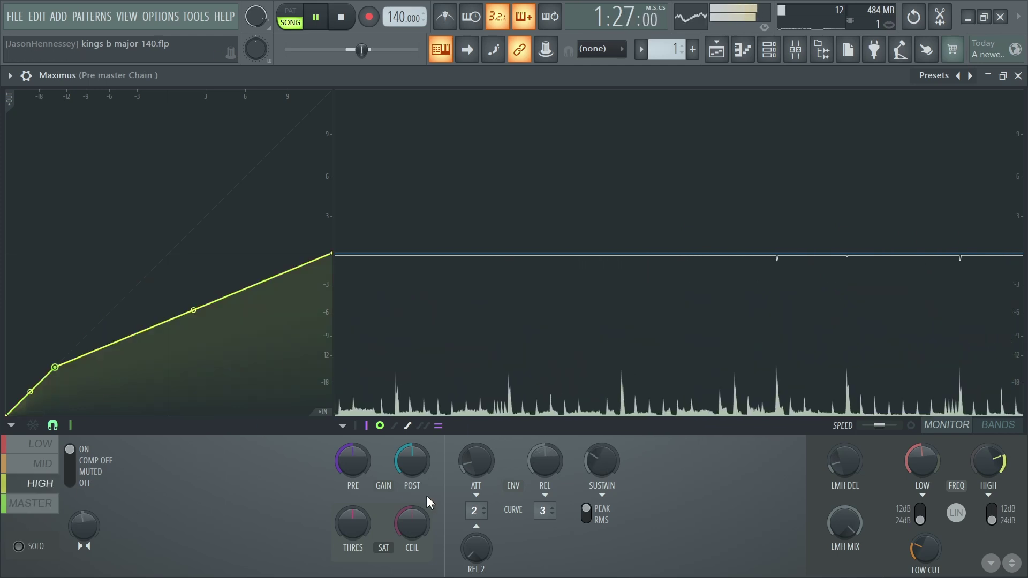
drag(476, 461, 476, 464)
mouse_move(544, 460)
mouse_down()
mouse_move(544, 471)
mouse_move(602, 474)
mouse_move(602, 459)
mouse_move(555, 469)
mouse_up()
click(42, 464)
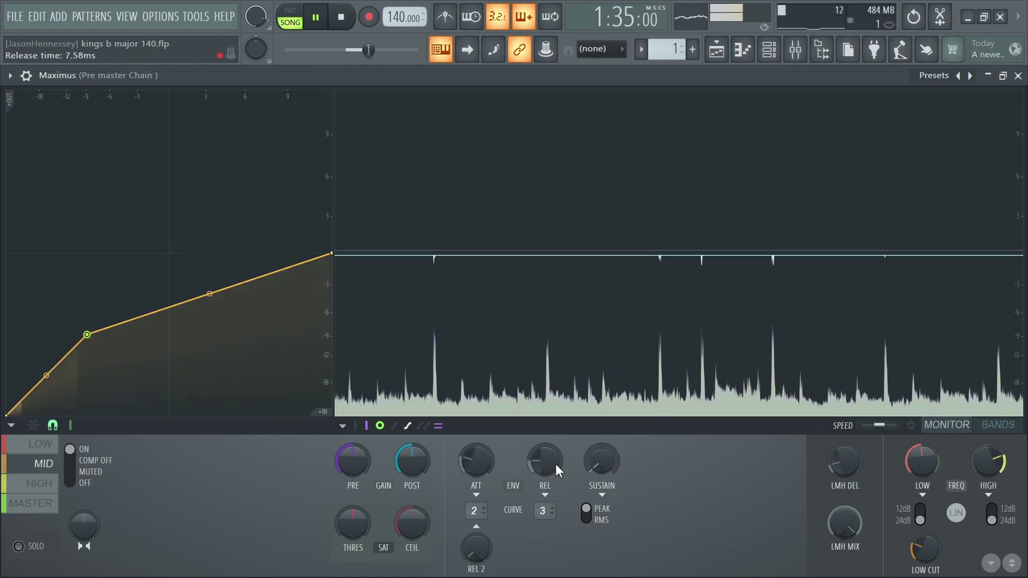
drag(476, 461, 476, 458)
click(24, 444)
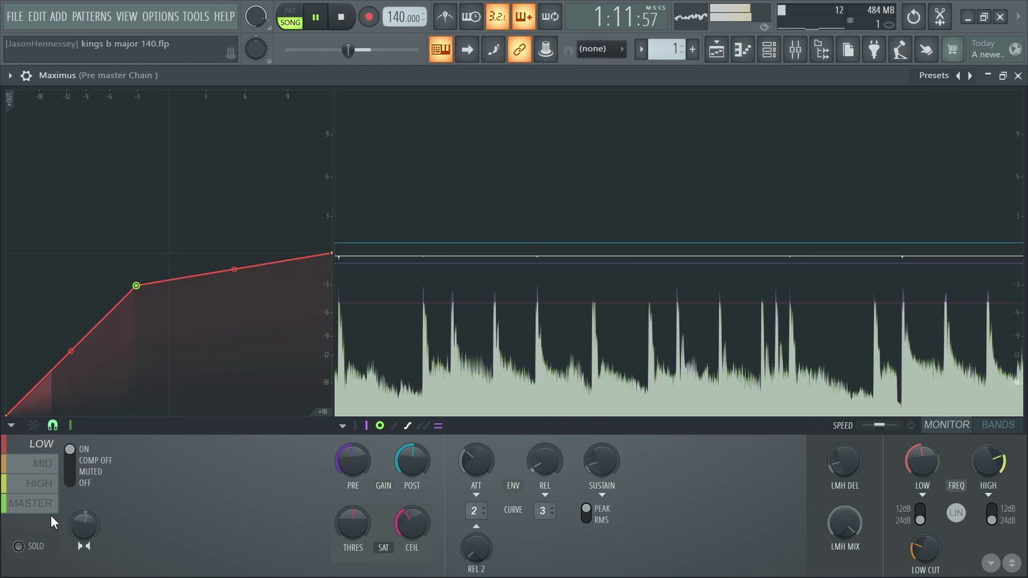
Step: Go through the HIGH and MASTER bands of the third Maximus and adjust the MASTER band's post gain during playback
click(47, 484)
click(31, 506)
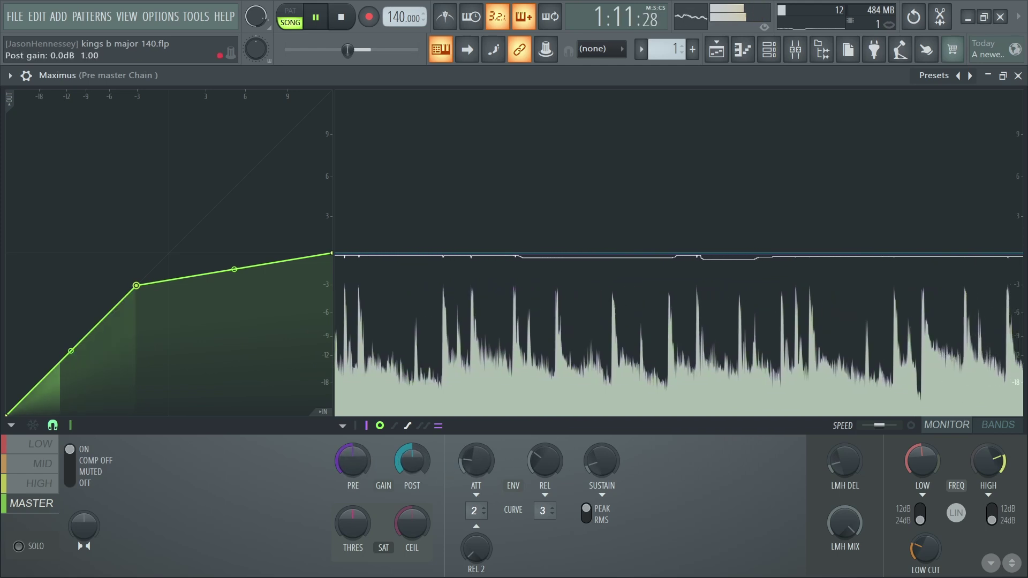
scroll(412, 461, up, 1)
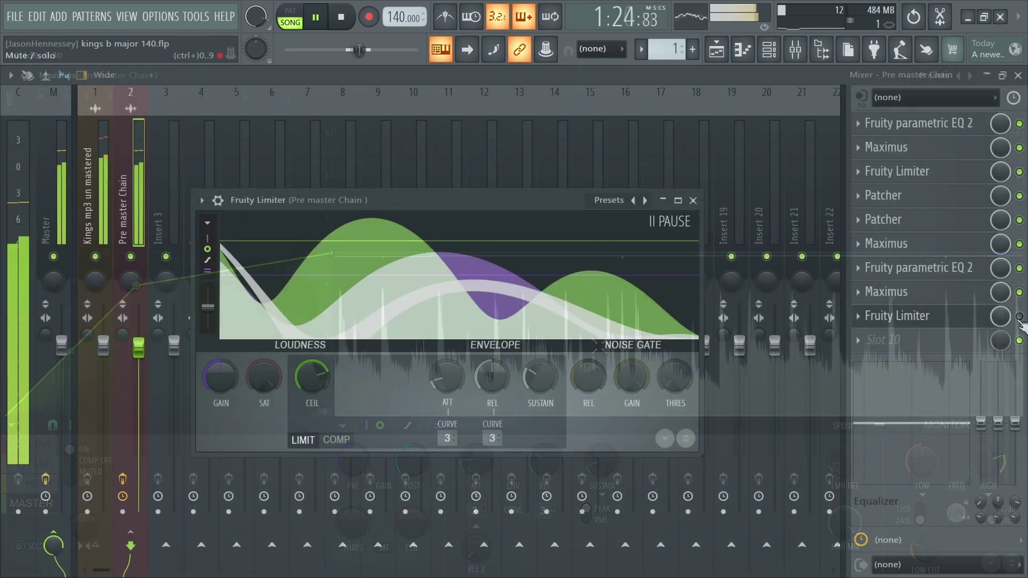
Step: Enlarge the last Fruity Limiter of the Pre master Chain and set its ceiling to 0 dB and its gain to 3 dB
click(898, 316)
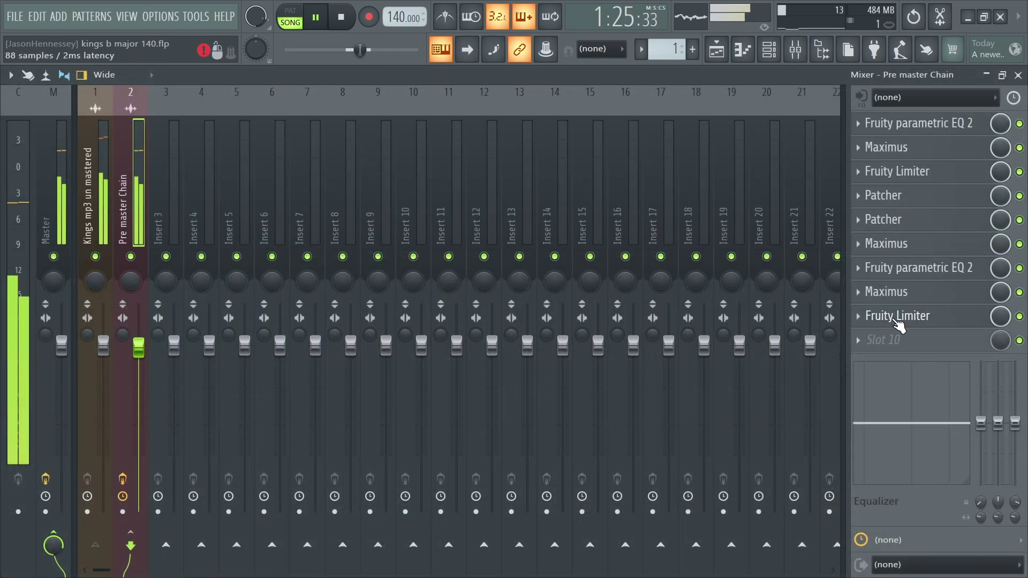
click(897, 316)
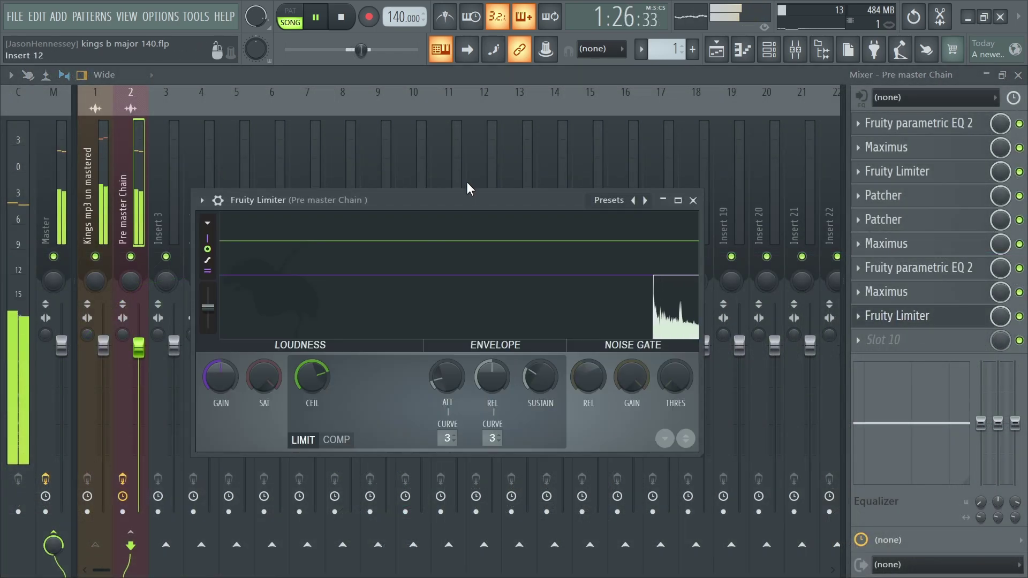
click(678, 200)
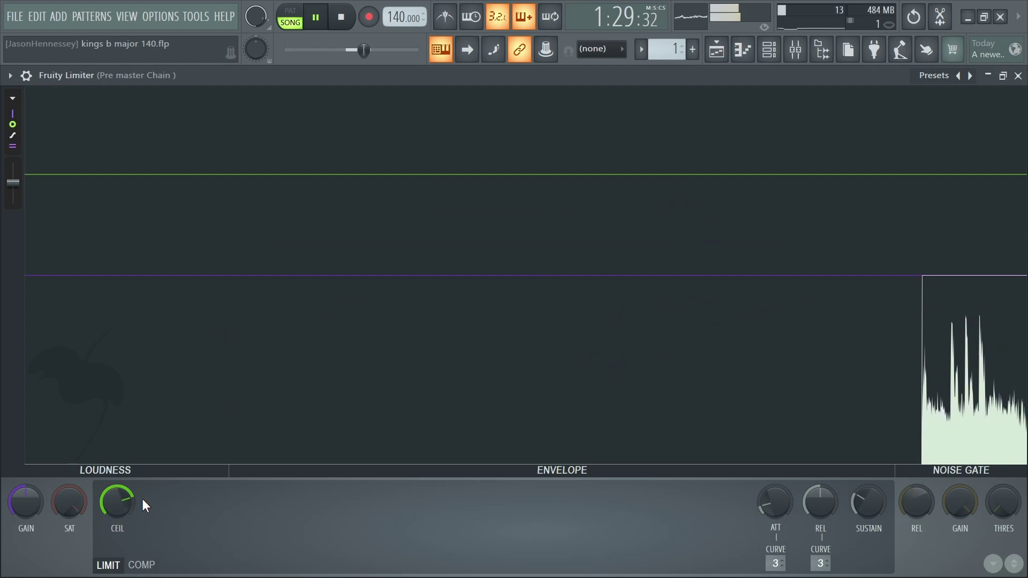
drag(123, 519, 117, 486)
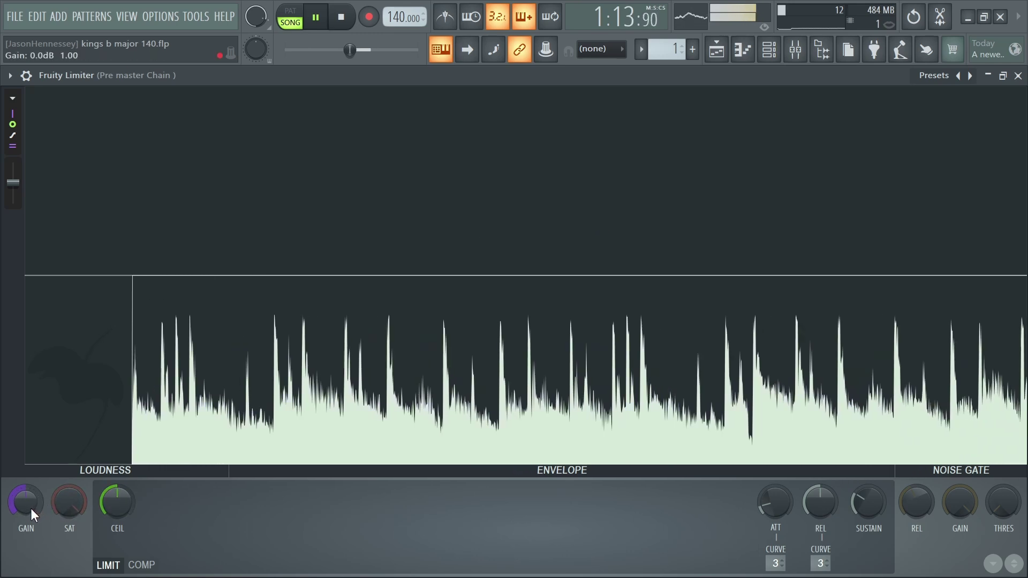
mouse_move(31, 509)
mouse_down()
mouse_move(31, 487)
mouse_move(23, 502)
mouse_up()
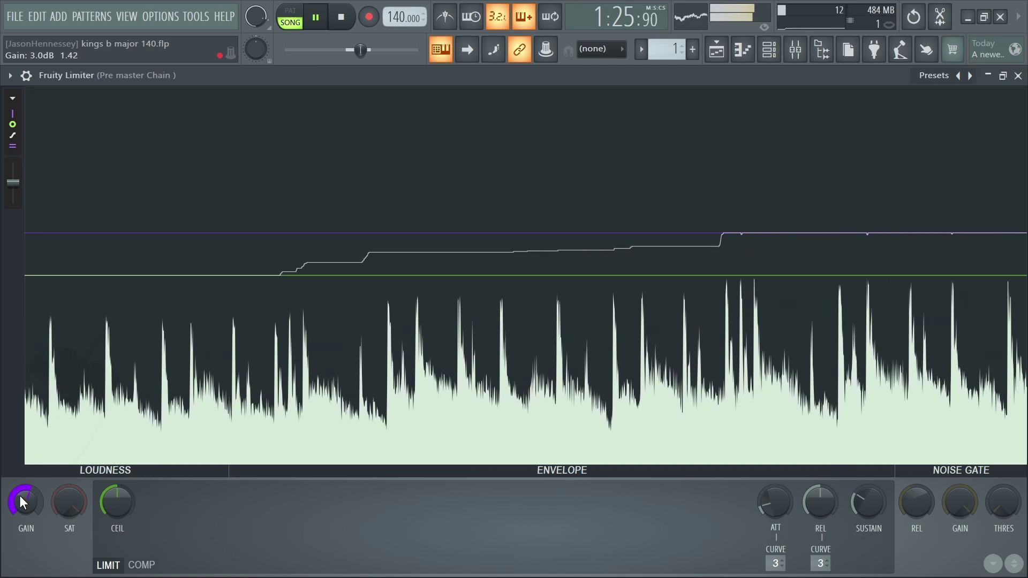
drag(19, 496, 927, 362)
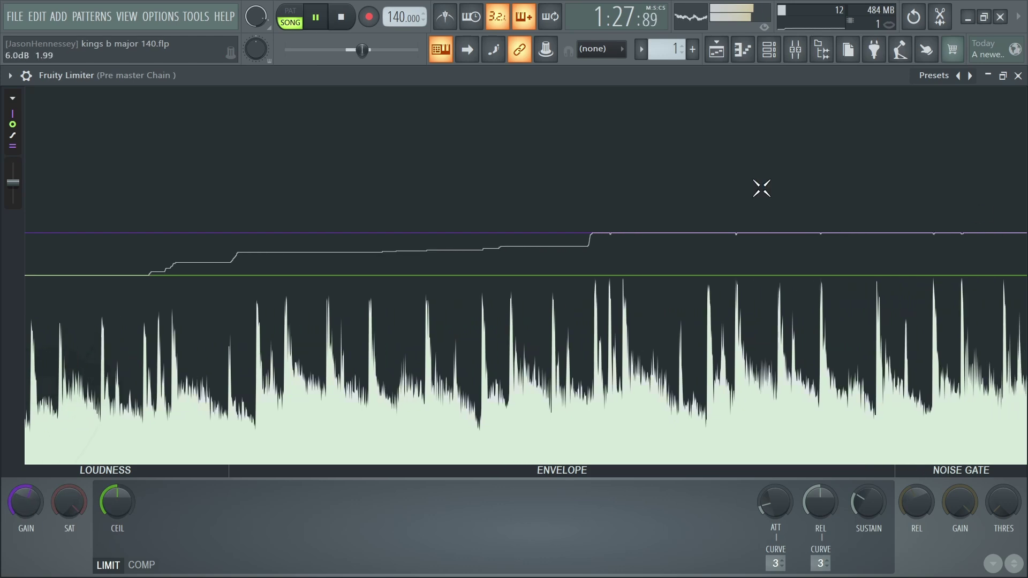
drag(762, 188, 937, 191)
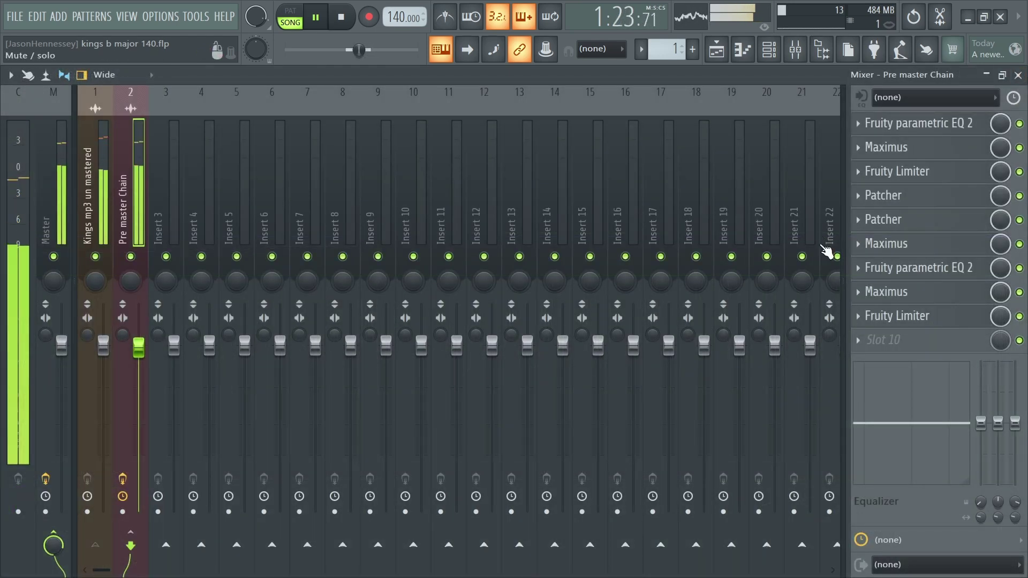
Step: Compare the track with and without the Pre master Chain effects during repeated playback
click(15, 17)
key(Escape)
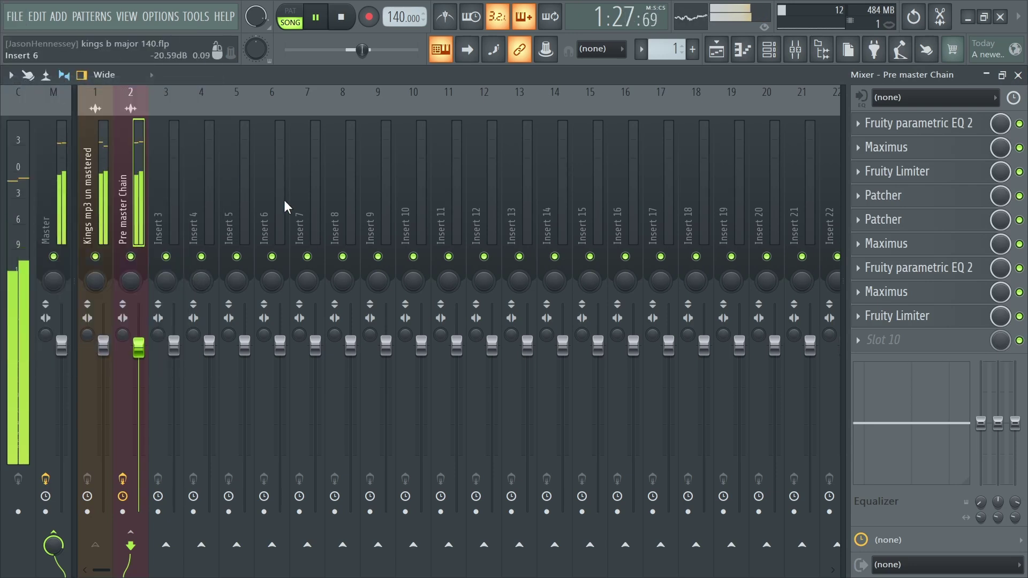
key(space)
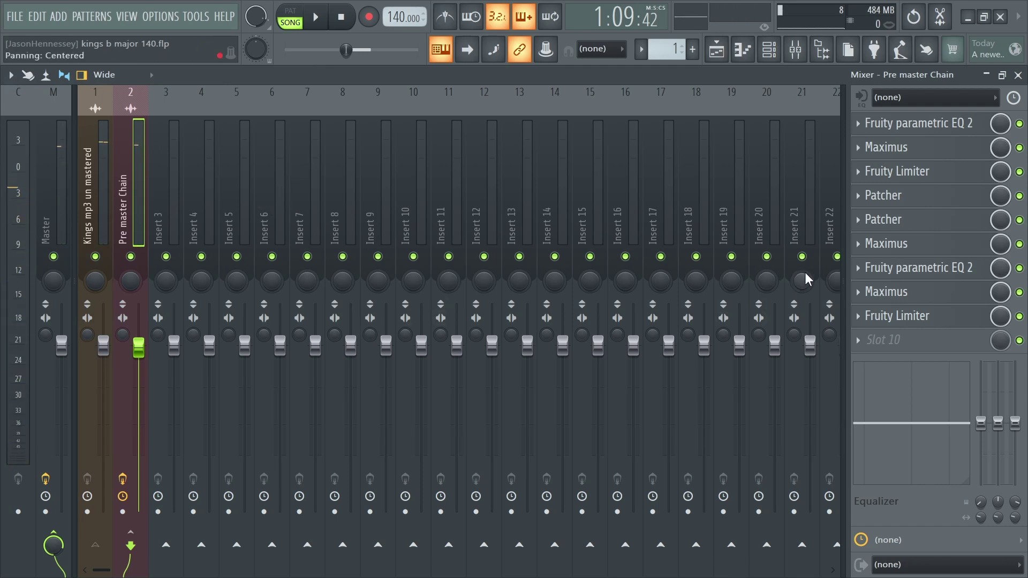
key(space)
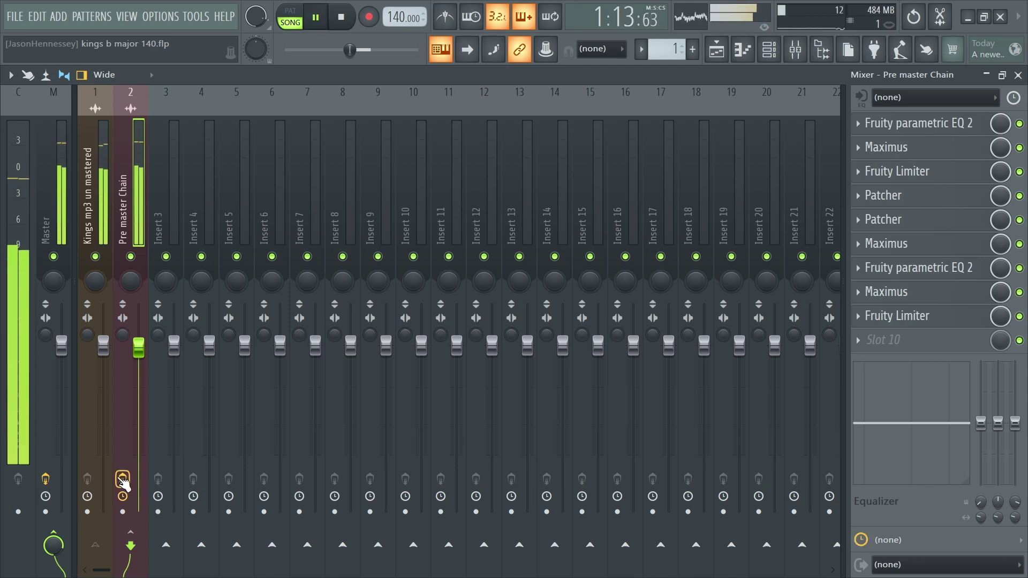
click(122, 479)
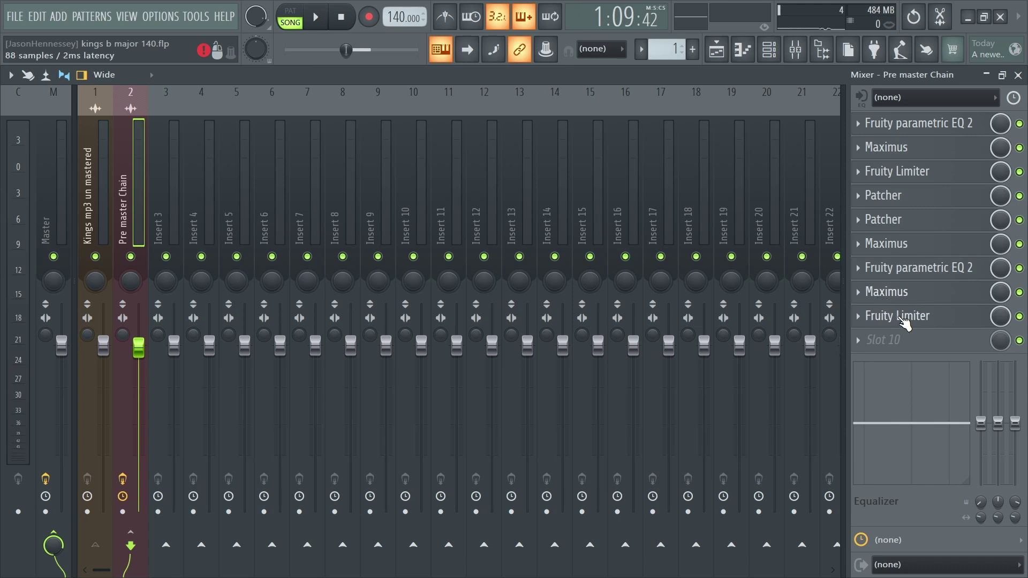
key(space)
key(space)
Step: Switch off the Fruity soft clipper on the Master track and load the Master Preset mixer state there
right_click(166, 190)
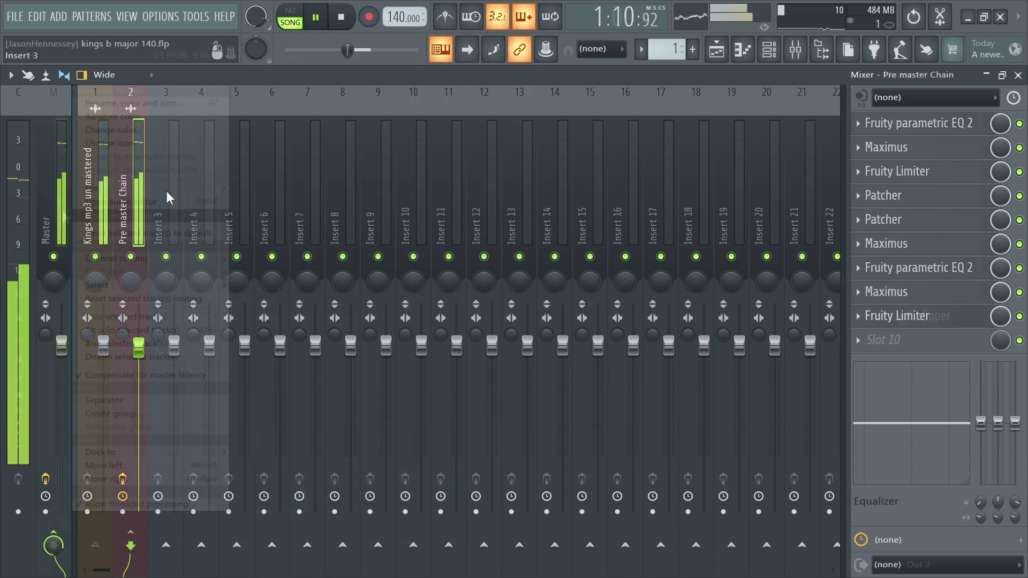
click(65, 207)
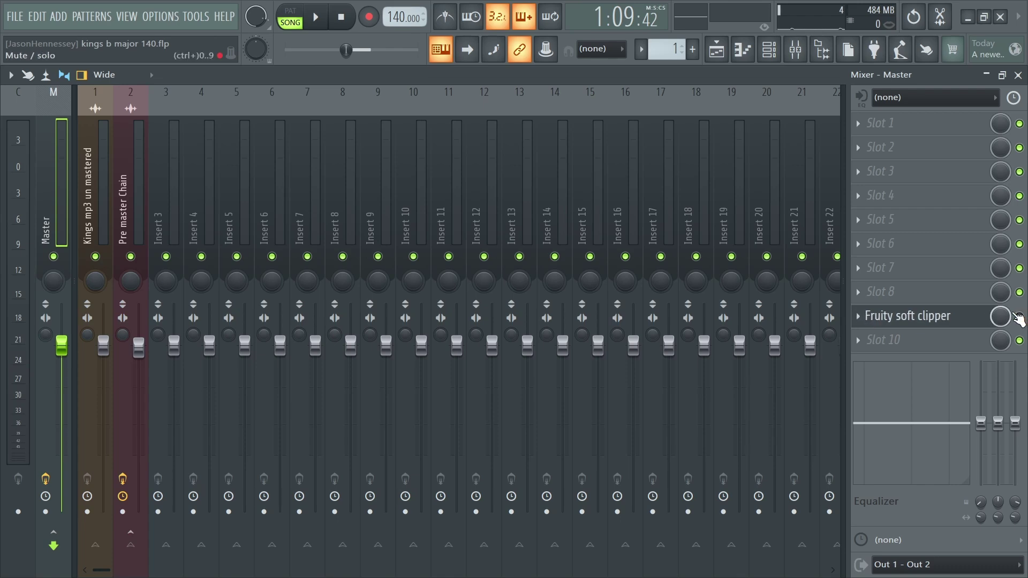
click(1019, 317)
key(space)
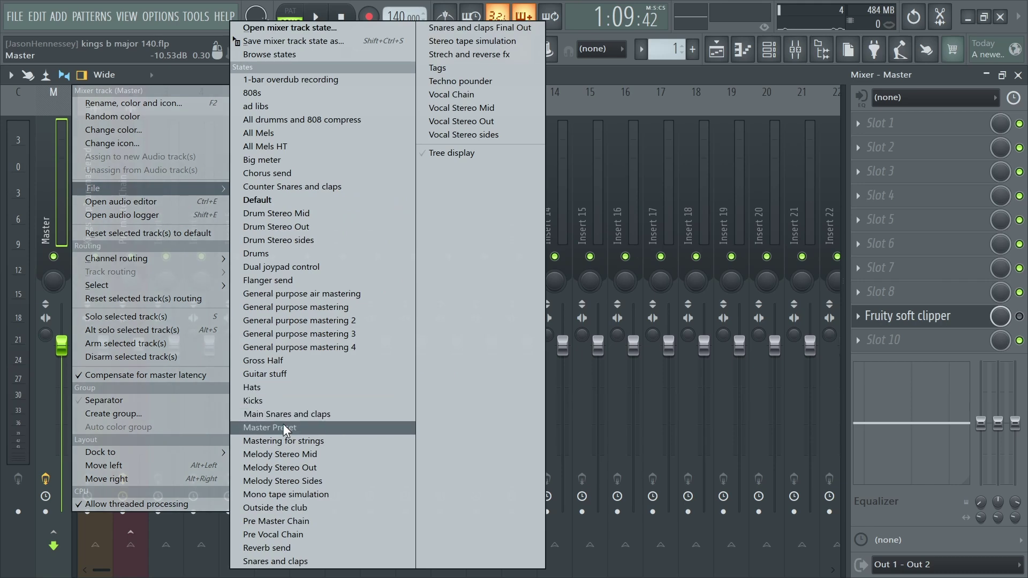
click(284, 427)
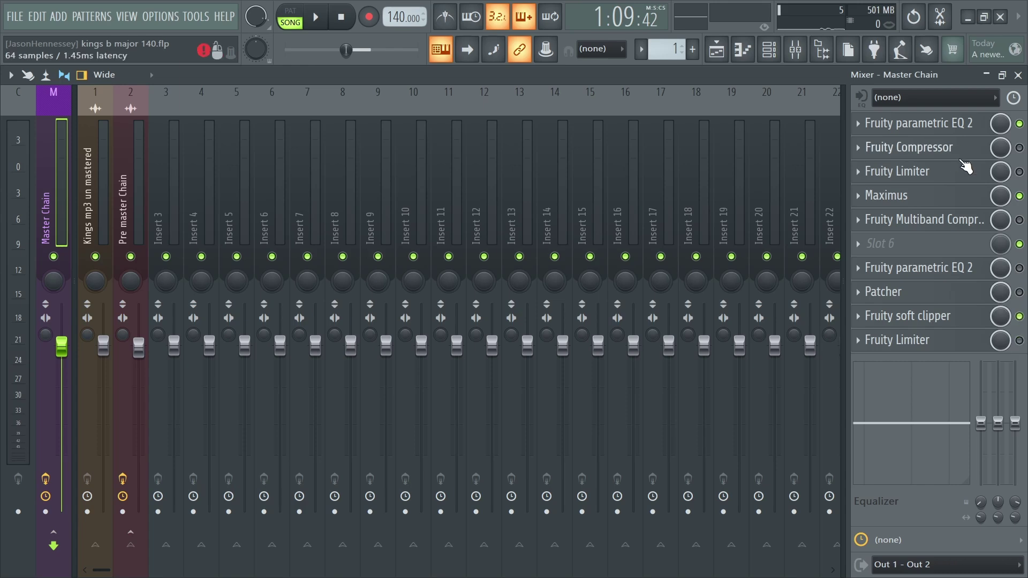
Step: Examine the curve of the Master chain's first Fruity parametric EQ 2, including its low cut, and return to the mixer
click(921, 123)
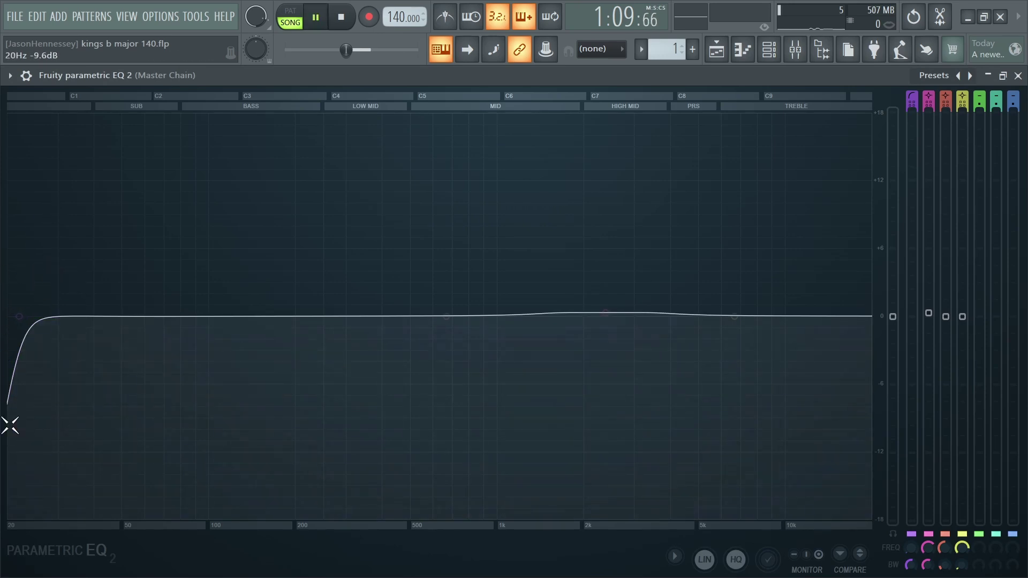
key(space)
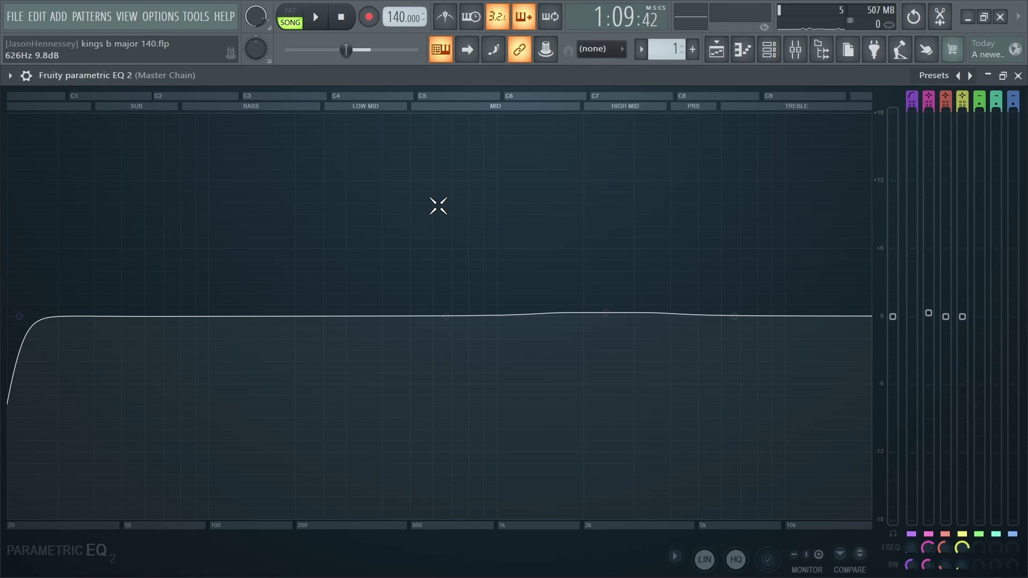
key(F9)
Step: Set up the Master chain's first Fruity Limiter for level monitoring, with Maximus and Fruity Compressor switched off, and play the track
click(927, 172)
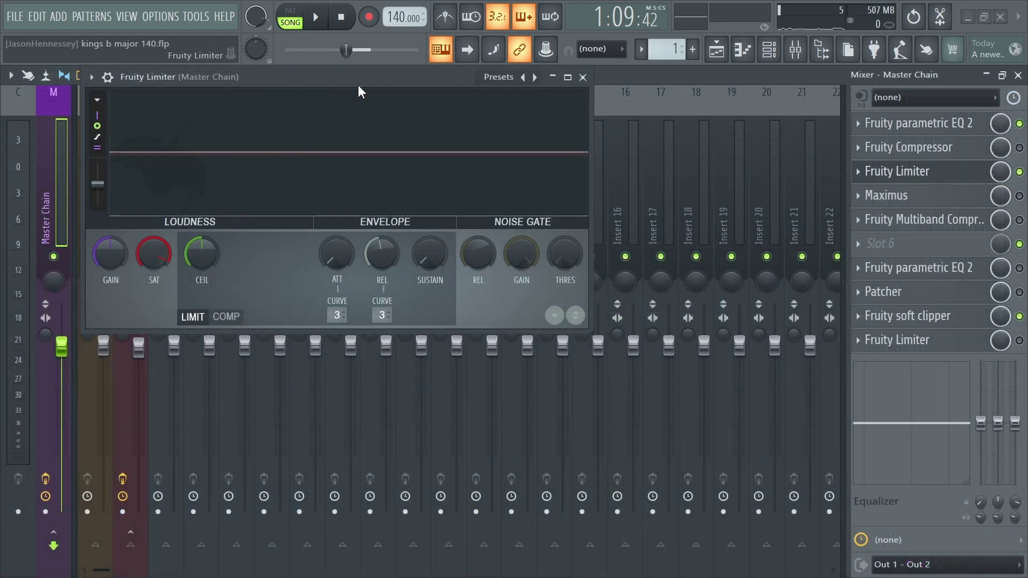
drag(358, 92, 270, 133)
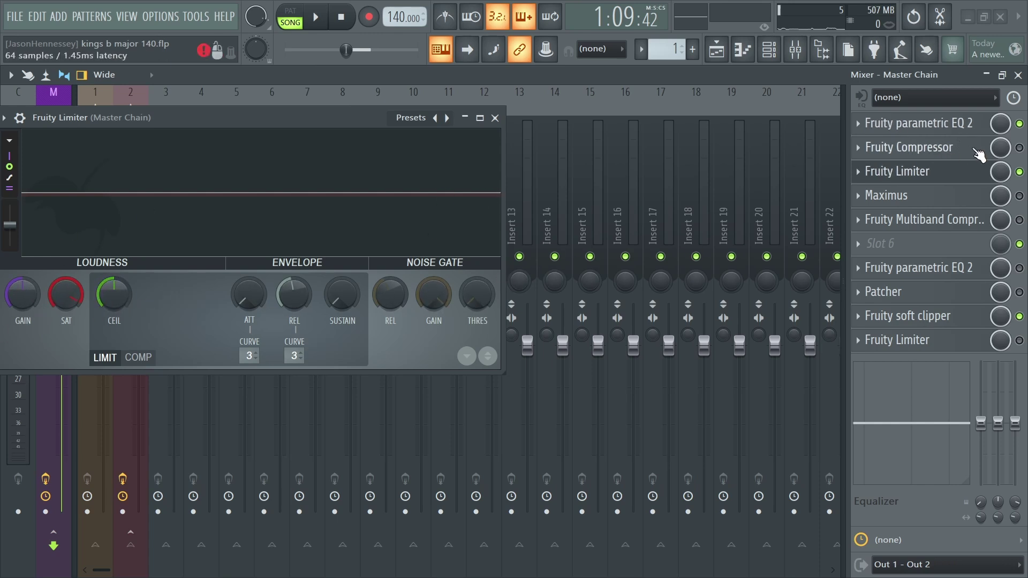
click(1019, 148)
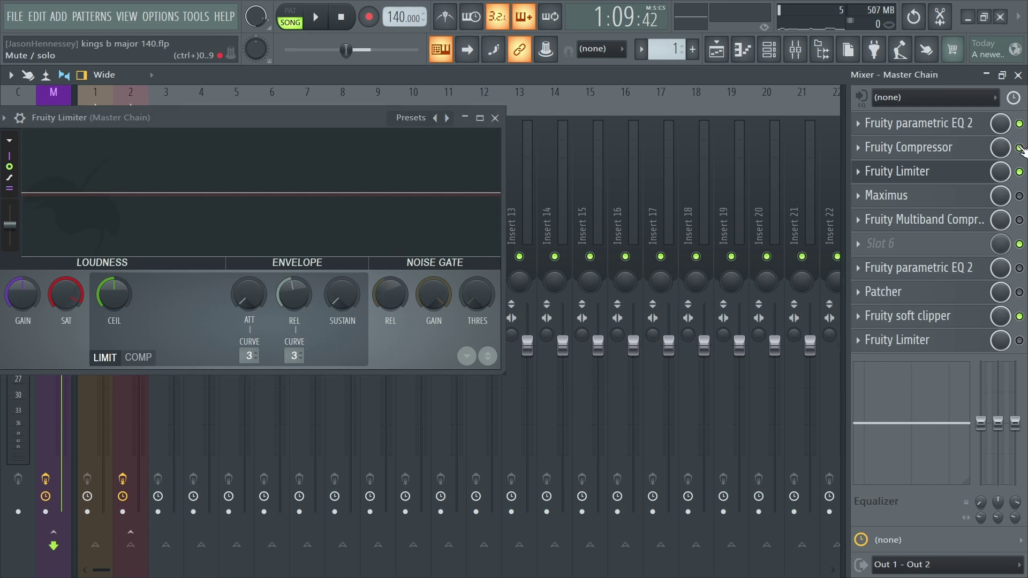
click(862, 149)
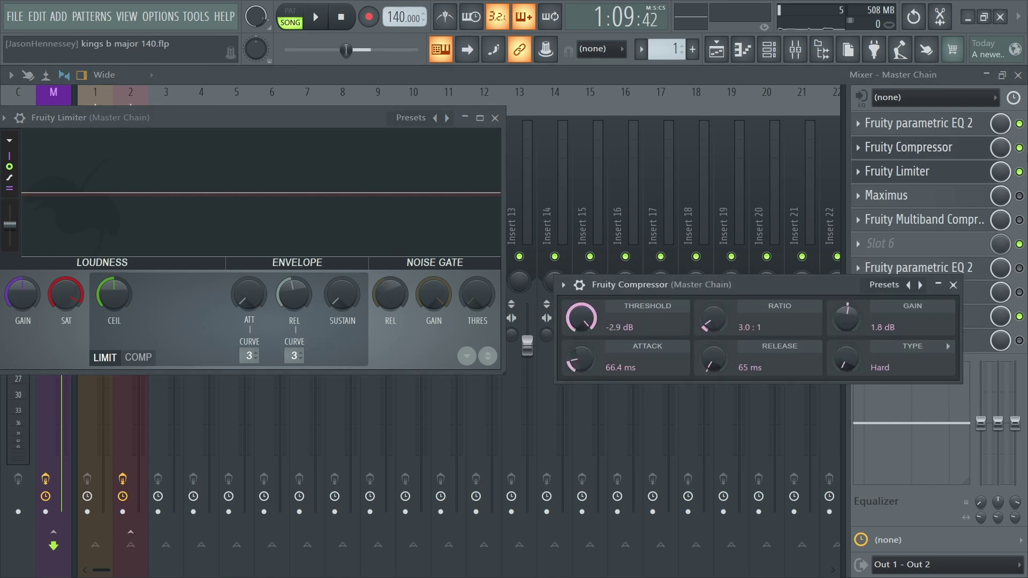
click(1019, 147)
drag(424, 114, 496, 117)
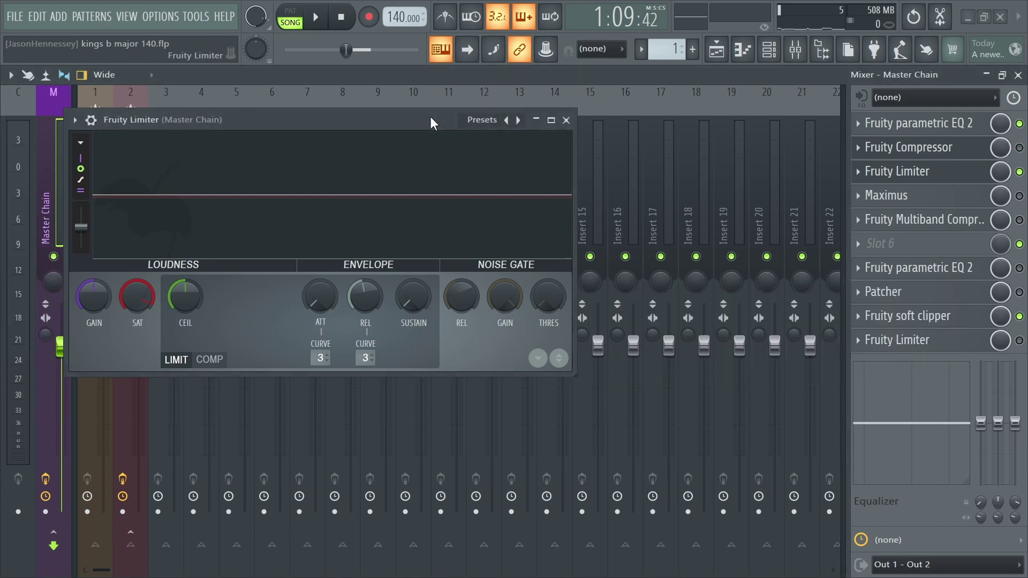
key(space)
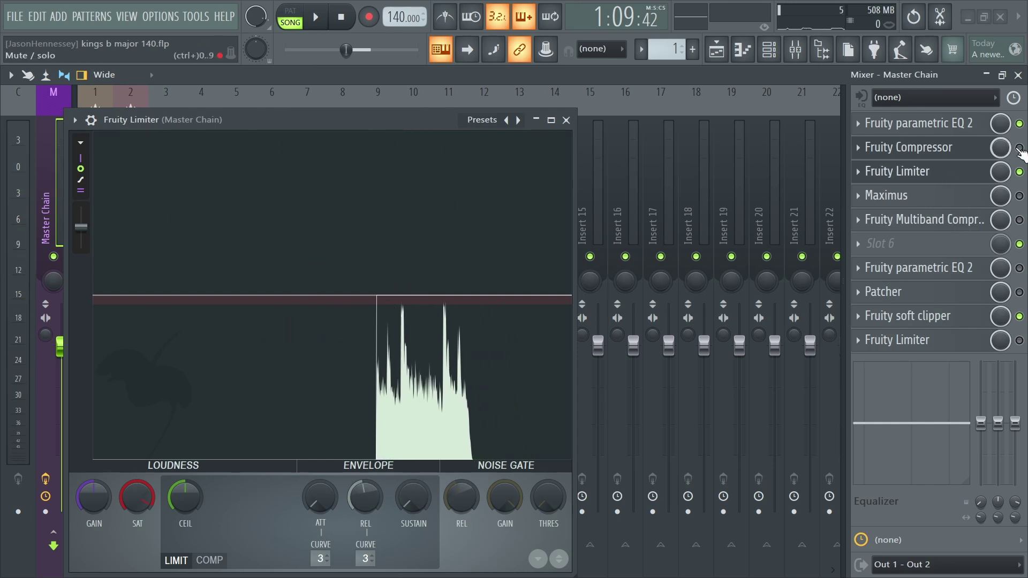
Step: Enable the Fruity Compressor beside the limiter and tune it during playback to a 3.1:1 ratio and 1.8 dB gain
click(936, 153)
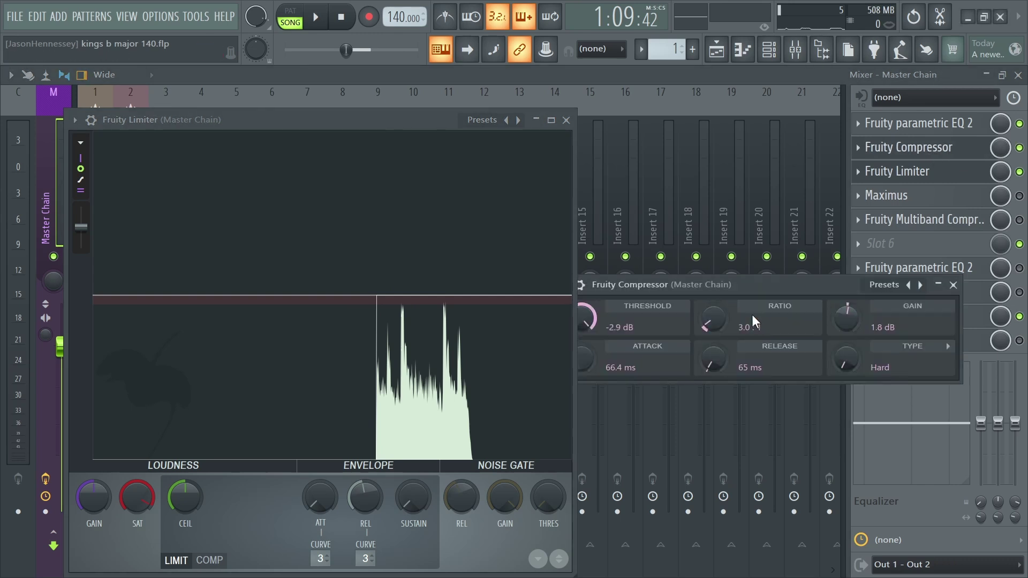
drag(771, 284, 790, 282)
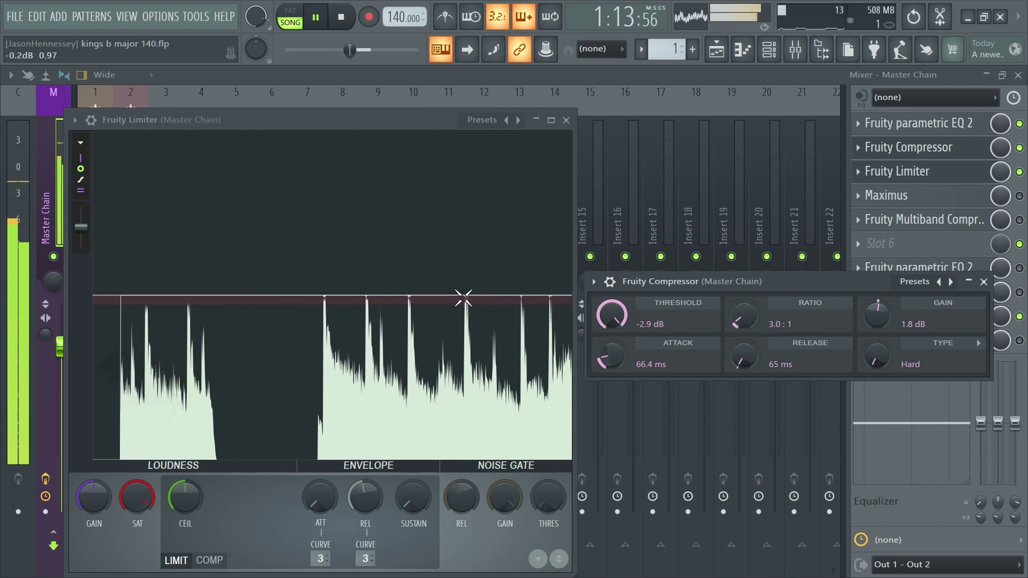
scroll(880, 320, down, 2)
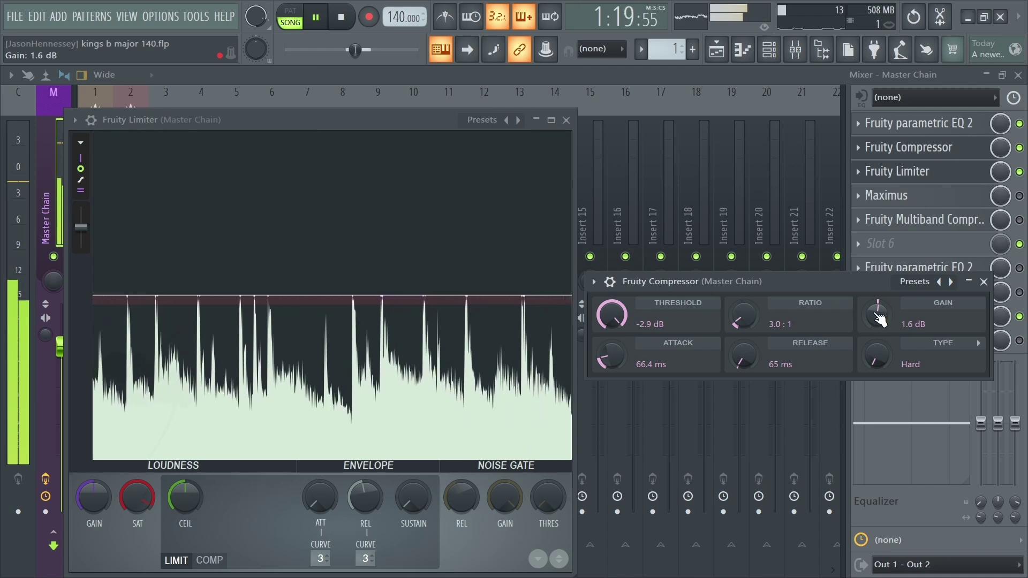
scroll(878, 321, up, 2)
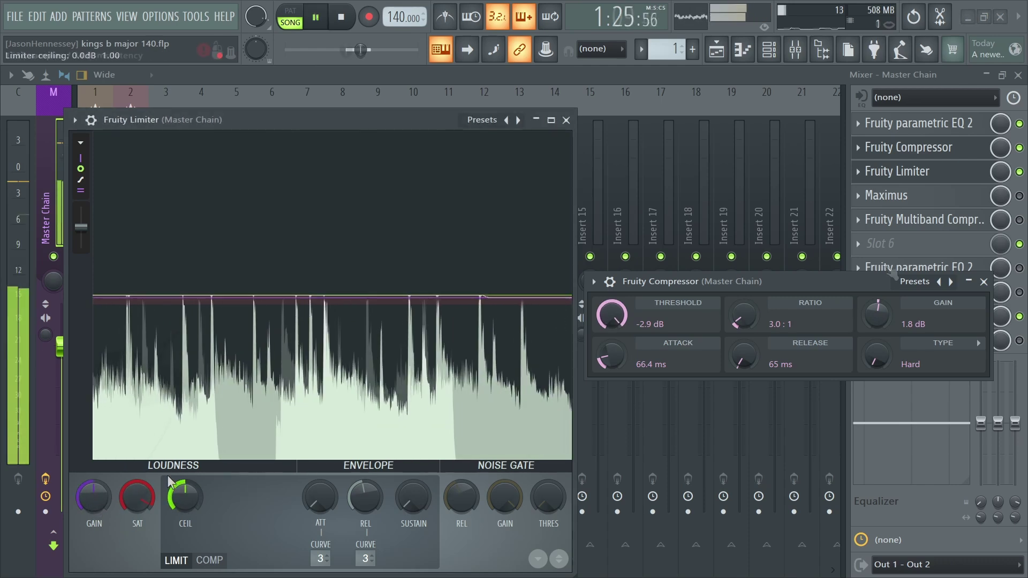
key(space)
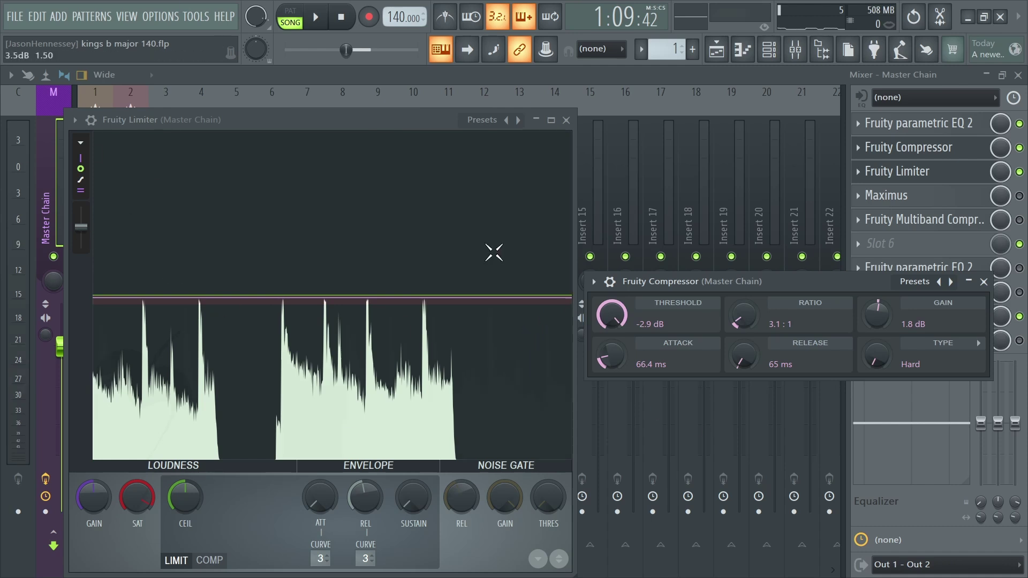
Step: Set the compressor's threshold to -3.1 dB, attack to 86.2 ms and release to 78 ms, checking against repeated playback
mouse_move(611, 359)
mouse_down()
mouse_move(624, 366)
mouse_move(624, 346)
mouse_up()
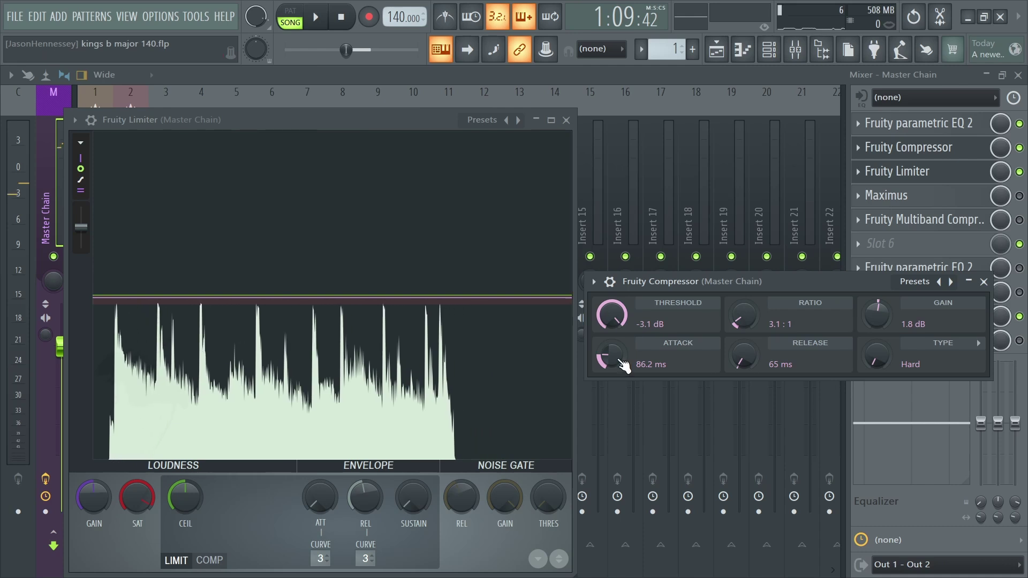
key(space)
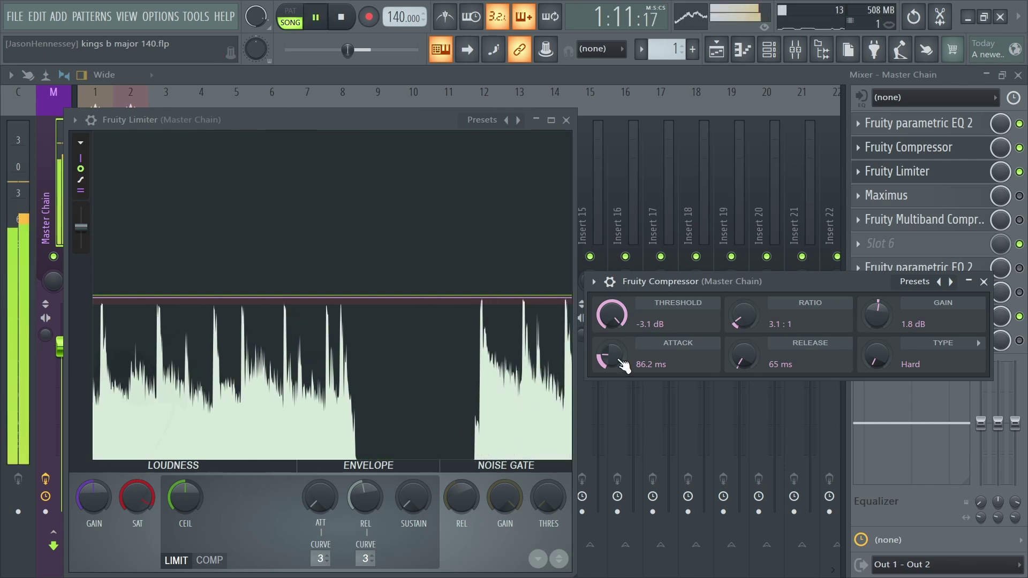
key(space)
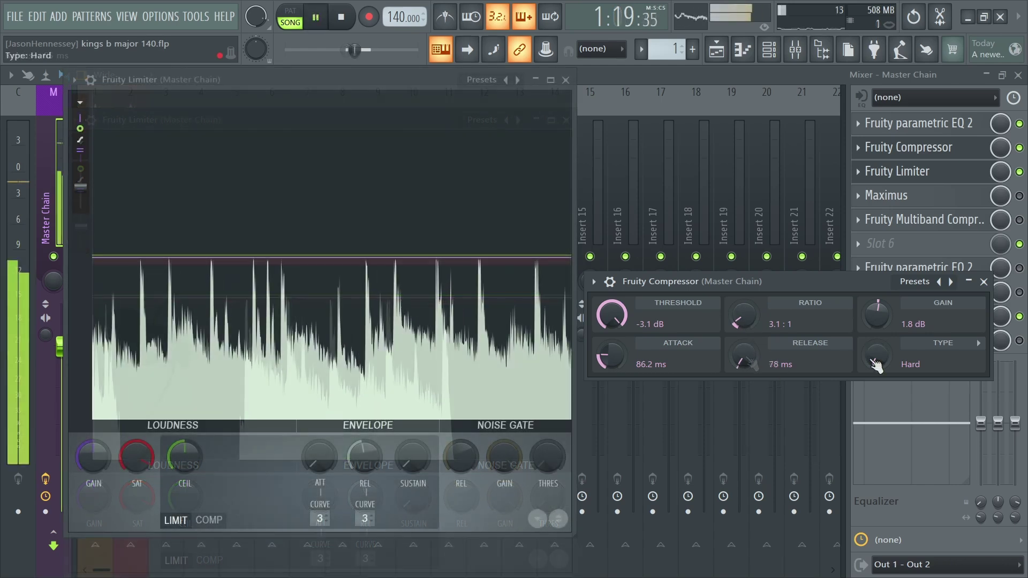
key(space)
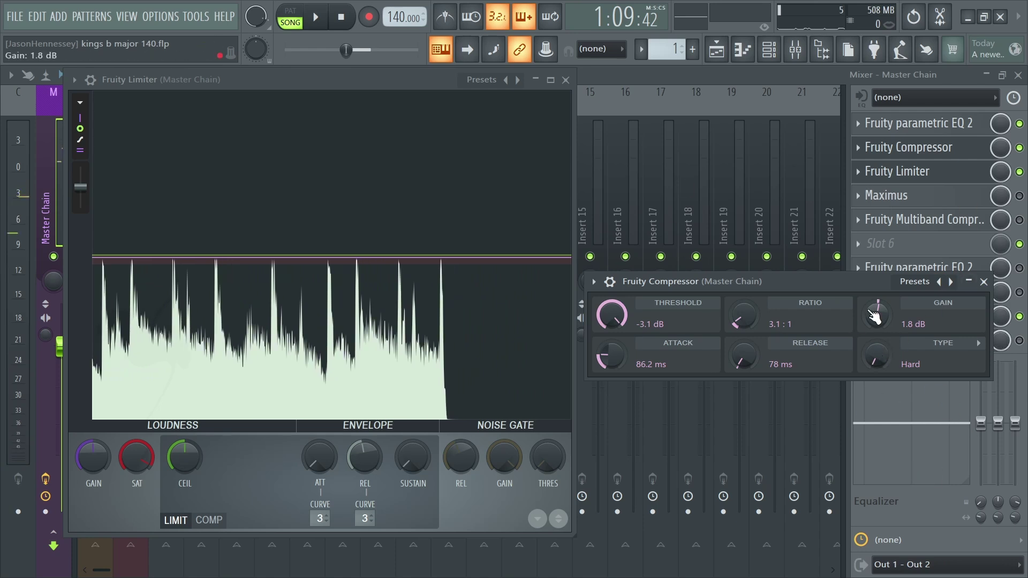
key(space)
scroll(878, 372, down, 1)
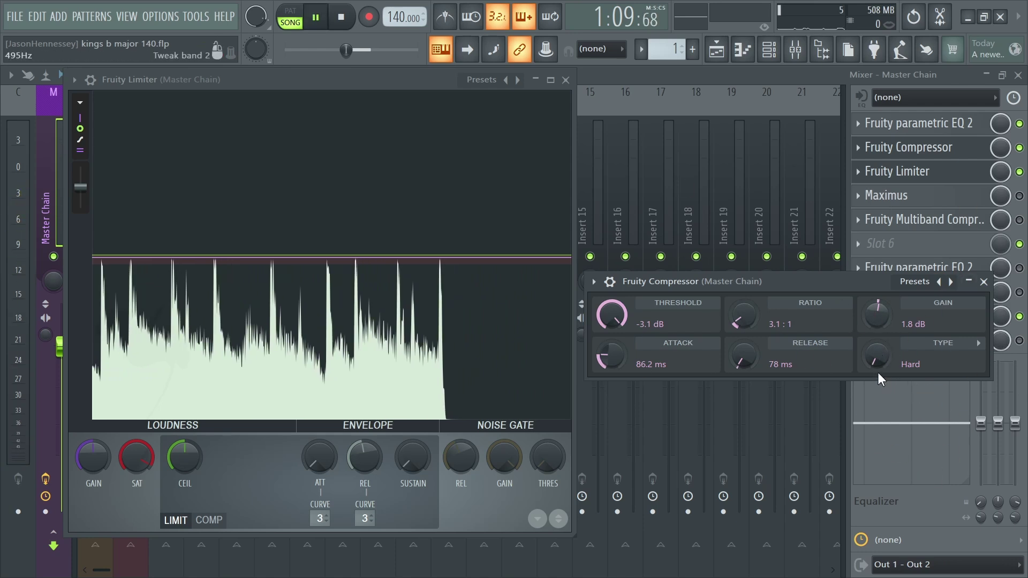
Step: Audition the Fruity Compressor's Soft and Vintage types during playback, then switch back to an earlier type
scroll(878, 365, down, 1)
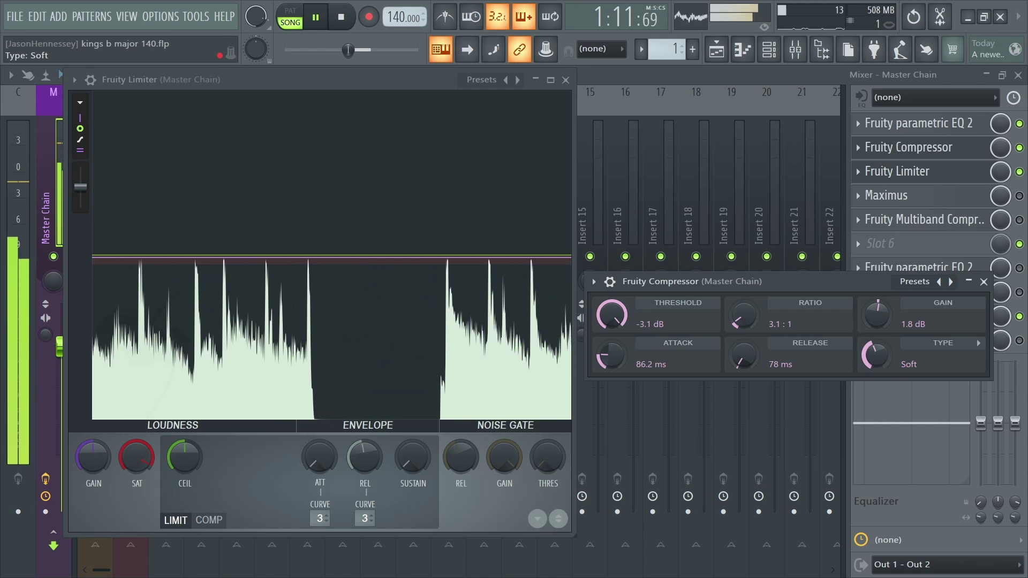
scroll(876, 355, down, 1)
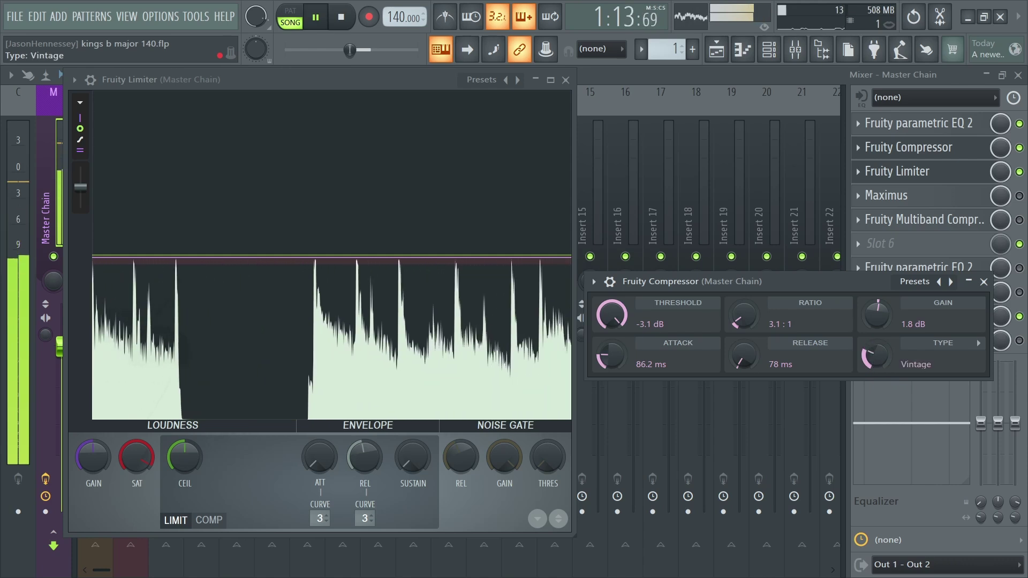
scroll(876, 356, up, 2)
scroll(876, 359, up, 1)
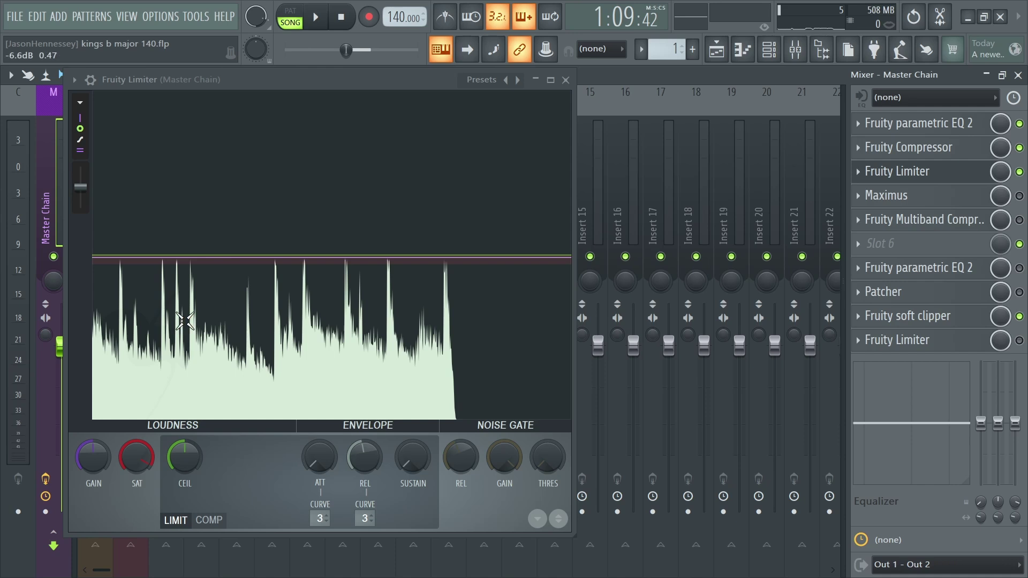
Step: Try a soft saturation threshold of -19.0 dB on the Fruity Limiter during playback, then reset it to 0.0 dB and lower it slightly
drag(136, 457, 137, 498)
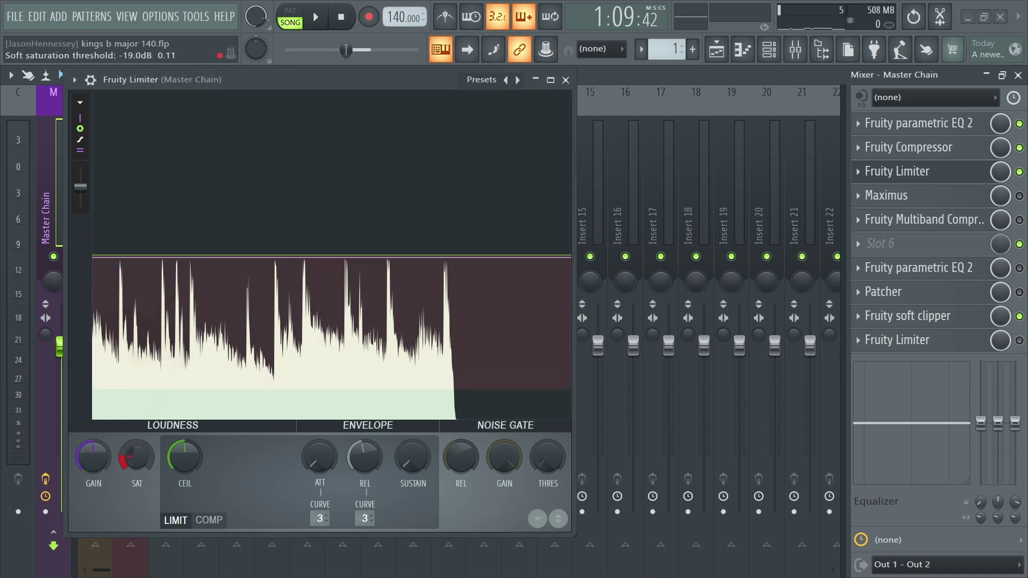
key(space)
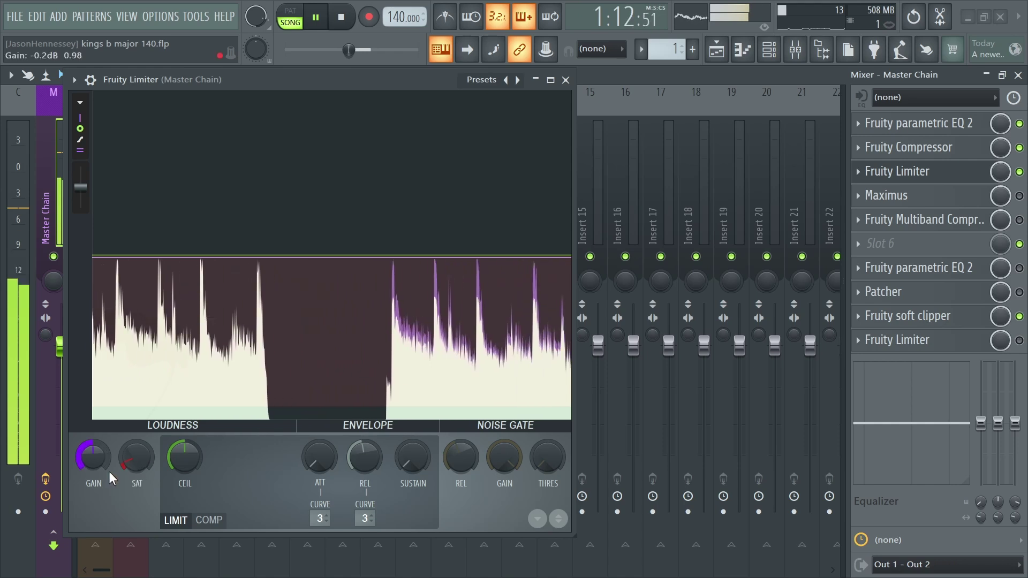
alt+click(135, 454)
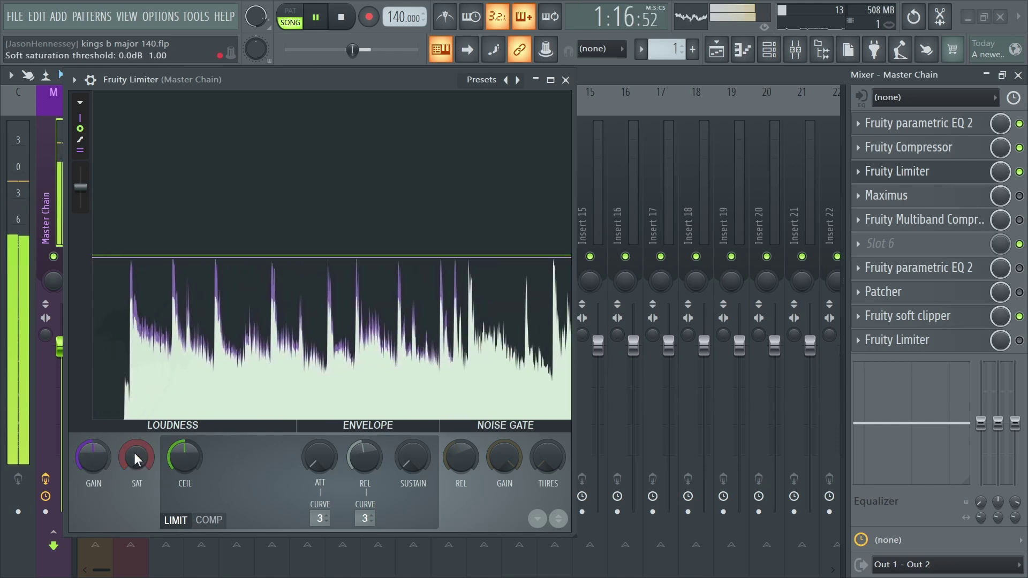
drag(135, 460, 135, 468)
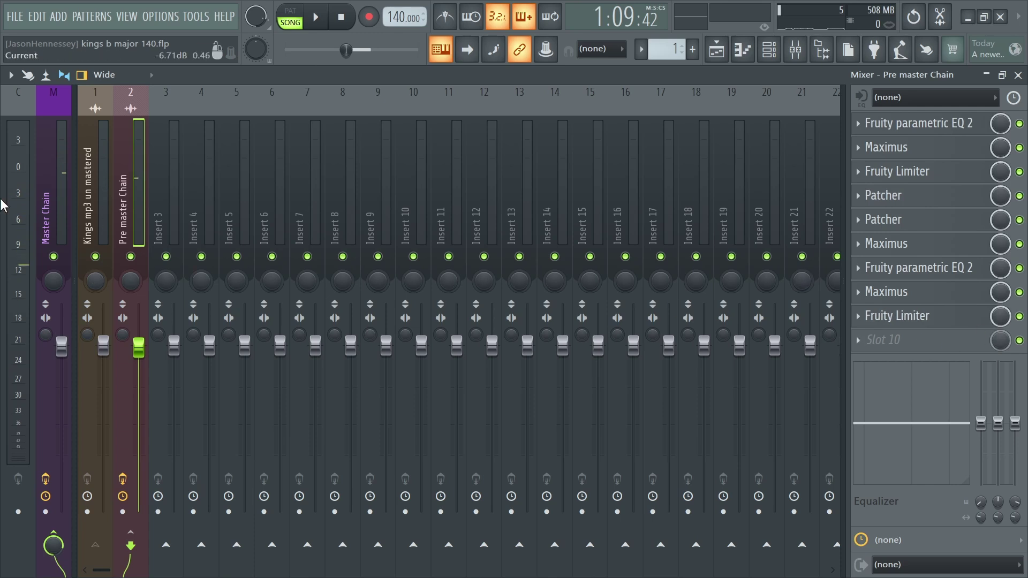
Step: Enable Maximus on the Master Chain track, open it maximized and go to its low cut control
click(59, 197)
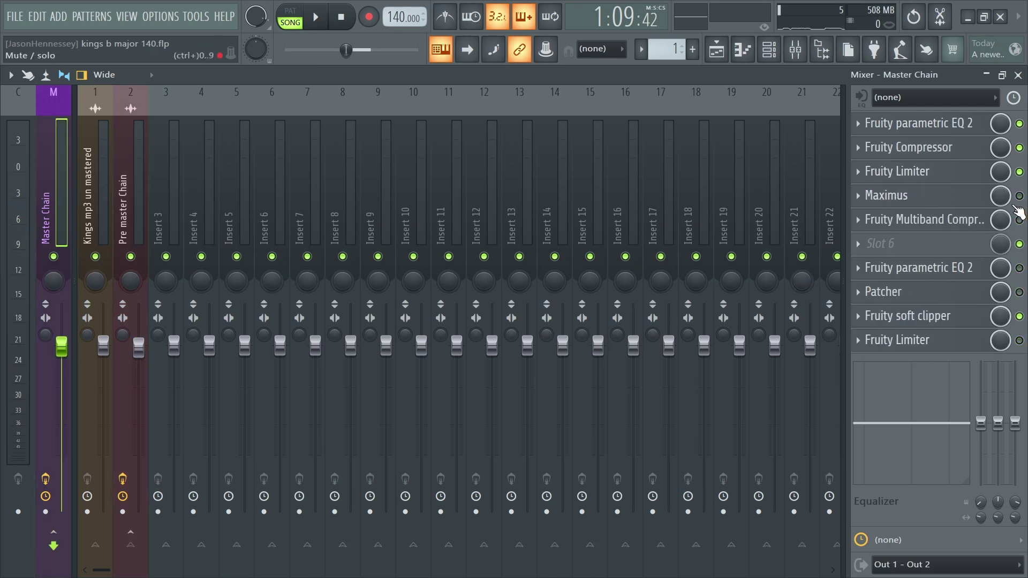
click(1019, 196)
click(944, 201)
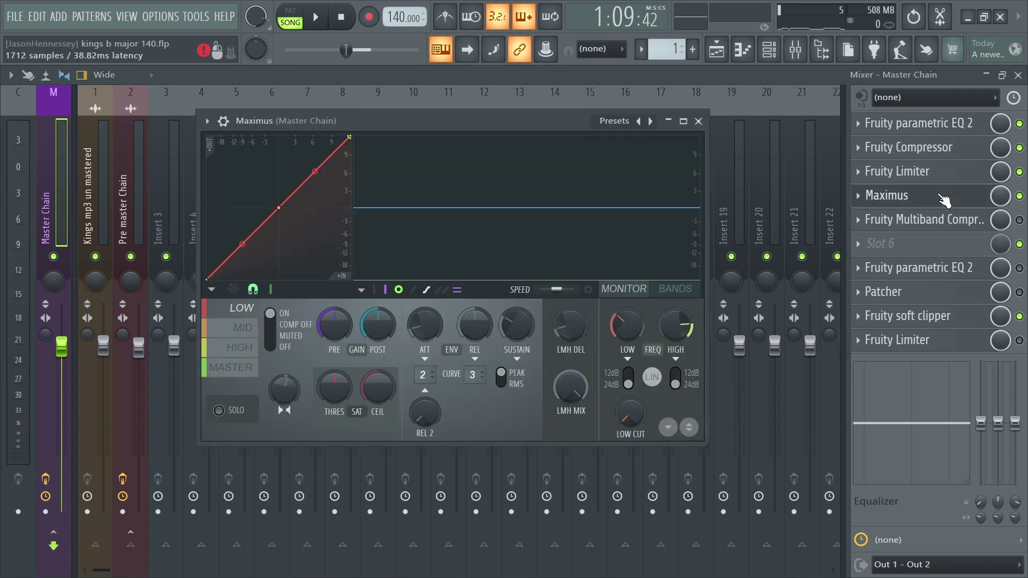
click(684, 122)
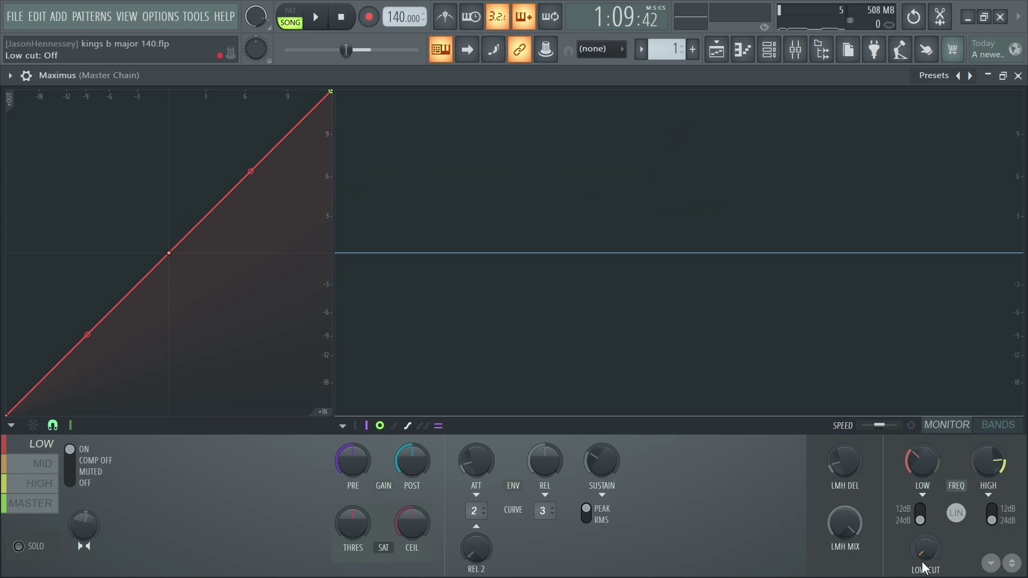
drag(922, 565, 922, 565)
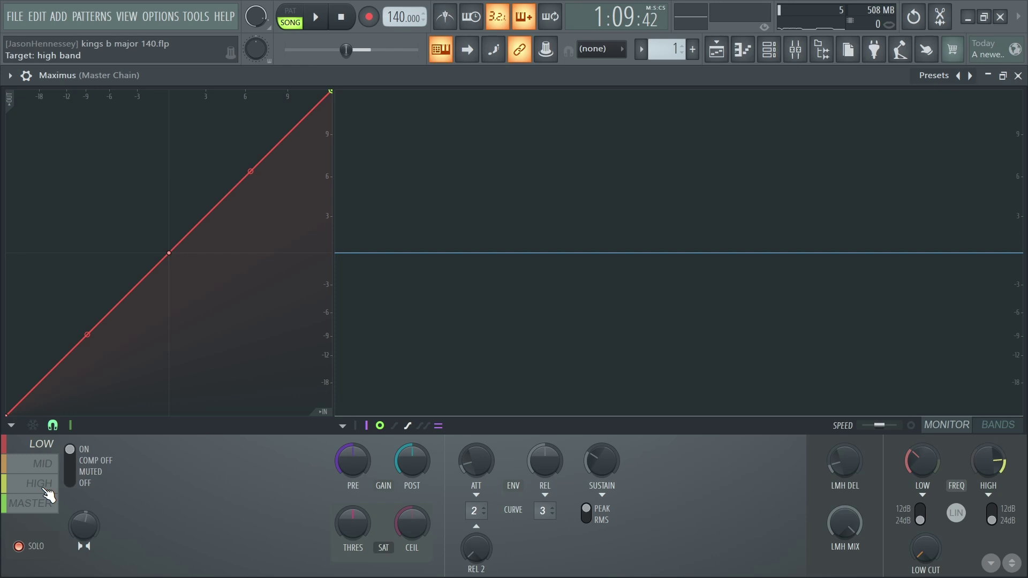
Step: Tune the low and high band crossover frequencies in Maximus with band solo on, checking against playback
drag(929, 459, 929, 459)
drag(997, 478, 991, 469)
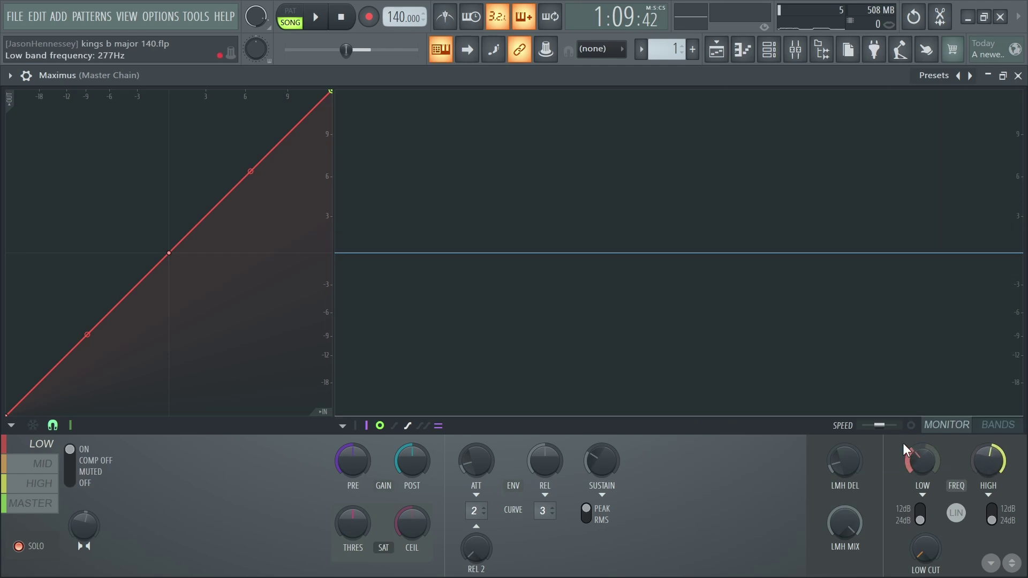
drag(922, 461, 922, 458)
drag(988, 471, 989, 460)
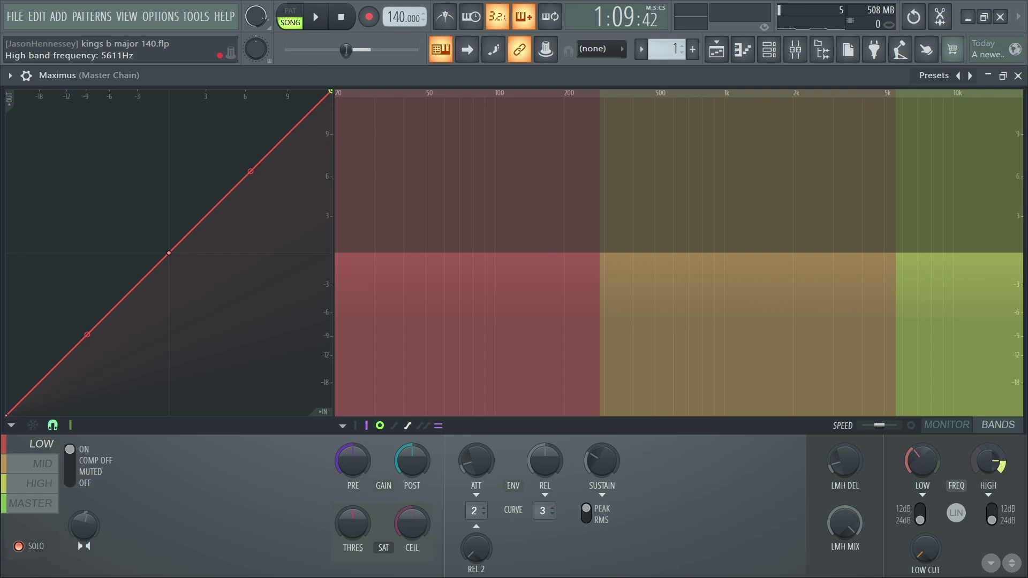
drag(989, 460, 985, 447)
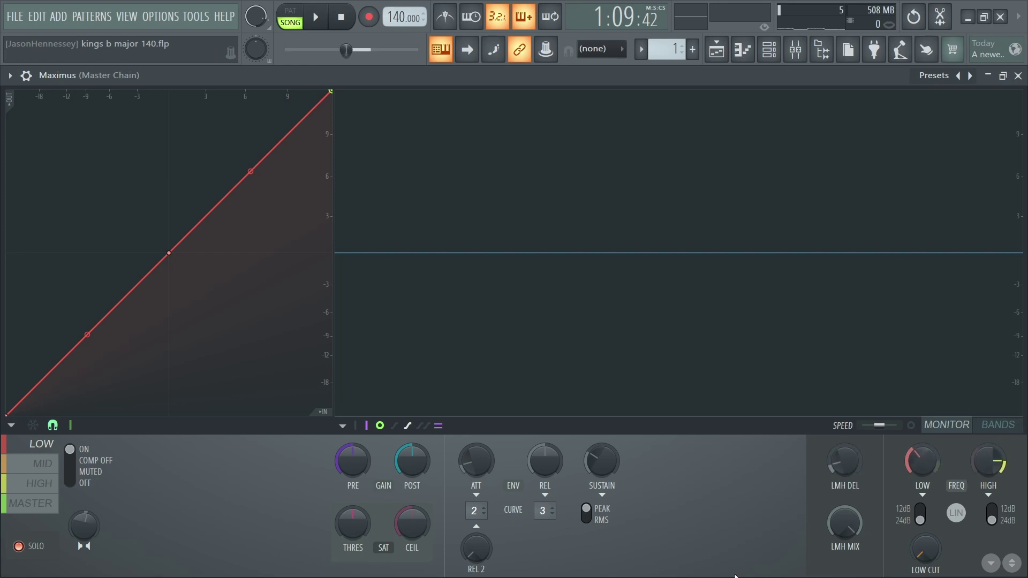
drag(902, 459, 902, 445)
key(space)
drag(989, 460, 989, 468)
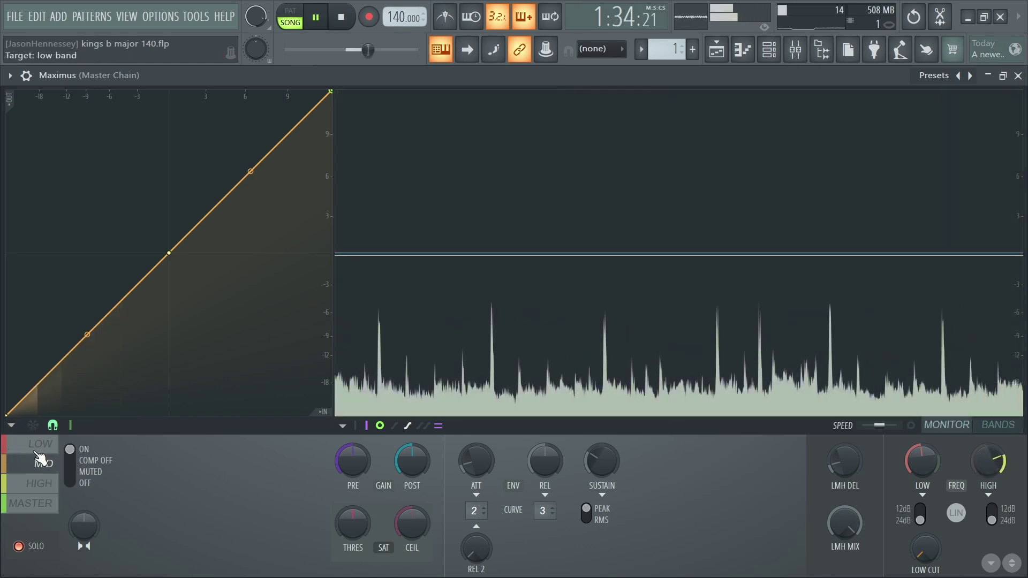
Step: Set the low band's stereo separation to 10% merged and the mid band's to Original, and move on to the high band
click(38, 448)
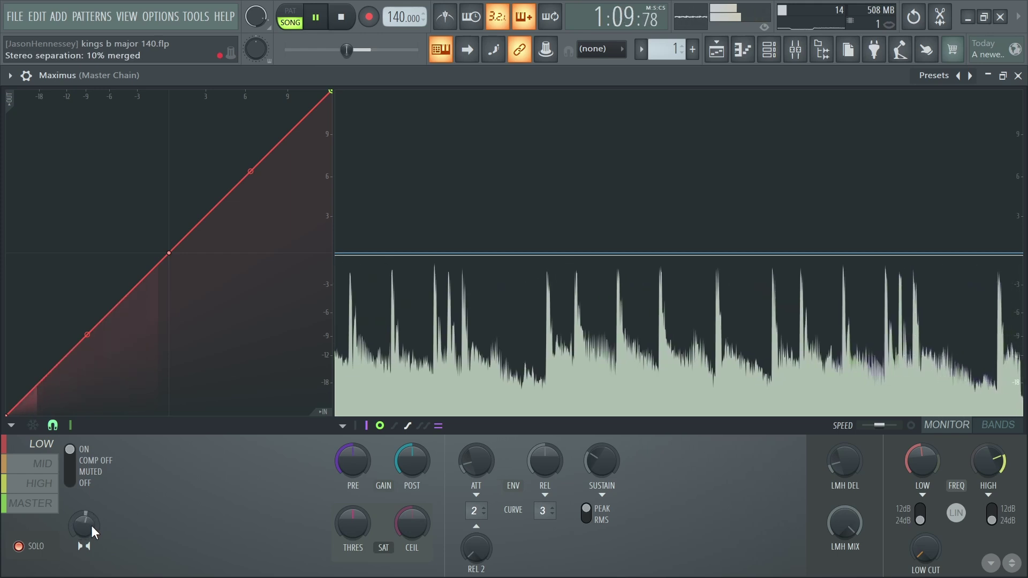
click(38, 464)
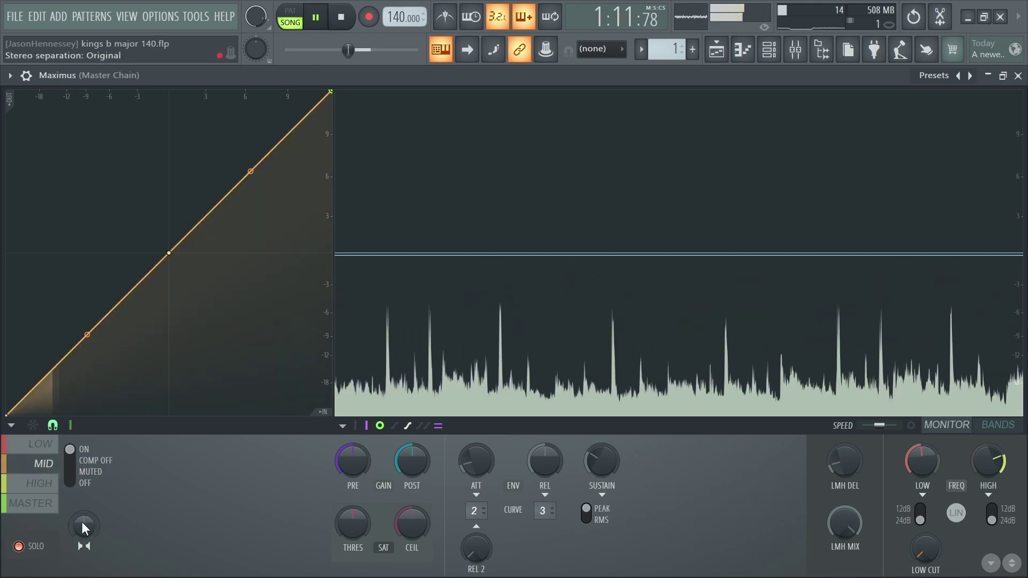
click(39, 483)
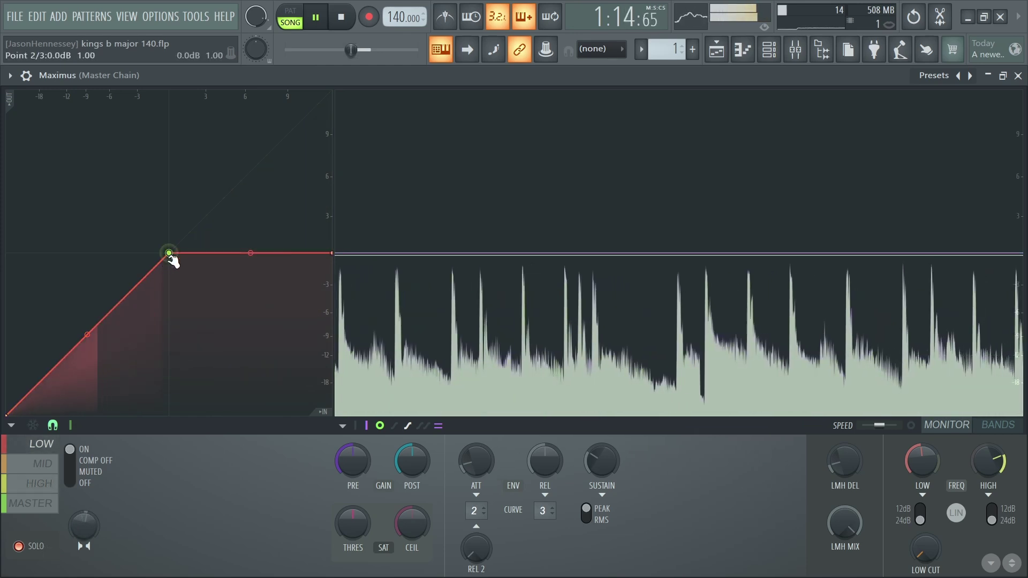
Step: Flatten the low and mid compression curves with lowered knees, setting pre gain to about -0.3 dB for low and 0.4 dB for mid
drag(169, 253, 159, 276)
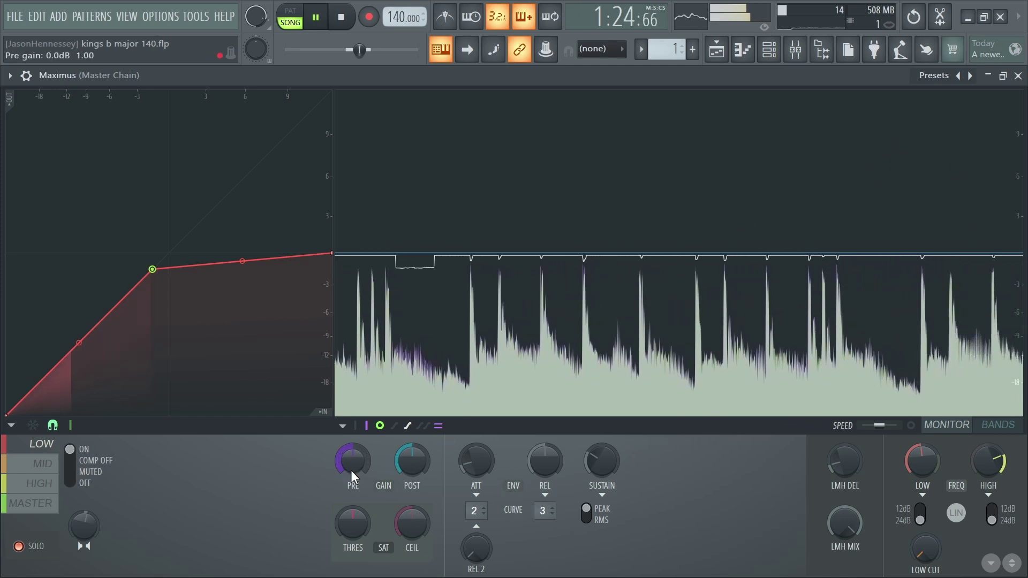
drag(353, 470, 353, 472)
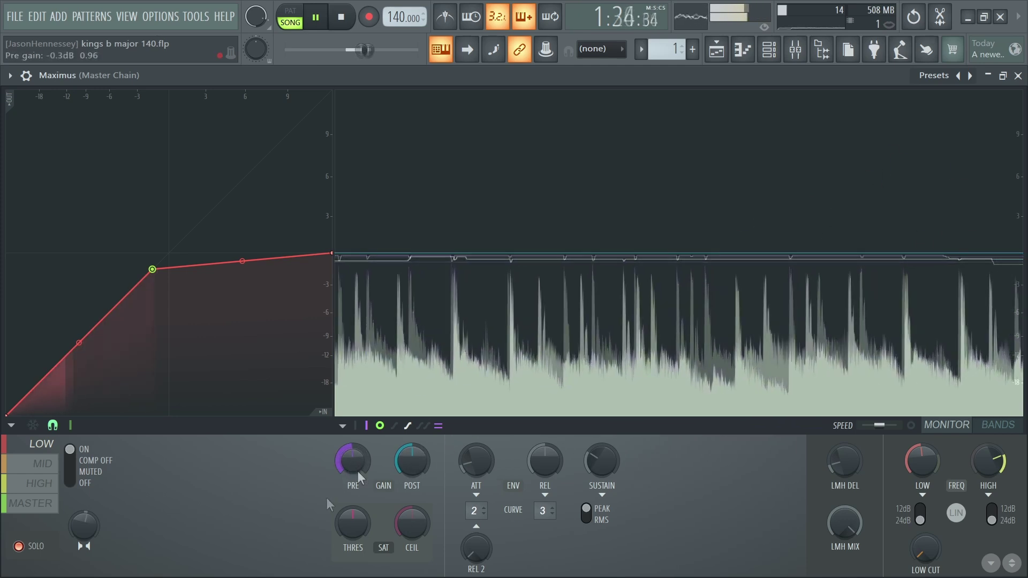
drag(358, 477, 360, 478)
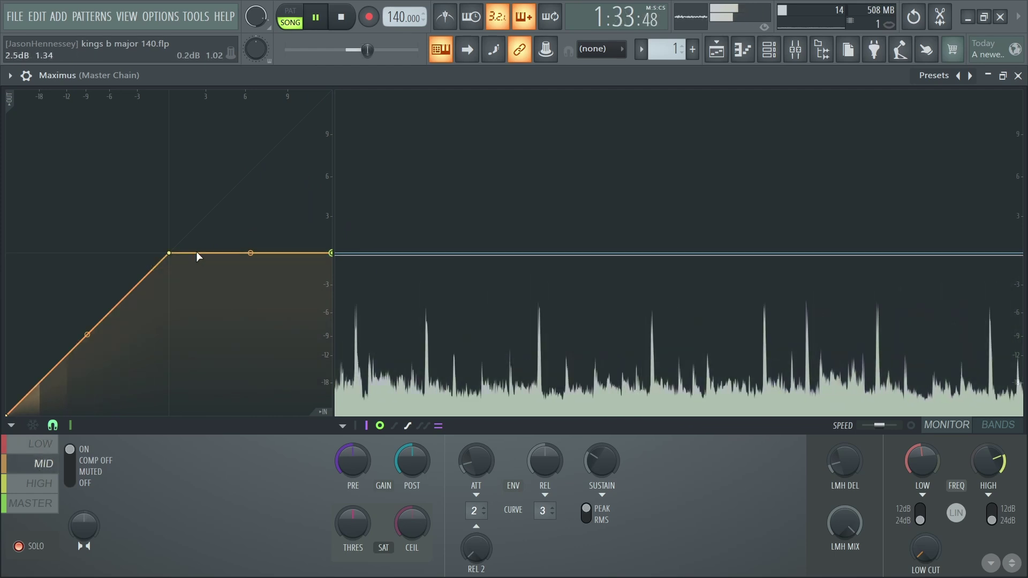
drag(169, 269, 124, 305)
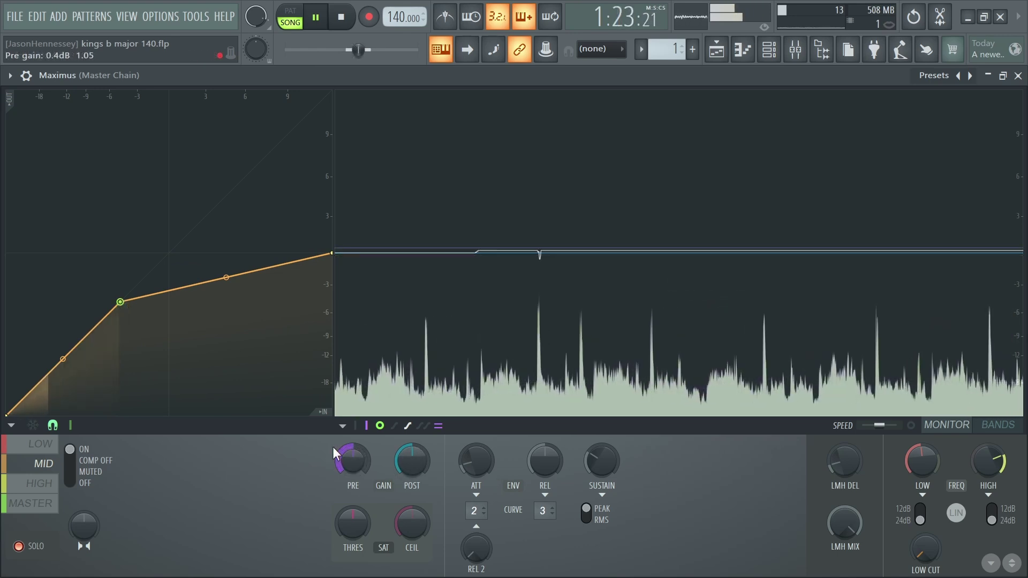
Step: Raise the low band's attack, shorten its release to about 1.61 ms and reduce its sustain
click(37, 444)
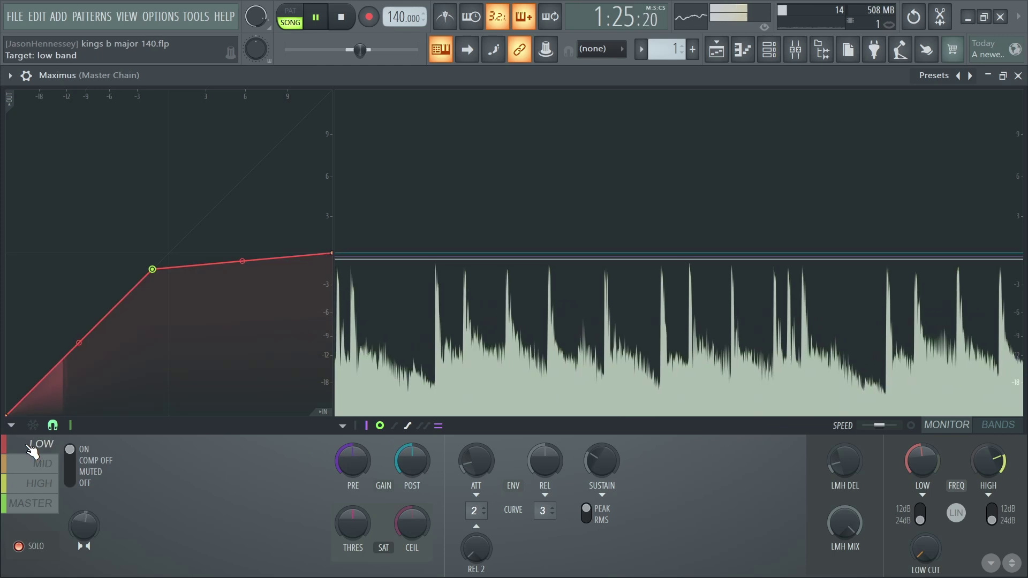
drag(479, 464, 479, 438)
drag(546, 463, 546, 506)
drag(578, 462, 578, 482)
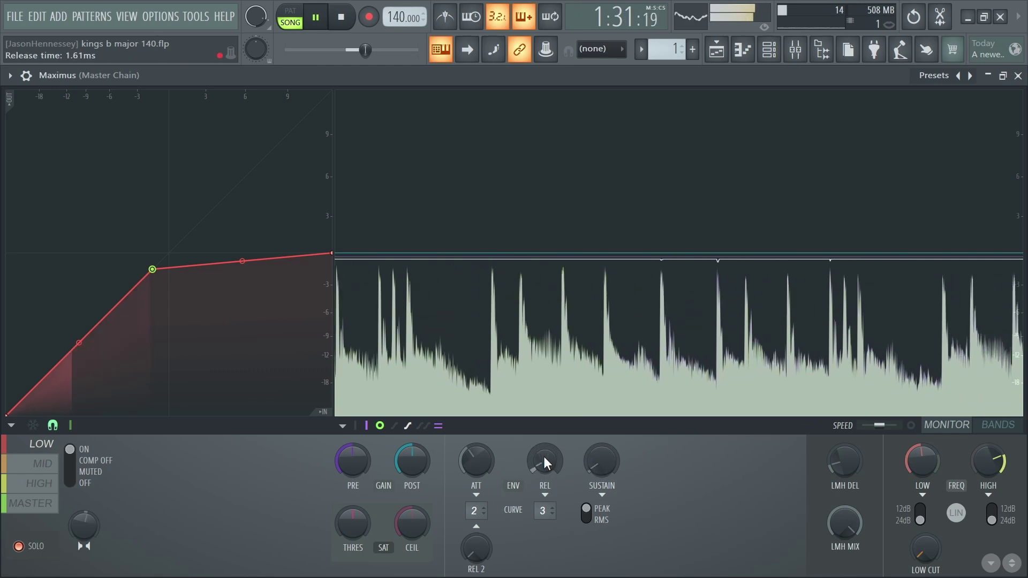
Step: Lower the mid band's post gain to about -0.5 dB and compress the high band with a flattened curve and lowered knee
click(45, 465)
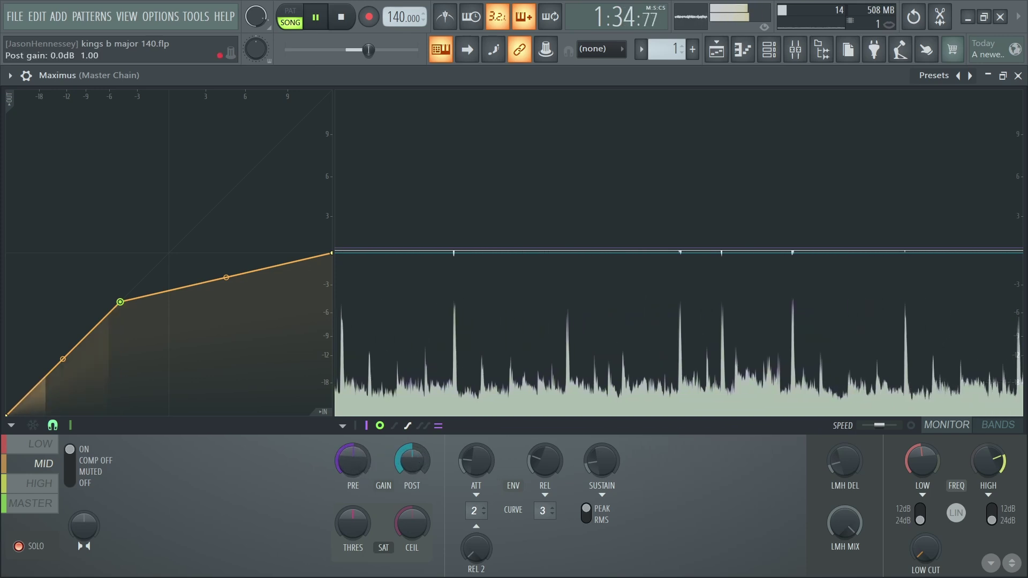
drag(412, 461, 412, 466)
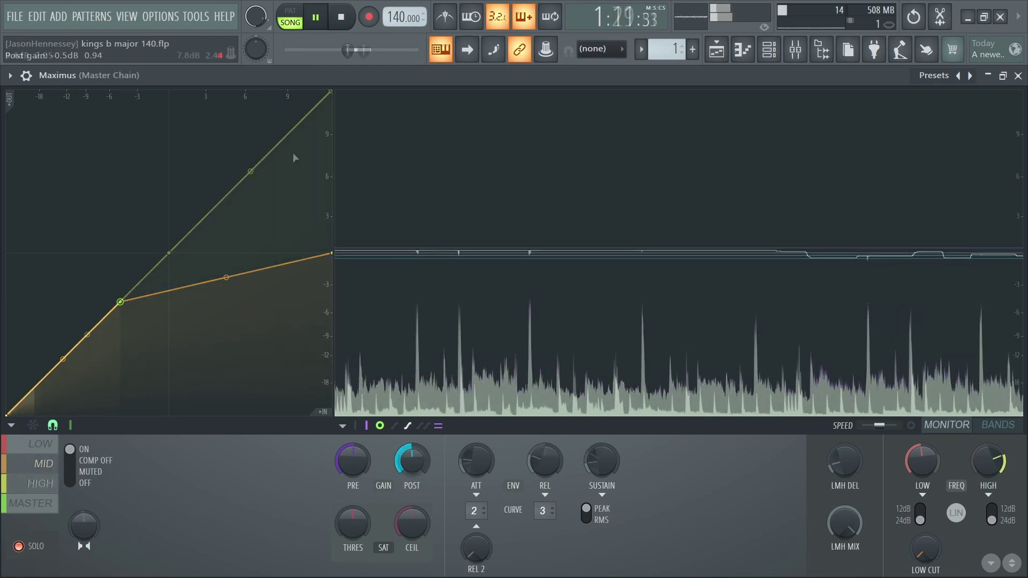
drag(332, 92, 359, 252)
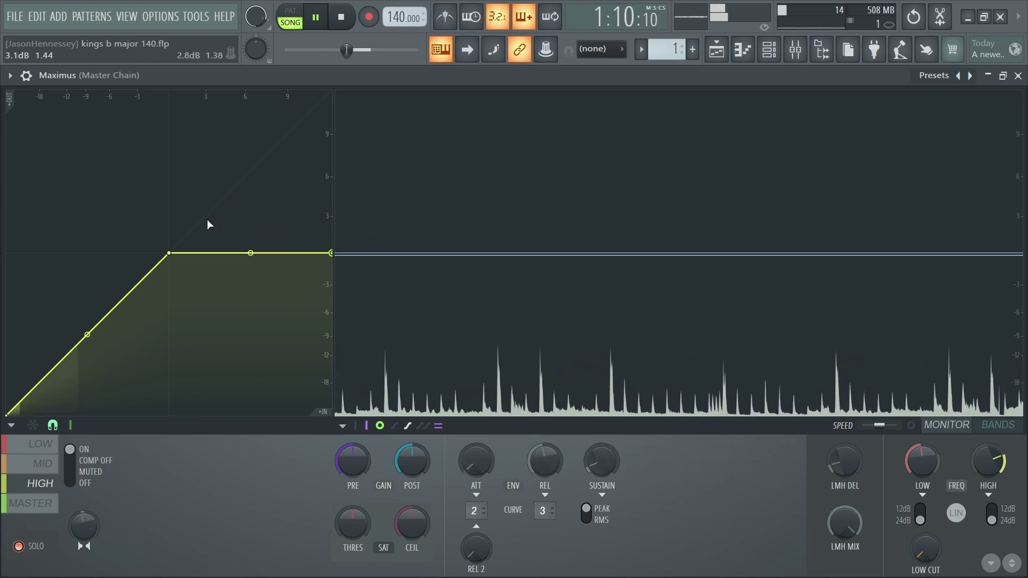
drag(171, 253, 167, 338)
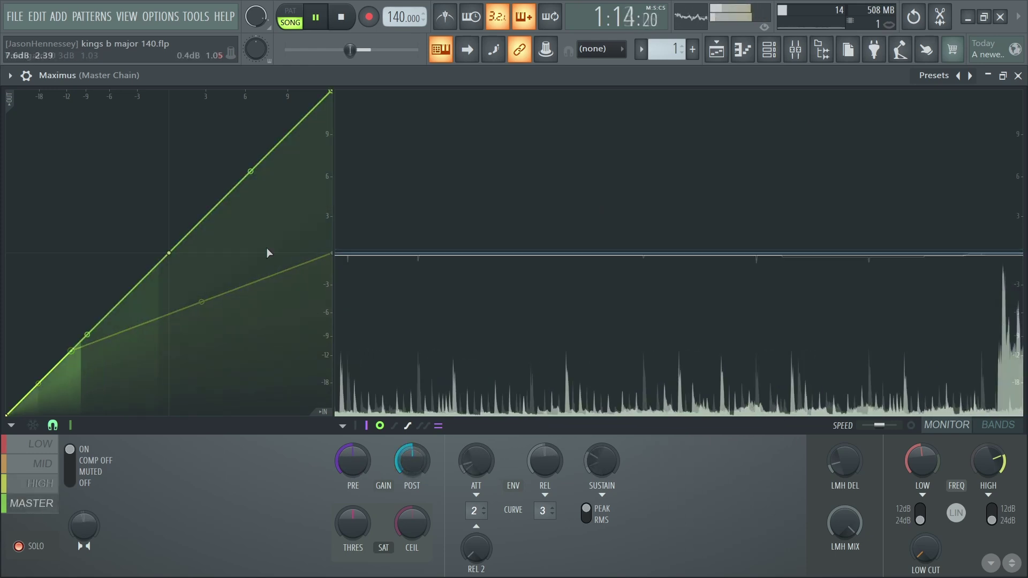
Step: Turn off band solo and shape the master band's curve with a knee just below 0 dB and -0.4 dB pre gain, checking with playback
click(22, 546)
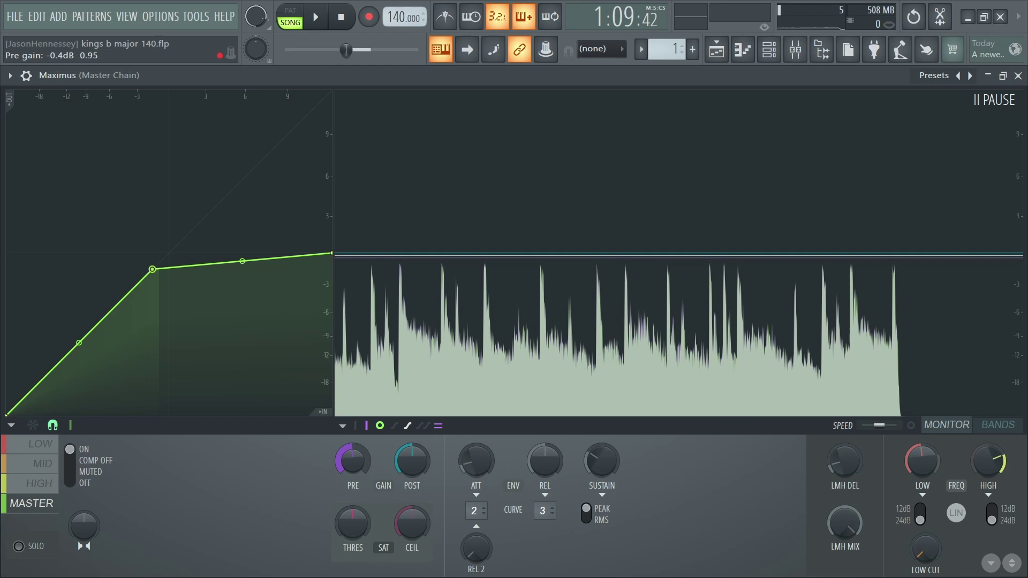
key(space)
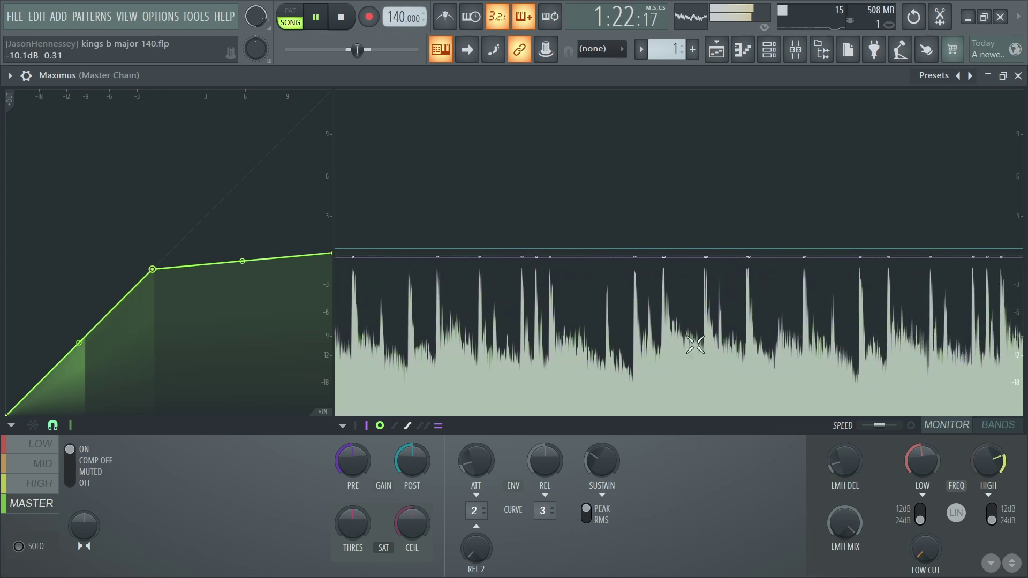
key(space)
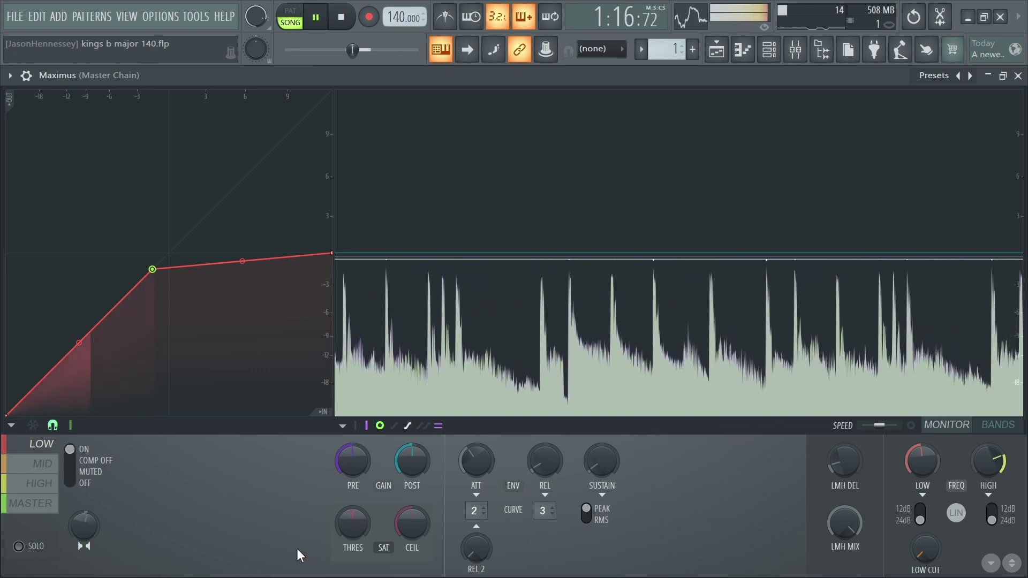
Step: Reduce the low band's saturation threshold and saturation ceiling in Maximus during playback
drag(352, 530, 352, 573)
drag(412, 527, 411, 536)
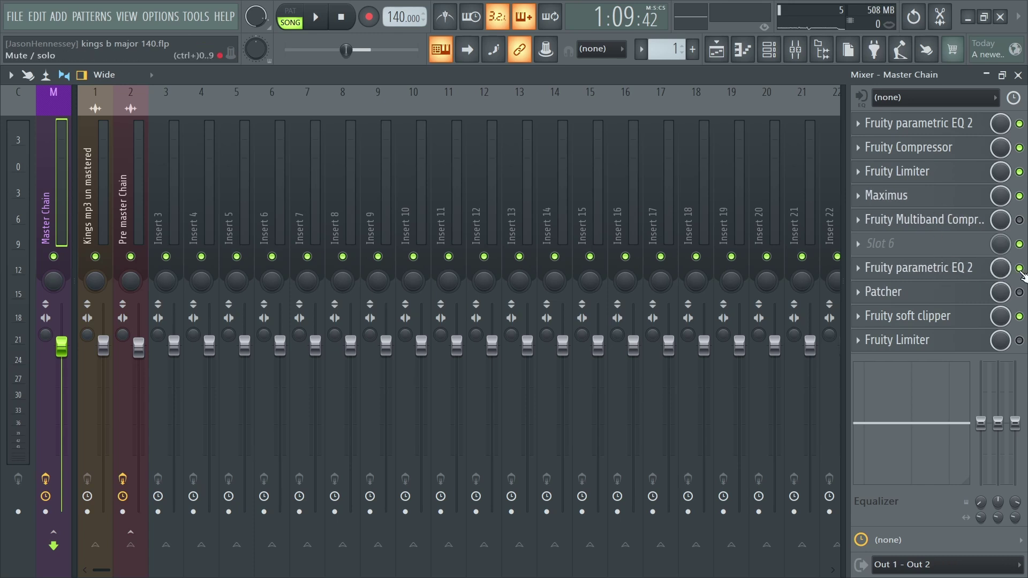
Step: Enable and open the Master Chain's second Fruity parametric EQ 2 and boost band 4 slightly during playback
click(921, 267)
key(space)
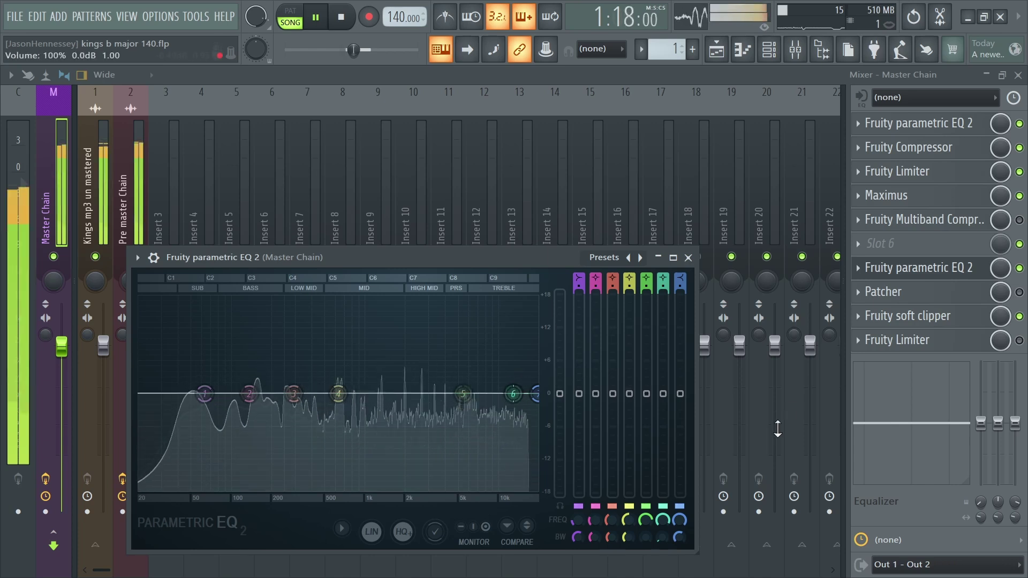
key(space)
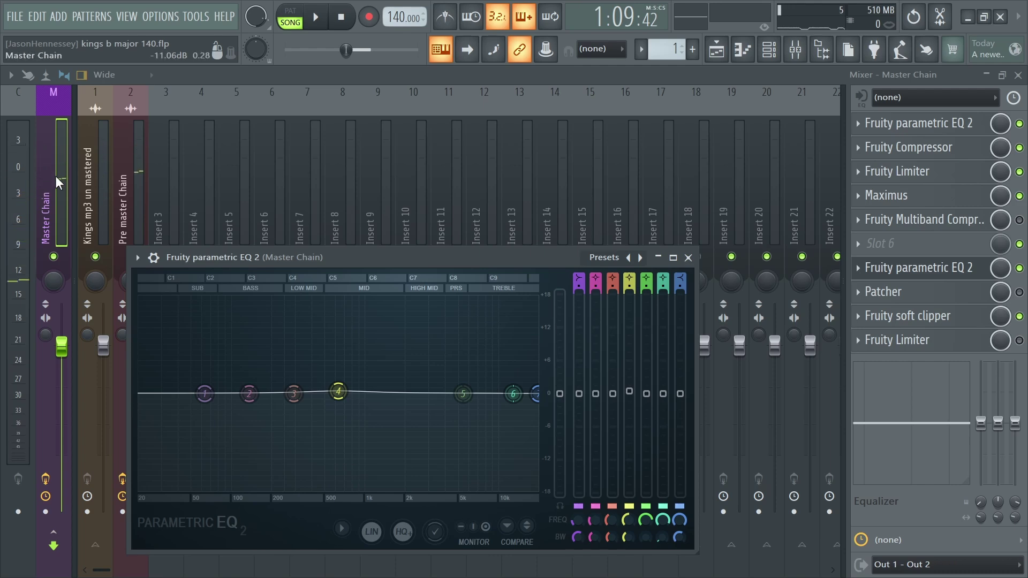
Step: Open the Patcher, then audition the final Fruity Limiter during playback, comparing ceiling settings of 0.0 dB and -0.6 dB
click(917, 294)
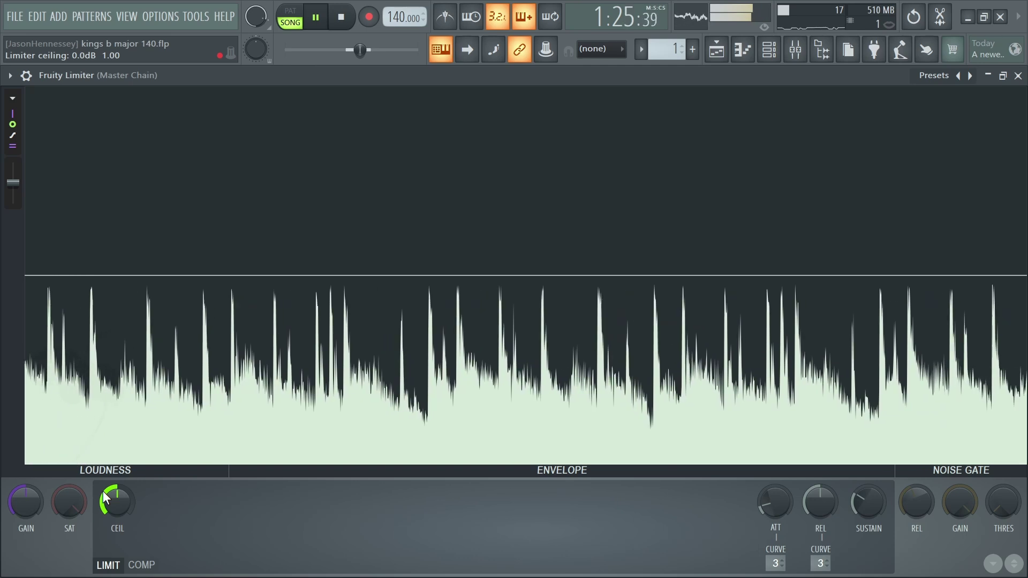
key(space)
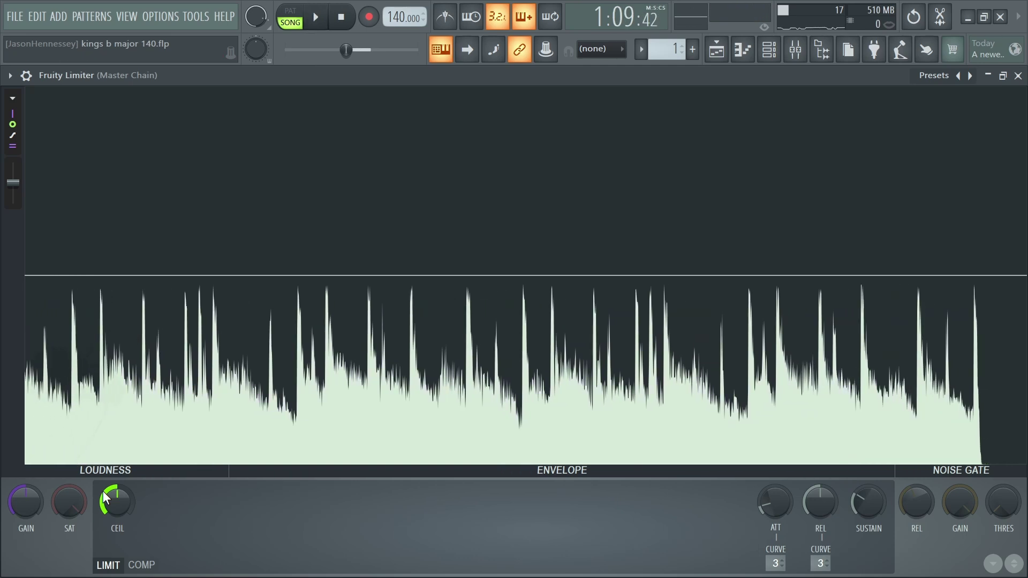
key(space)
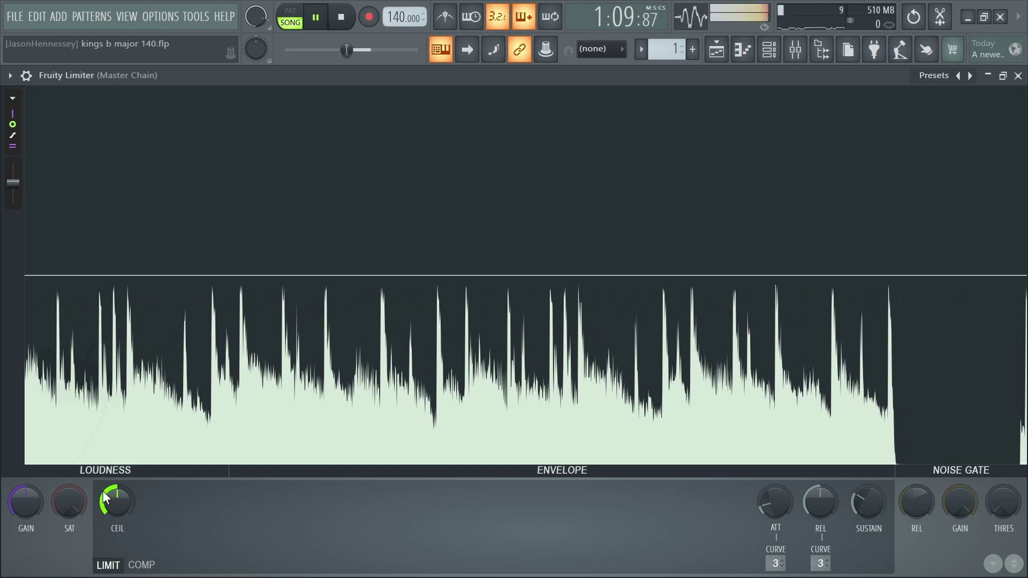
key(space)
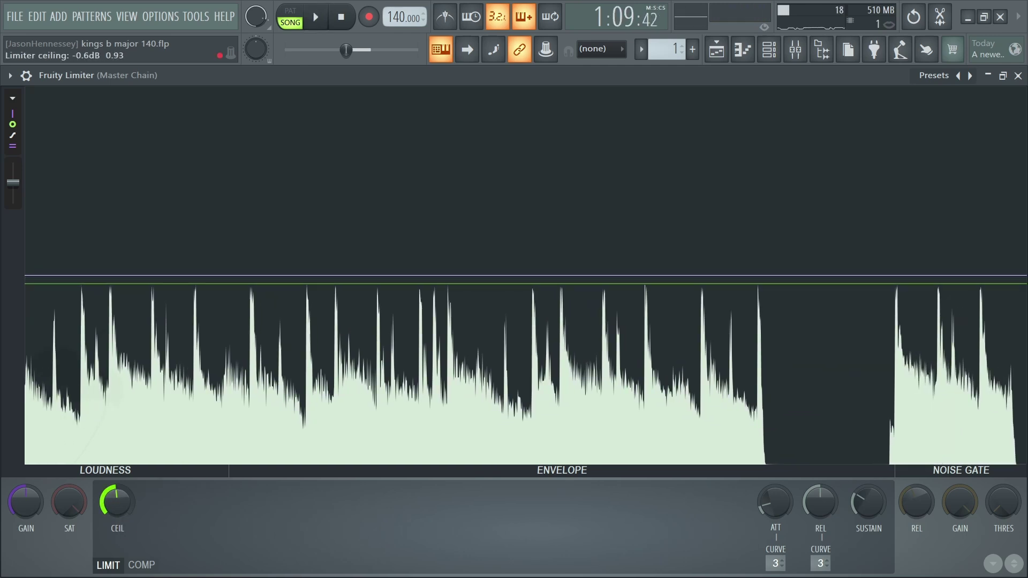
key(space)
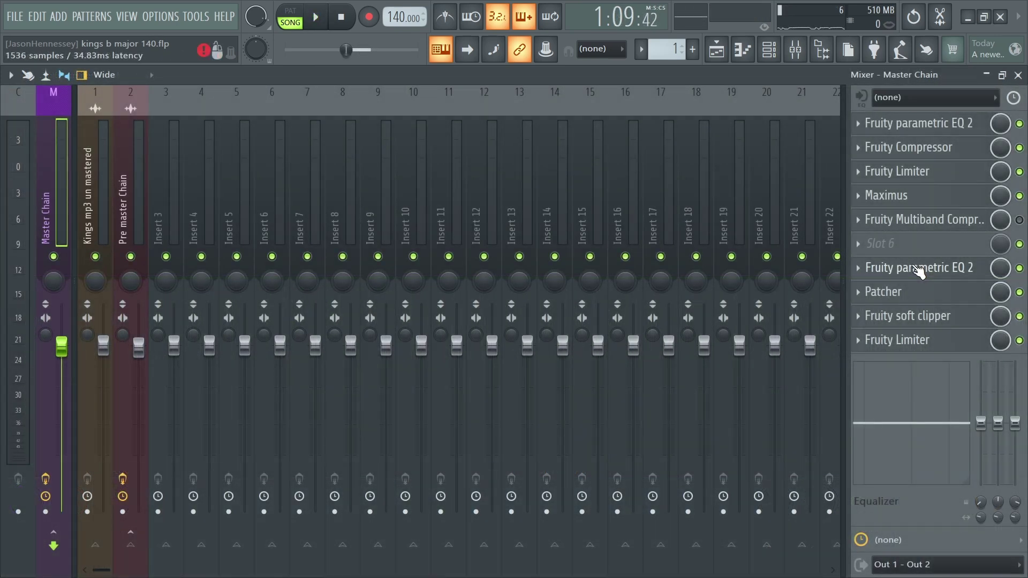
Step: Raise the main level of the second Fruity parametric EQ 2 to about 0.5 dB and check the final Fruity Limiter during playback
click(919, 269)
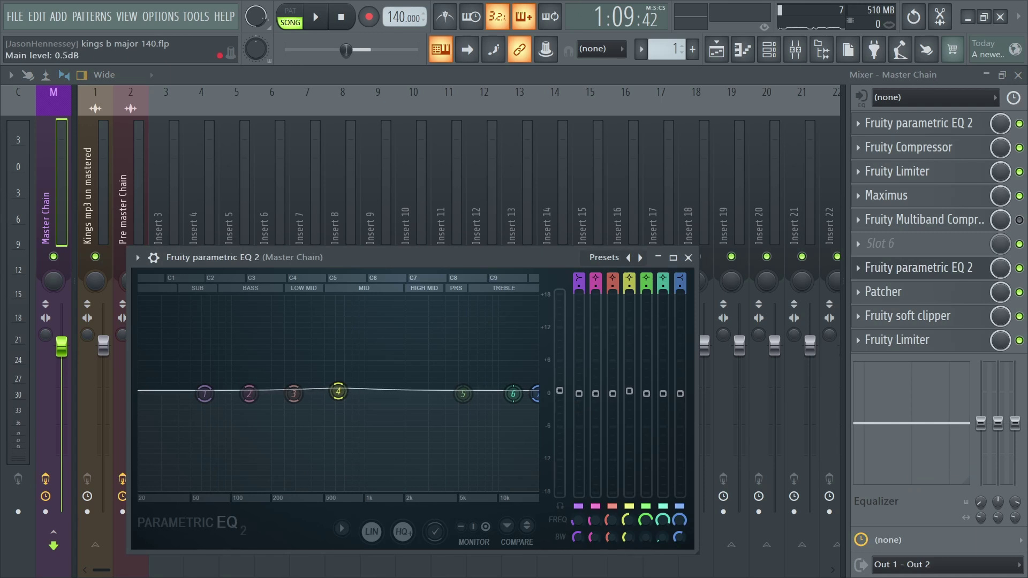
key(space)
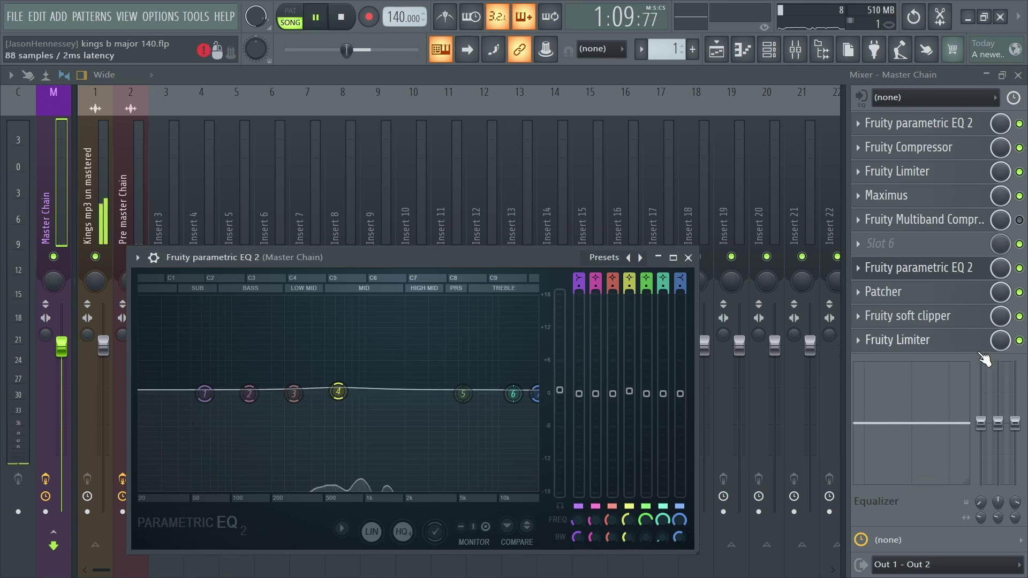
click(919, 340)
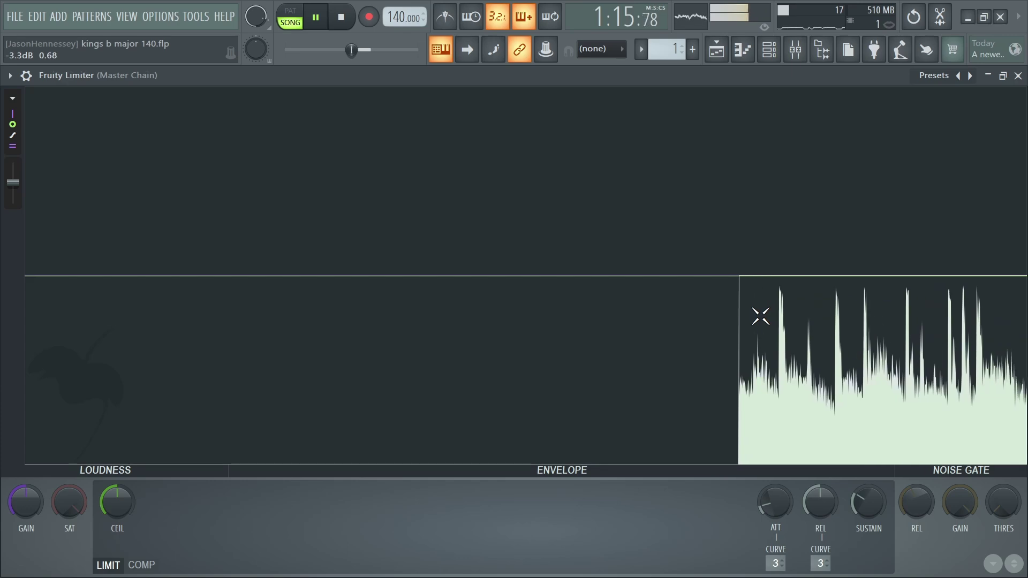
Step: Stop playback and set the song position to the start of the loud section just after bar 17 in the playlist
scroll(300, 209, up, 5)
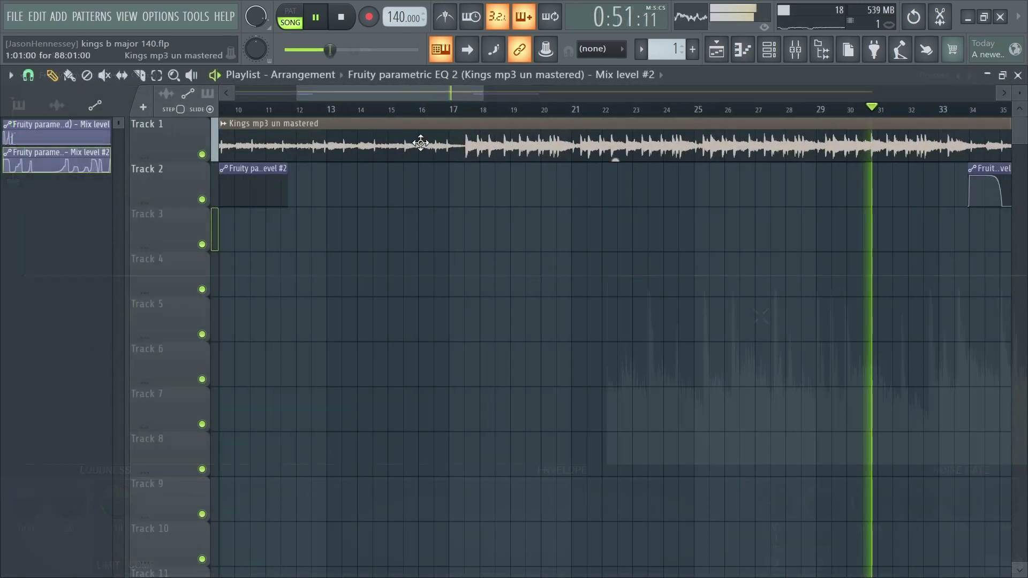
key(space)
click(469, 109)
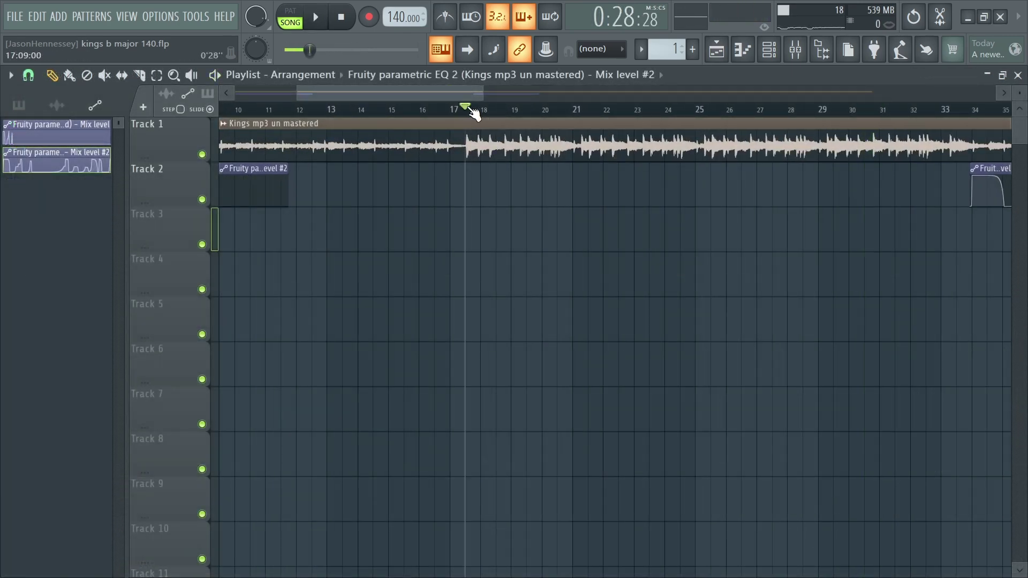
Step: Compare the bypassed and processed sound by enabling the effect slots of the Pre master Chain and Master Chain tracks during playback
click(795, 49)
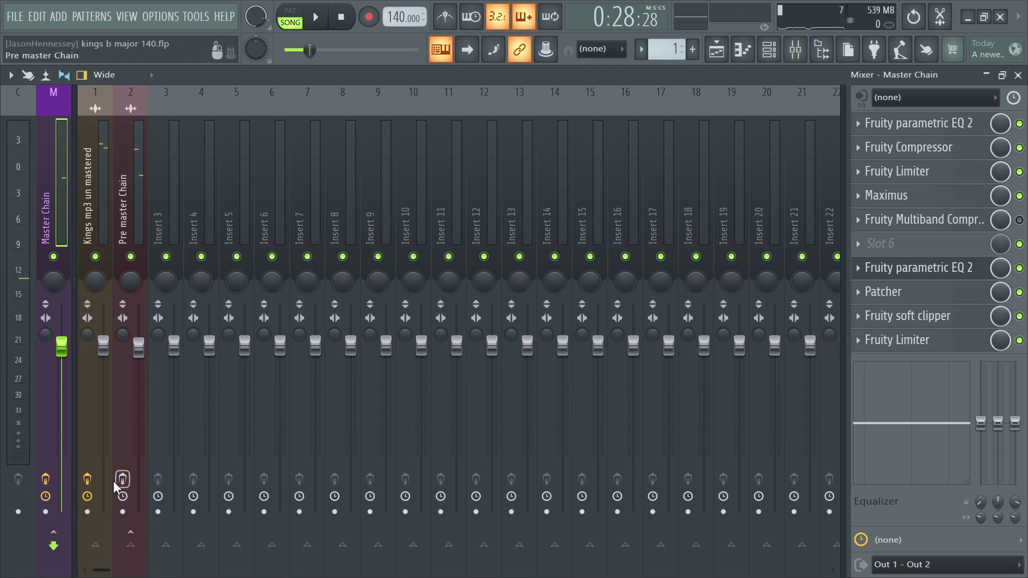
key(space)
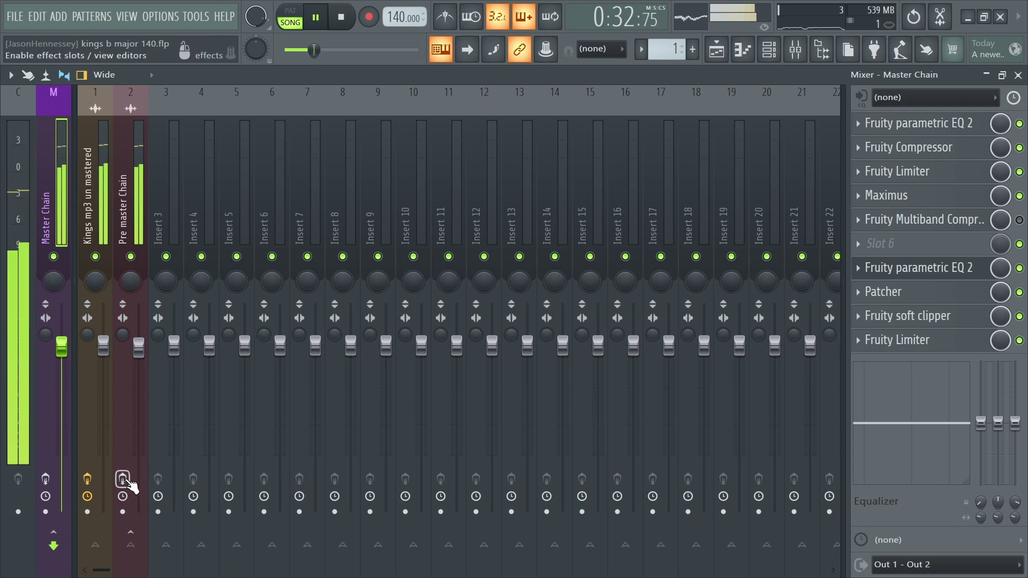
click(124, 479)
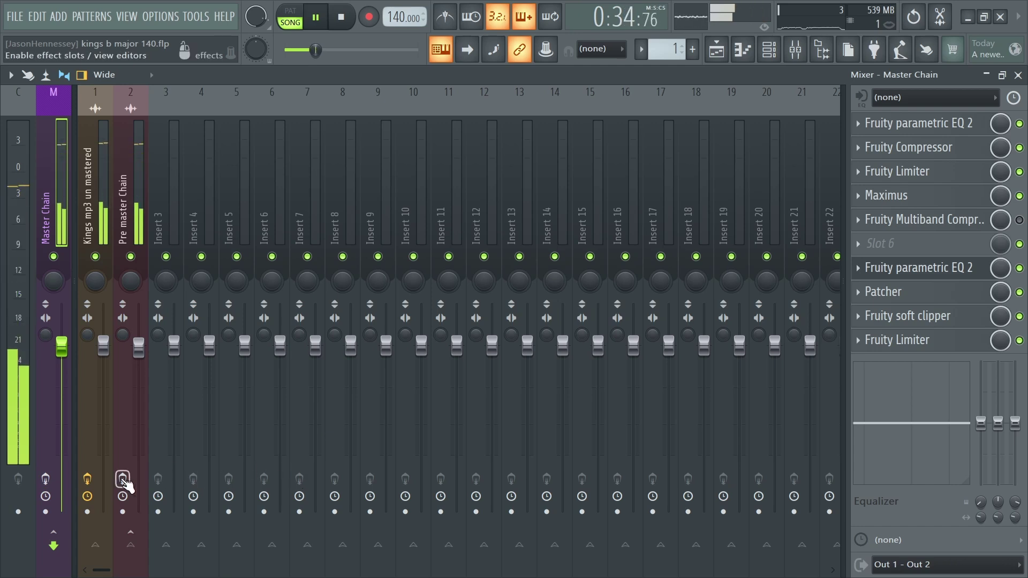
click(46, 479)
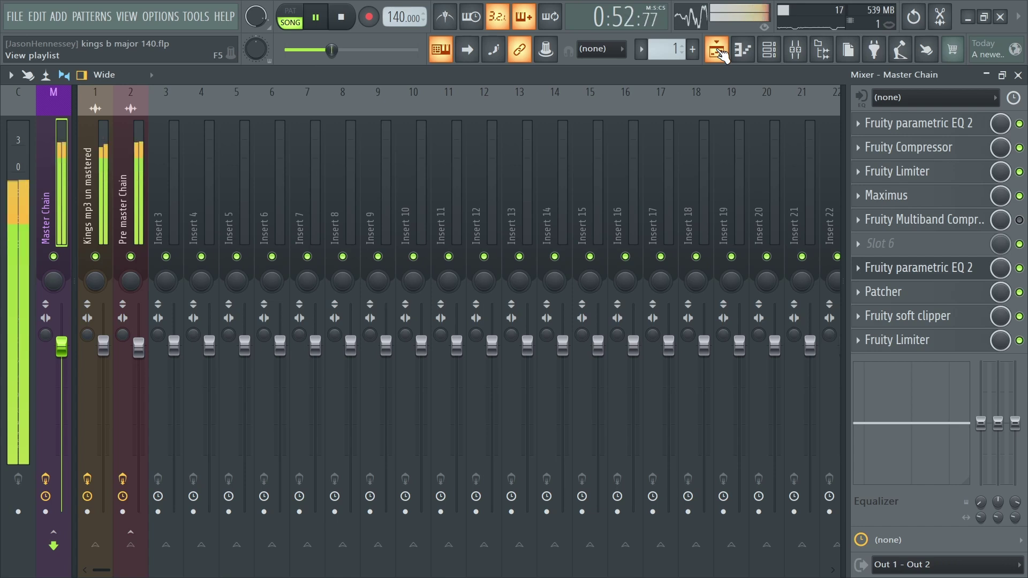
key(space)
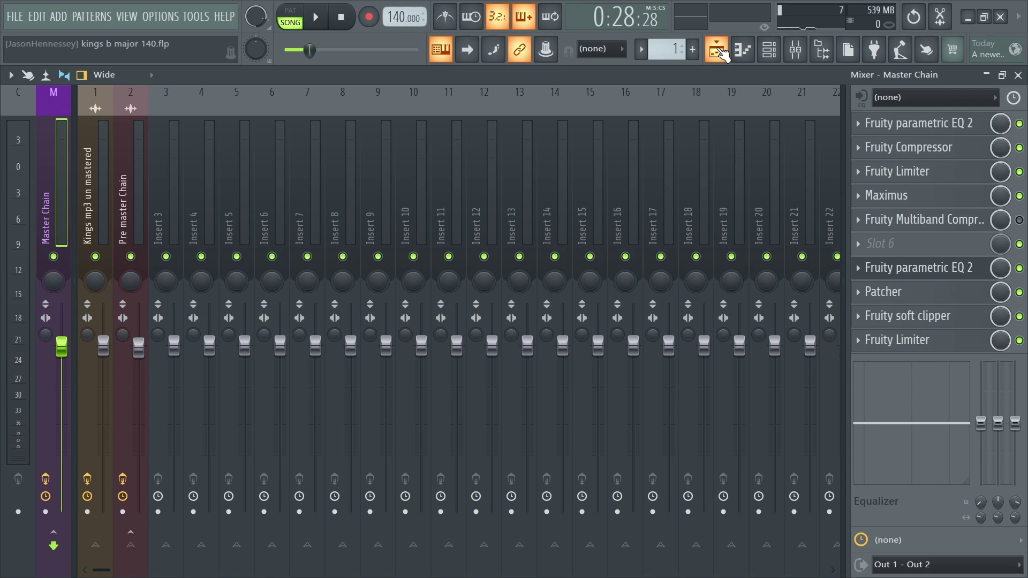
Step: Play the fully processed track from the loud section, reviewing the mixer levels and the whole arrangement in the playlist
click(717, 51)
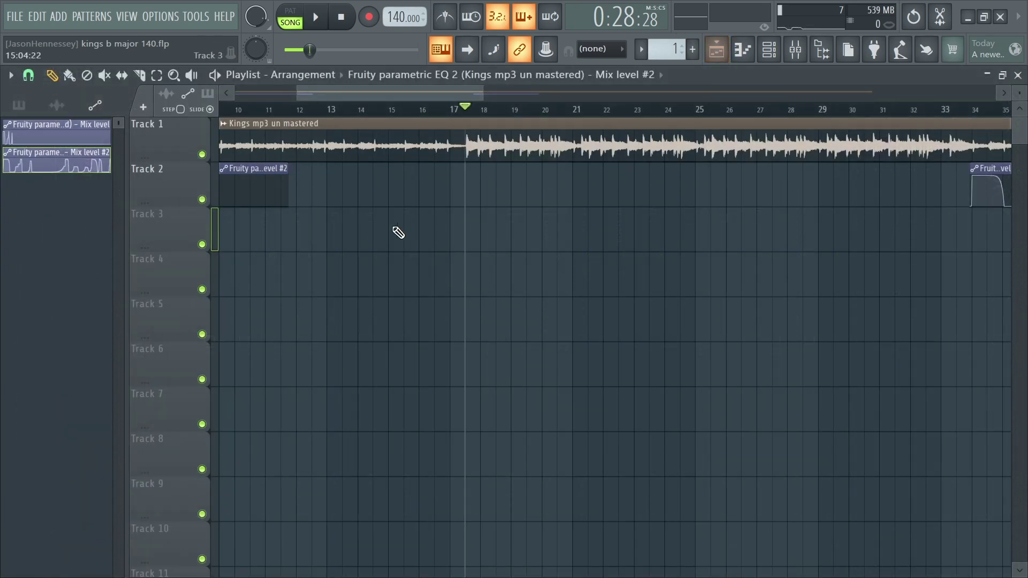
scroll(428, 215, down, 3)
key(space)
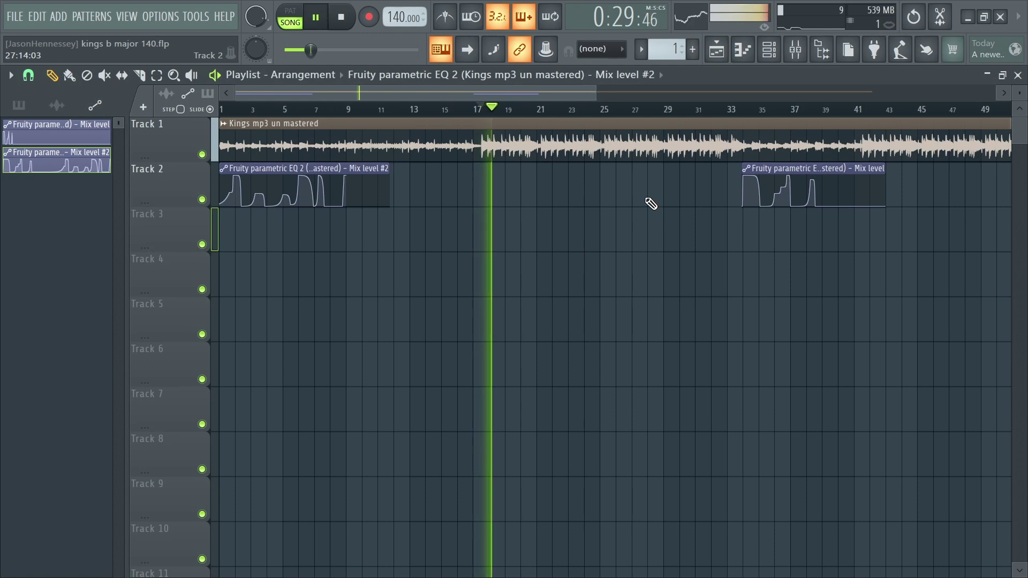
scroll(647, 214, down, 2)
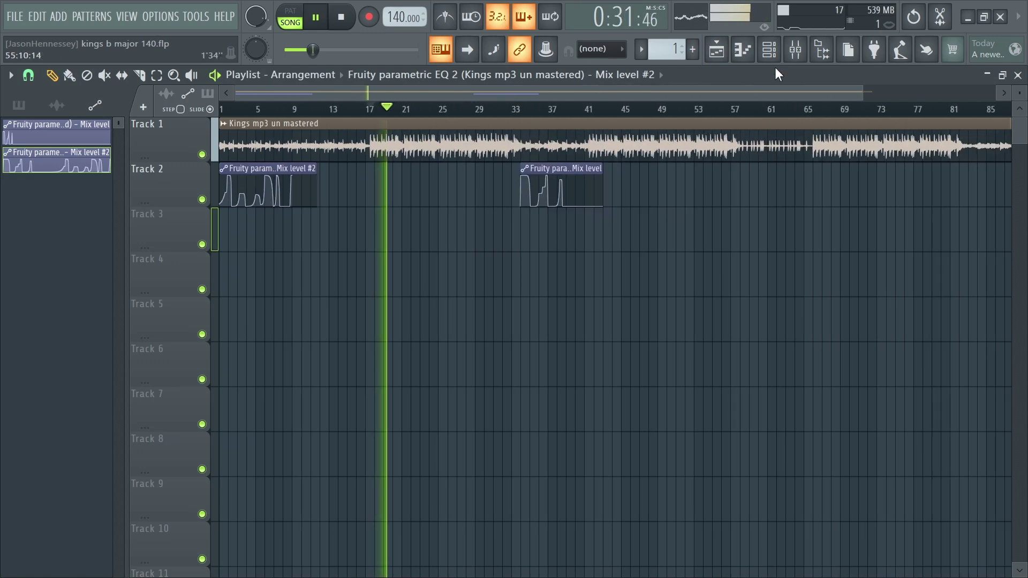
click(795, 50)
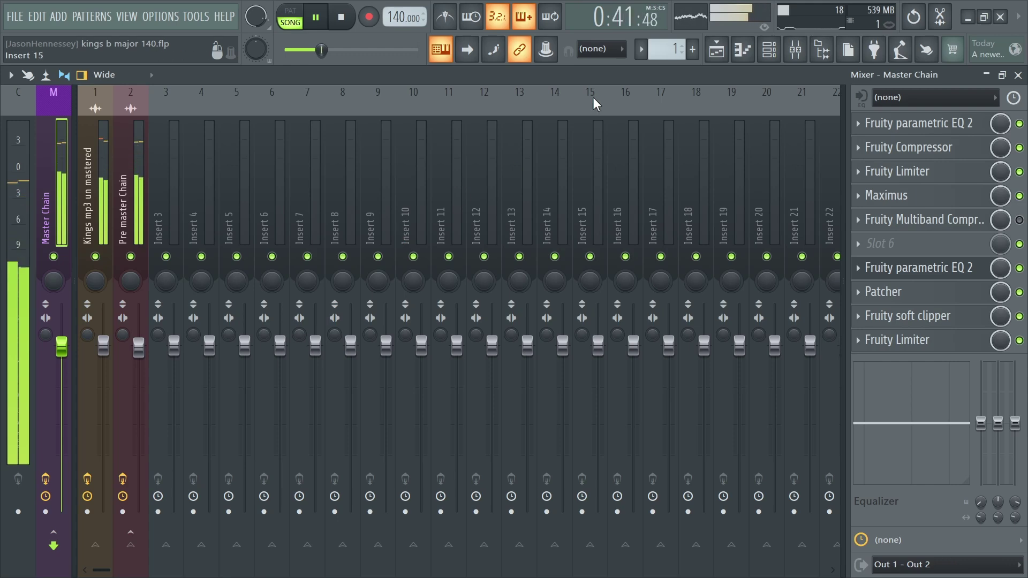
click(720, 53)
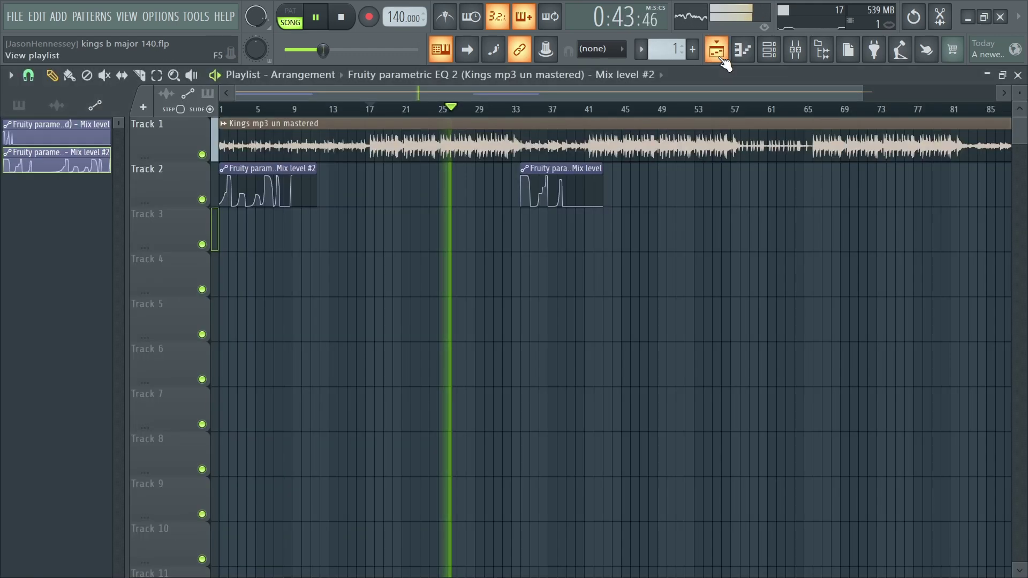
scroll(530, 268, down, 1)
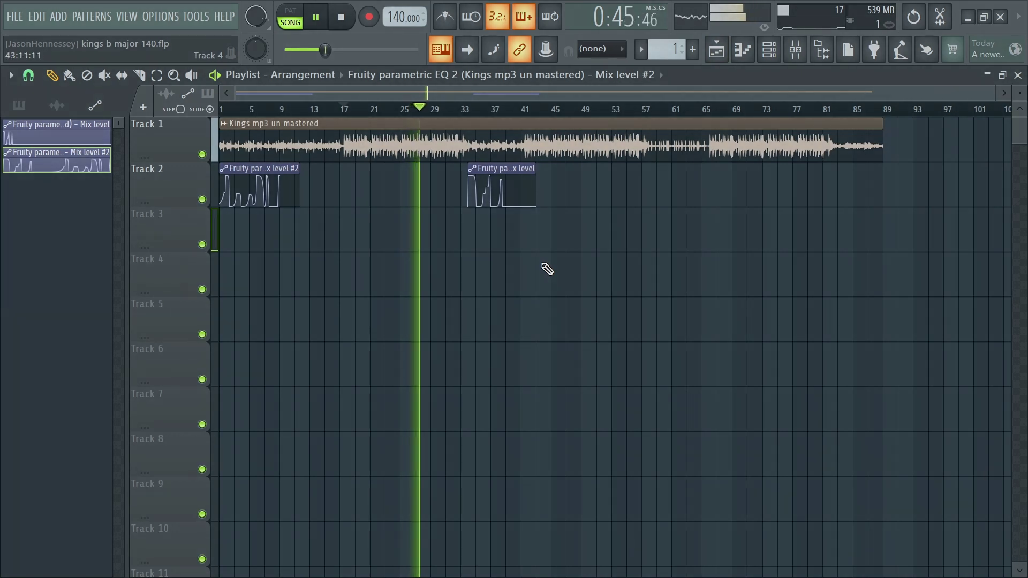
Step: Save the project kings b major 140.flp
click(21, 19)
click(22, 80)
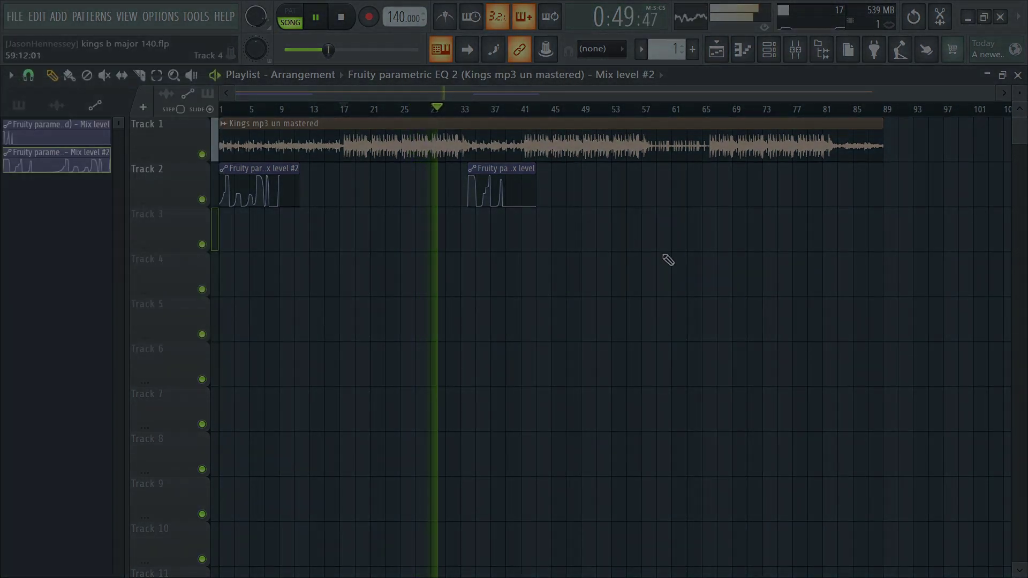